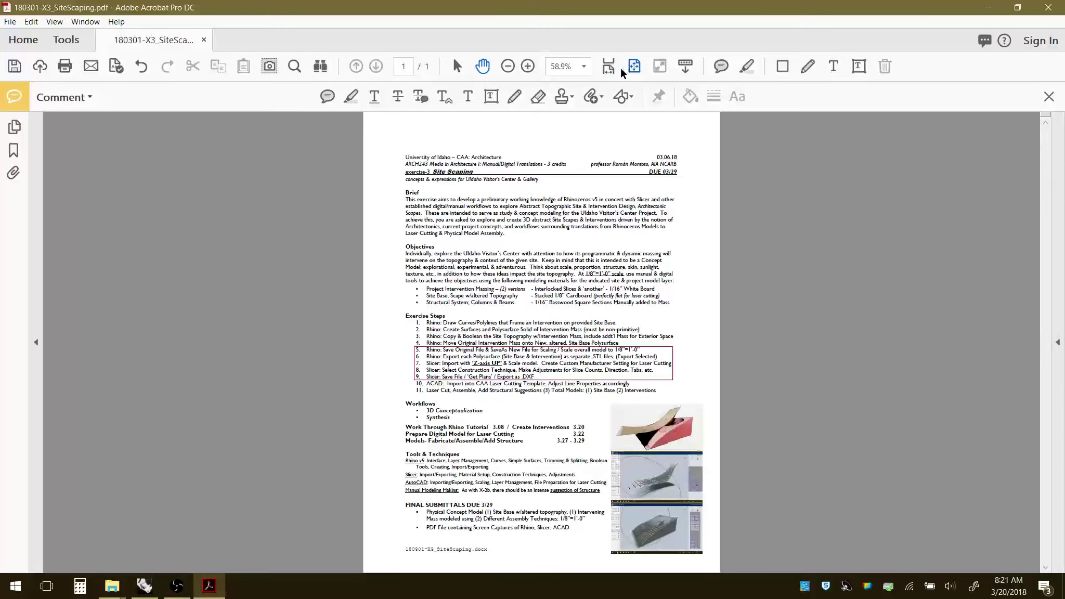
Read exercise steps 5 to 9 in the Site Scaping PDF at page width, and switch to Rhino.
left_click(608, 66)
scroll(519, 269, "down", 3)
scroll(519, 268, "down", 6)
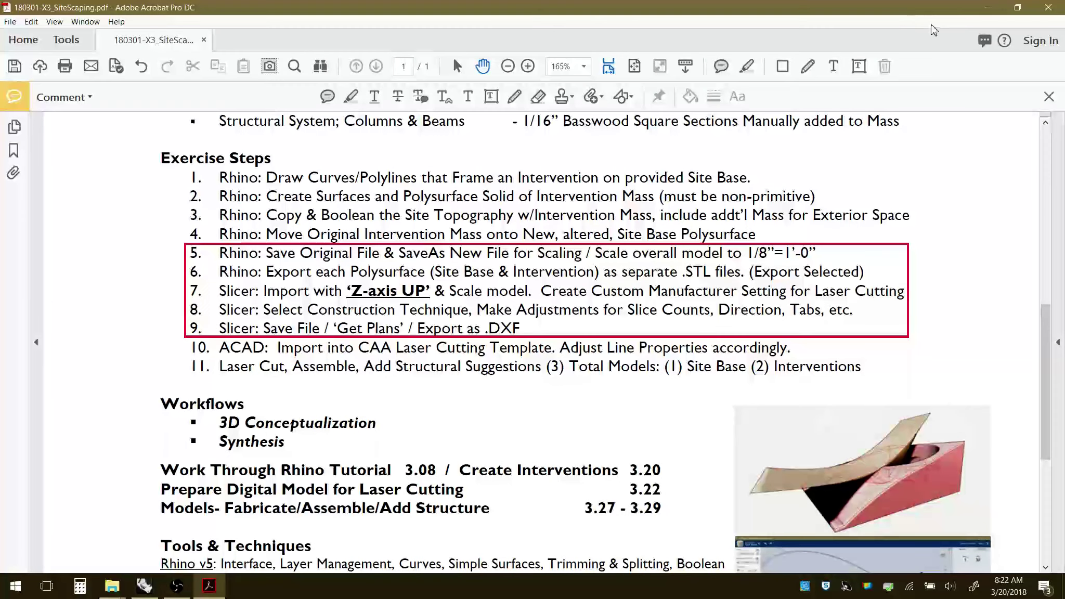
left_click(989, 9)
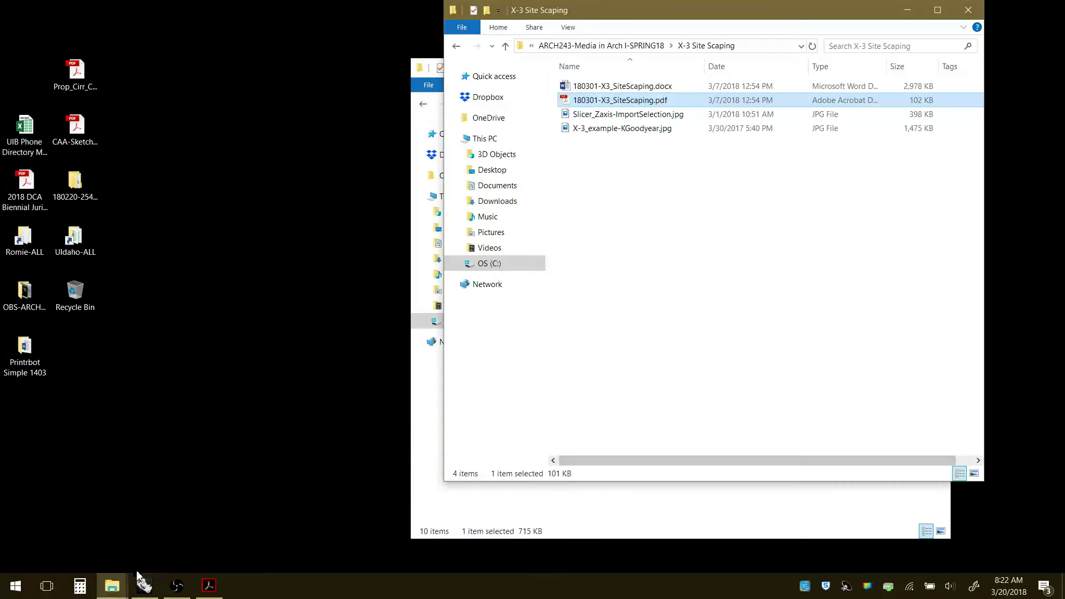
left_click(144, 587)
Examine the small scaled models and the full-size site bases with their intervention masses in perspective.
right_click_drag(581, 360, 609, 314)
scroll(574, 323, "down", 5)
scroll(542, 320, "up", 5)
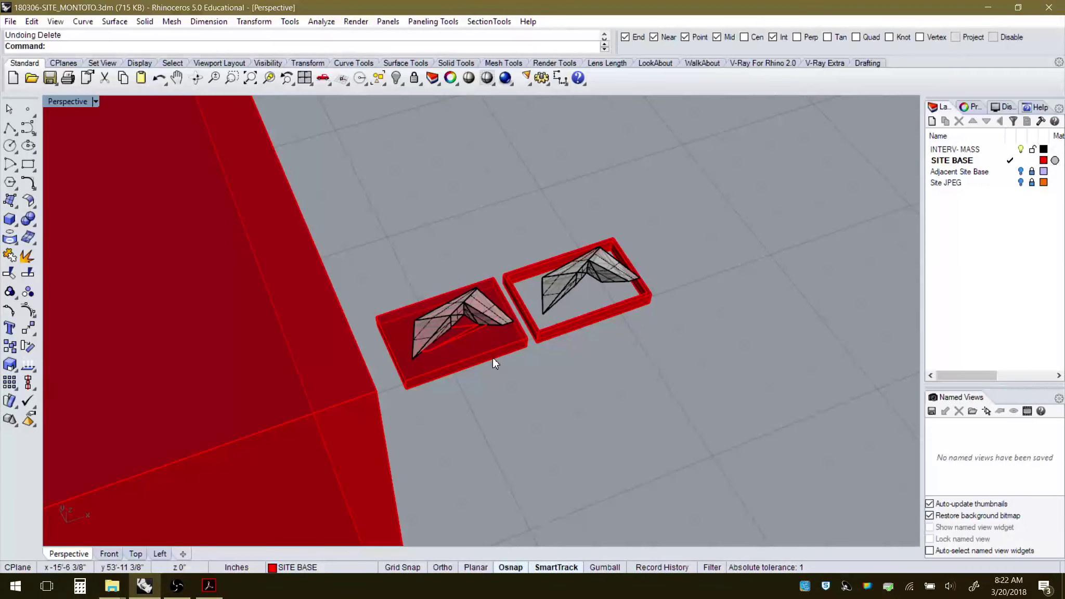
scroll(517, 315, "down", 1)
scroll(484, 307, "up", 5)
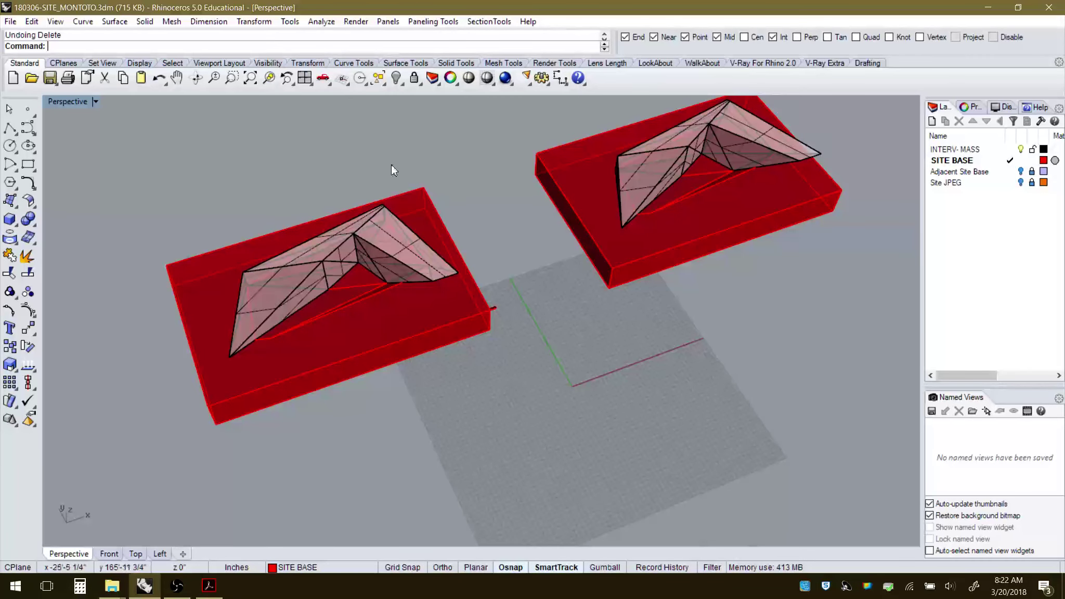
left_click_drag(337, 290, 338, 291)
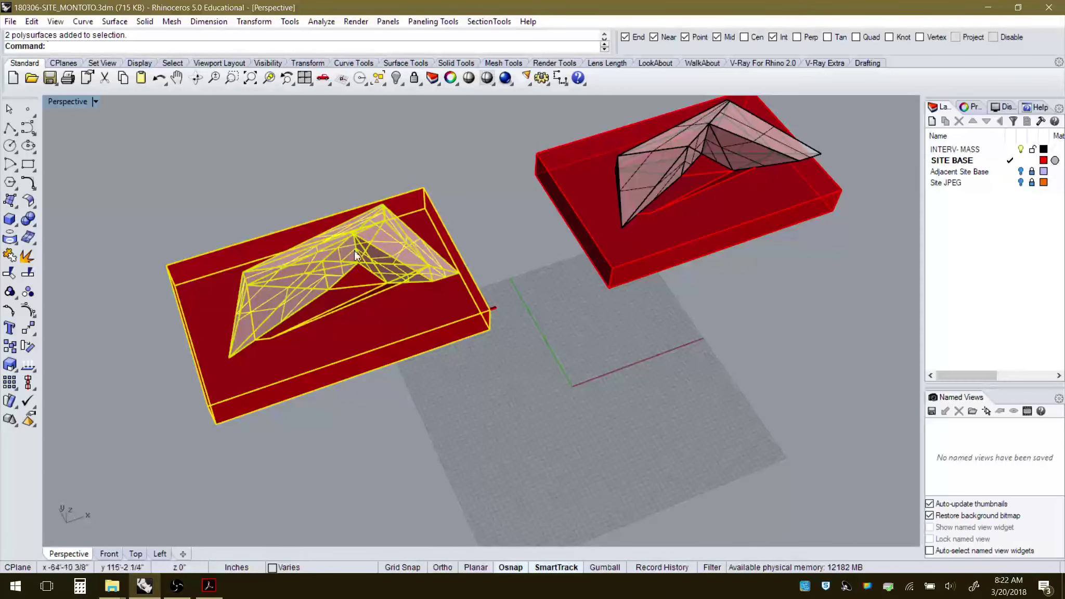
right_click_drag(473, 349, 455, 326)
left_click(481, 351)
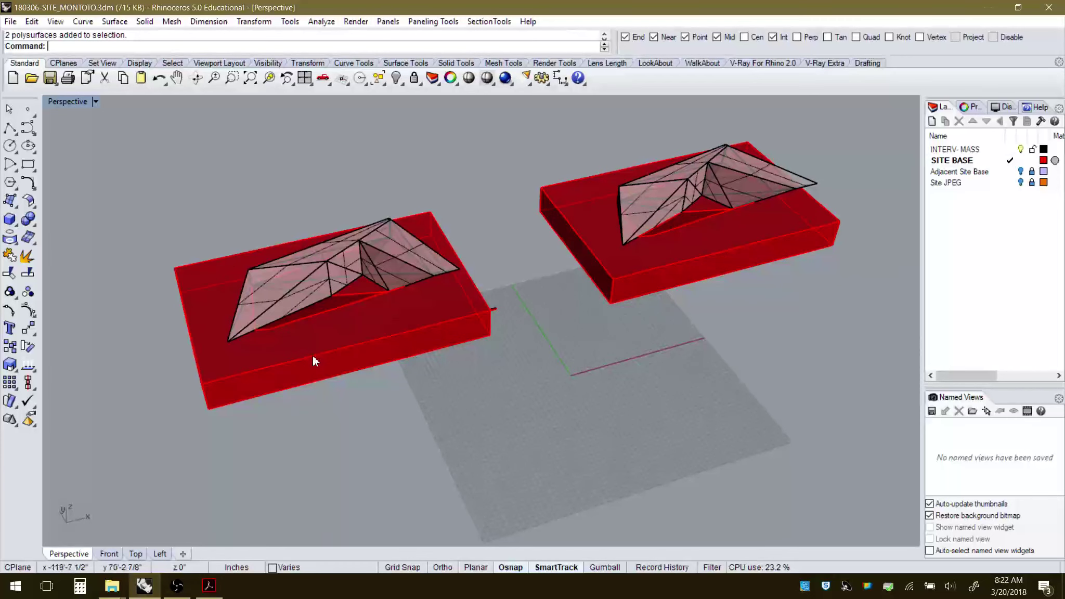
Scale the full-size site base and mass nearest the scaled models by 1/96, using the base's upper corner beside them as origin.
left_click(279, 337)
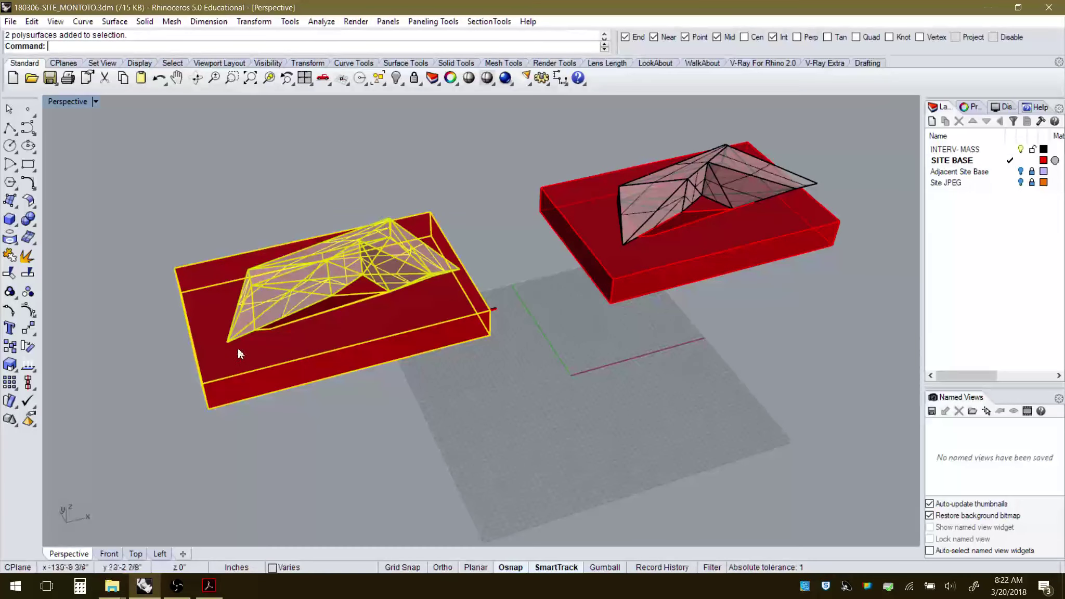
scroll(153, 348, "up", 3)
right_click_drag(410, 417, 401, 436)
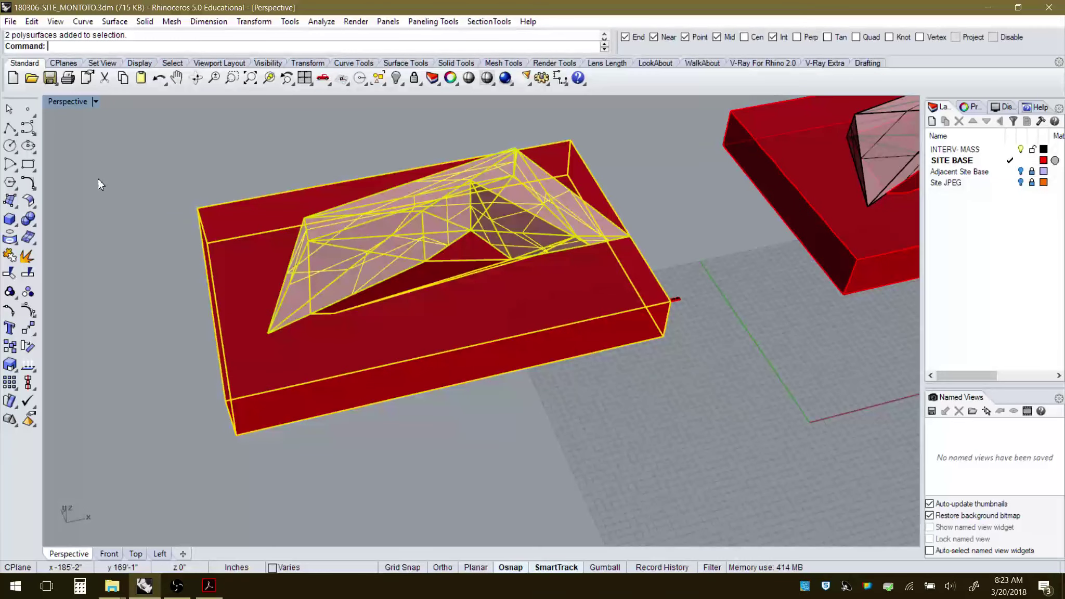
left_click(9, 363)
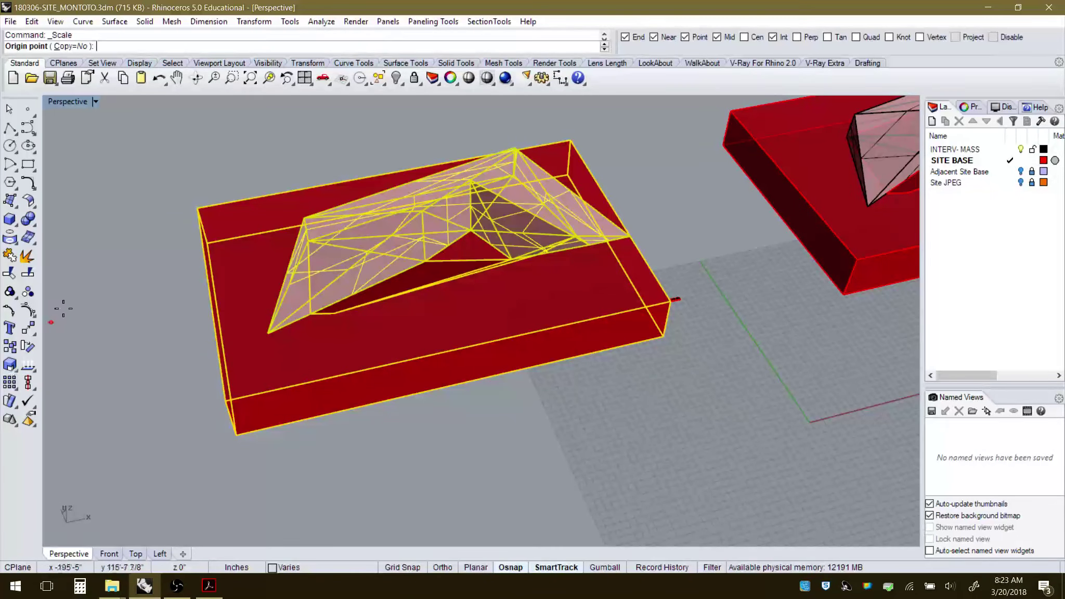
scroll(694, 296, "up", 3)
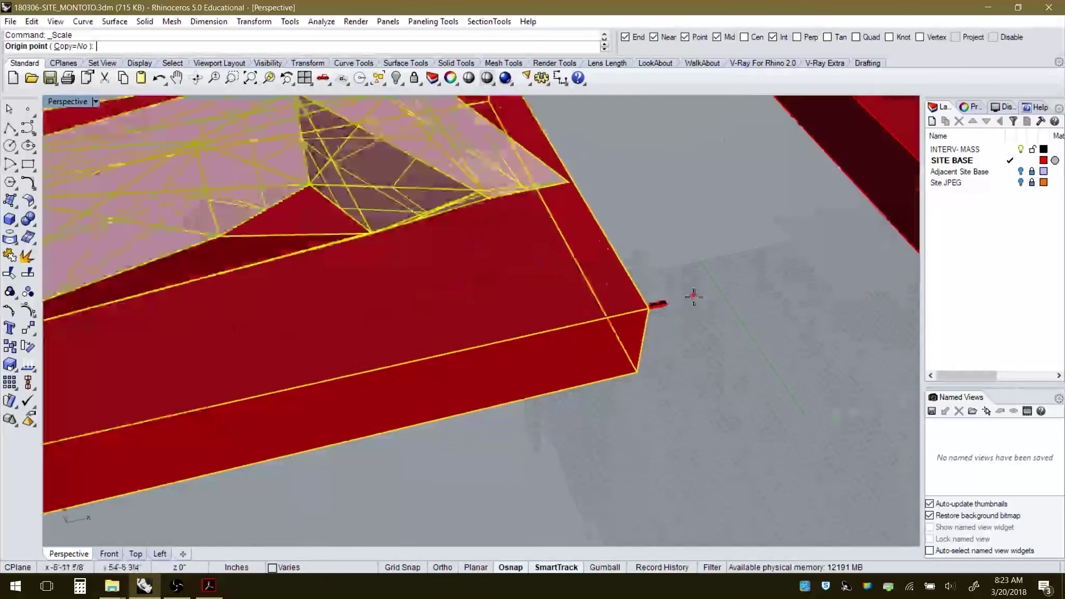
scroll(694, 296, "up", 4)
left_click(640, 294)
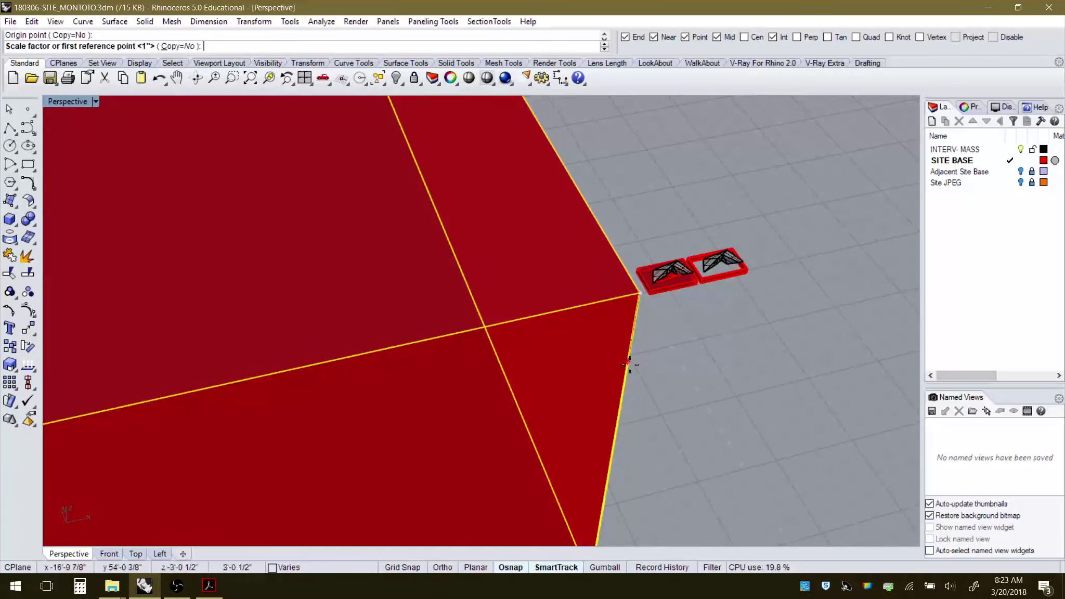
scroll(679, 267, "down", 6)
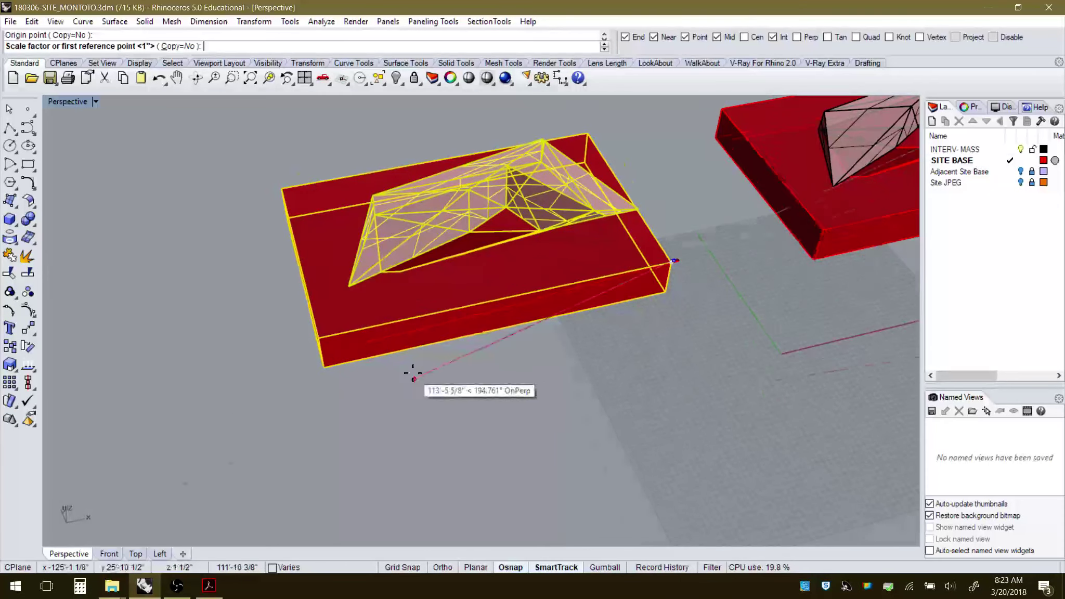
right_click_drag(414, 374, 309, 314)
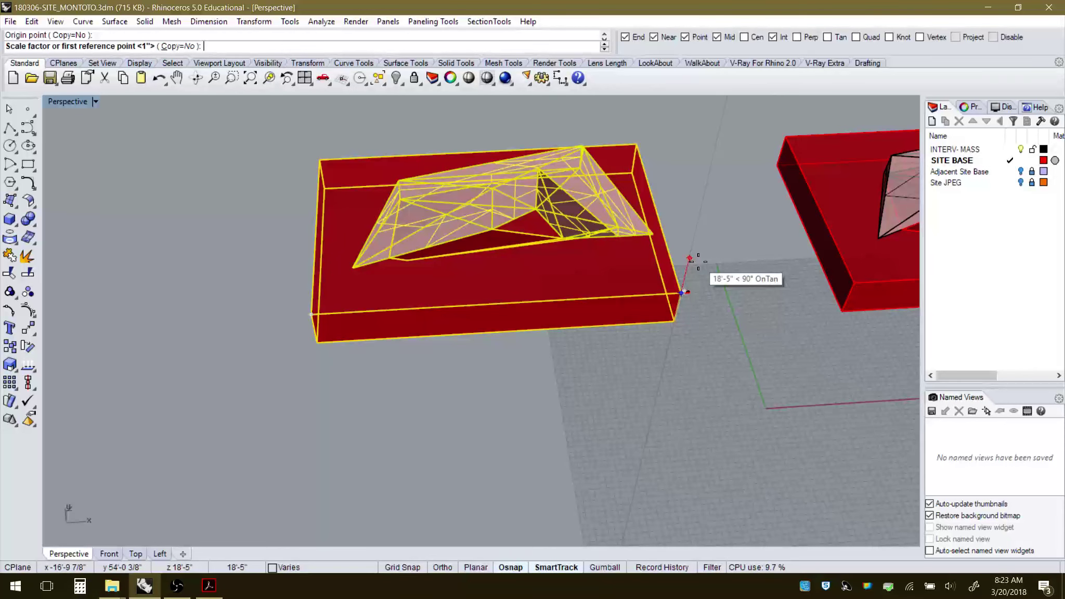
scroll(682, 291, "up", 5)
scroll(679, 295, "up", 1)
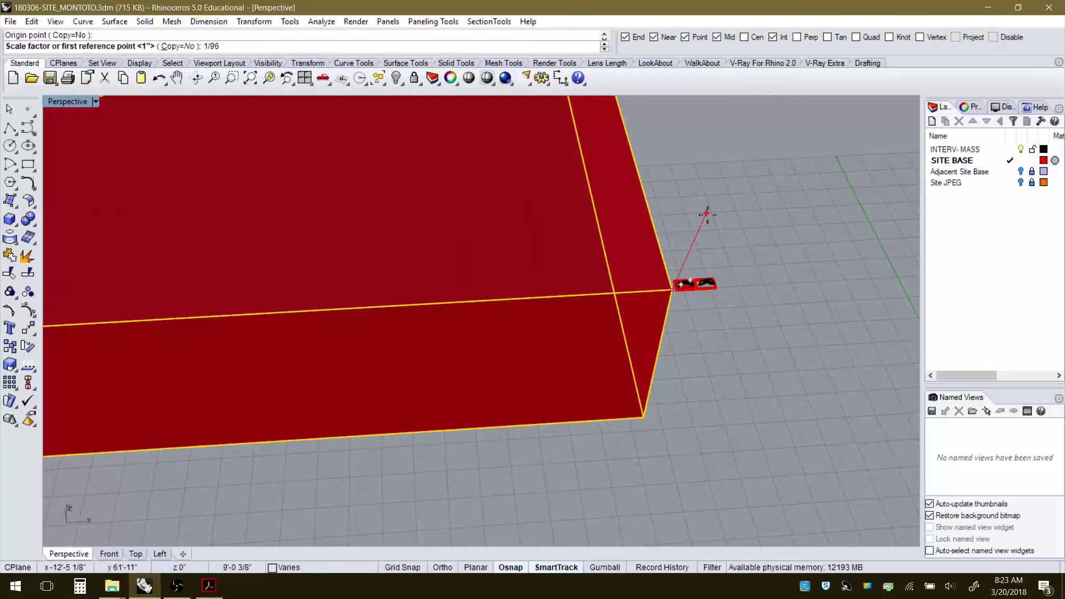
key("Return")
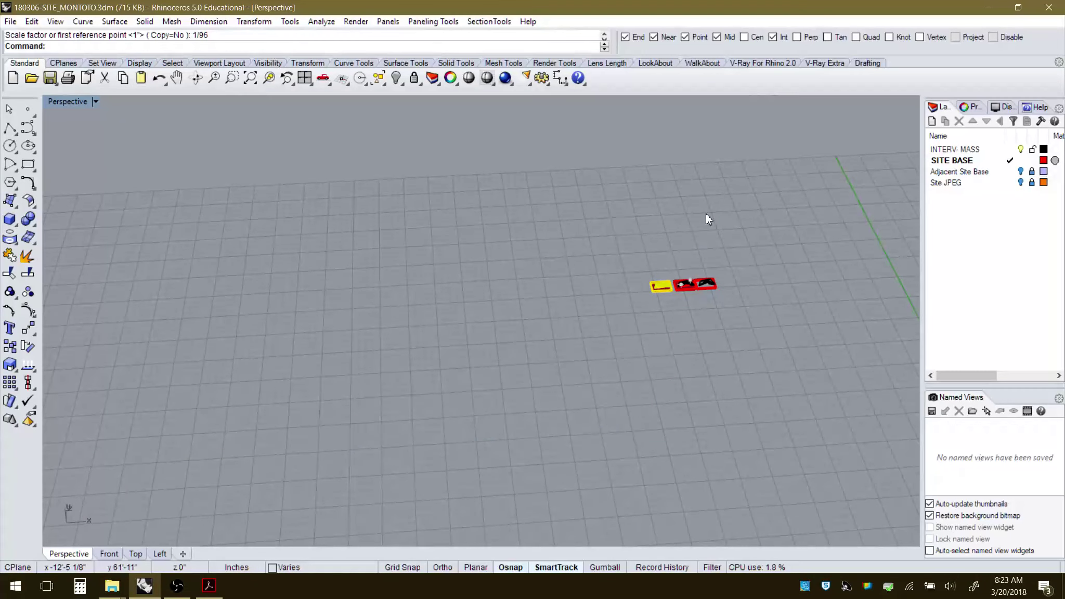
key("Escape")
scroll(678, 308, "up", 10)
key("Return")
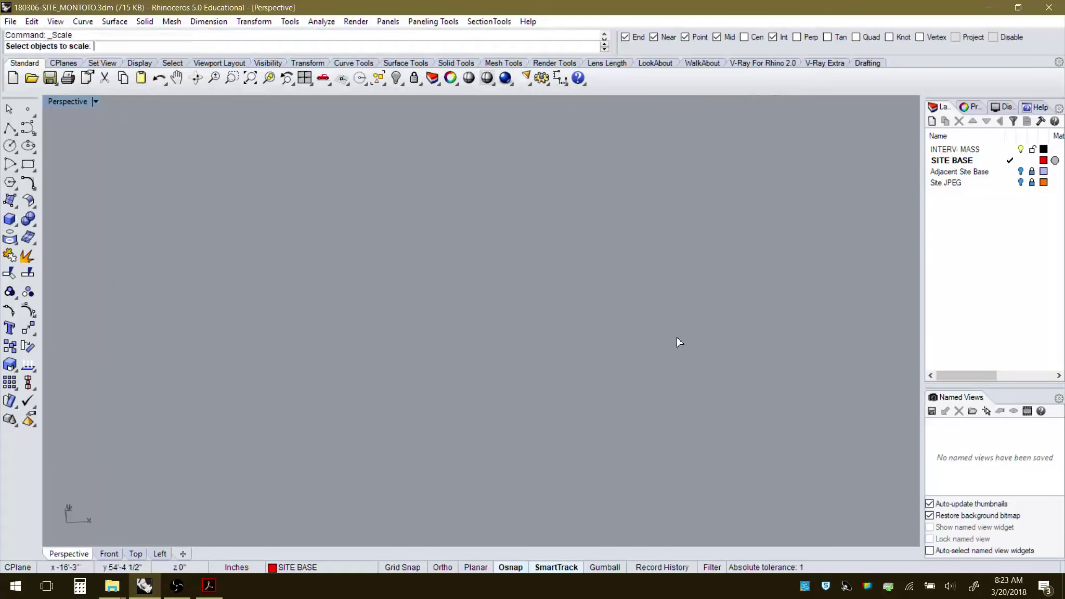
right_click_drag(646, 353, 383, 297)
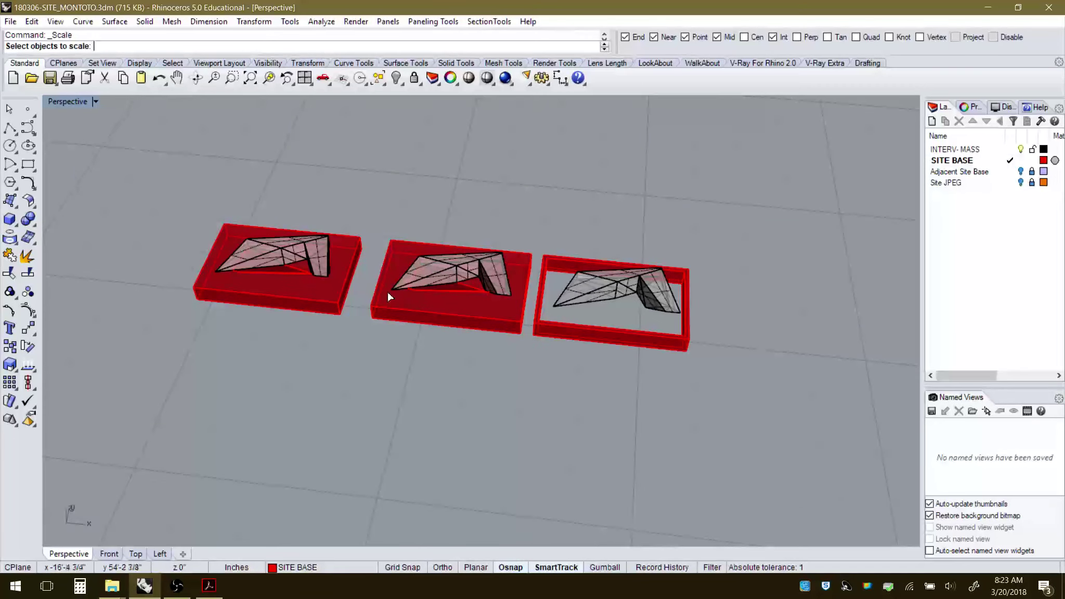
left_click_drag(351, 204, 187, 321)
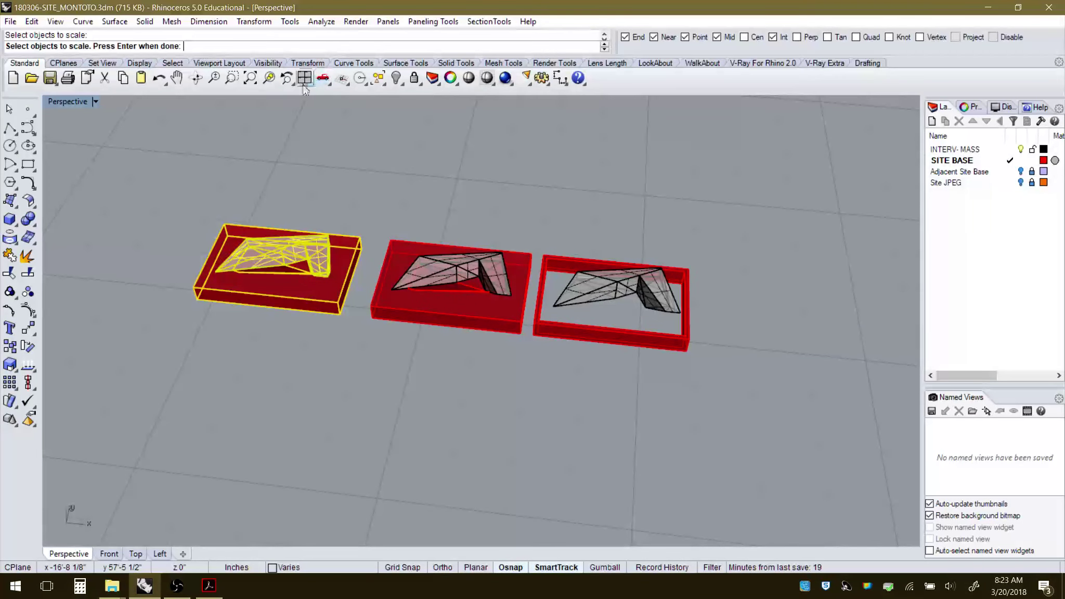
left_click(268, 78)
key("Home")
right_click_drag(597, 372, 577, 335)
scroll(579, 335, "down", 2)
scroll(653, 214, "up", 3)
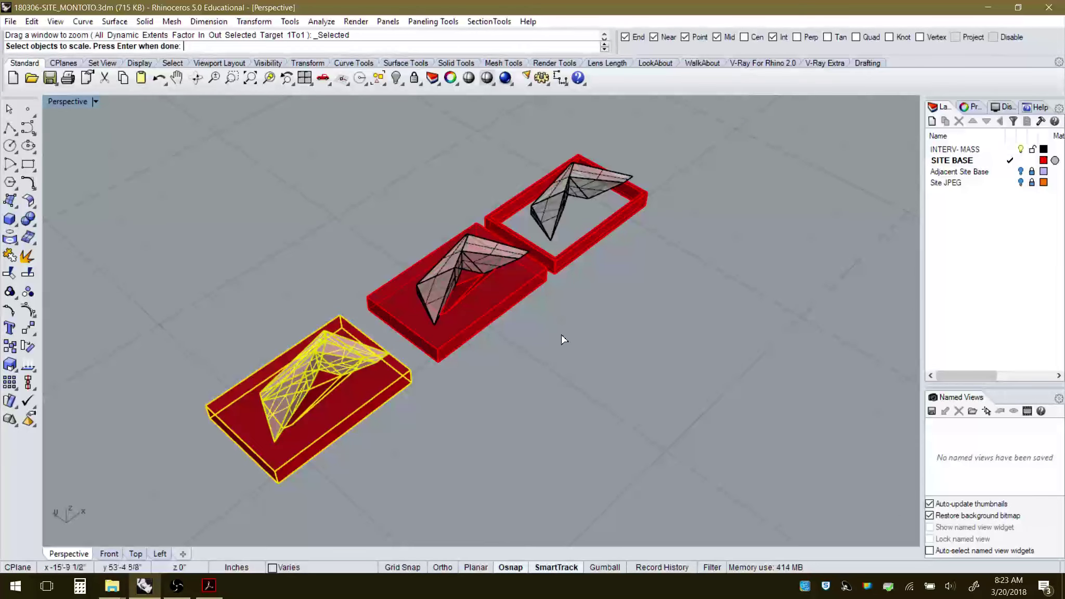
scroll(563, 337, "up", 1)
right_click_drag(461, 394, 389, 350)
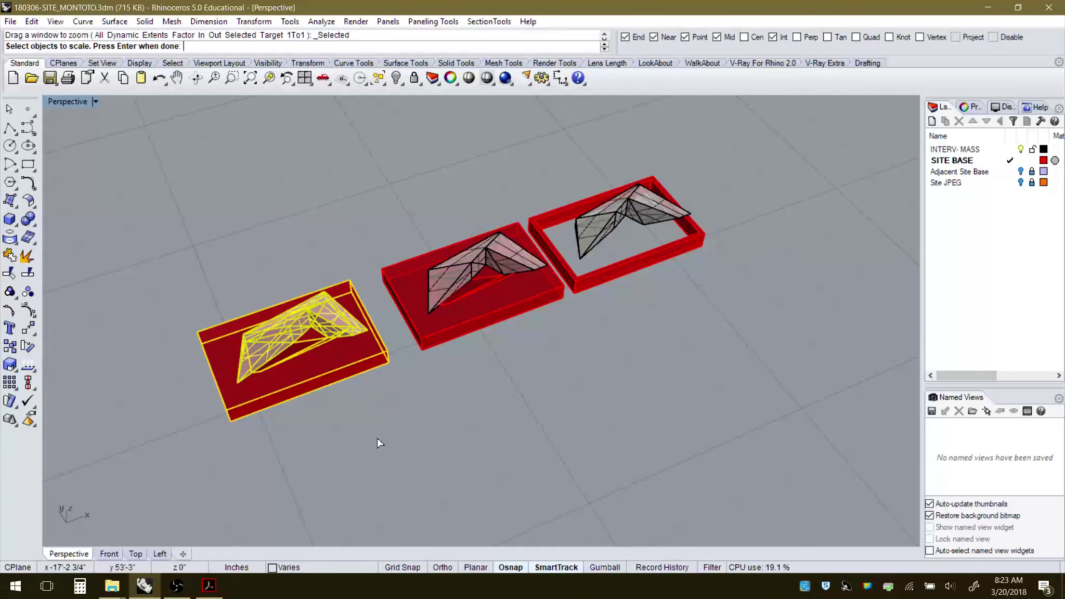
key("Escape")
Delete the newly scaled site base together with its intervention mass.
left_click_drag(289, 344, 264, 284)
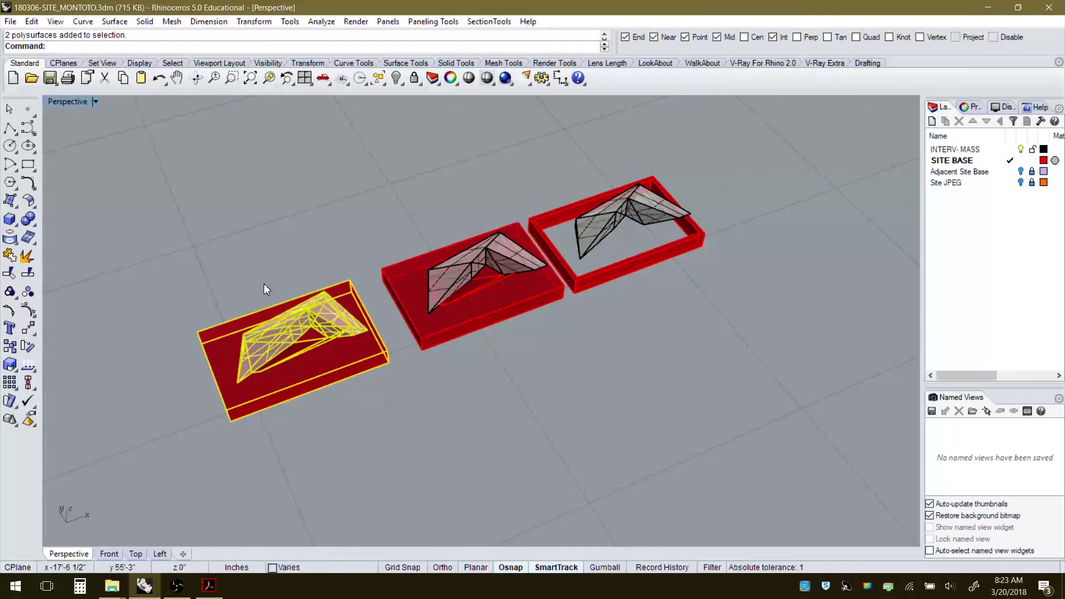
key("Delete")
right_click_drag(616, 205, 338, 326)
scroll(338, 326, "up", 3)
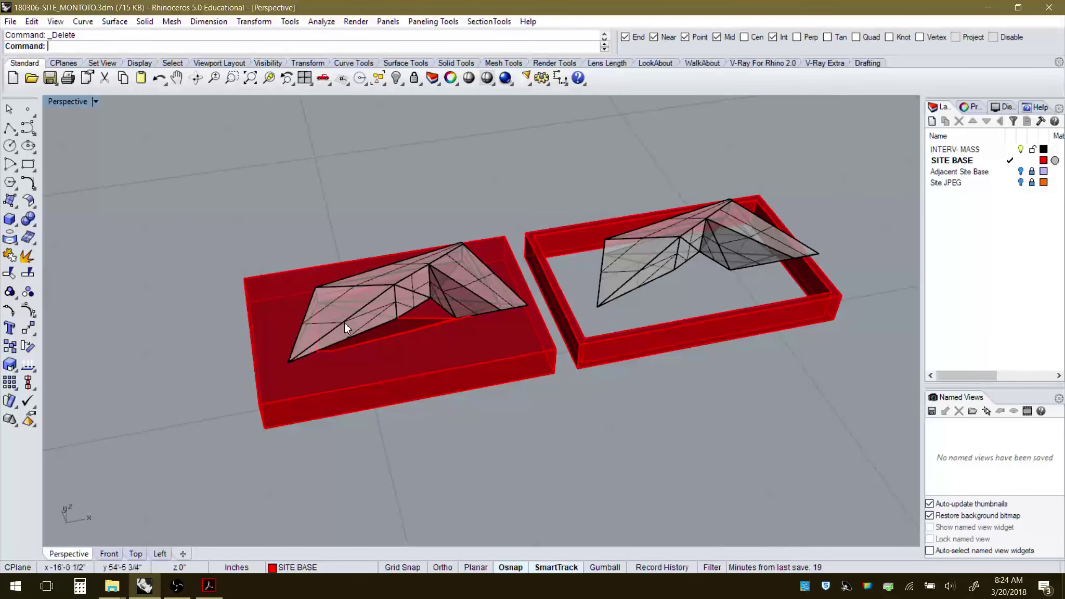
Examine how the intervention mass sits in the solid site base compared with the hollow frame base.
left_click(395, 379)
right_click_drag(397, 380, 504, 385)
left_click(478, 263)
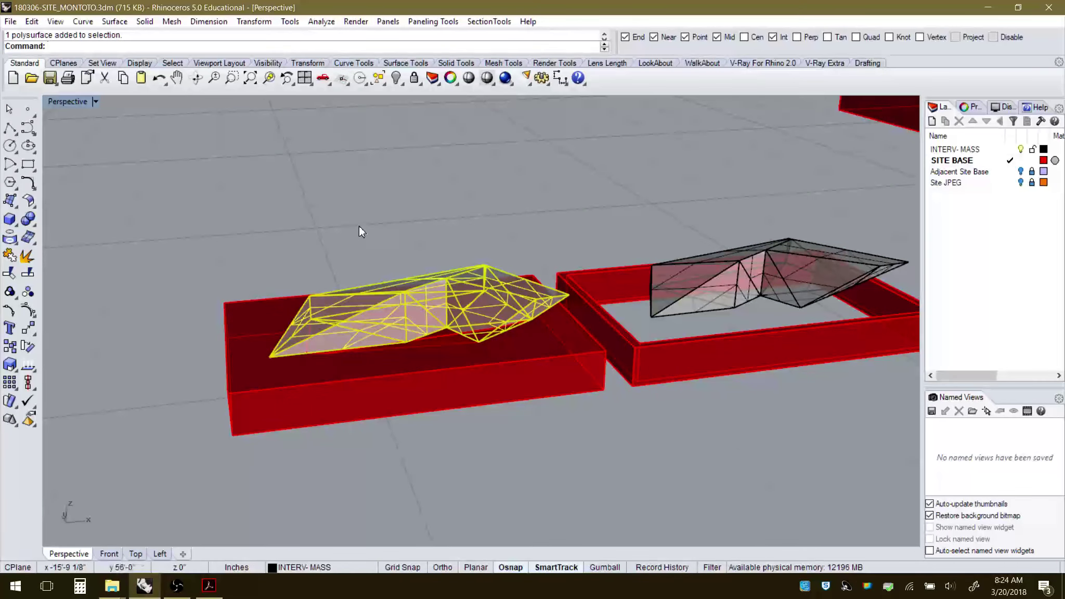
left_click(359, 226)
right_click_drag(313, 247, 546, 366)
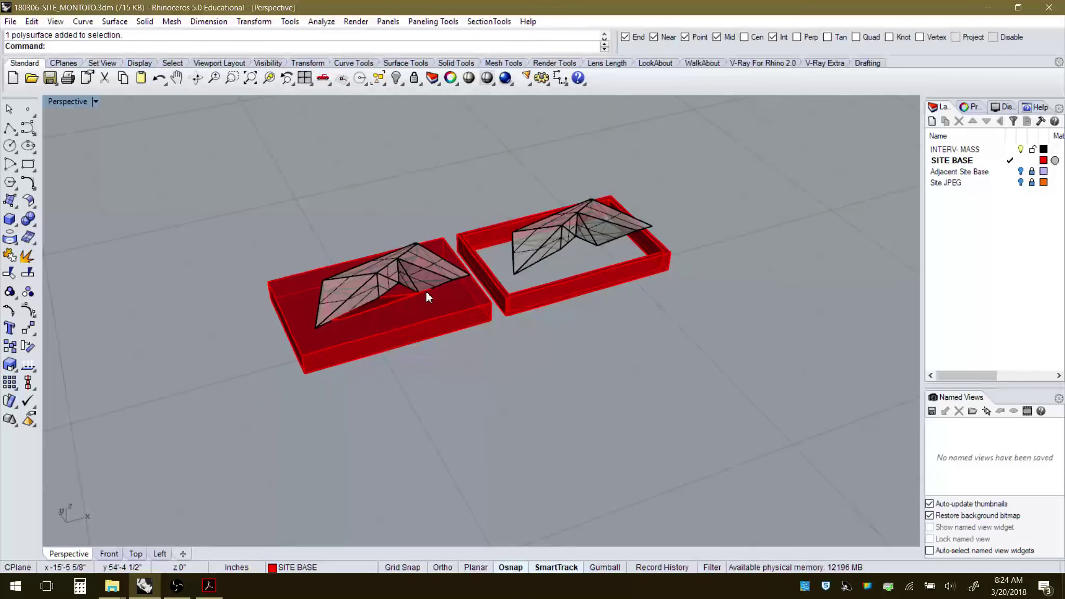
scroll(425, 290, "up", 3)
scroll(403, 310, "down", 1)
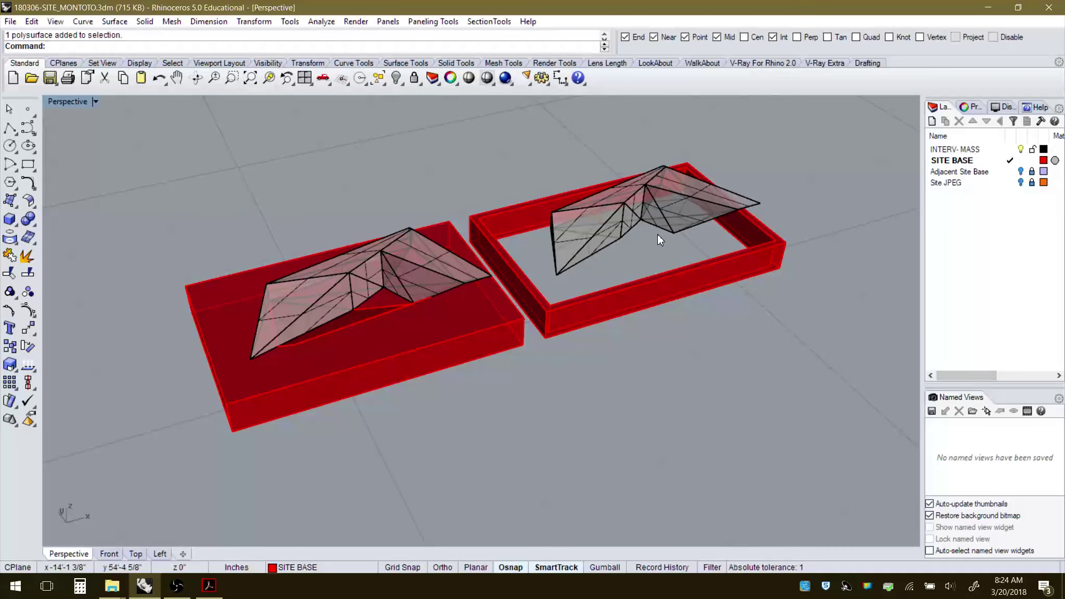
right_click_drag(662, 244, 656, 276)
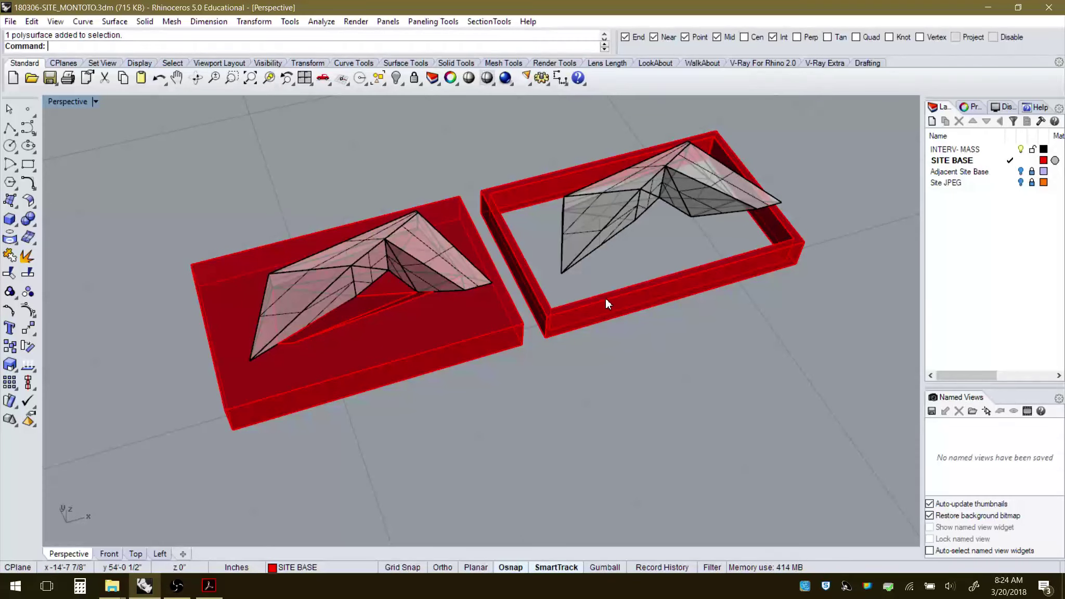
right_click_drag(663, 250, 687, 240)
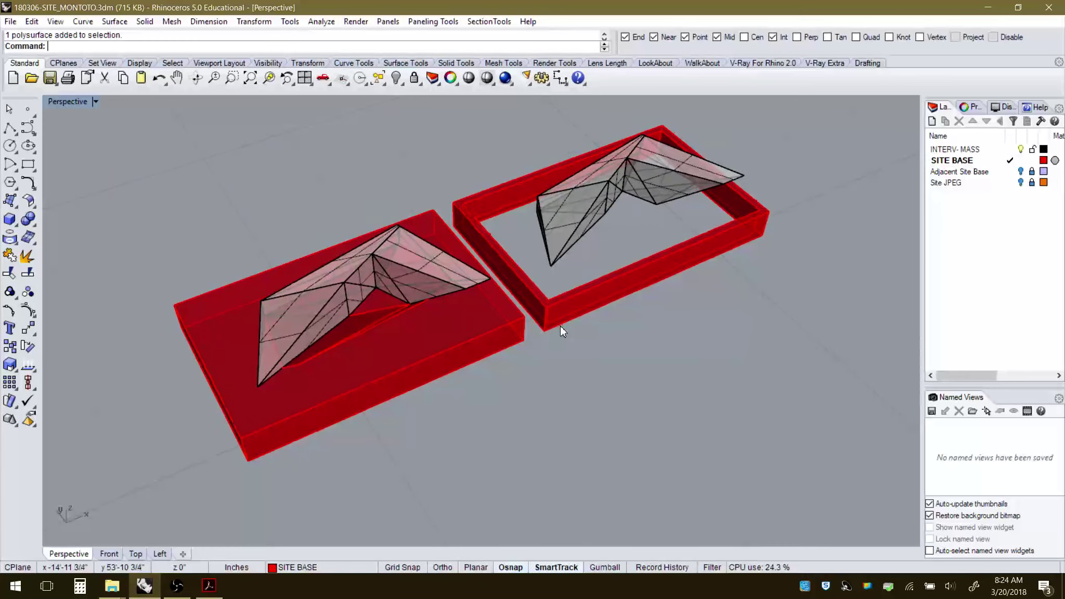
right_click_drag(560, 325, 547, 333)
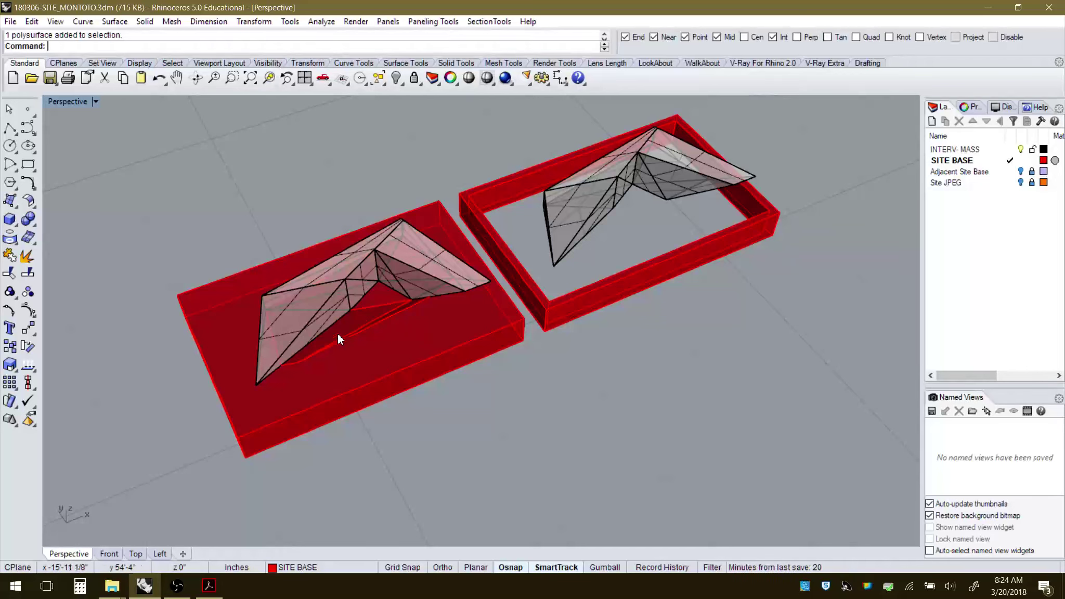
Replace the hollow frame base and its mass with a copy of the solid site base and its mass.
left_click_drag(639, 160, 641, 160)
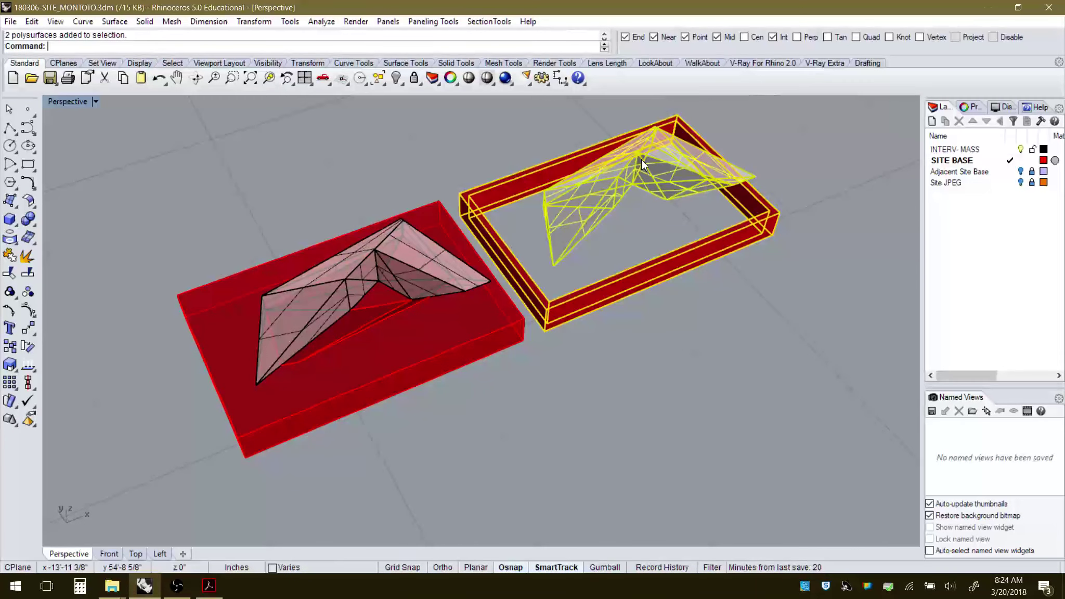
key("Delete")
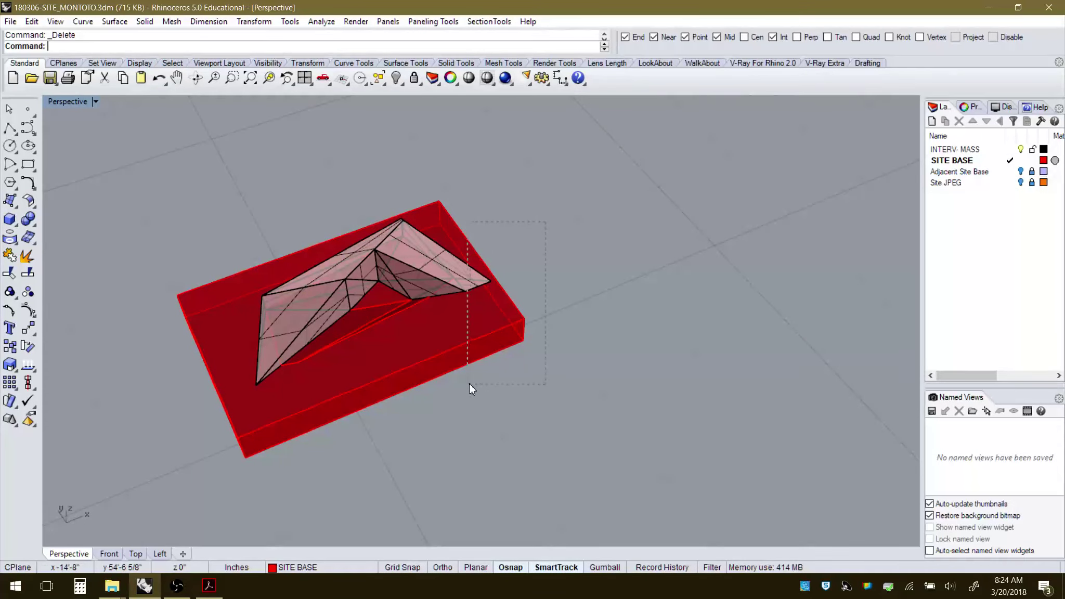
left_click_drag(469, 384, 469, 385)
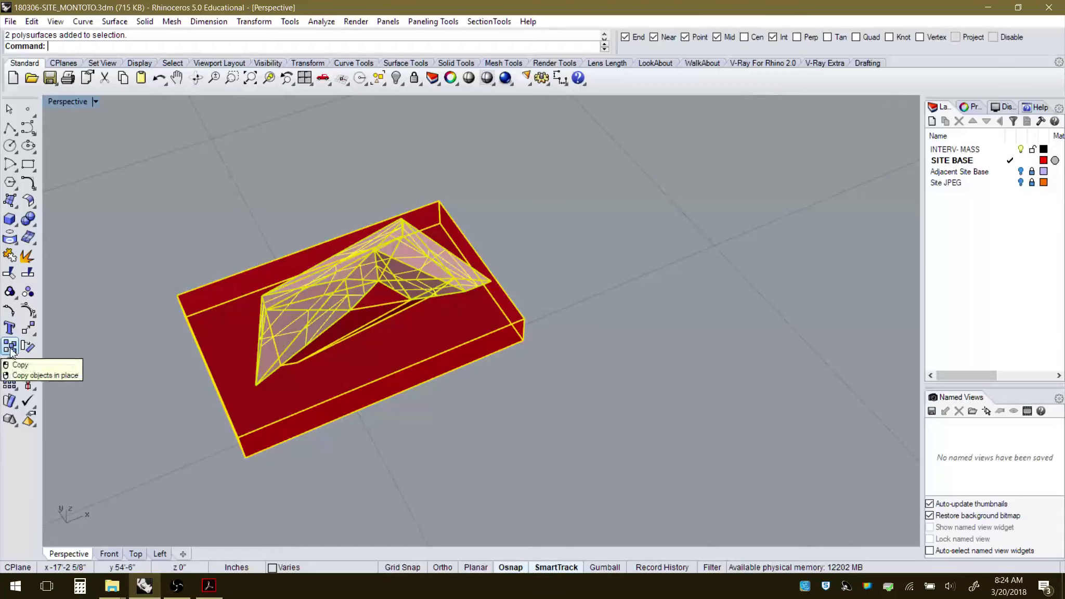
left_click(10, 348)
left_click(362, 453)
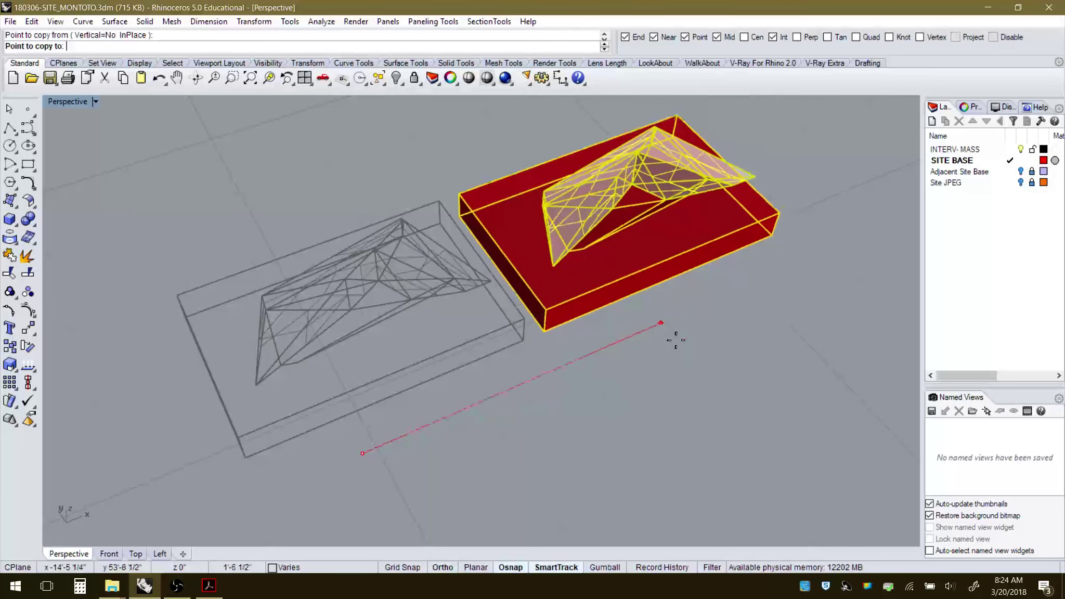
left_click(677, 318)
key("Return")
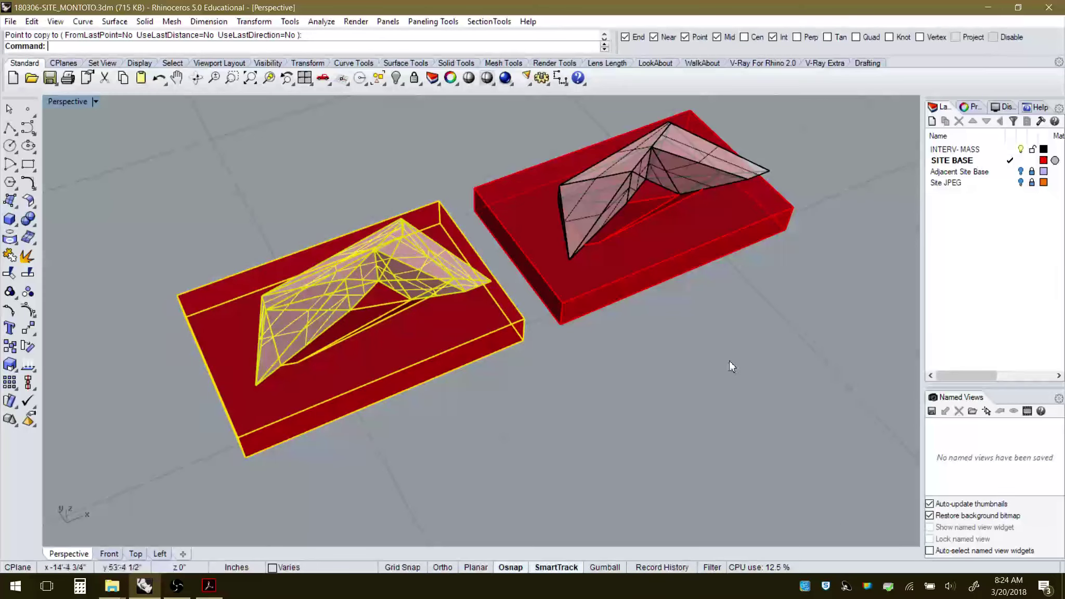
key("Escape")
Draw a solid box over the copied site base, inset slightly from its edges and taller than the intervention mass, with object snaps disabled.
left_click(136, 553)
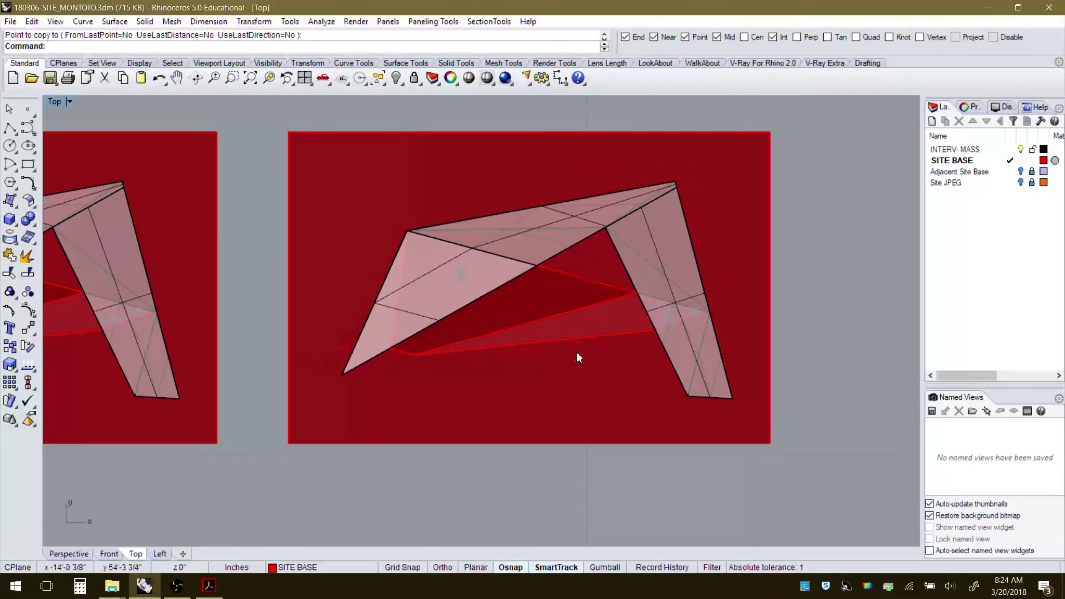
scroll(575, 350, "down", 5)
scroll(583, 354, "up", 5)
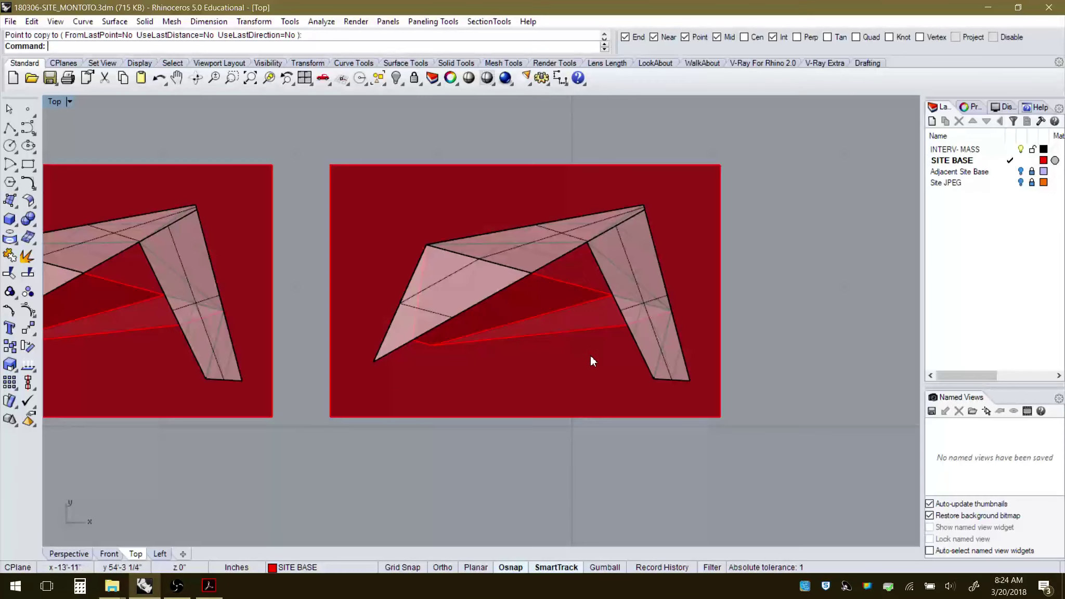
left_click(10, 220)
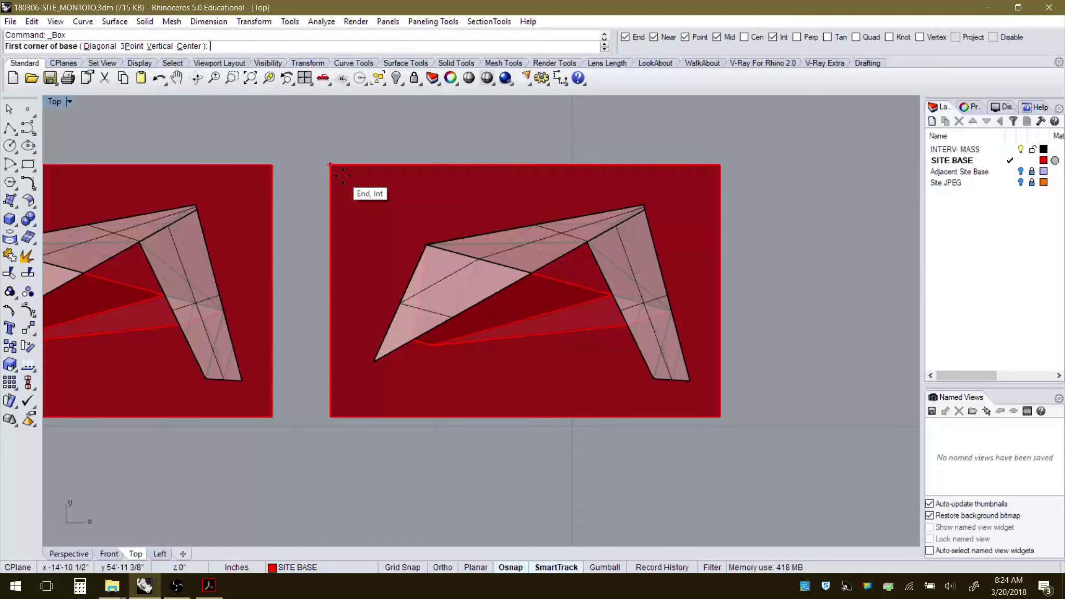
left_click(993, 37)
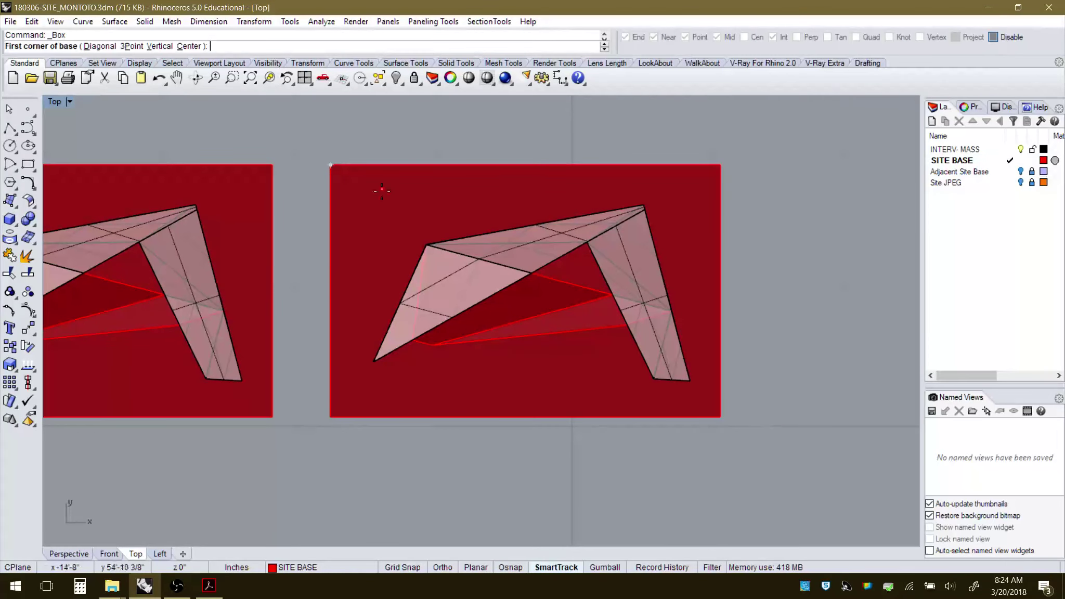
left_click(339, 177)
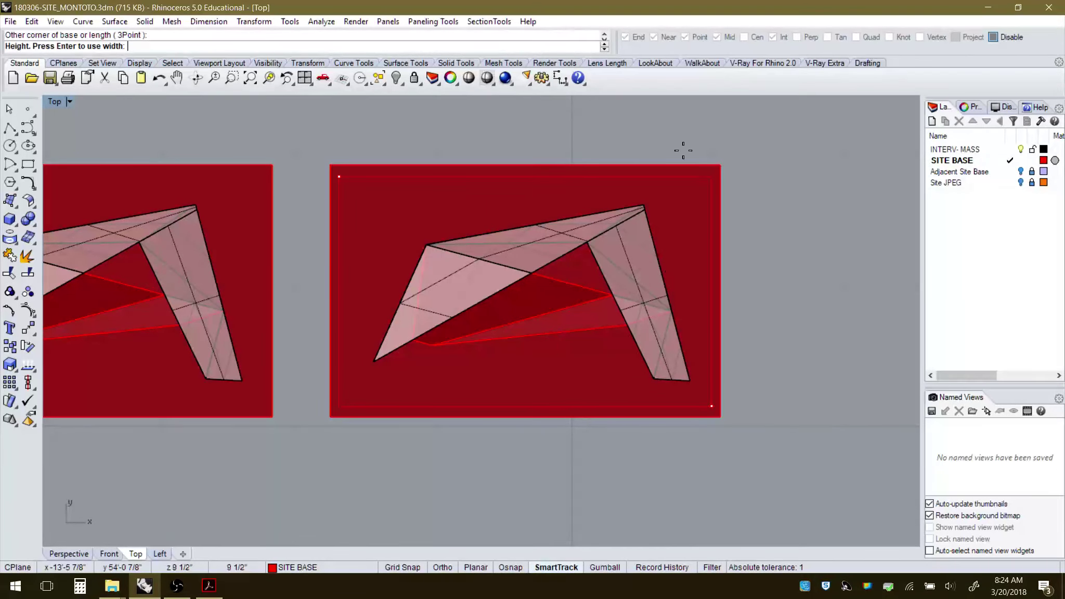
left_click(77, 554)
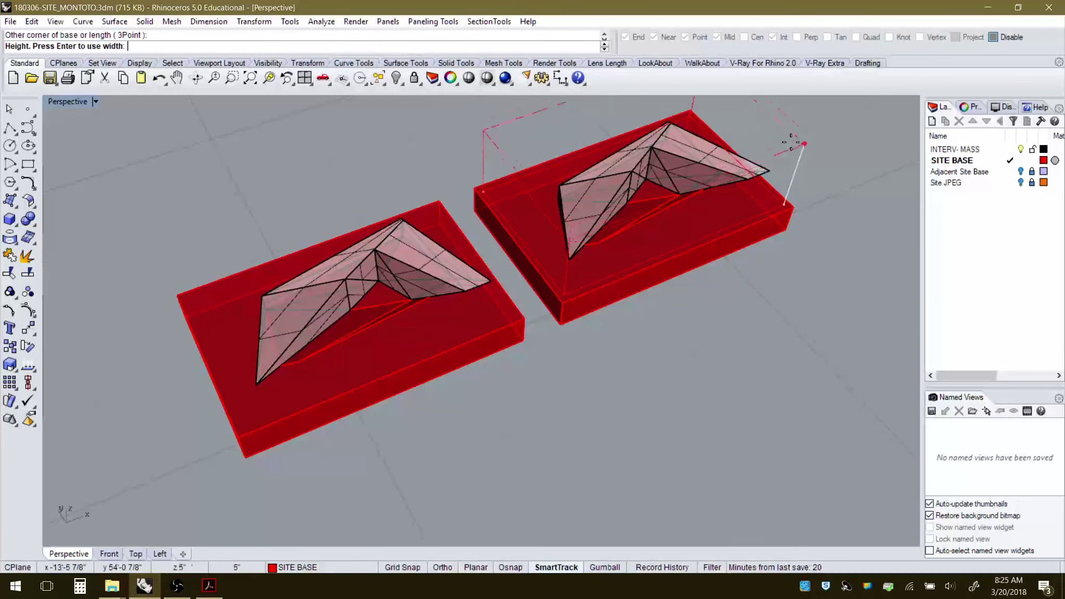
left_click(827, 162)
Re-enable object snaps and move the new box down so that it passes completely through the copied site base.
scroll(706, 245, "down", 3)
scroll(682, 403, "up", 5)
scroll(682, 403, "up", 4)
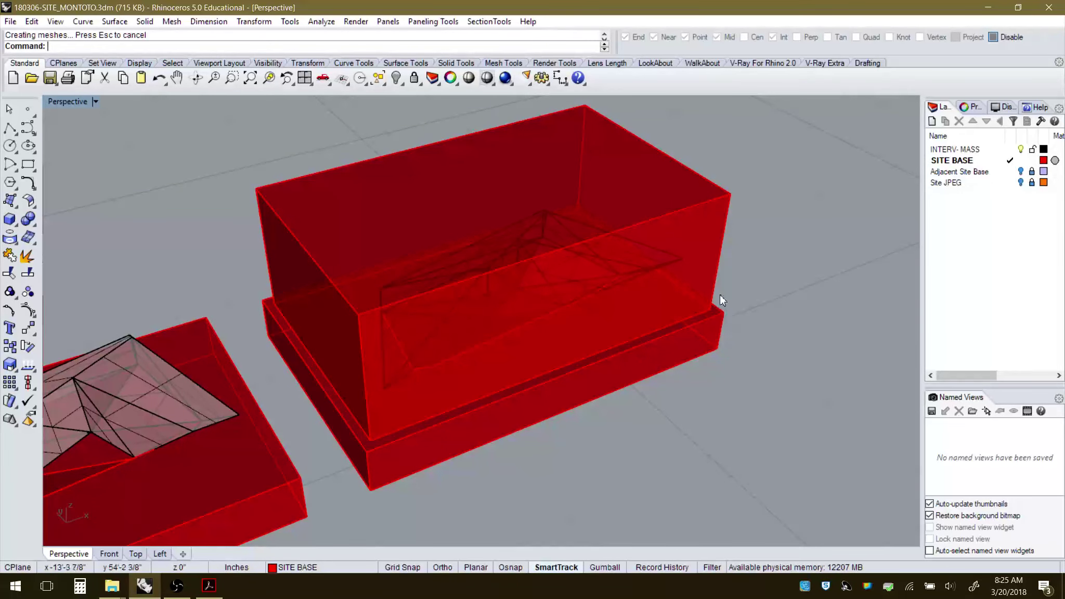
left_click(694, 203)
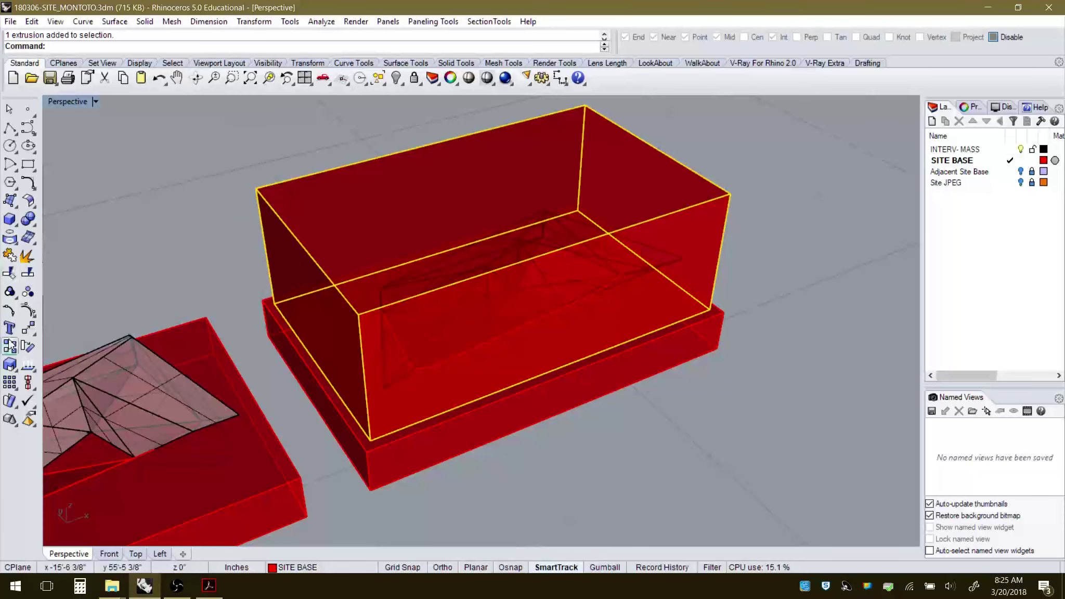
left_click(29, 327)
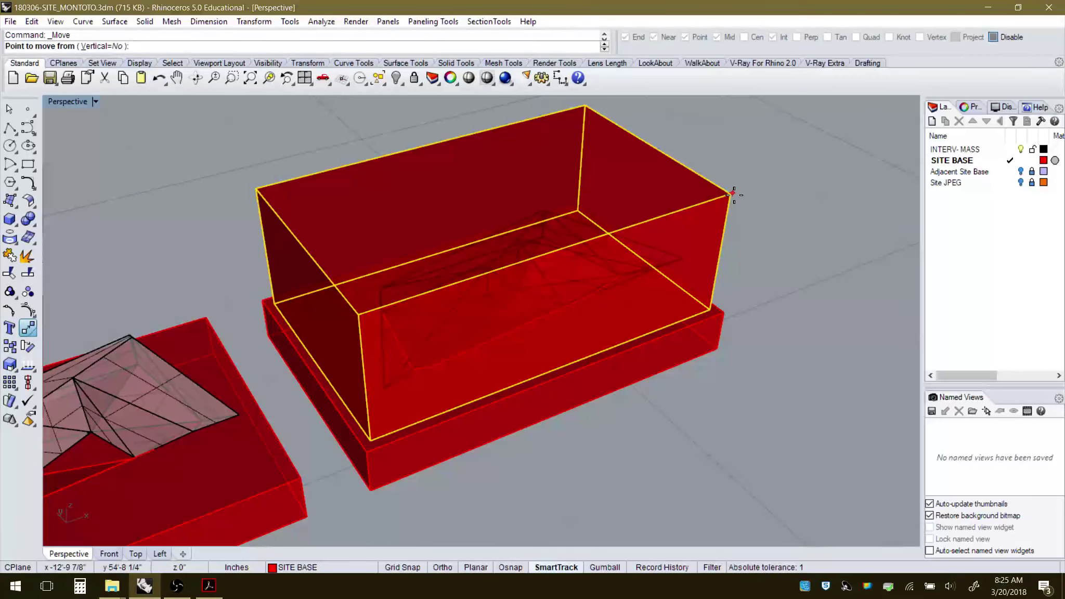
left_click(993, 37)
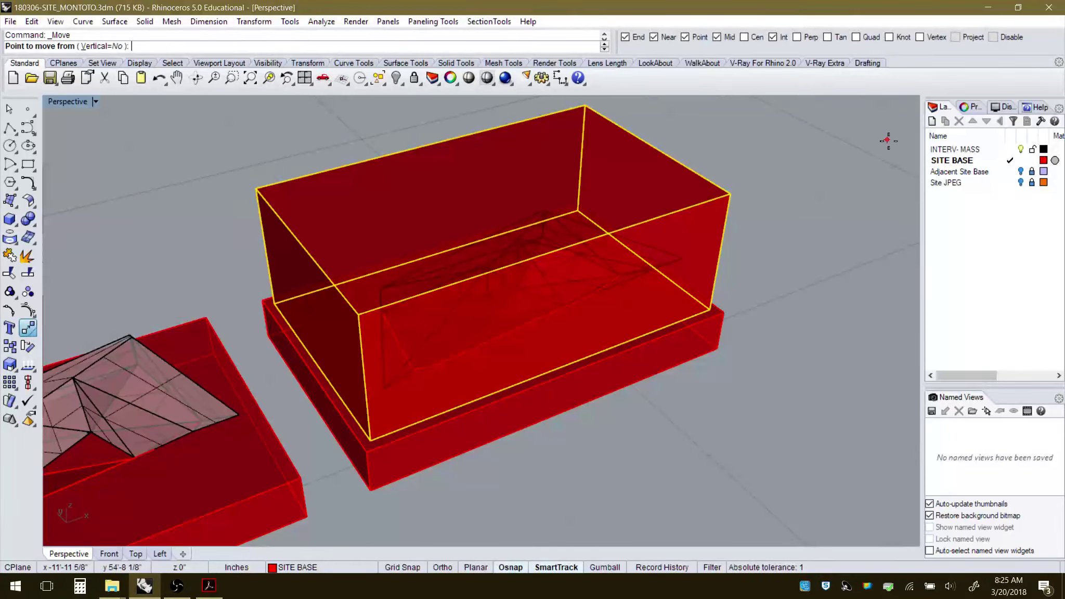
left_click(736, 197)
left_click(741, 278)
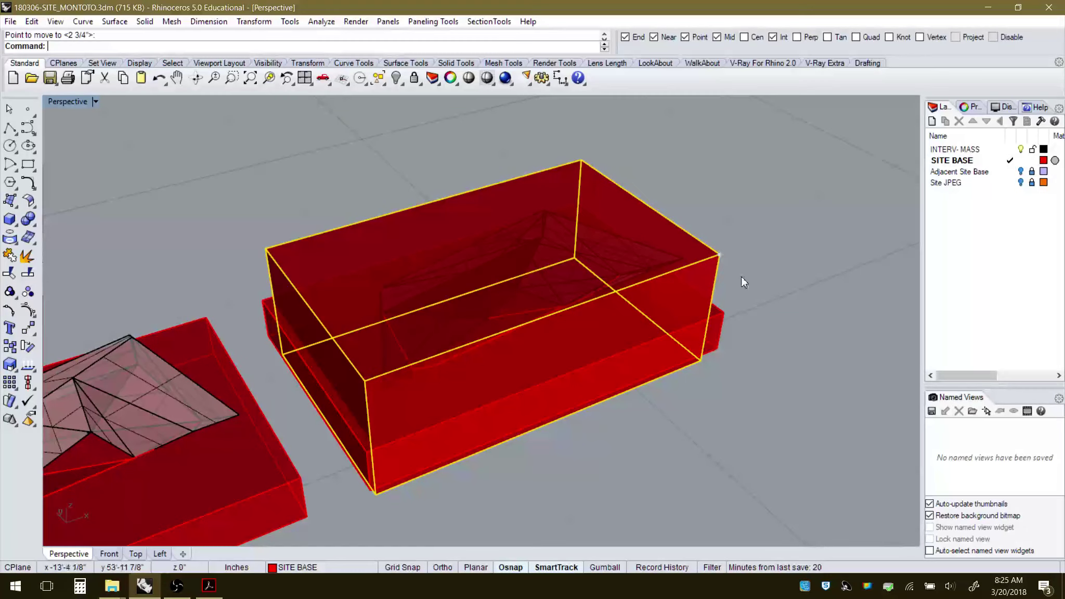
left_click(755, 359)
Subtract the box from the copied site base with Boolean Two Objects, accepting the B minus A result that leaves a hollow frame.
left_click_drag(721, 333, 721, 336)
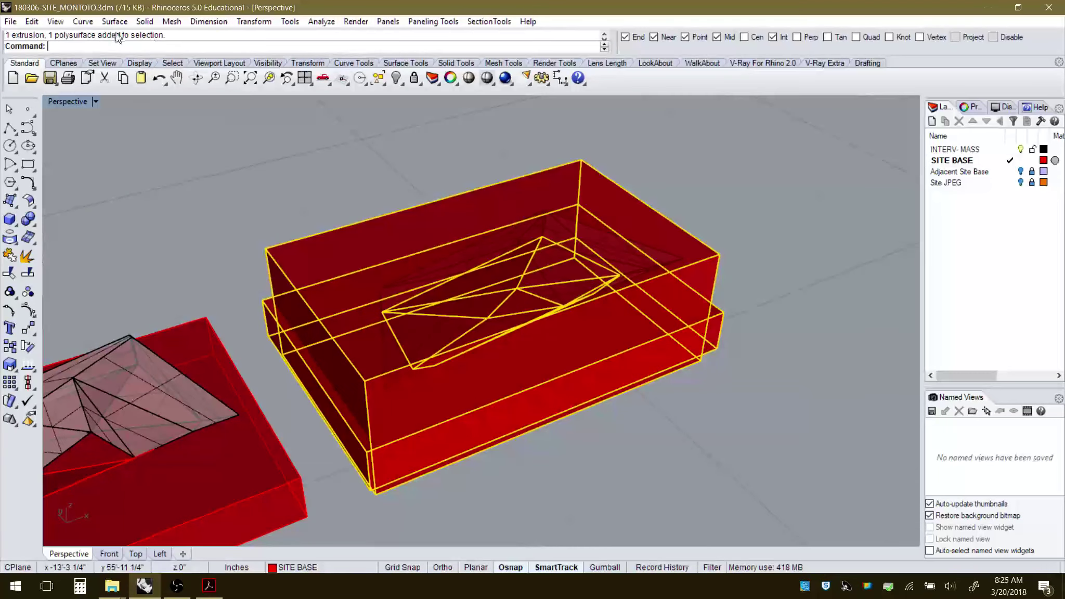
left_click(144, 21)
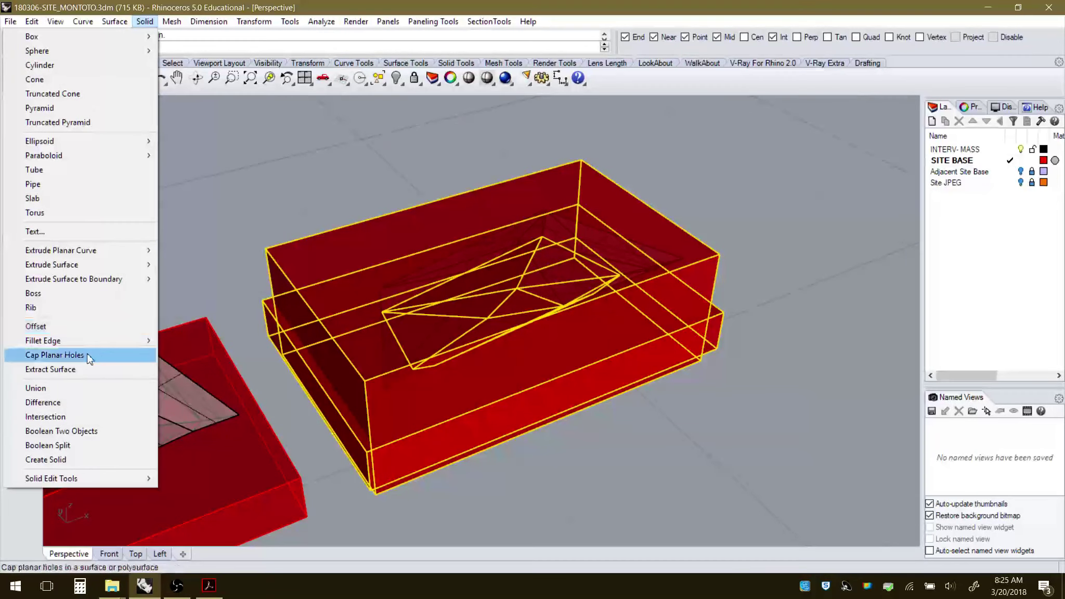
left_click(62, 431)
left_click(727, 373)
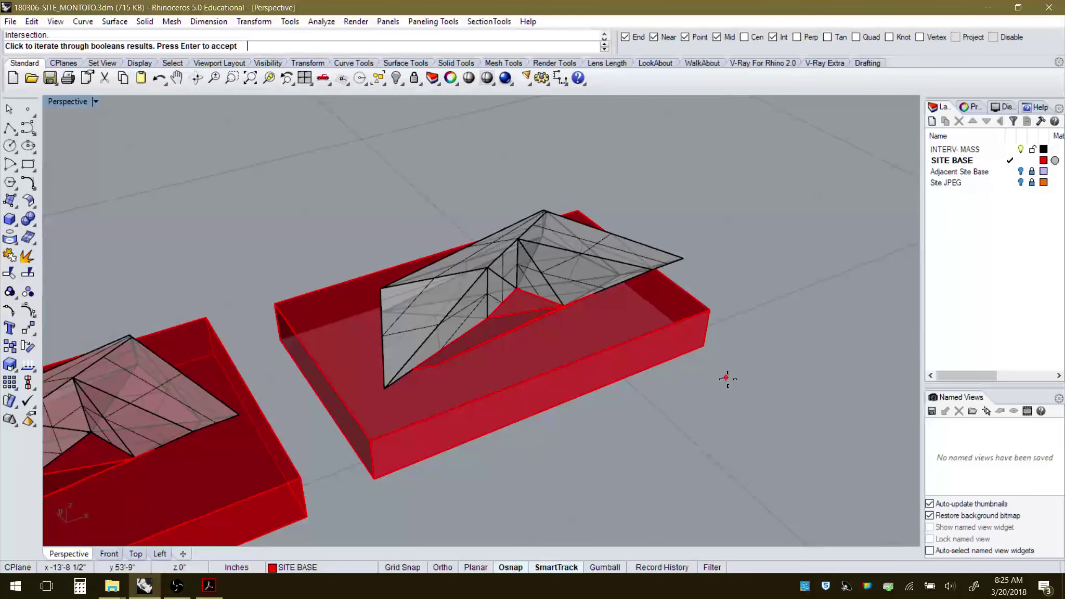
left_click(714, 374)
left_click(715, 375)
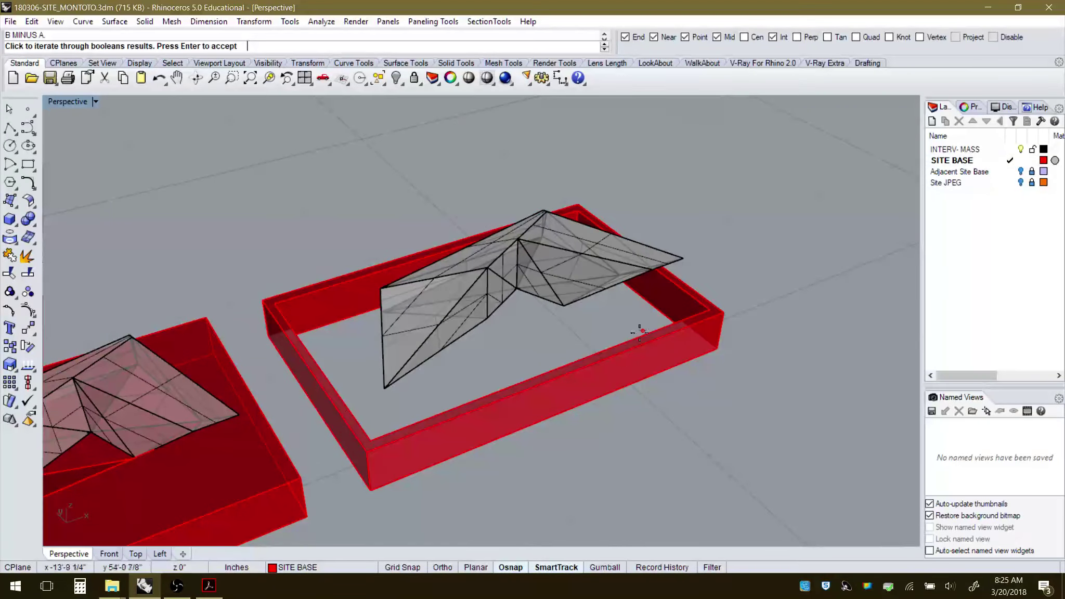
key("Return")
Examine the hollow frame base and its intervention mass alongside the solid site base.
left_click(660, 363)
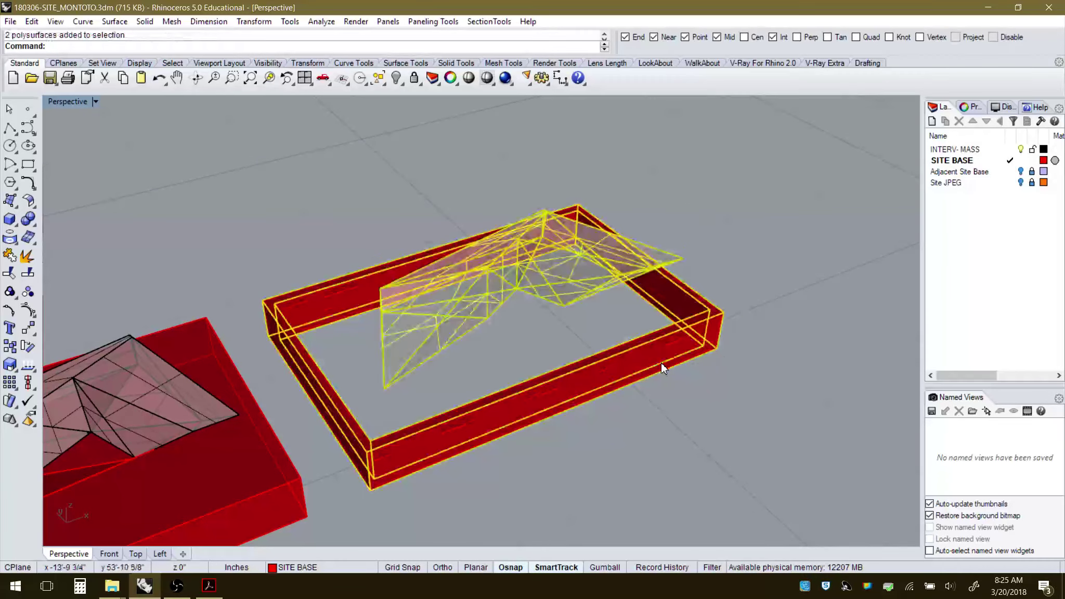
right_click_drag(661, 363, 765, 290)
key("Escape")
scroll(764, 286, "down", 5)
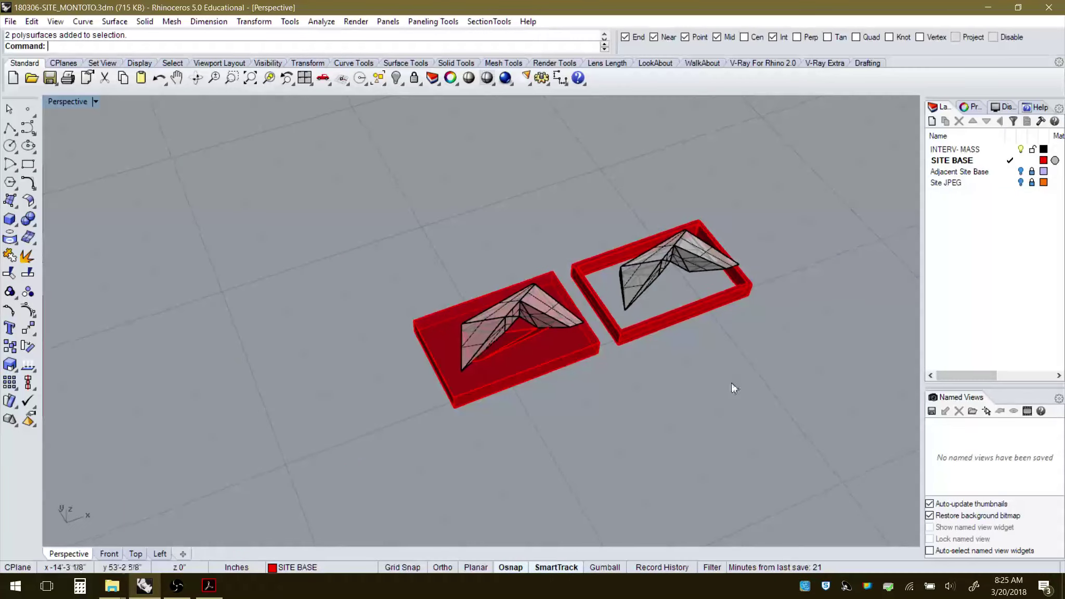
scroll(723, 296, "up", 3)
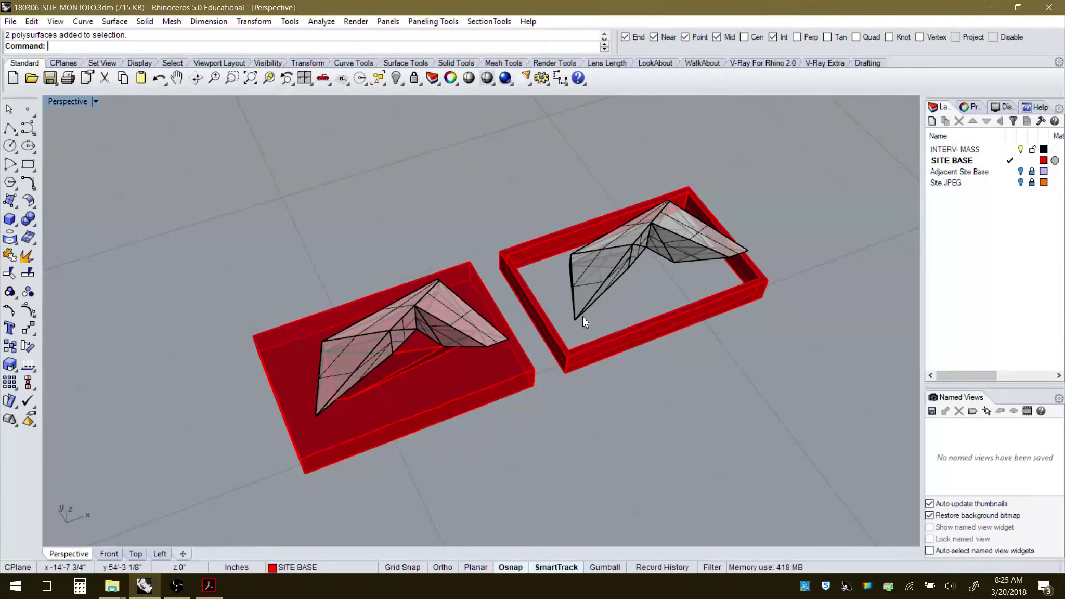
left_click(656, 231)
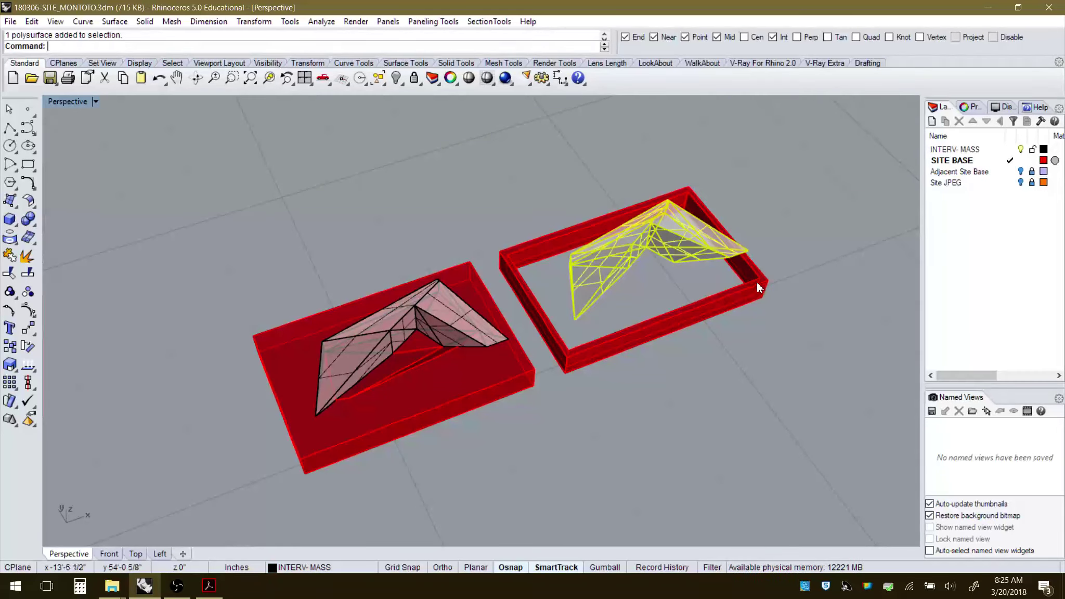
left_click(787, 272)
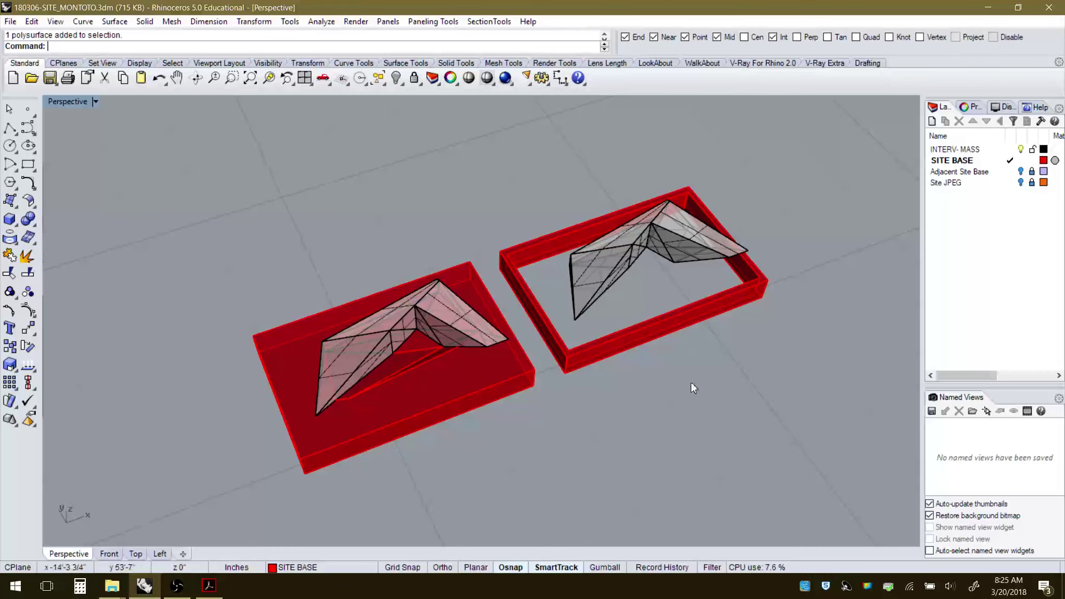
left_click(718, 315)
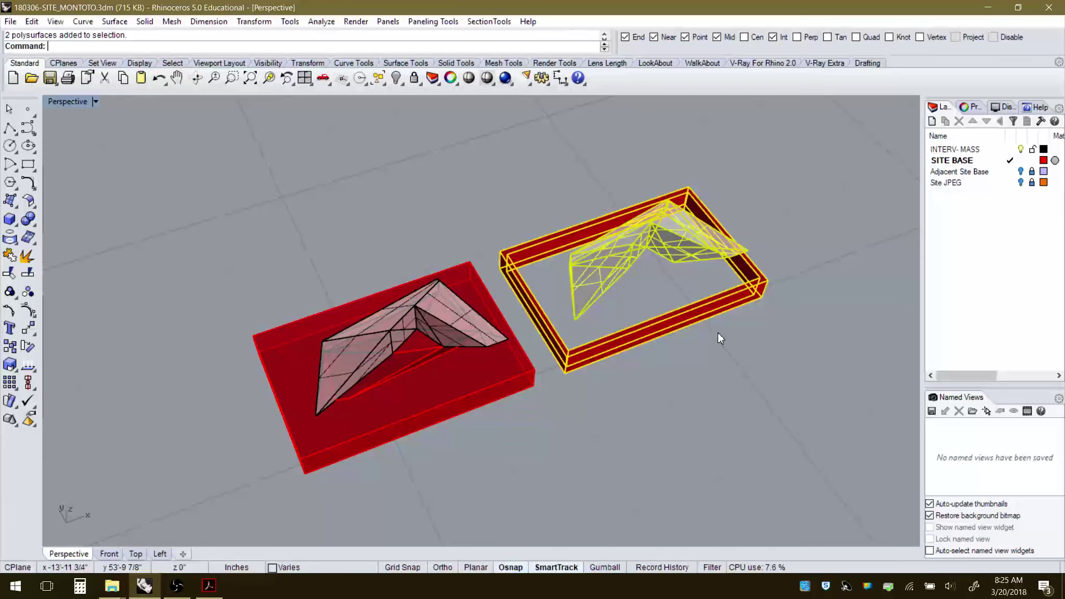
left_click(489, 483)
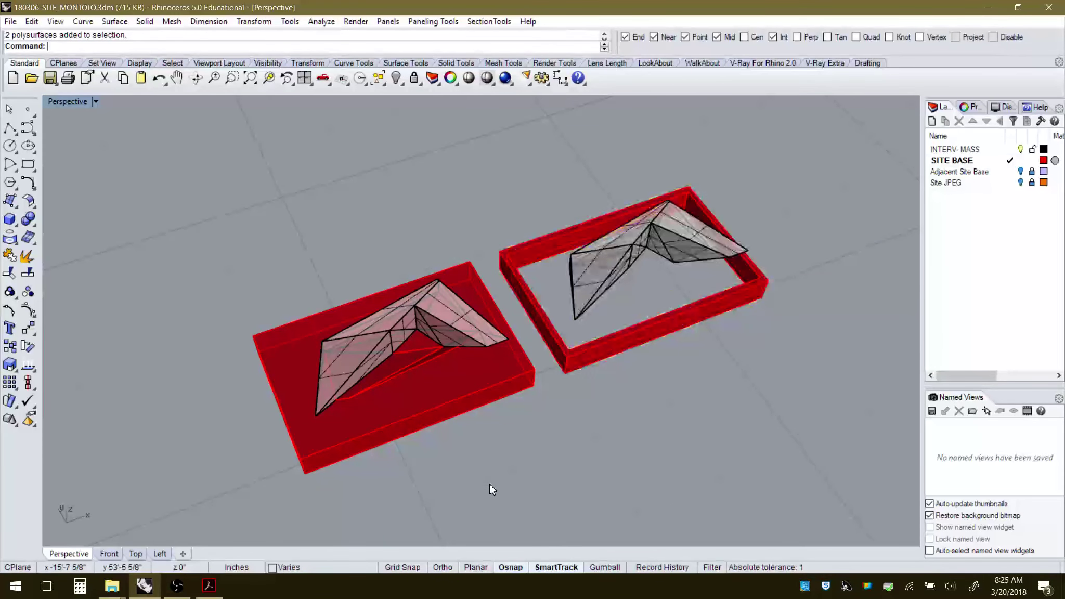
left_click(119, 593)
Export the hollow frame base and its mass as a binary STL with 0.01-inch tolerance, replacing 180307-intervA.stl.
left_click_drag(800, 187, 551, 322)
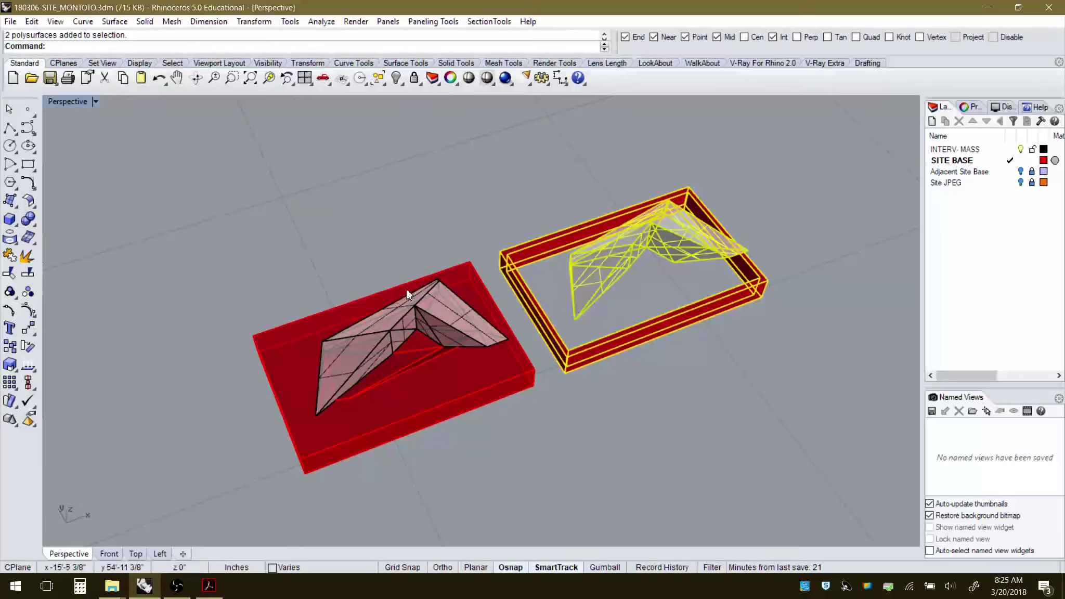
left_click(16, 22)
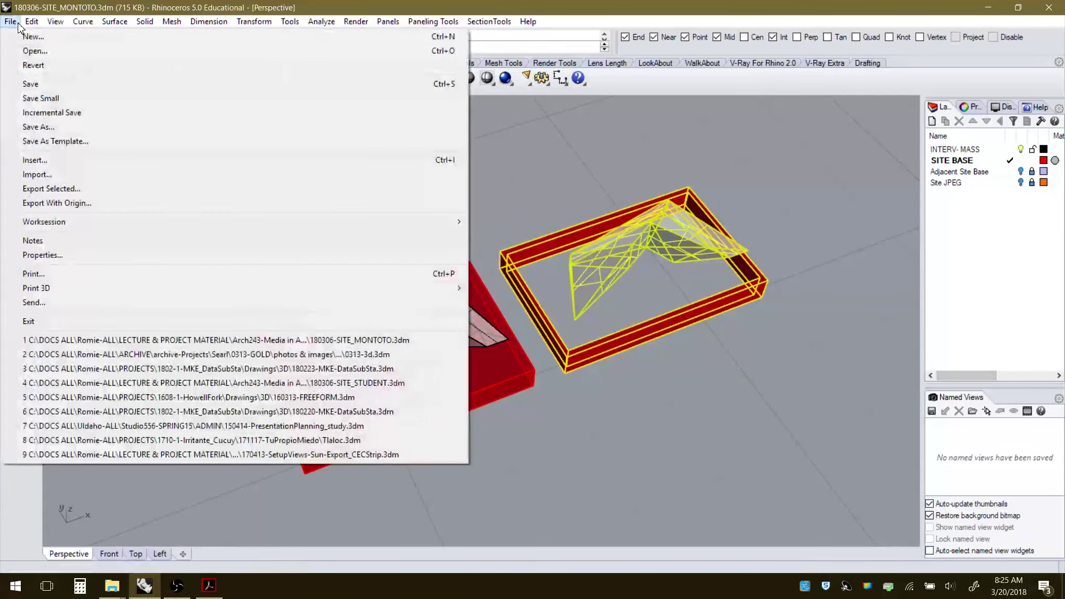
left_click(65, 189)
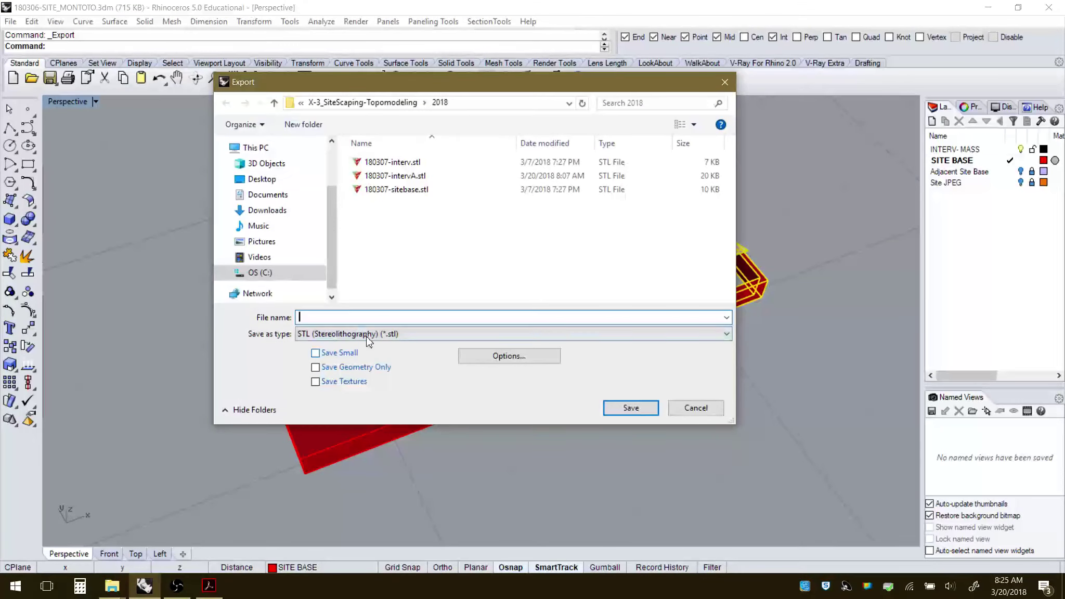
left_click(400, 335)
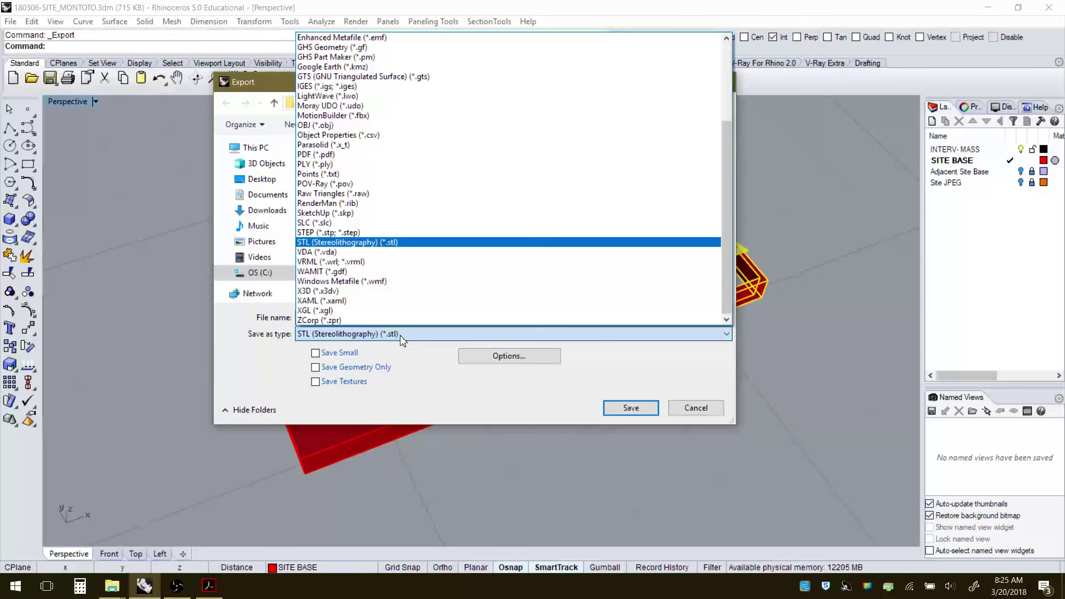
left_click(400, 335)
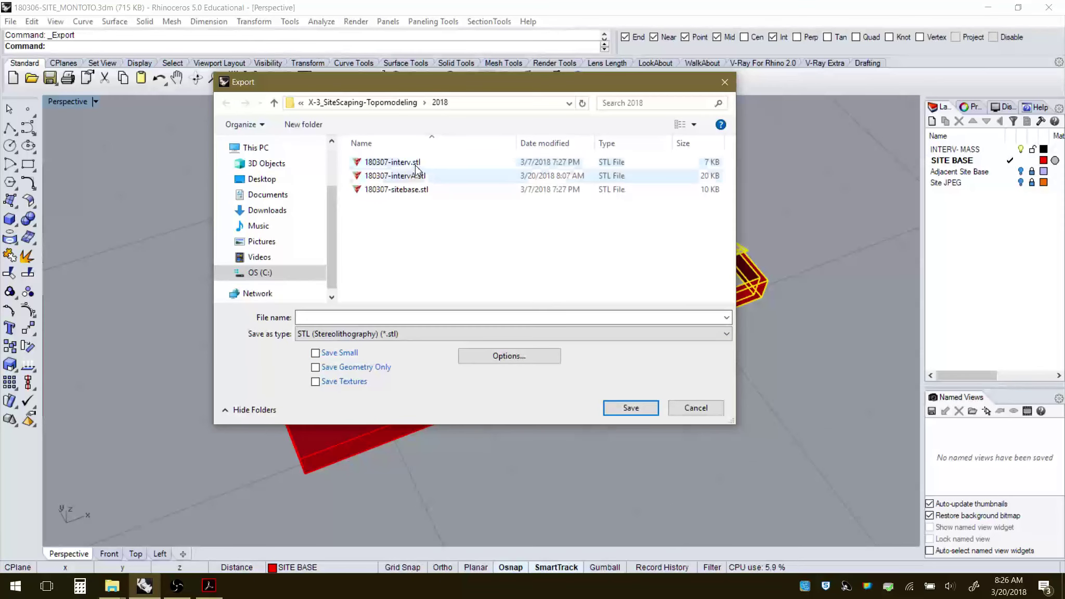
left_click(451, 176)
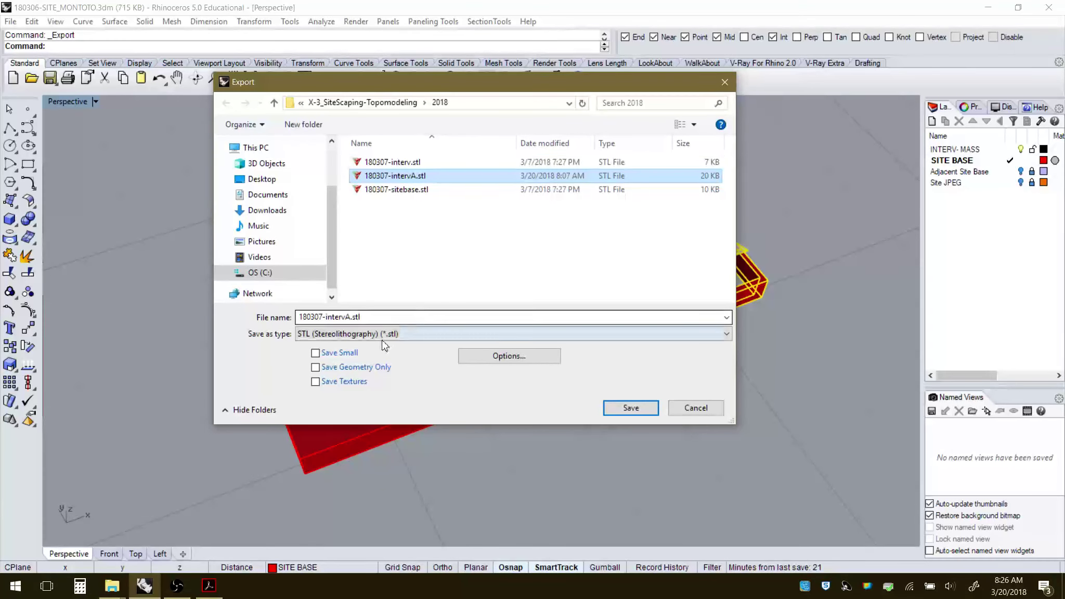
left_click(649, 411)
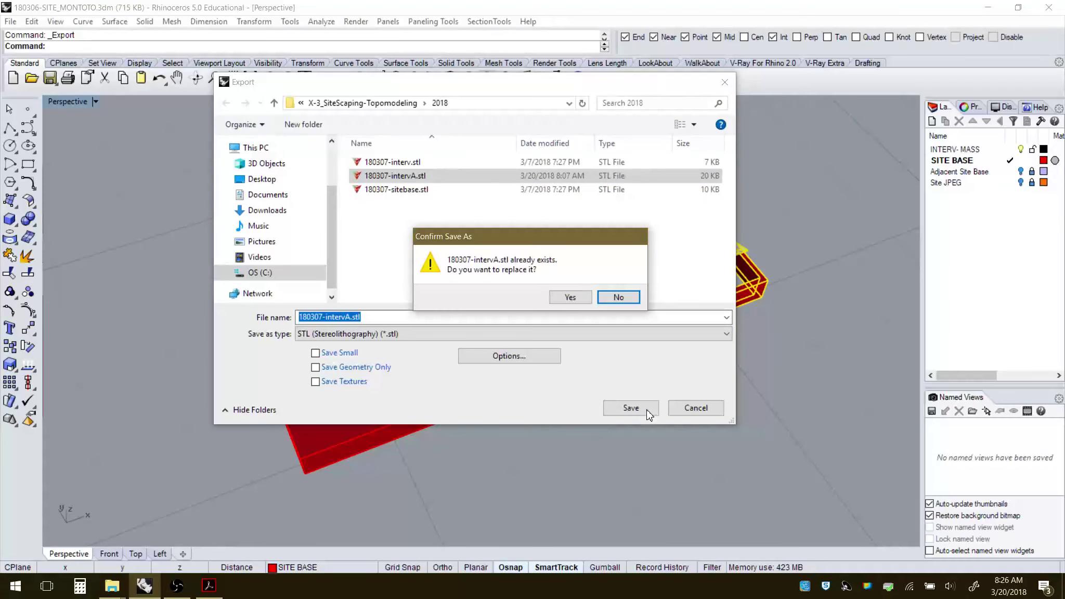
left_click(571, 299)
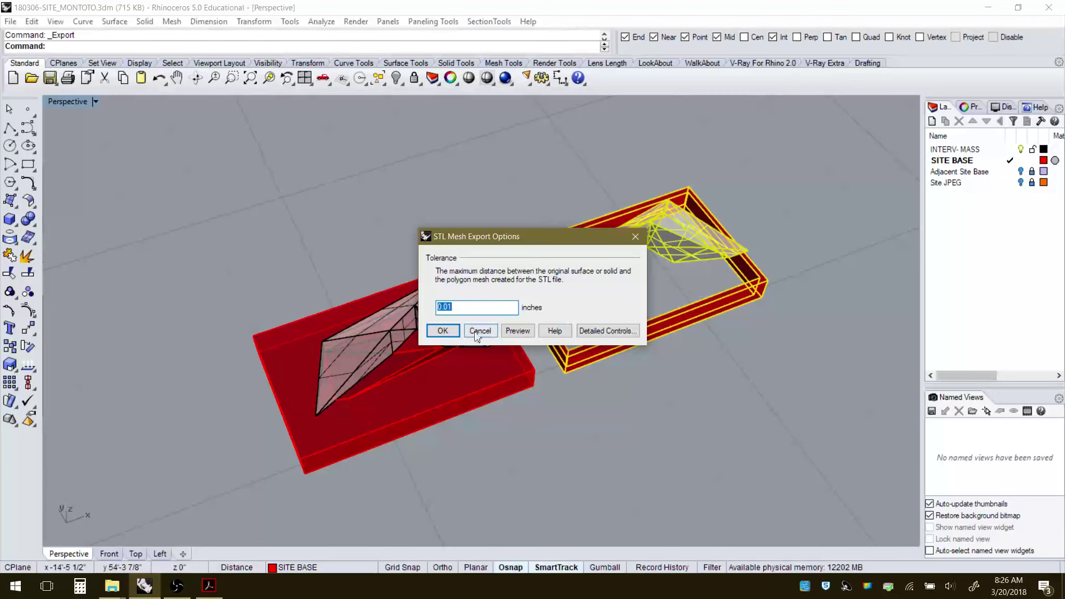
left_click(442, 331)
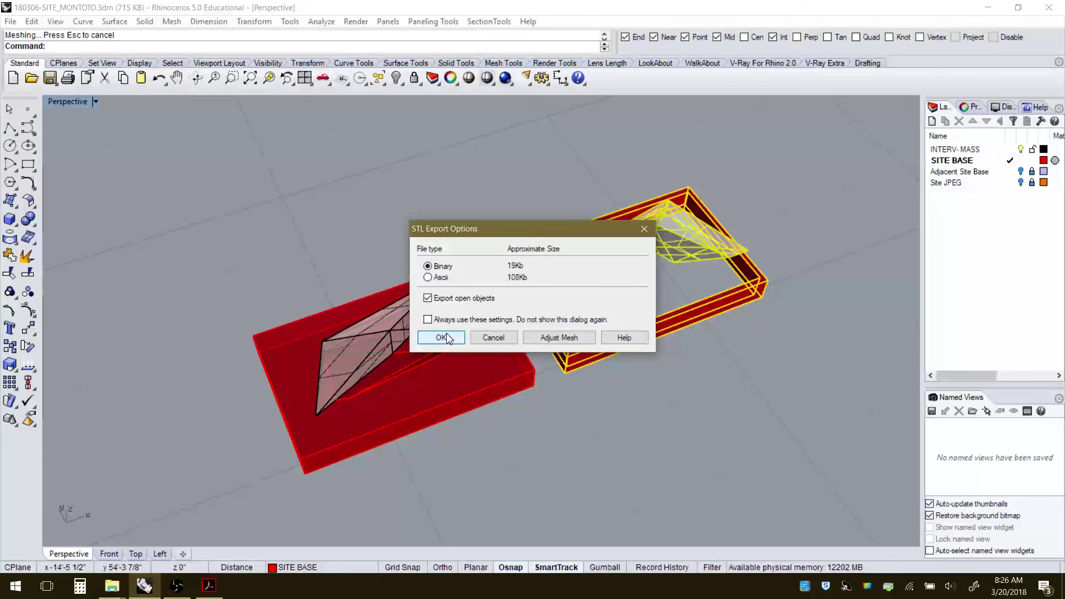
left_click(441, 337)
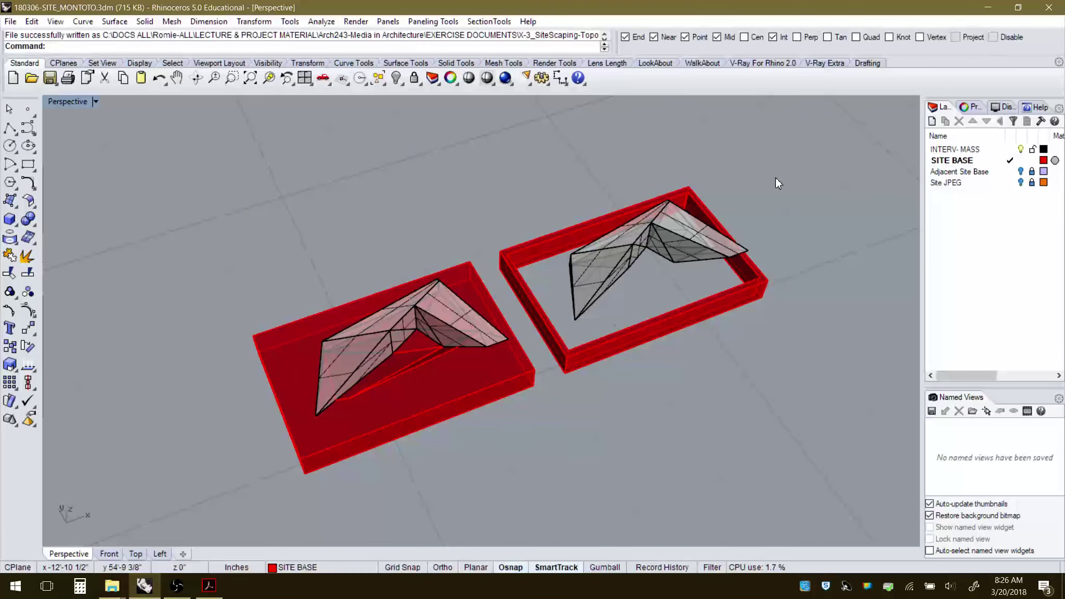
Minimize the modelling window and launch Slicer for Fusion 360.
left_click(987, 7)
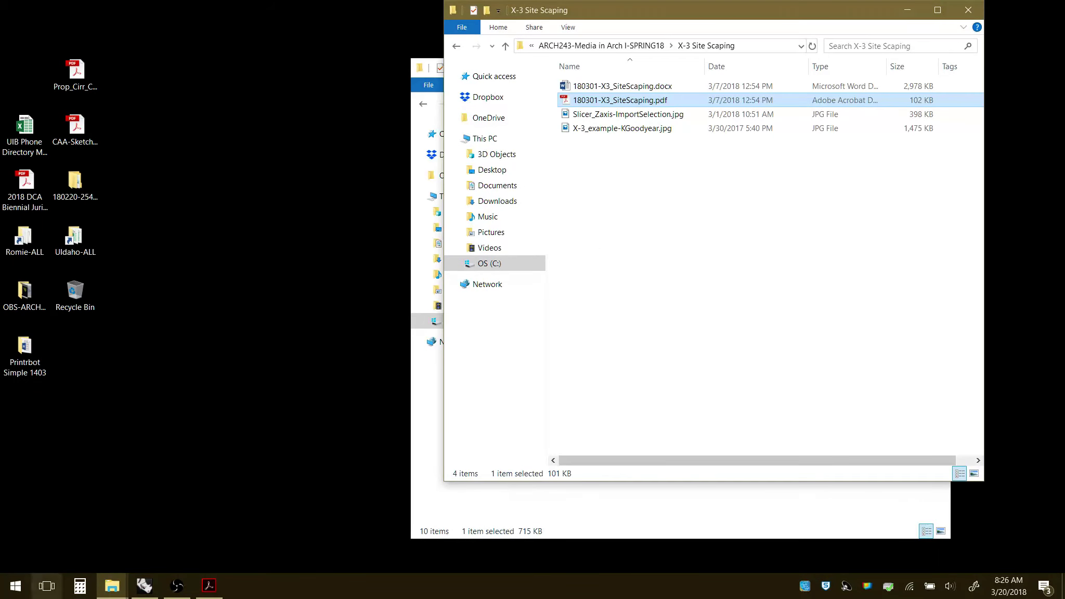
left_click(16, 585)
scroll(205, 417, "down", 5)
scroll(256, 425, "down", 5)
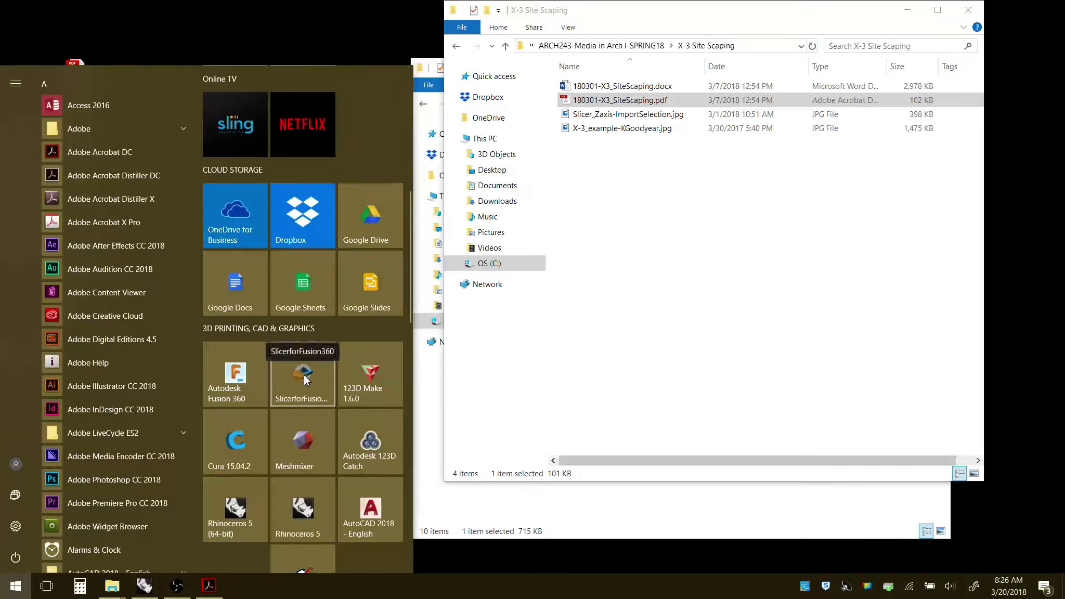
left_click(305, 380)
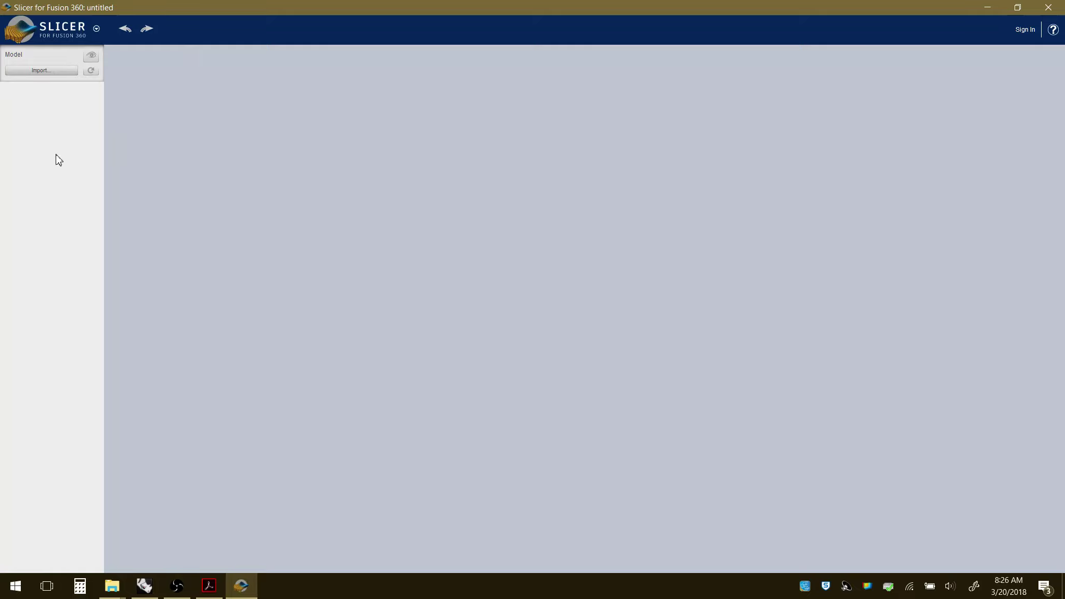
Import 180307-sitebase.stl with the mesh up-axis left at Y.
left_click(45, 73)
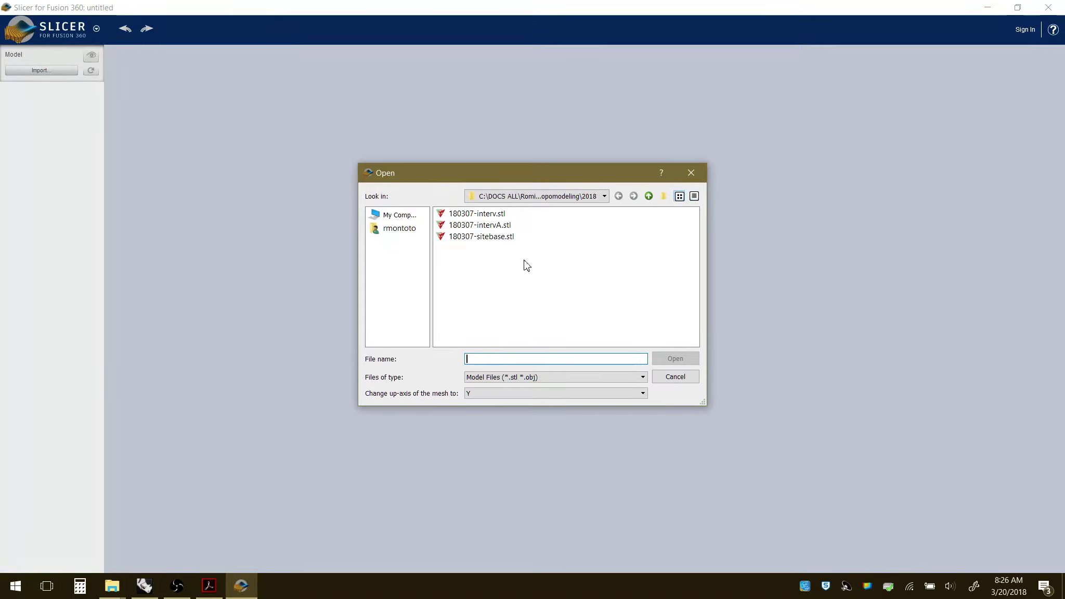
left_click(489, 240)
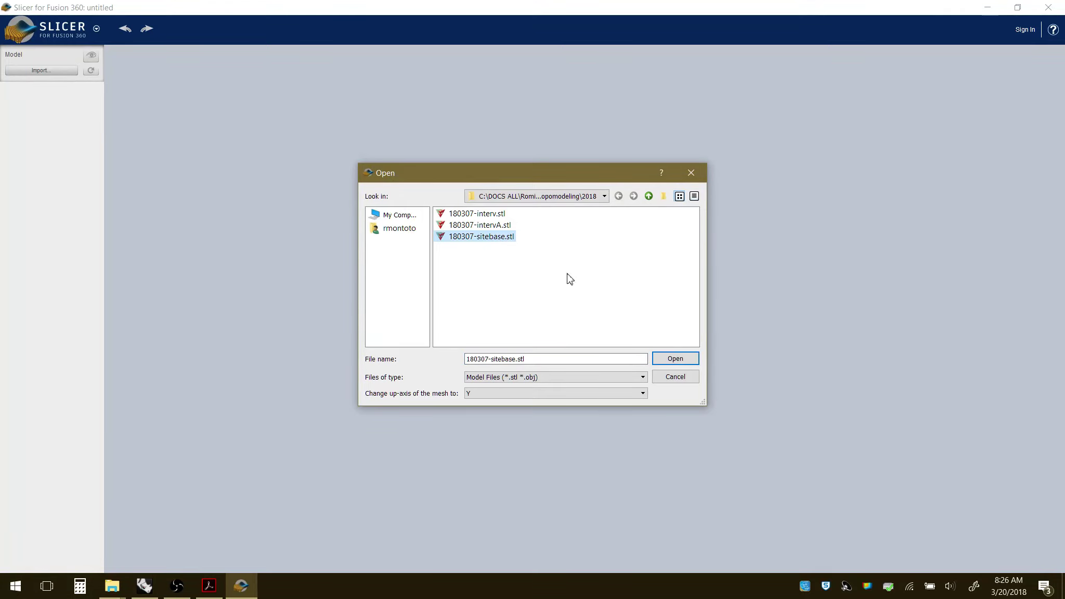
left_click(674, 360)
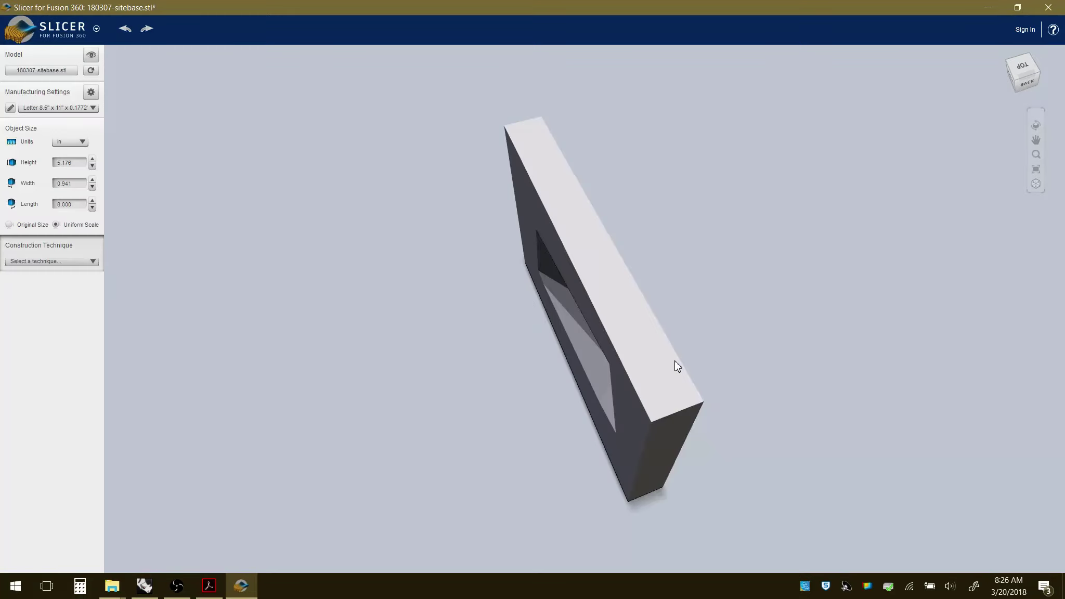
left_click_drag(632, 381, 655, 299)
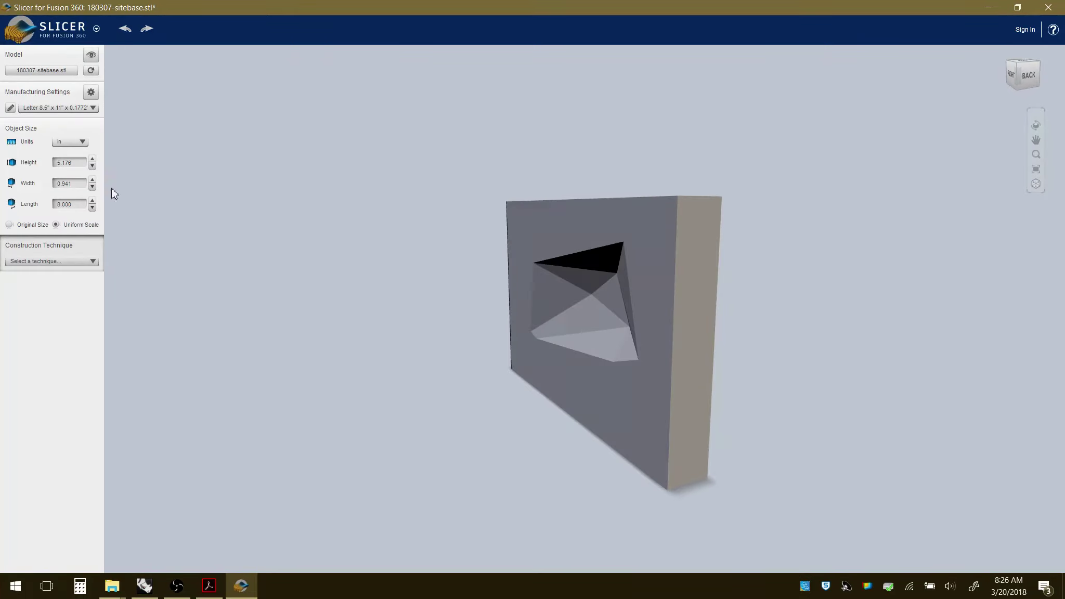
Reimport 180307-sitebase.stl with the mesh up-axis changed to Z.
left_click(54, 71)
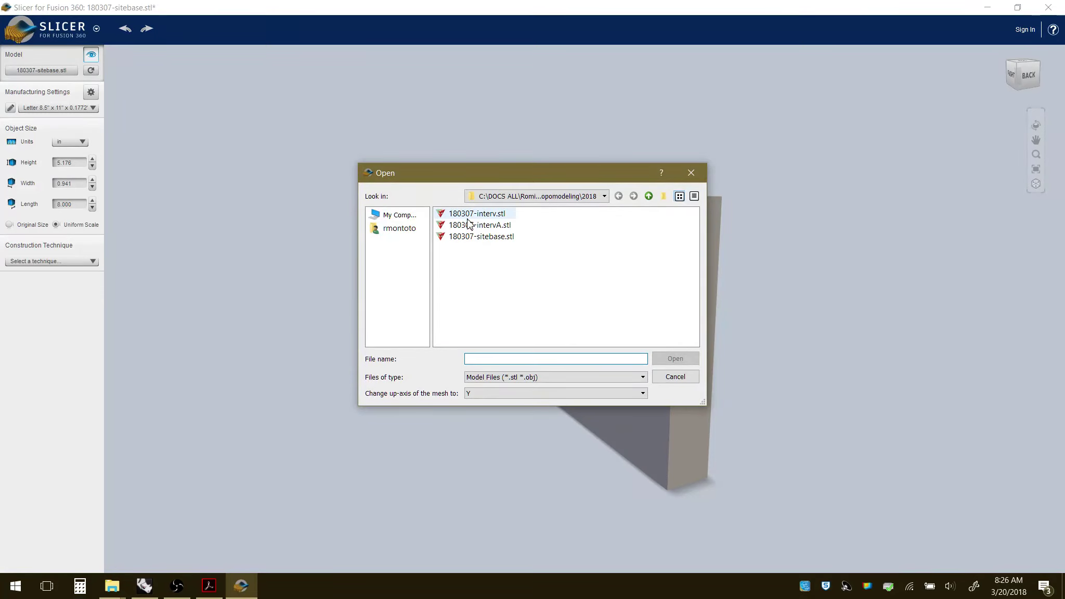
left_click(493, 237)
left_click(483, 395)
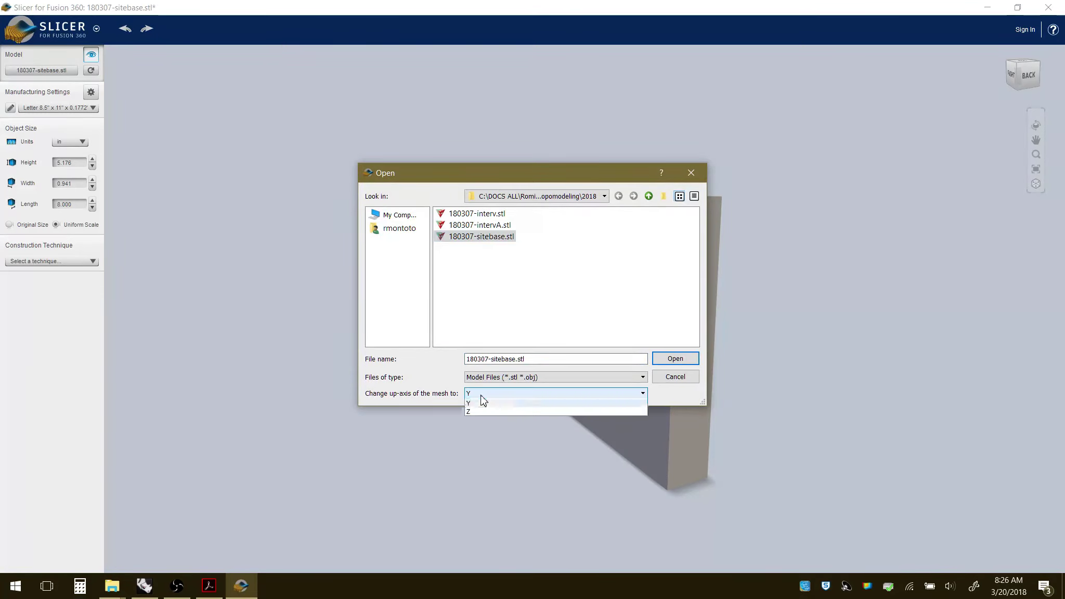
left_click(485, 415)
left_click(675, 359)
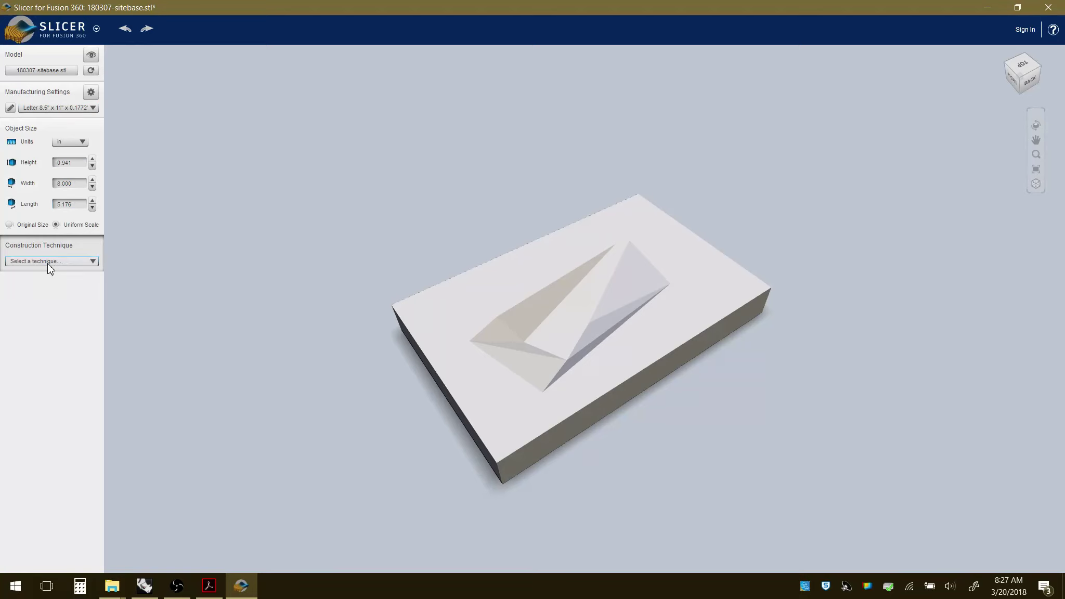
Scale the site base uniformly by setting its width to 17 in.
left_click_drag(499, 418, 497, 393)
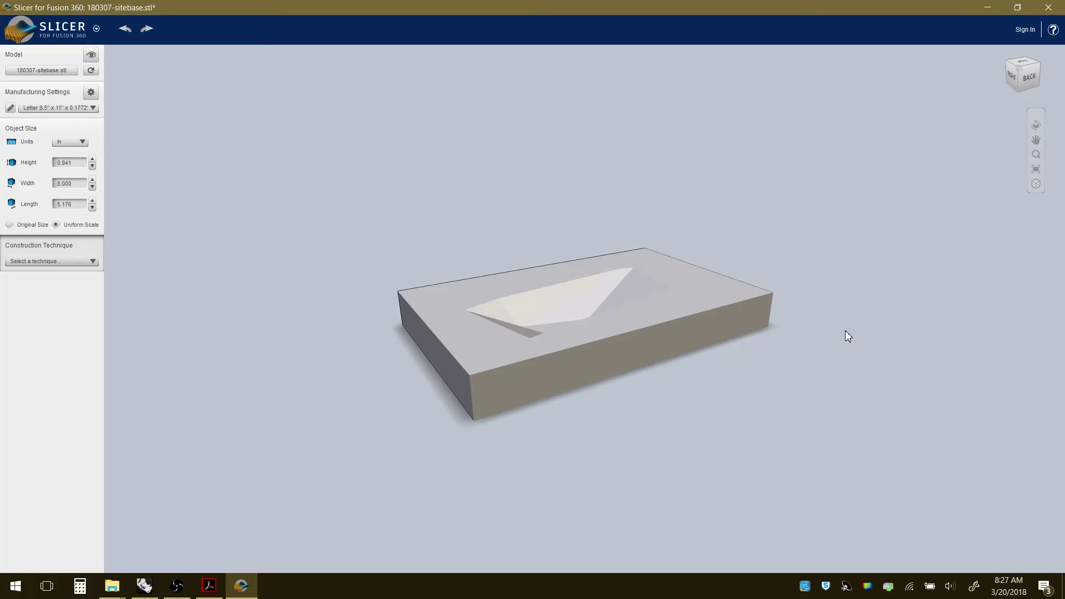
left_click(79, 183)
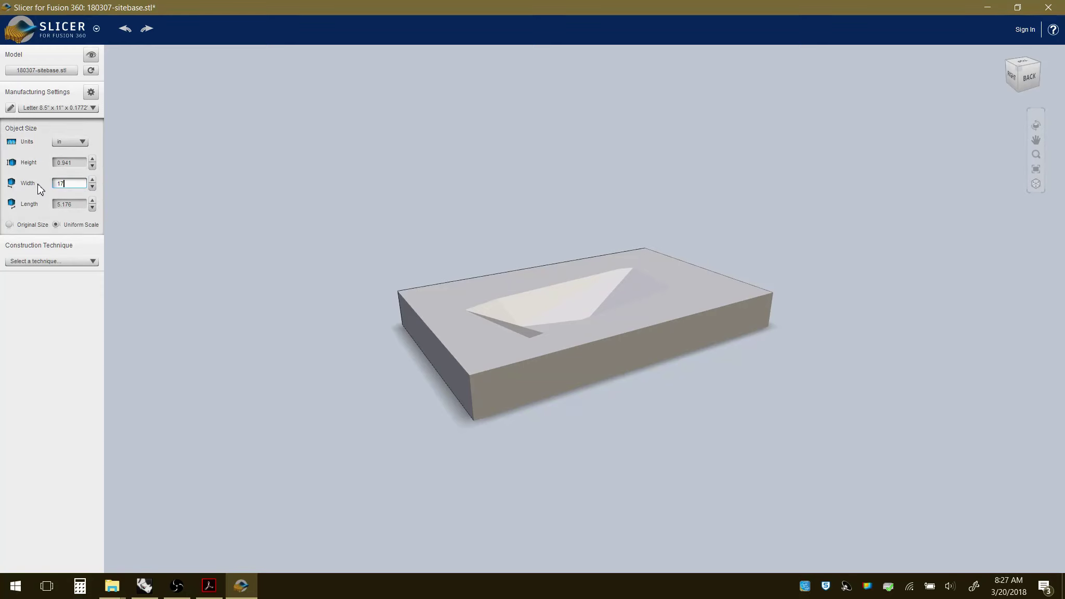
key("Return")
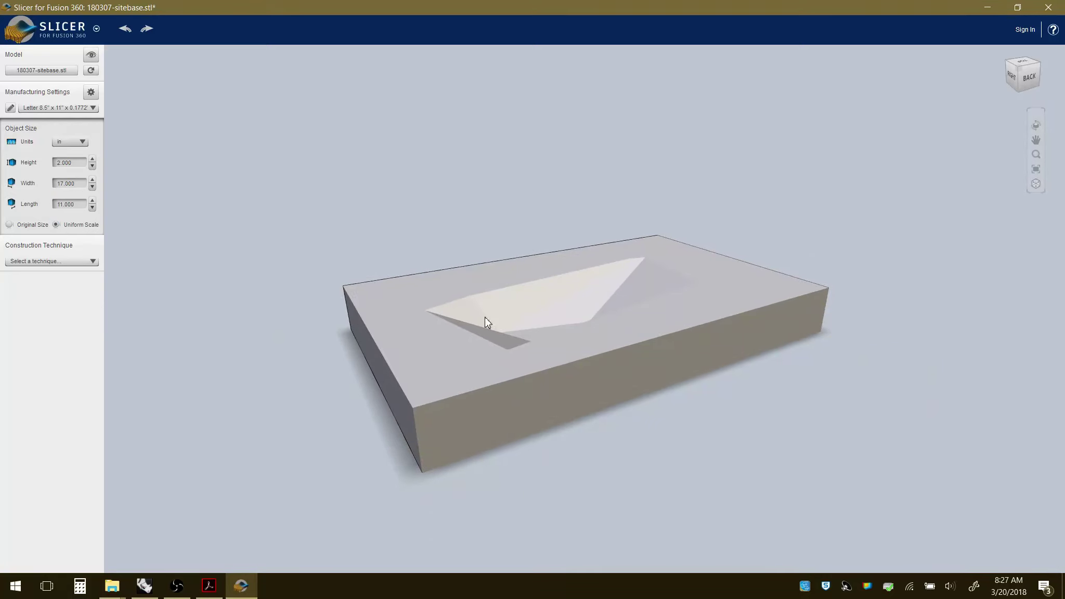
left_click_drag(485, 318, 503, 337)
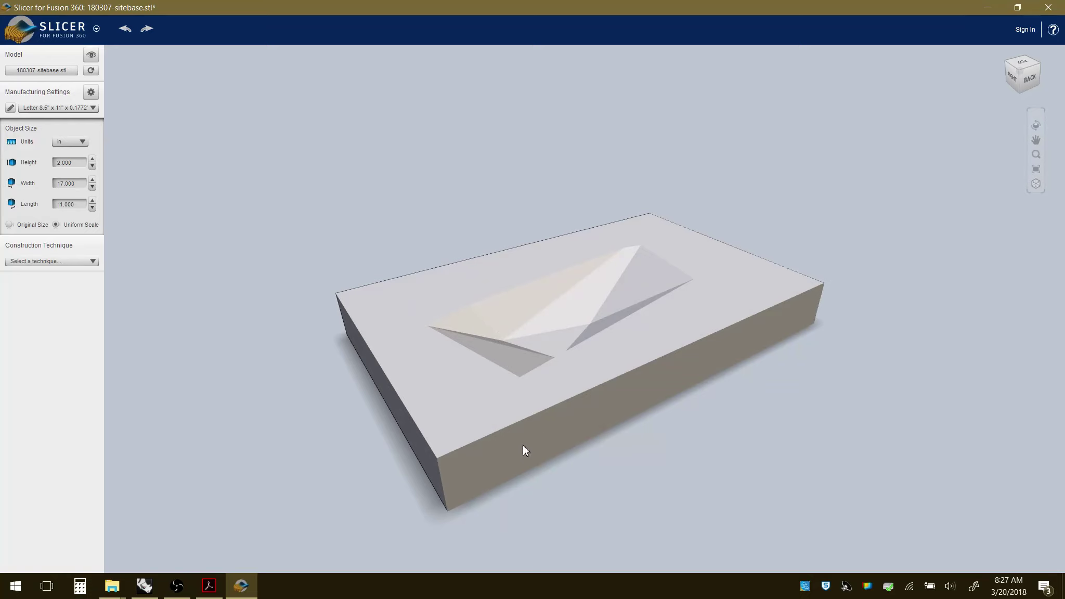
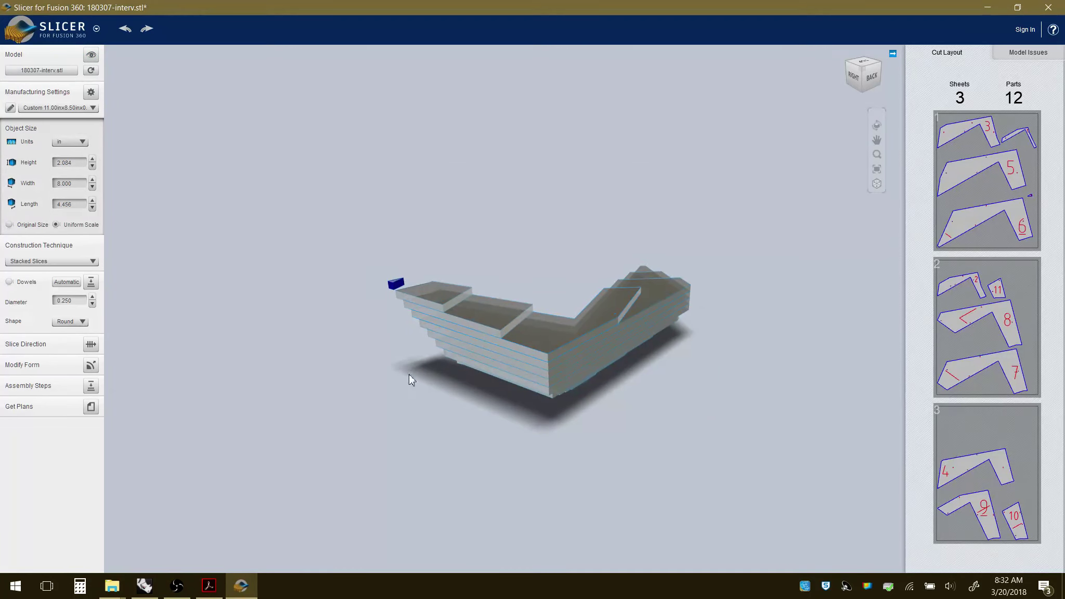
Switch to Rhino and measure the intervention mass's overall horizontal length in the Top view with object snaps disabled and Ortho on.
left_click_drag(508, 355, 728, 361)
left_click(72, 185)
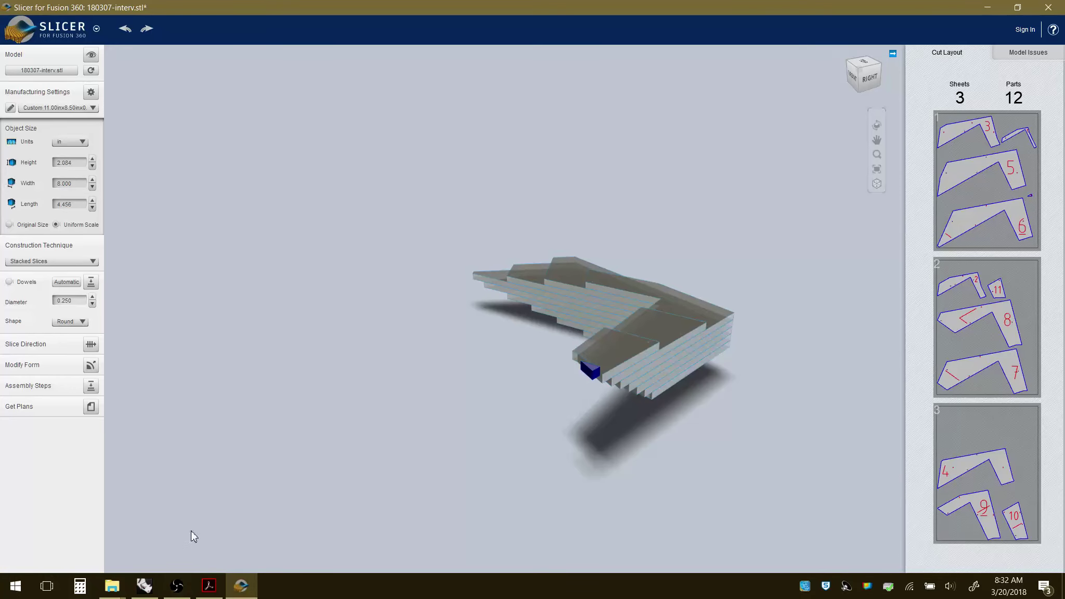
left_click(151, 592)
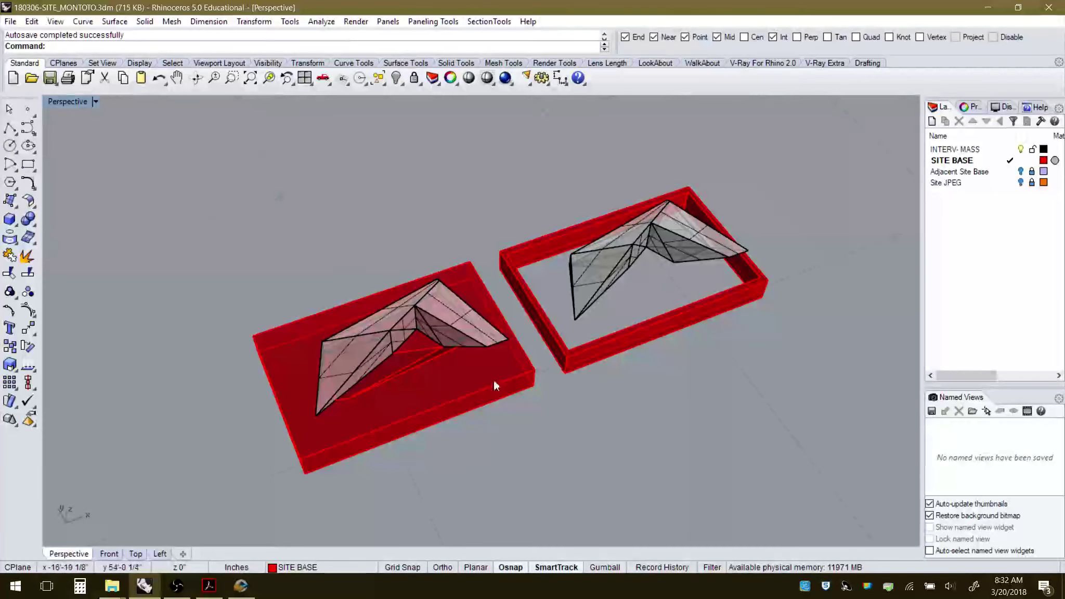
left_click(136, 555)
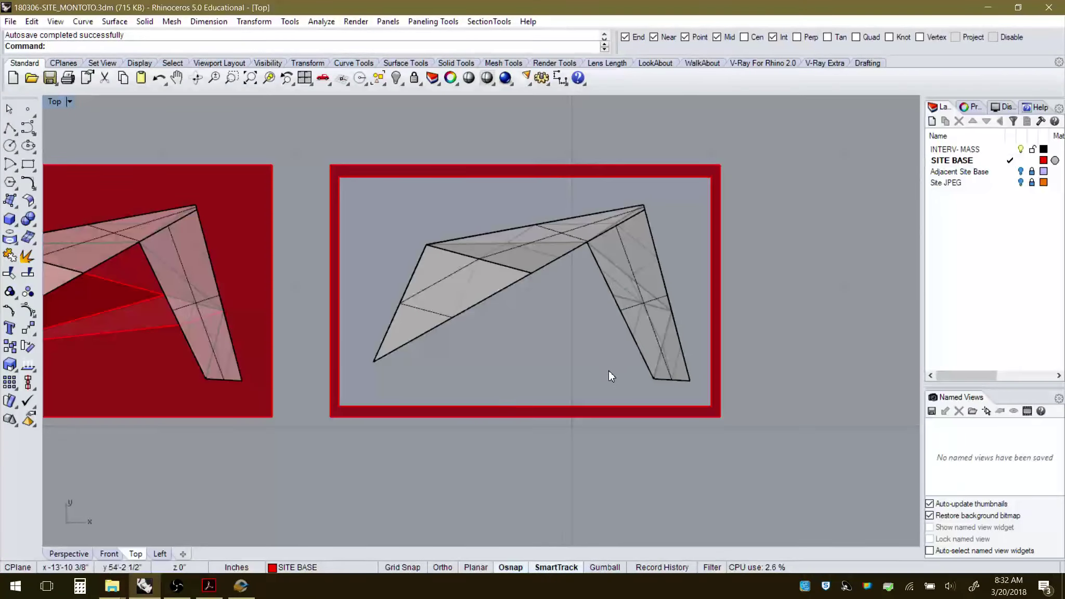
scroll(614, 373, "up", 2)
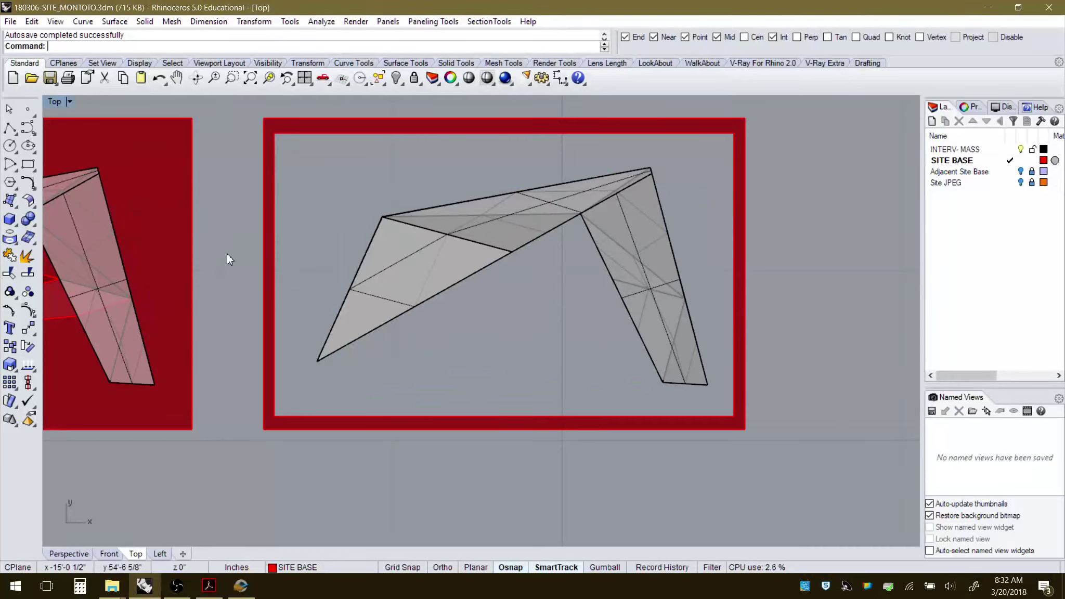
left_click(992, 37)
type("Distance")
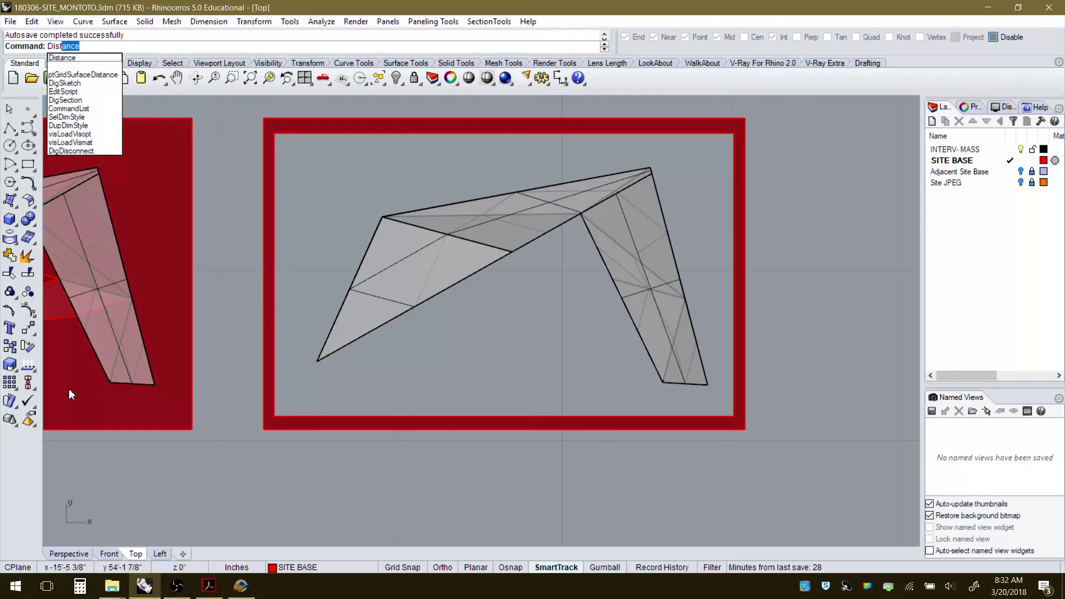
key("Return")
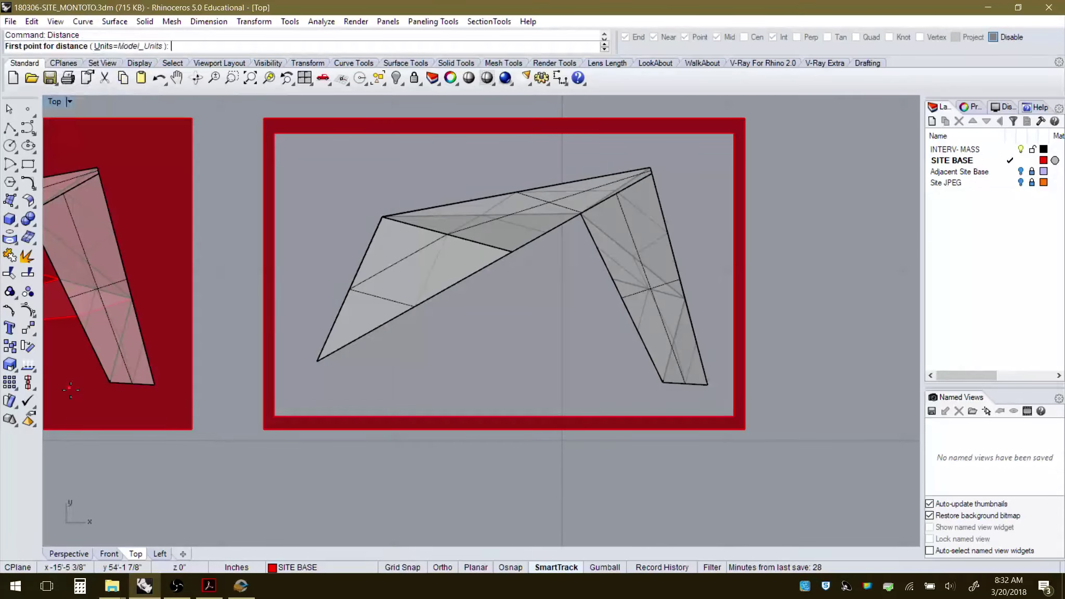
left_click(317, 366)
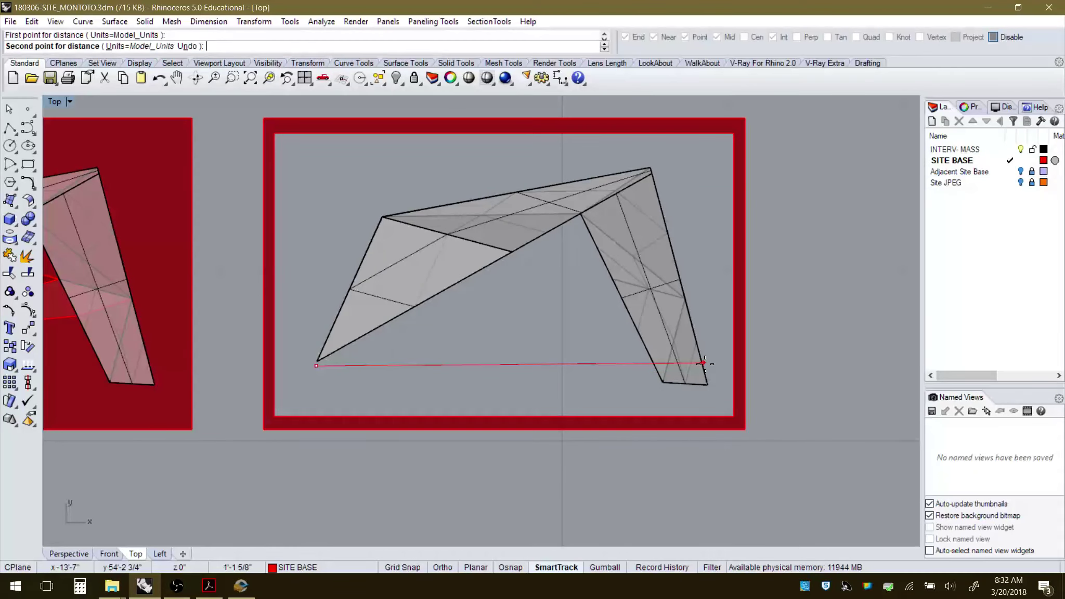
key("F8")
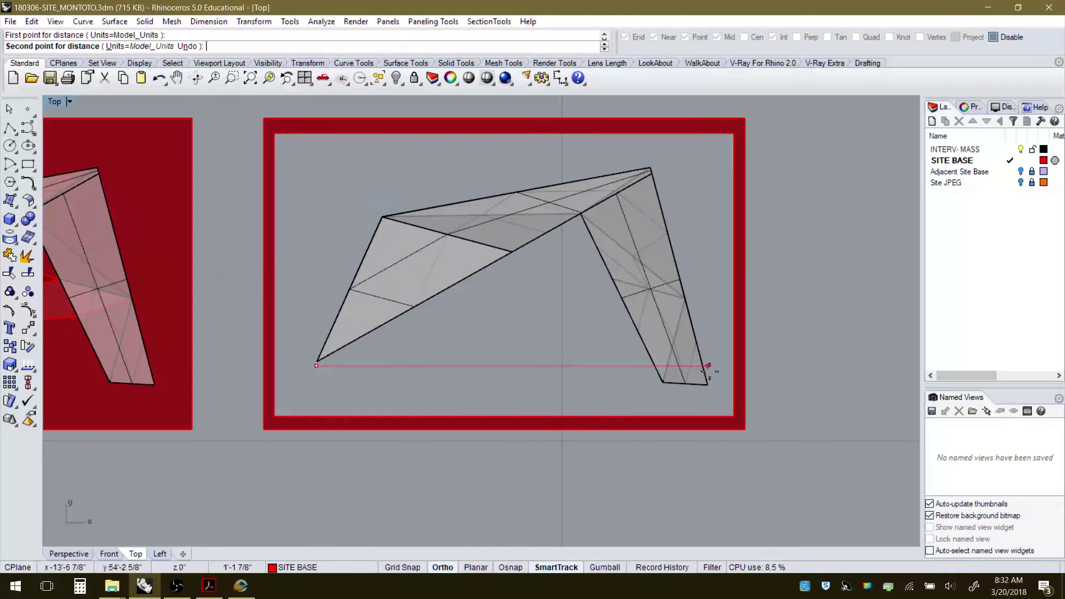
left_click(709, 370, "shift")
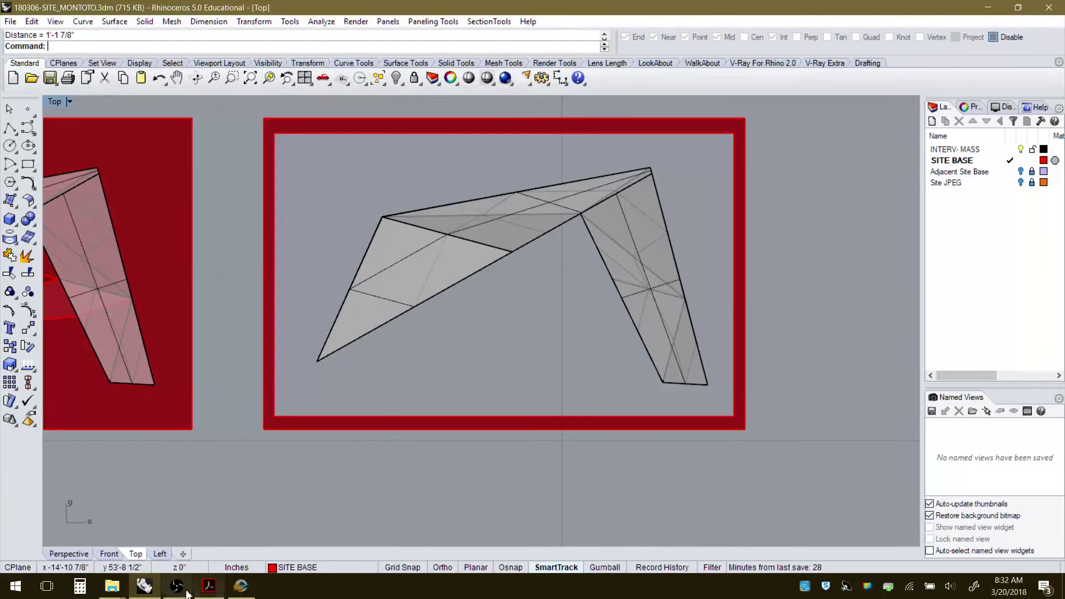
Return to Slicer for Fusion 360 and set the intervention mass's width to 13 in.
left_click(240, 586)
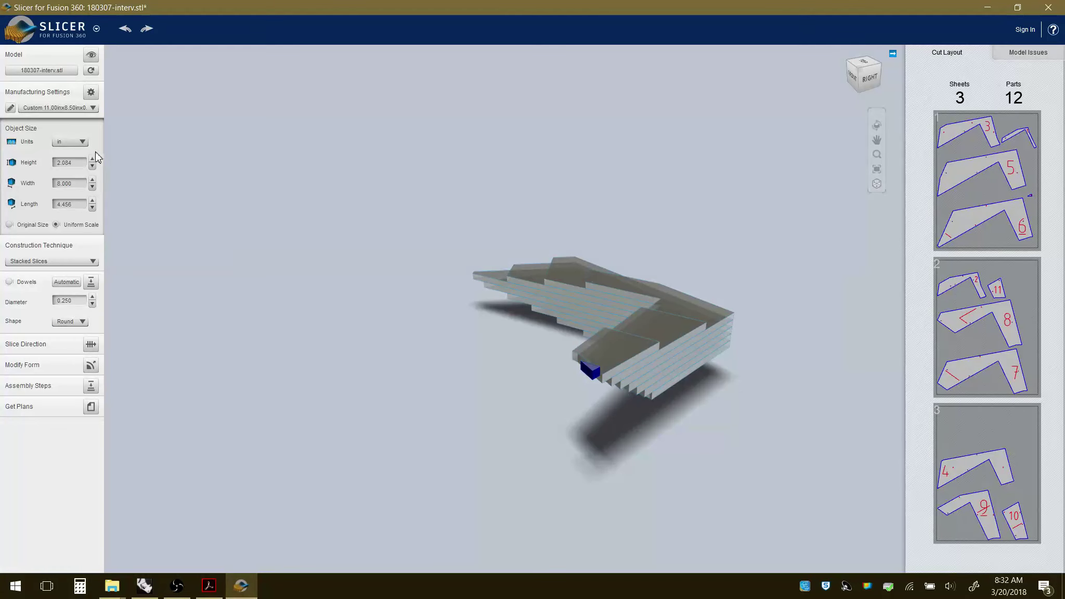
left_click(73, 182)
left_click_drag(81, 183, 17, 178)
Convert the 7/8 inch fraction to a decimal in Calculator by dividing 7 by 8.
left_click(80, 586)
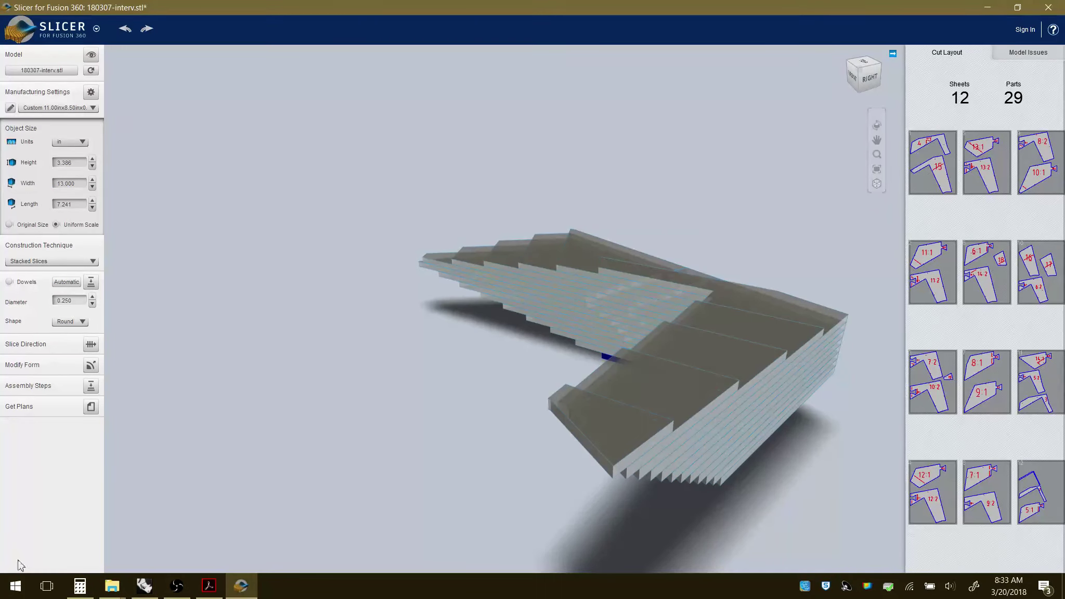
left_click(79, 586)
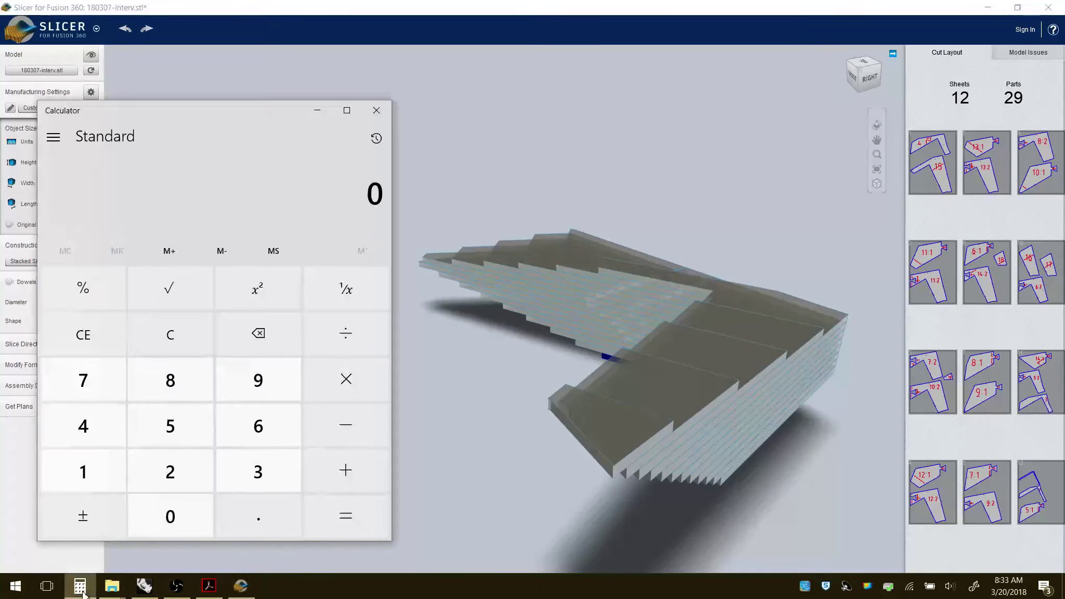
left_click(100, 394)
left_click(349, 339)
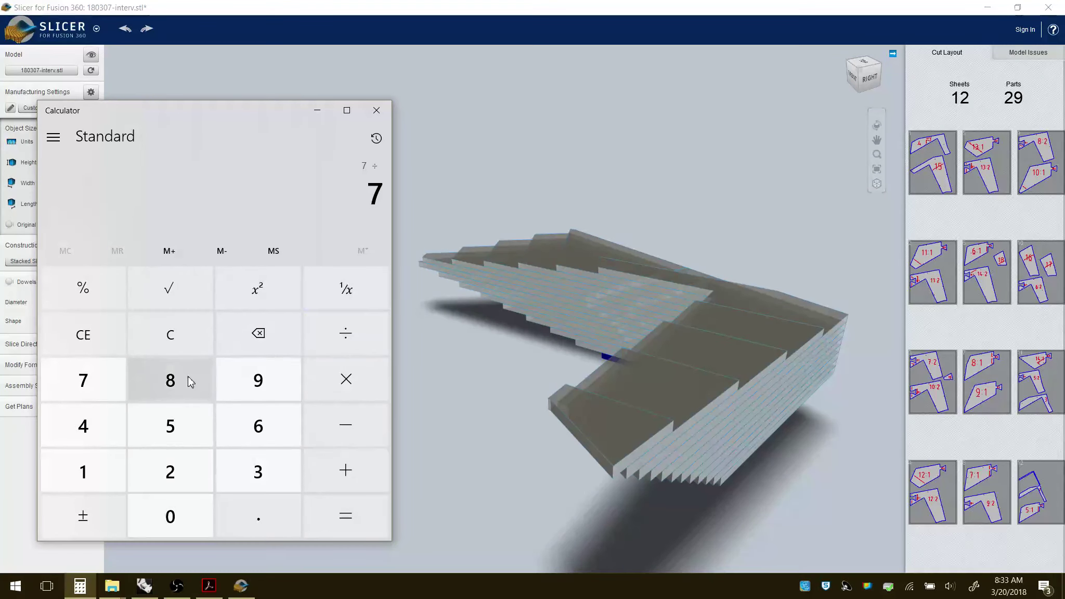
left_click(195, 380)
left_click(351, 516)
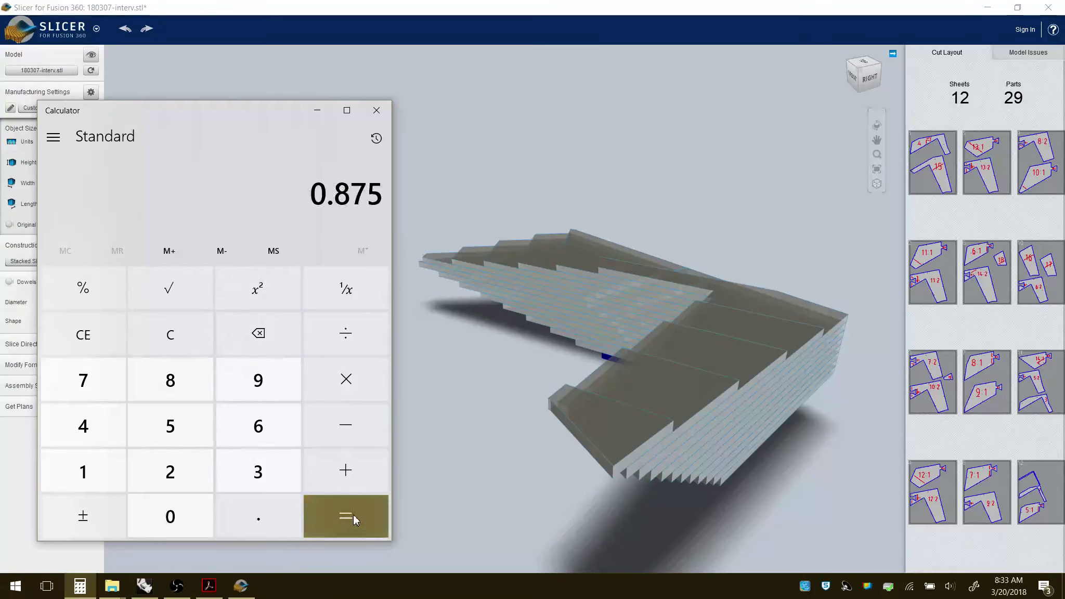
Return to Slicer for Fusion 360, set the intervention mass's width to 13.875 in and inspect the stacked slices.
left_click(179, 6)
left_click(79, 183)
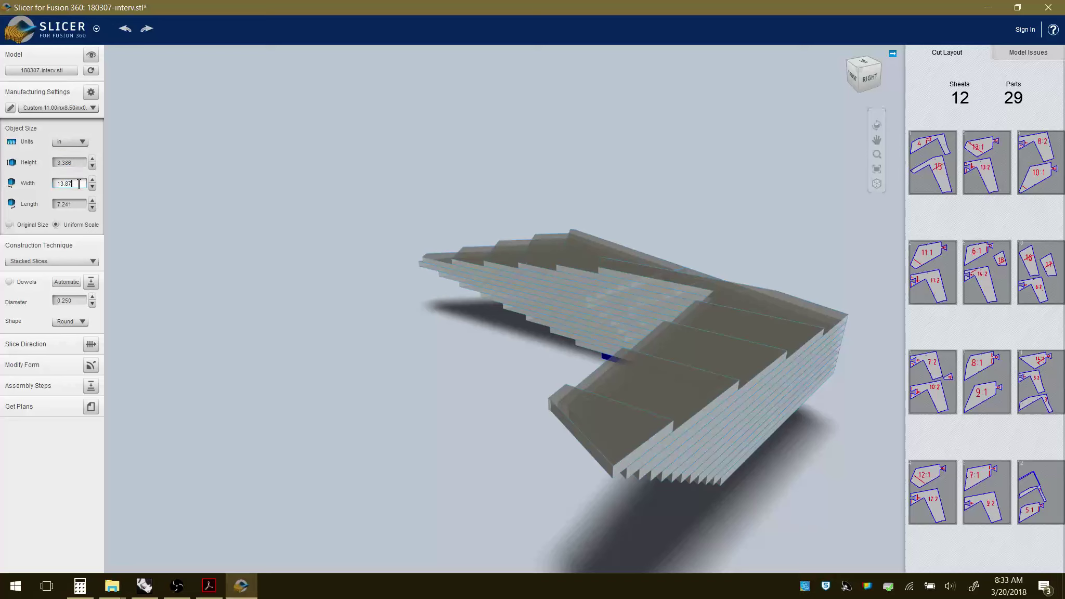
key("Return")
left_click_drag(617, 372, 717, 335)
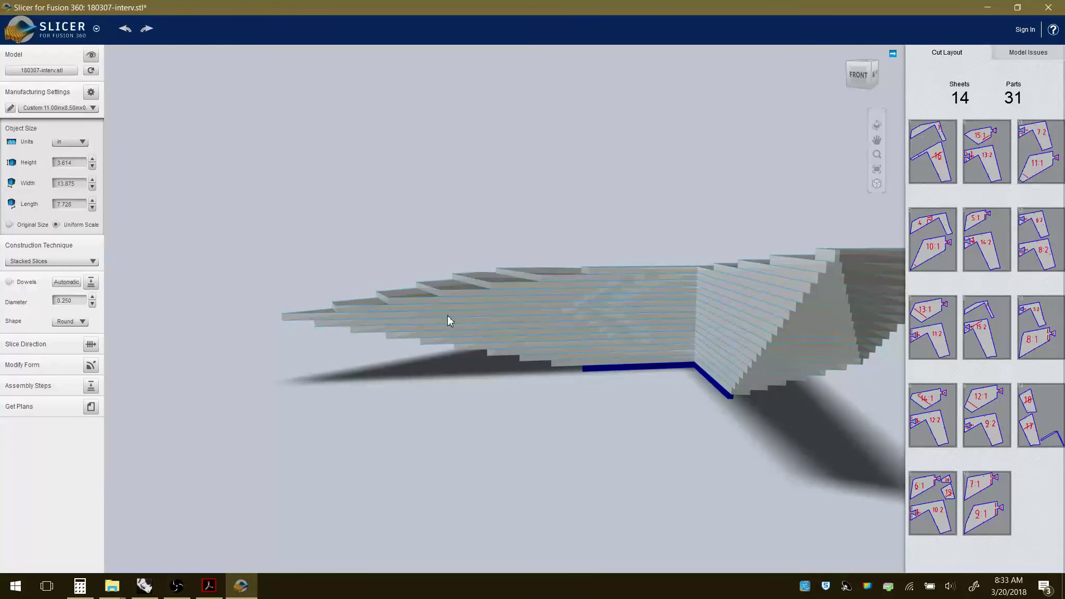
left_click_drag(636, 336, 691, 402)
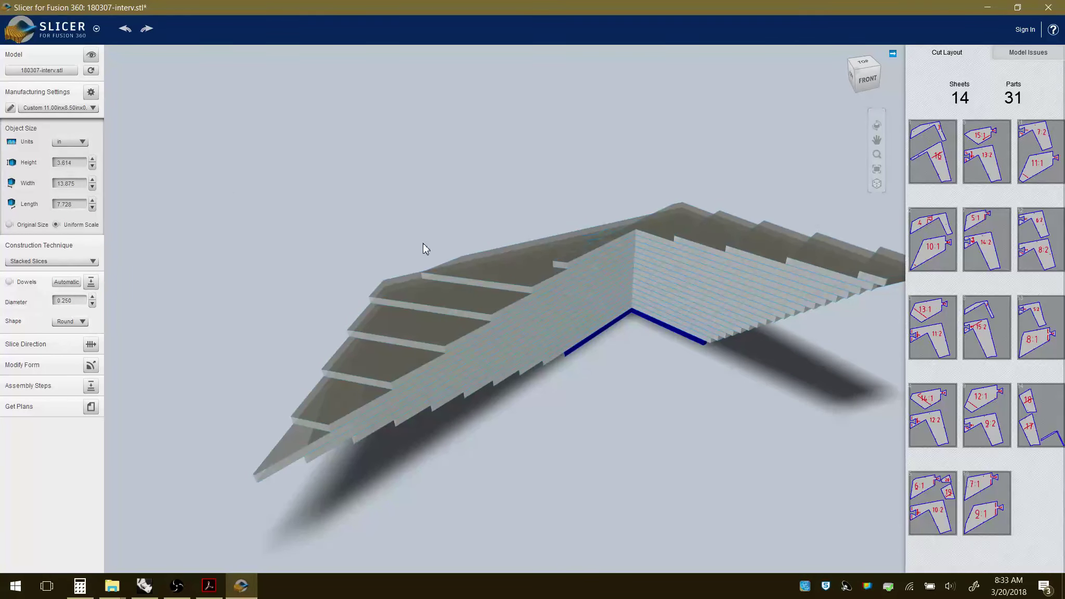
left_click_drag(423, 244, 509, 238)
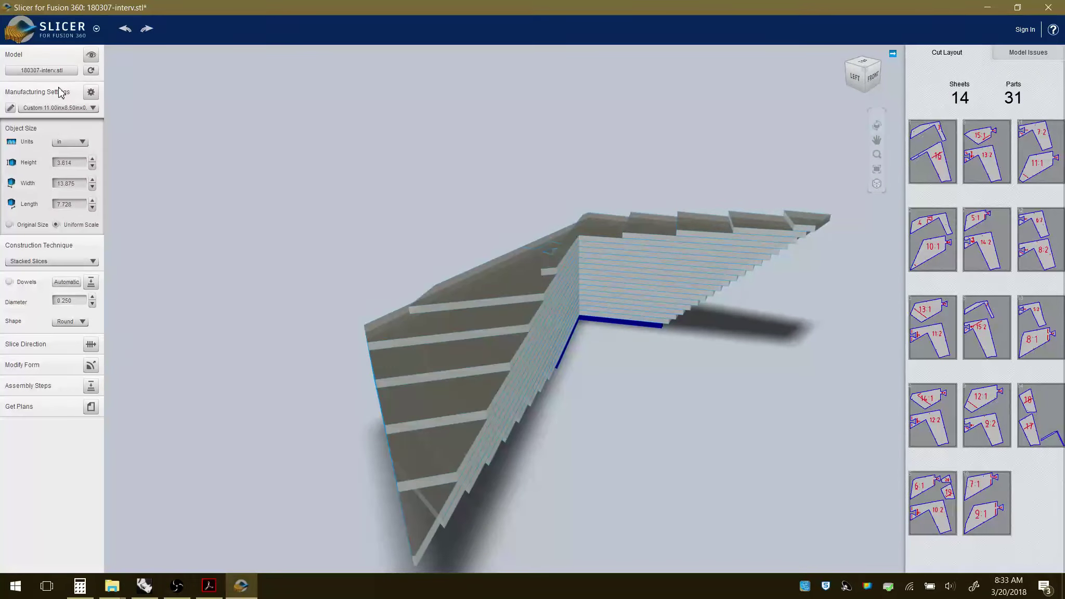
Import 180307-intervA.stl with the up-axis left at Y, without saving the modified document.
left_click(42, 70)
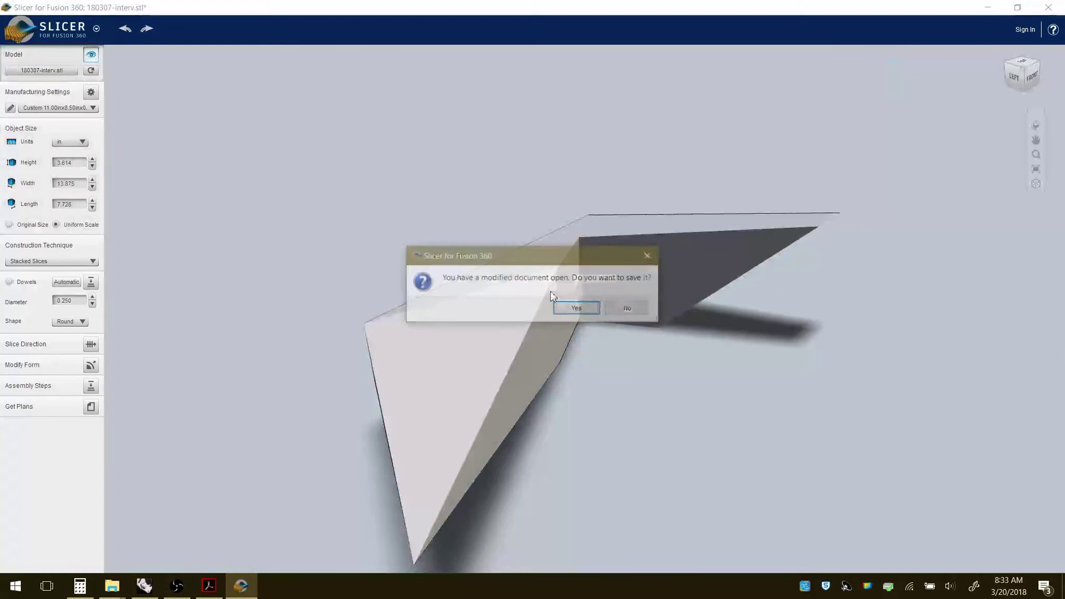
left_click(630, 308)
left_click(492, 226)
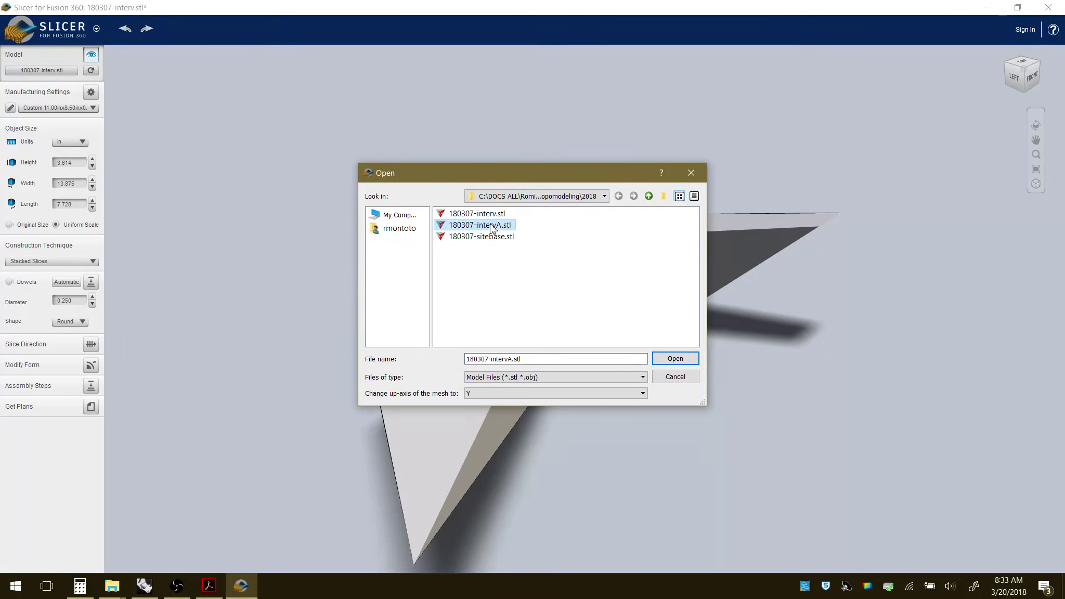
left_click(672, 359)
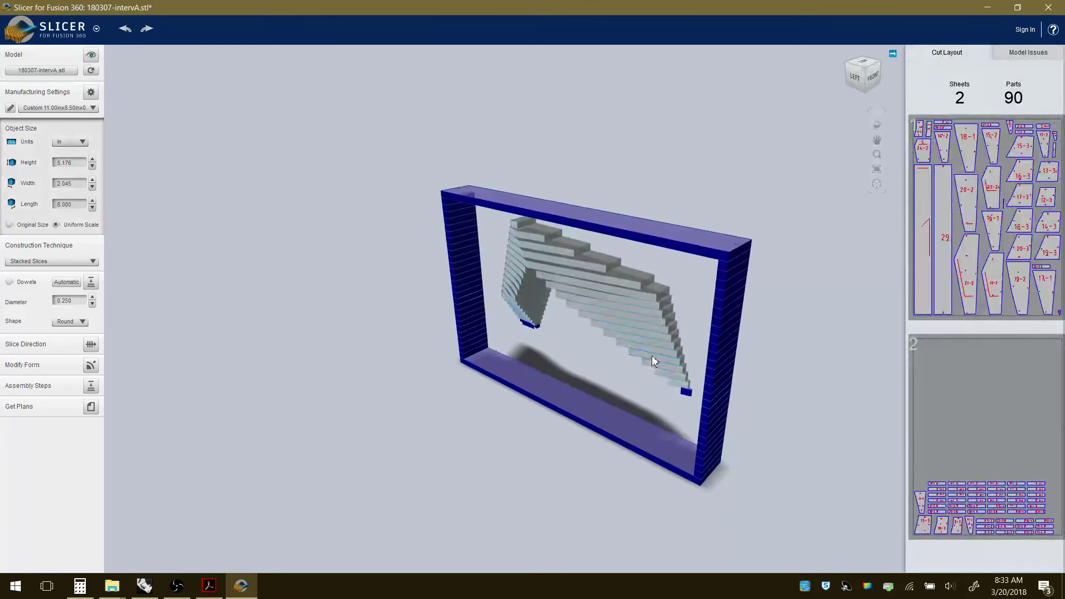
Import 180307-intervA.stl again with the up-axis changed to Z, without saving the modified document.
left_click(42, 71)
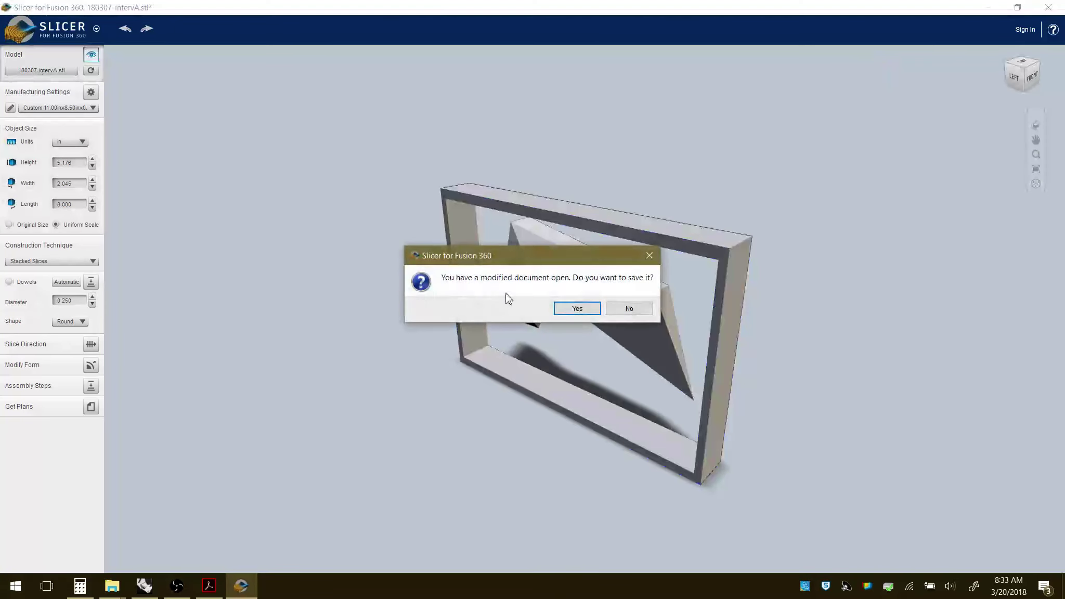
left_click(625, 308)
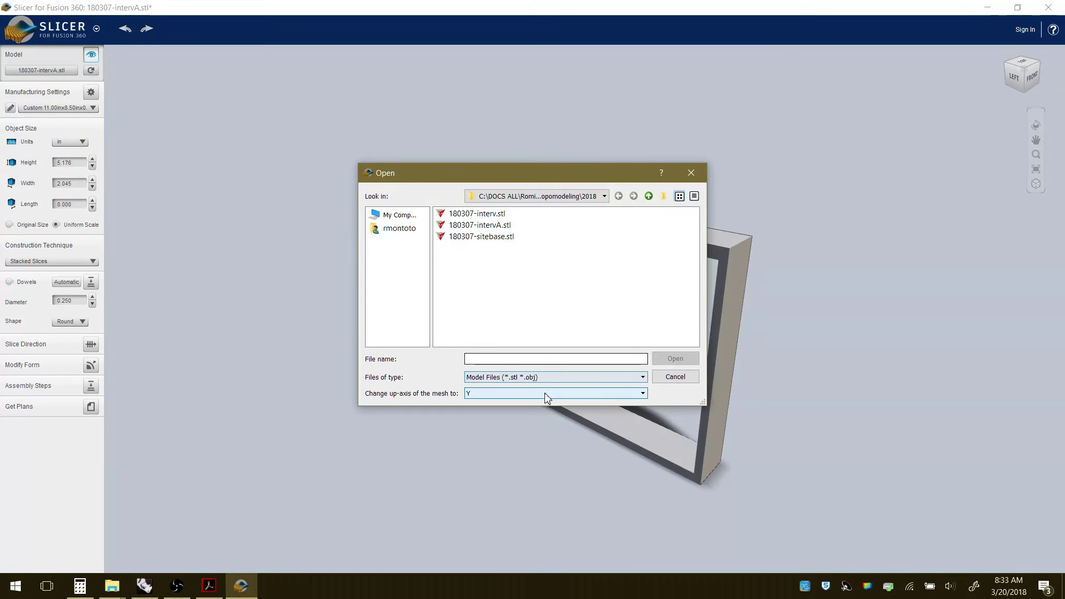
left_click(546, 394)
left_click(524, 419)
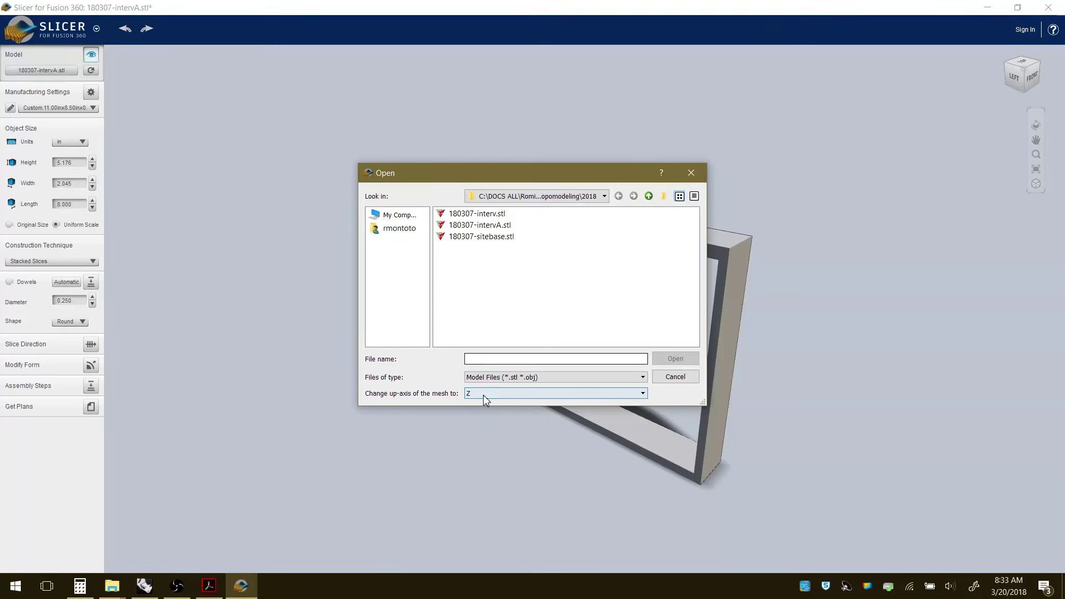
left_click(481, 225)
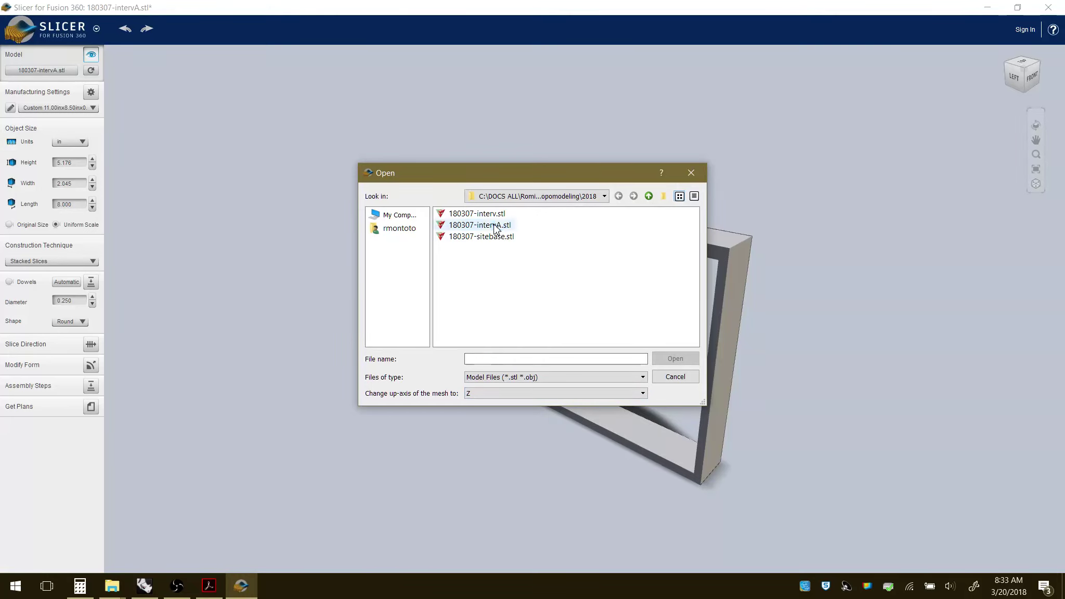
left_click(674, 358)
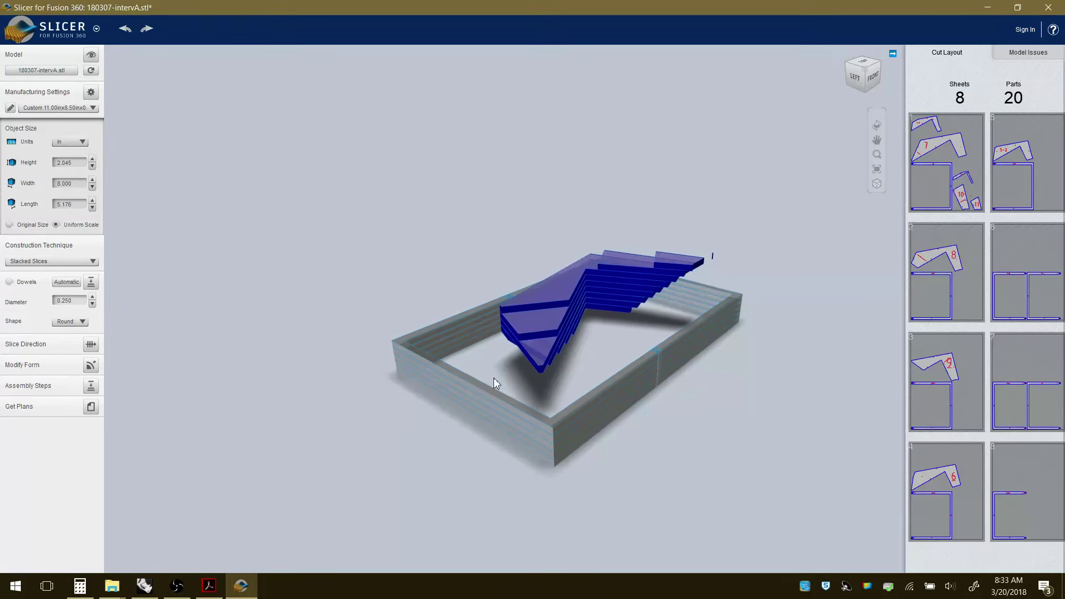
left_click_drag(493, 377, 504, 373)
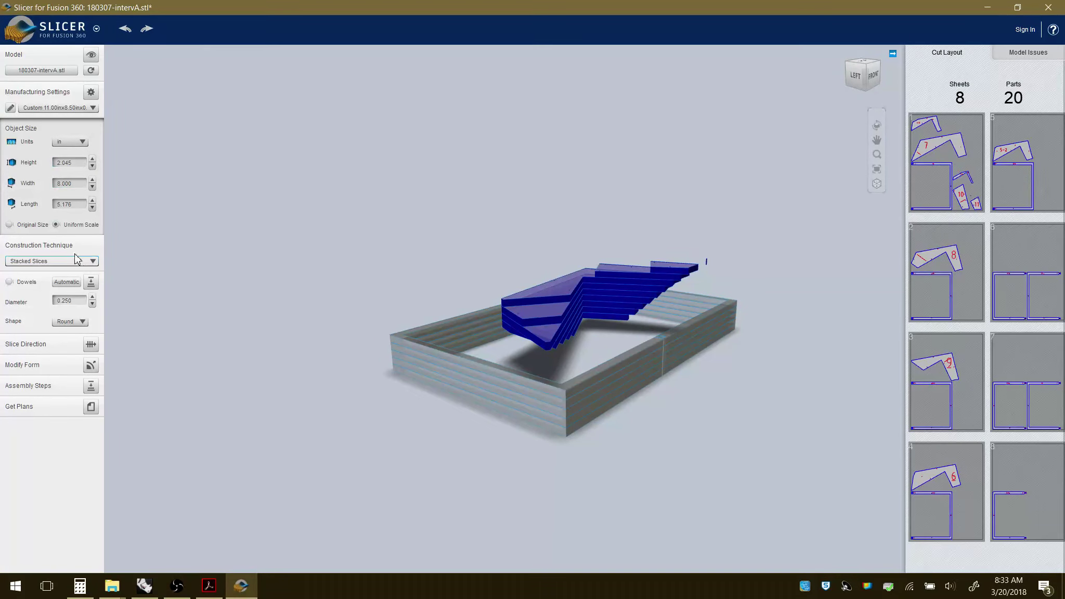
Set the intervention model's width to 17 in with uniform scale and check the stacked slices.
left_click(77, 185)
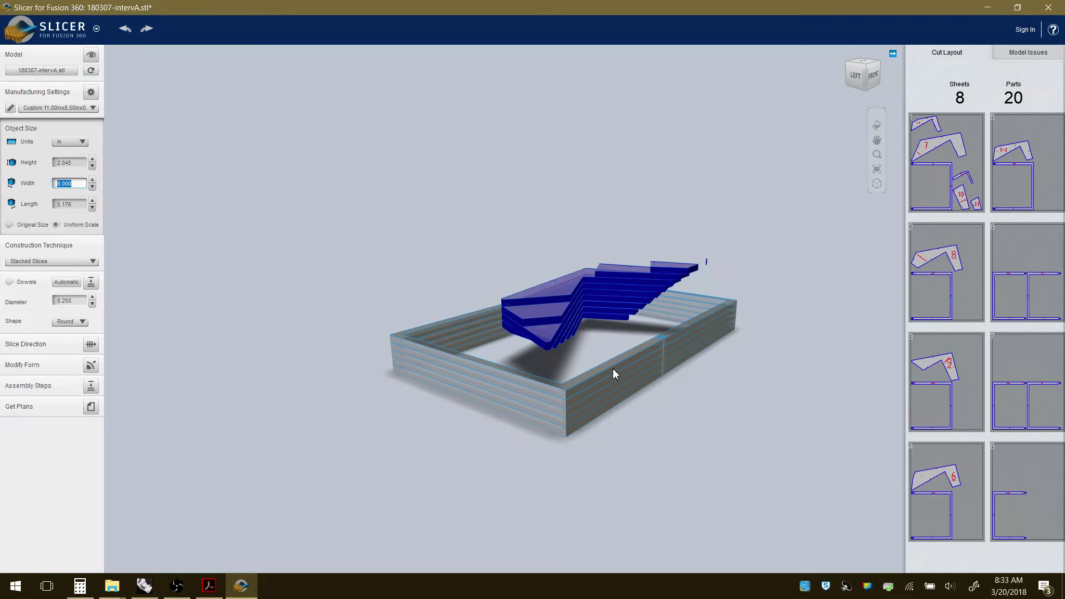
left_click_drag(613, 369, 540, 424)
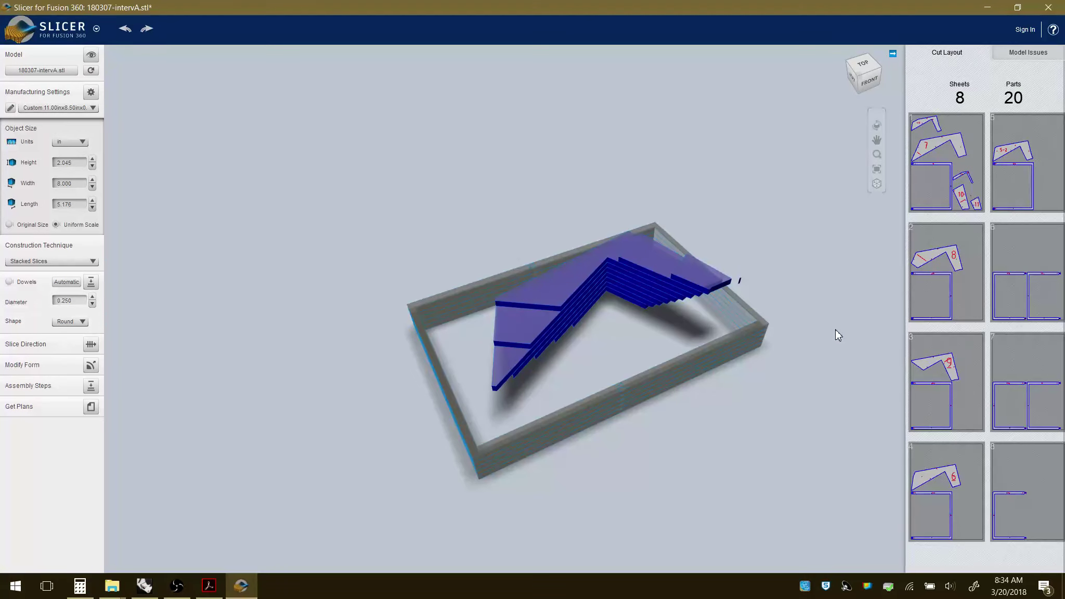
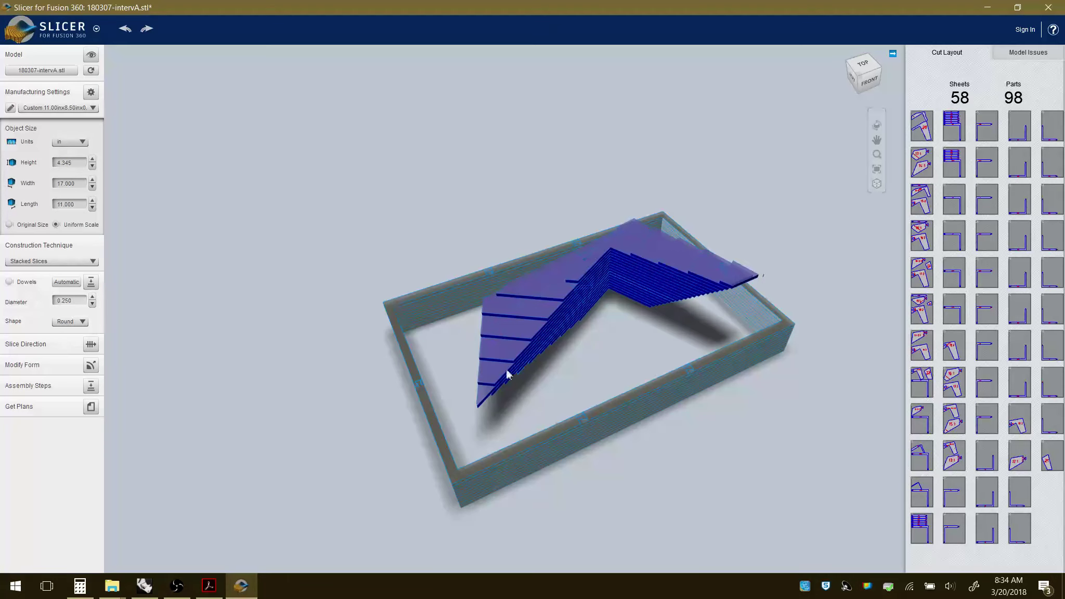
left_click_drag(663, 416, 334, 360)
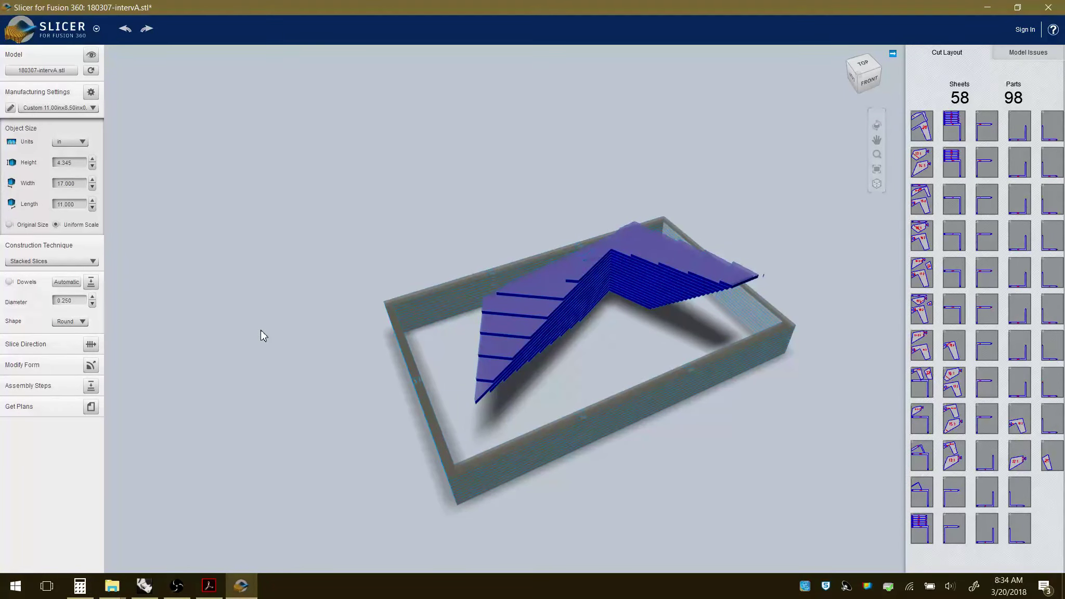
left_click(81, 183)
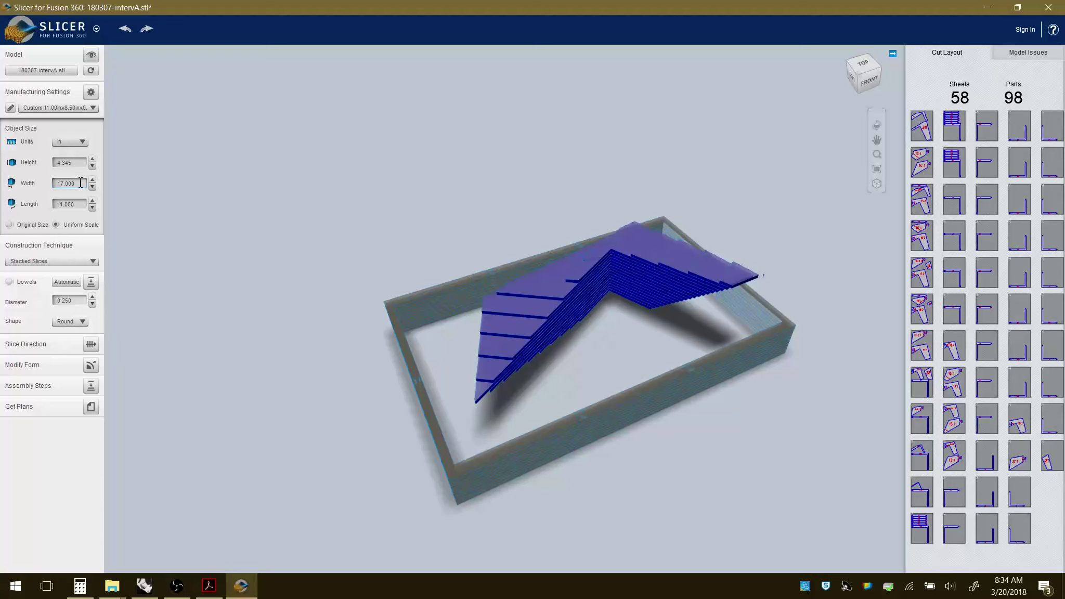
left_click(64, 261)
left_click(82, 247)
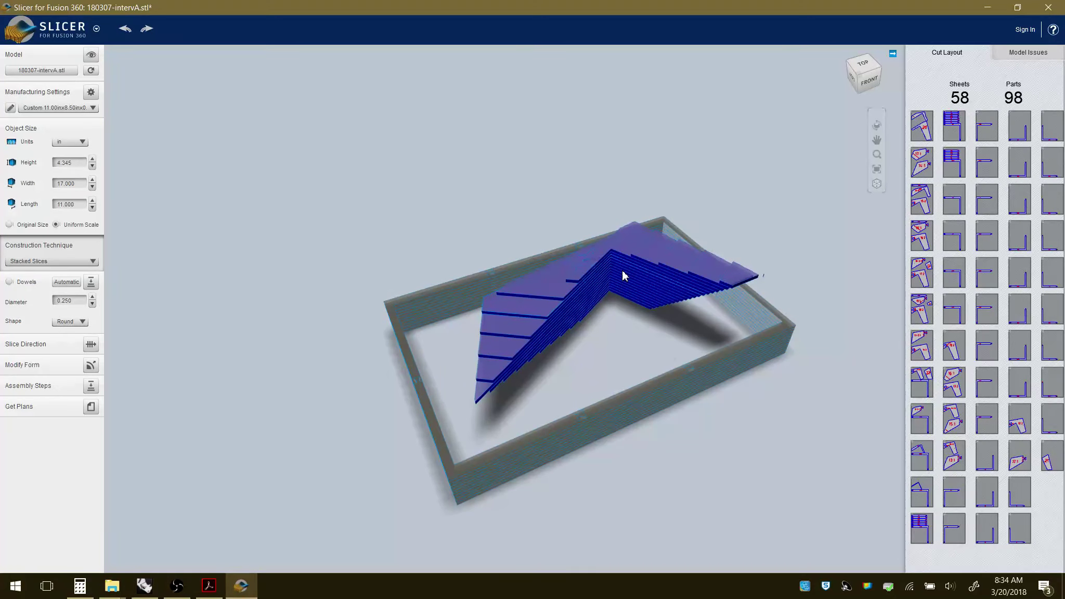
Apply the CAA-Chipboard material preset and inspect the stacked slices of the frame and intervention mass.
left_click(69, 108)
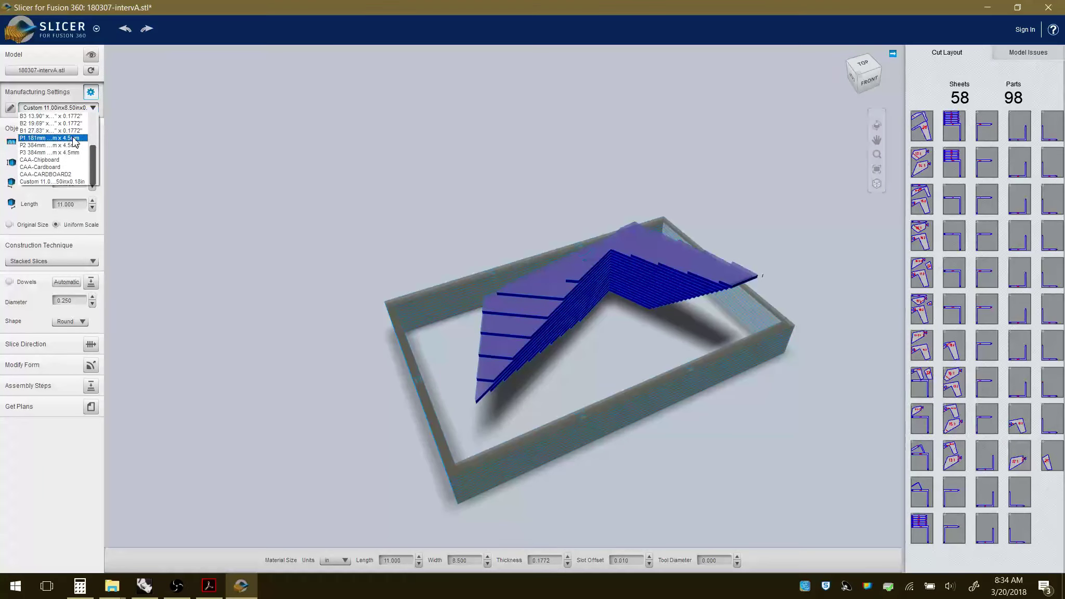
left_click(66, 160)
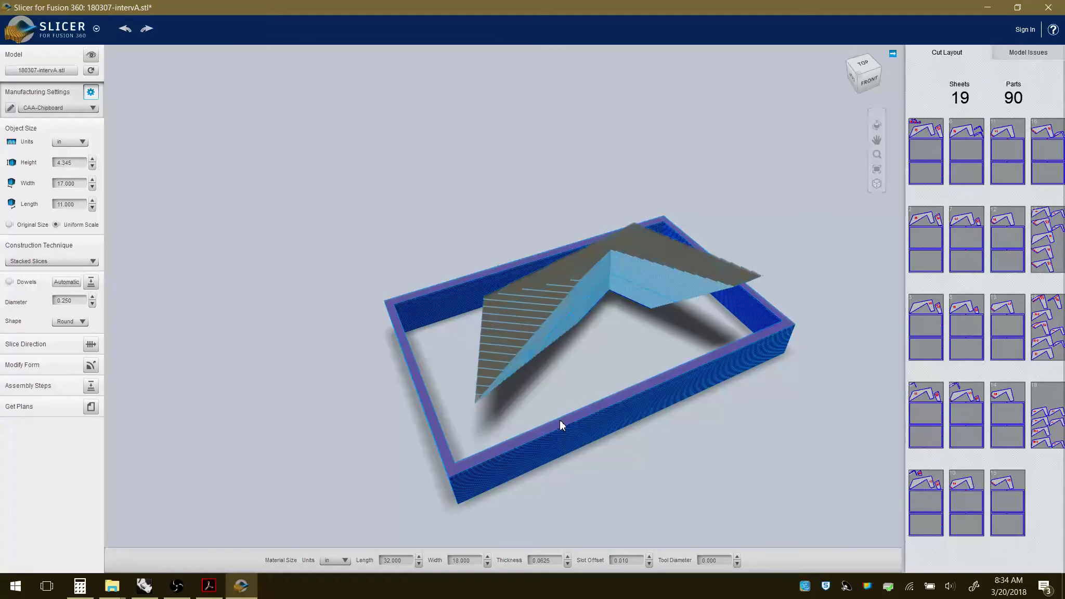
left_click_drag(560, 409, 491, 464)
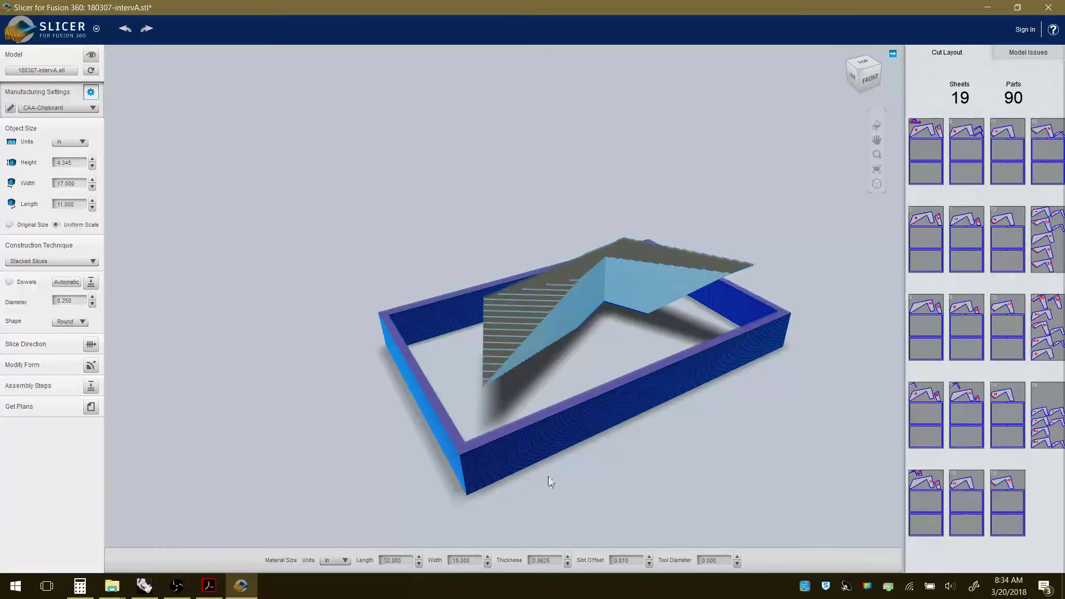
left_click_drag(592, 426, 713, 373)
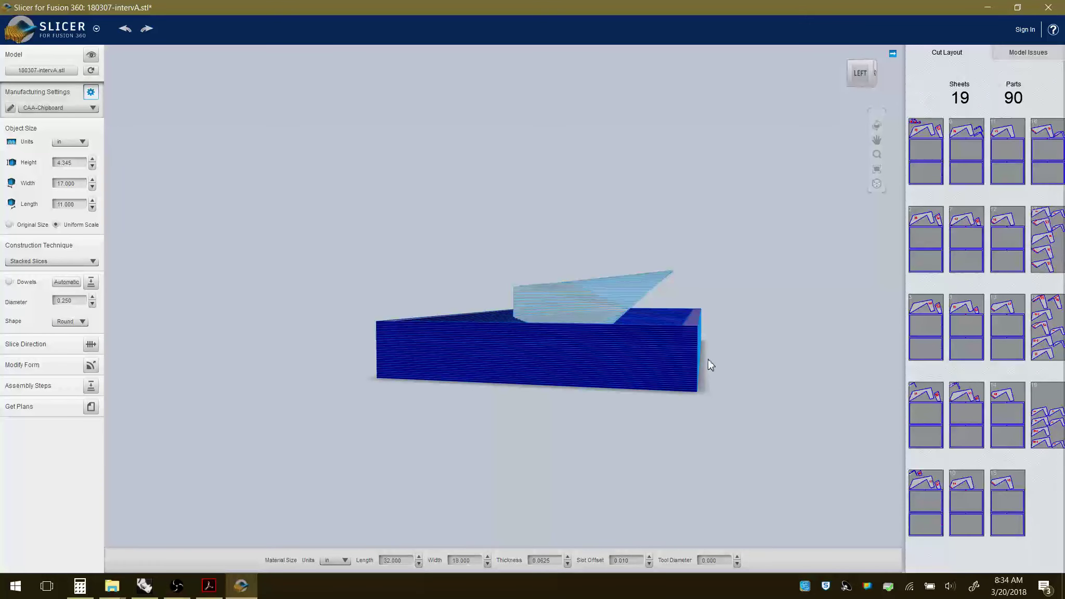
left_click_drag(582, 340, 635, 373)
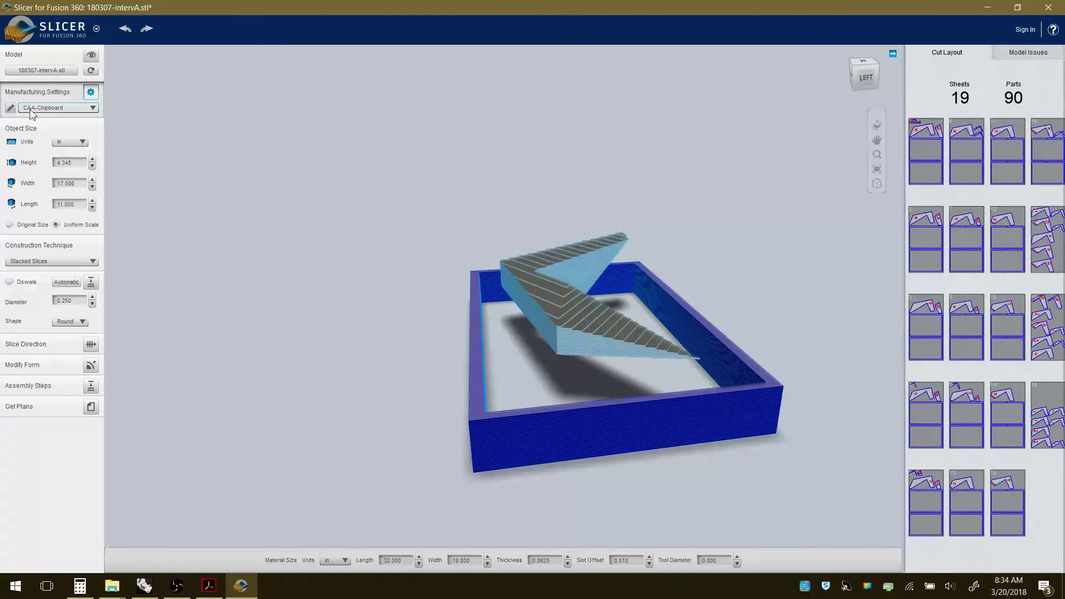
Review the material thickness of the CAA-Chipboard preset in the manufacturing settings and close them without changes.
left_click(10, 107)
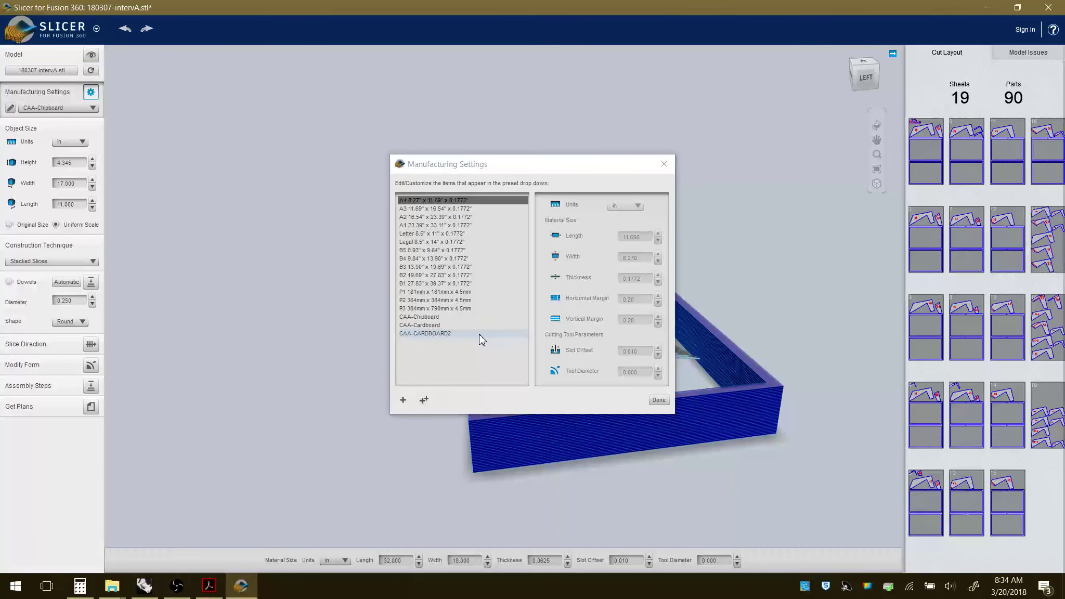
left_click(445, 318)
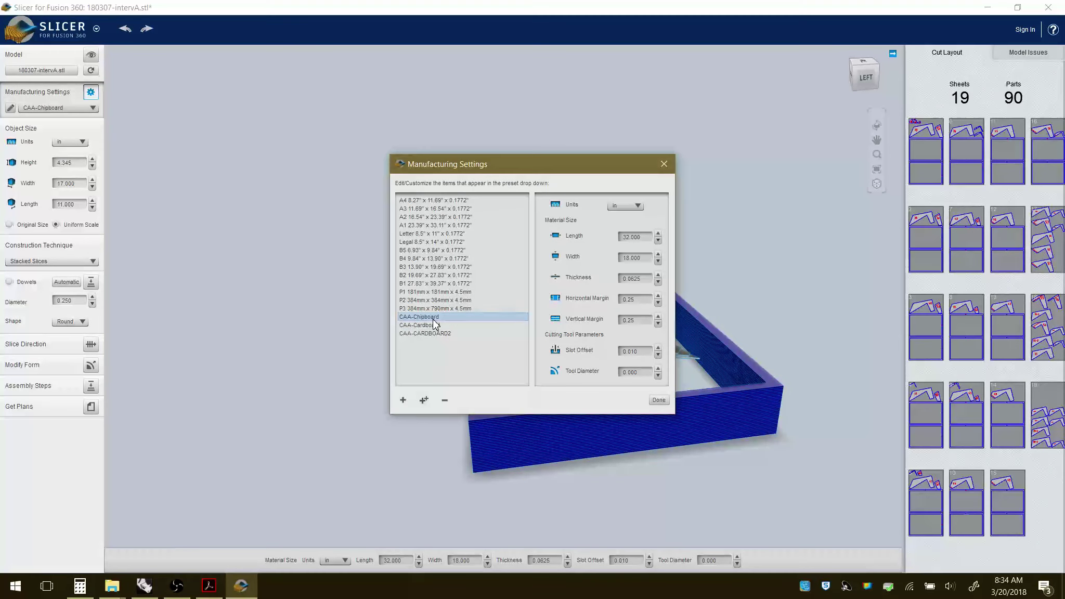
double_click(648, 279)
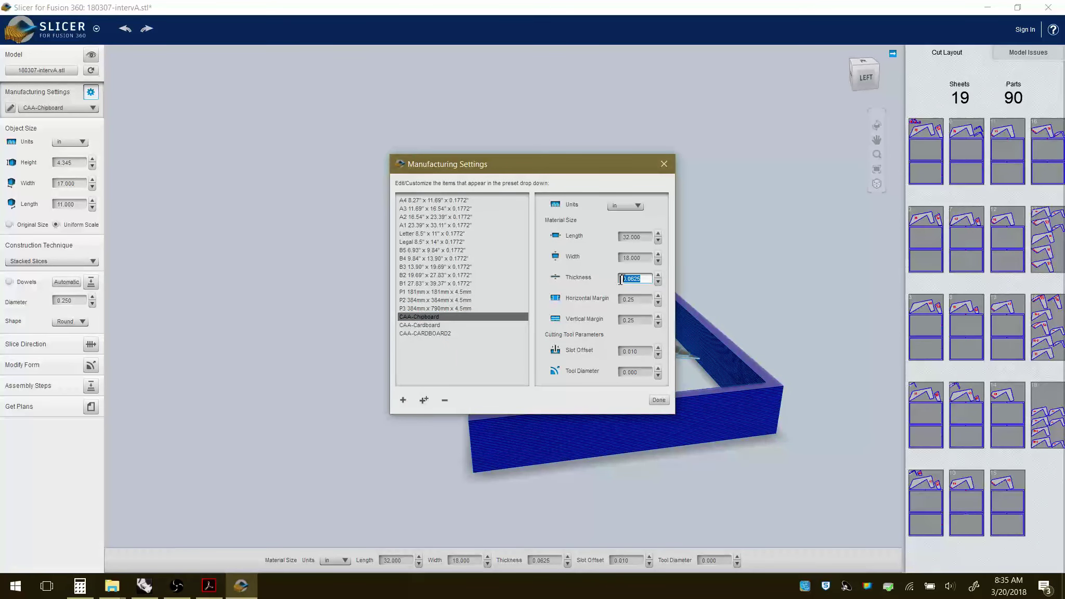
left_click(663, 164)
left_click_drag(629, 322, 602, 449)
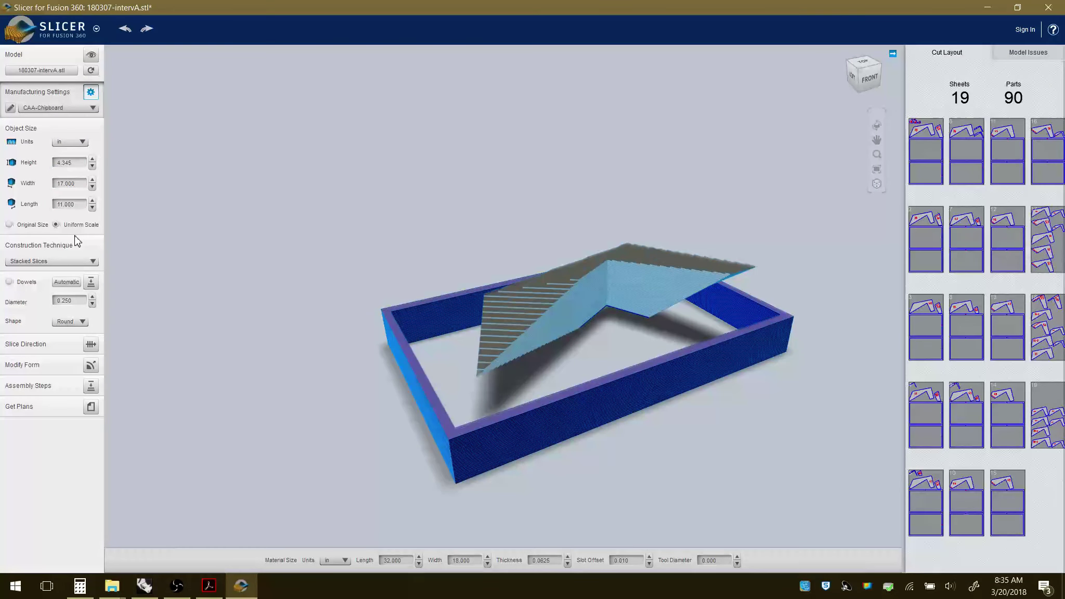
Change the construction technique to Interlocked Slices and inspect the resulting slice grid.
left_click(78, 260)
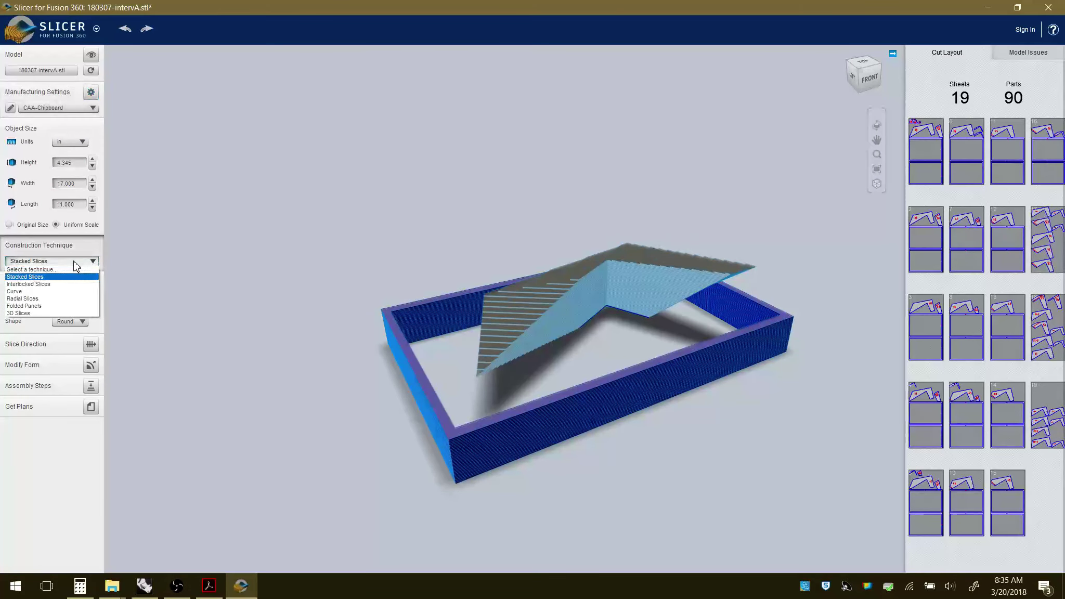
left_click(36, 275)
left_click_drag(577, 377, 716, 363)
left_click_drag(584, 363, 670, 397)
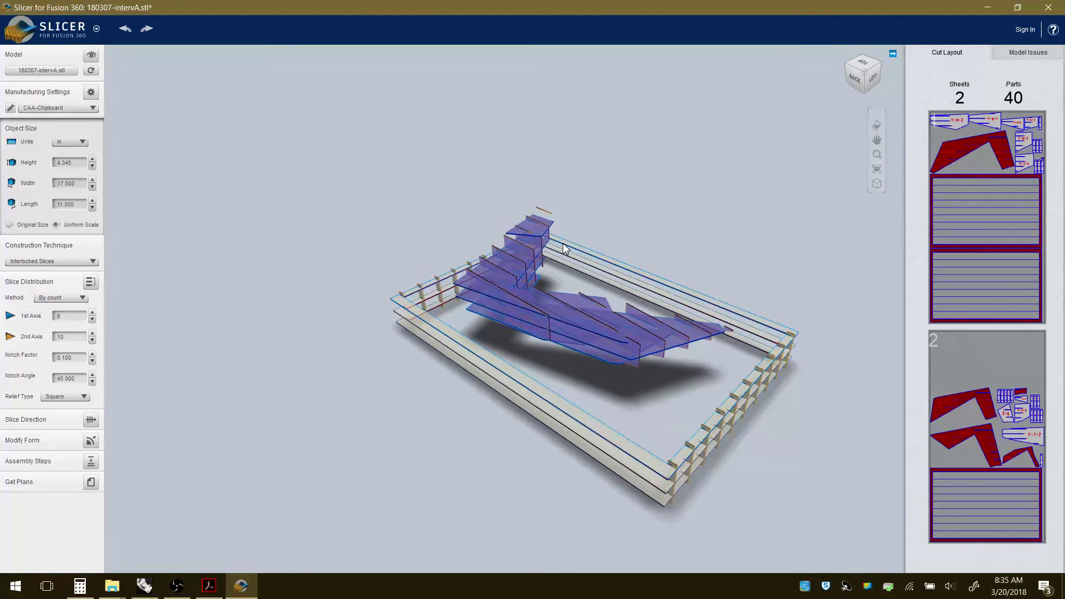
scroll(752, 444, "up", 5)
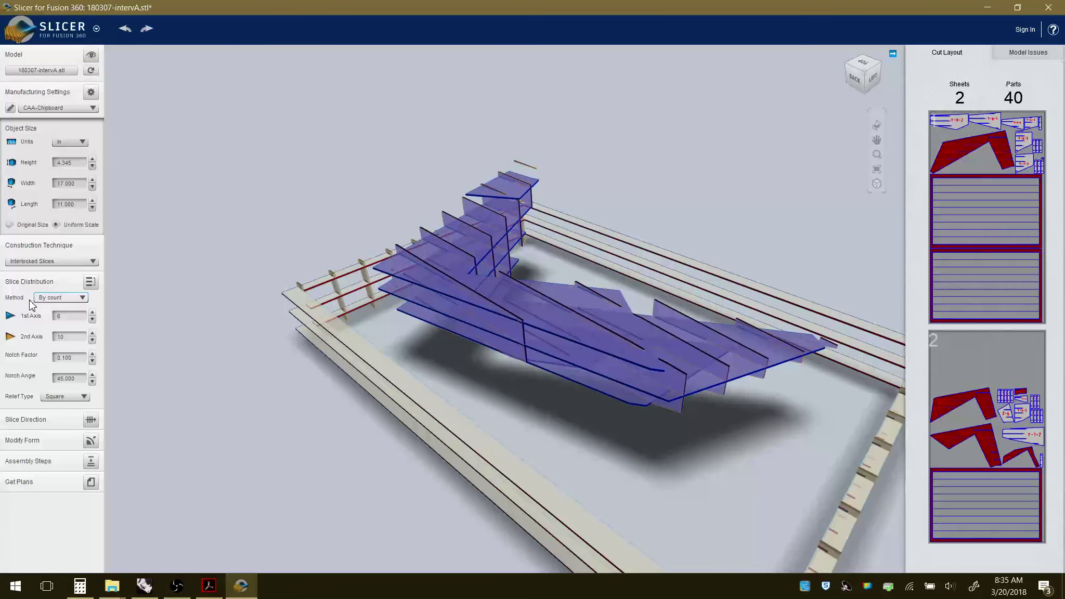
Keep the slice distribution by count and raise the first axis to 10 slices and the second axis to 20.
left_click(66, 299)
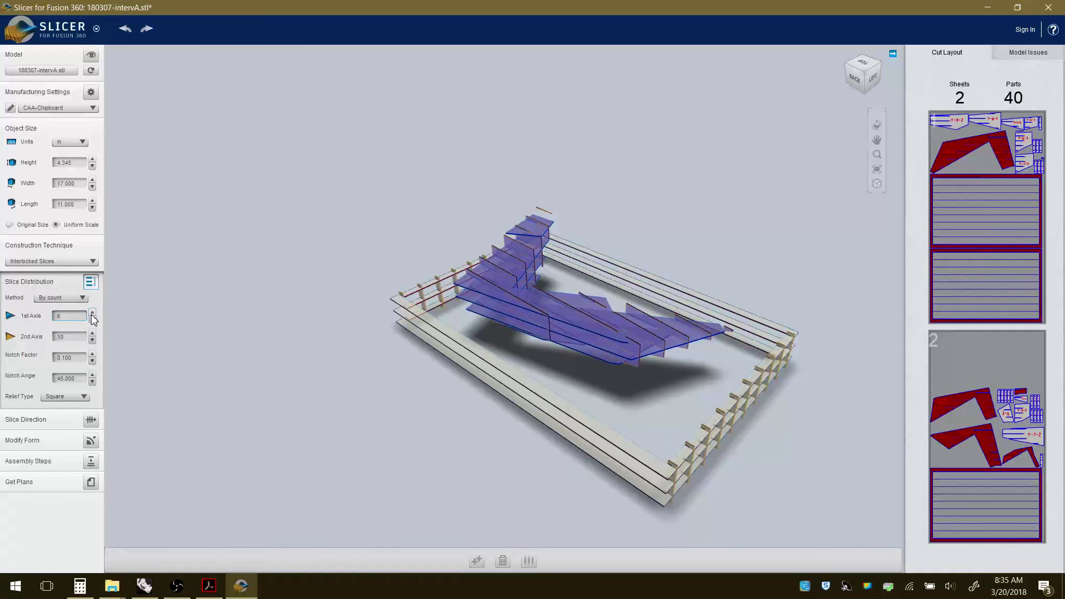
left_click(93, 334)
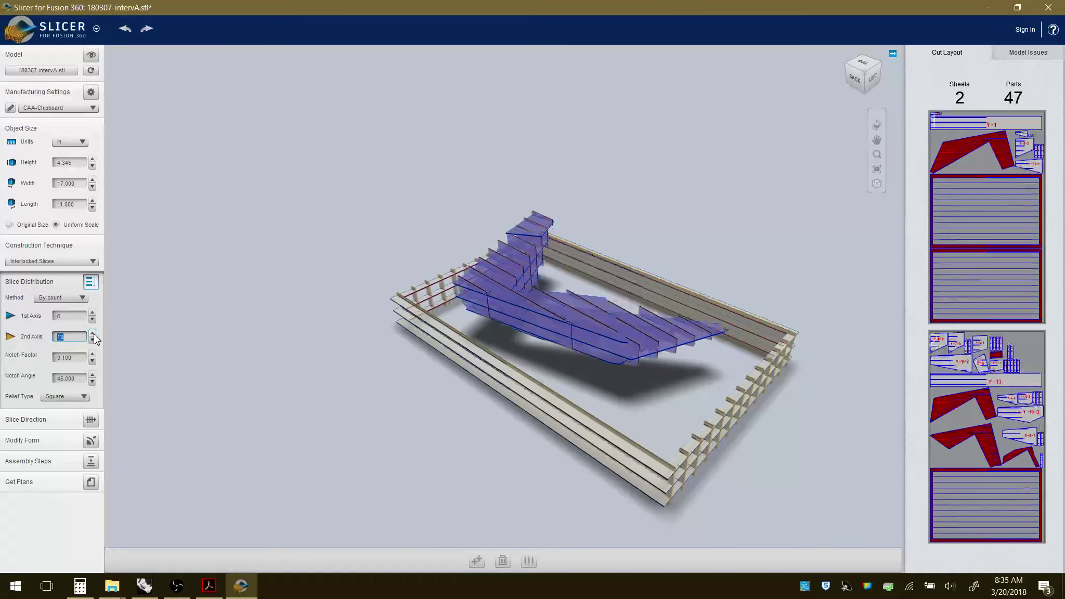
left_click(92, 333)
left_click(93, 334)
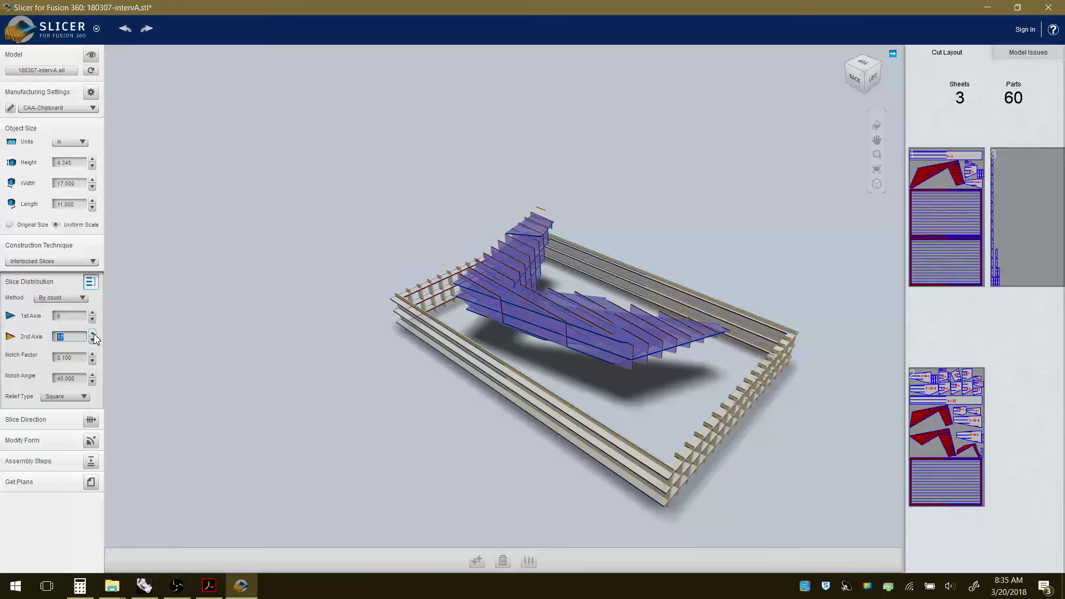
left_click(93, 334)
left_click(93, 334)
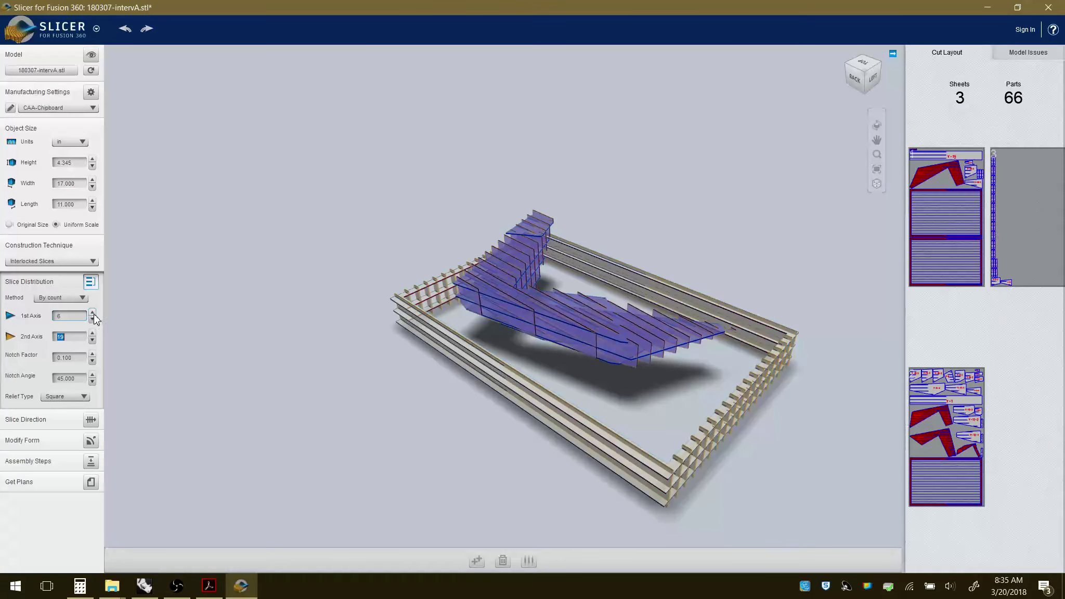
left_click(92, 313)
left_click(93, 334)
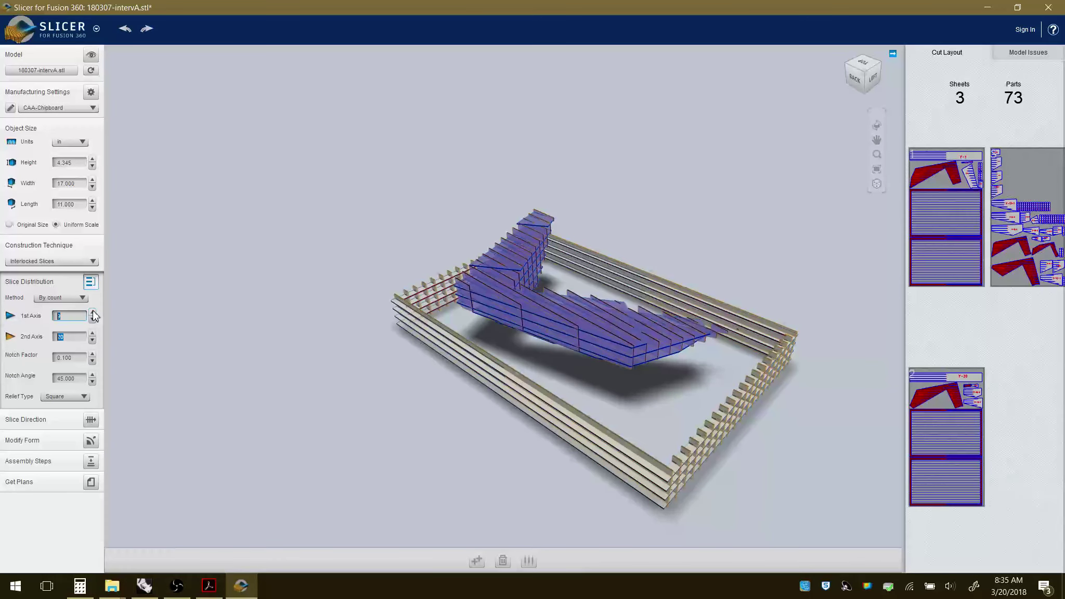
left_click(92, 313)
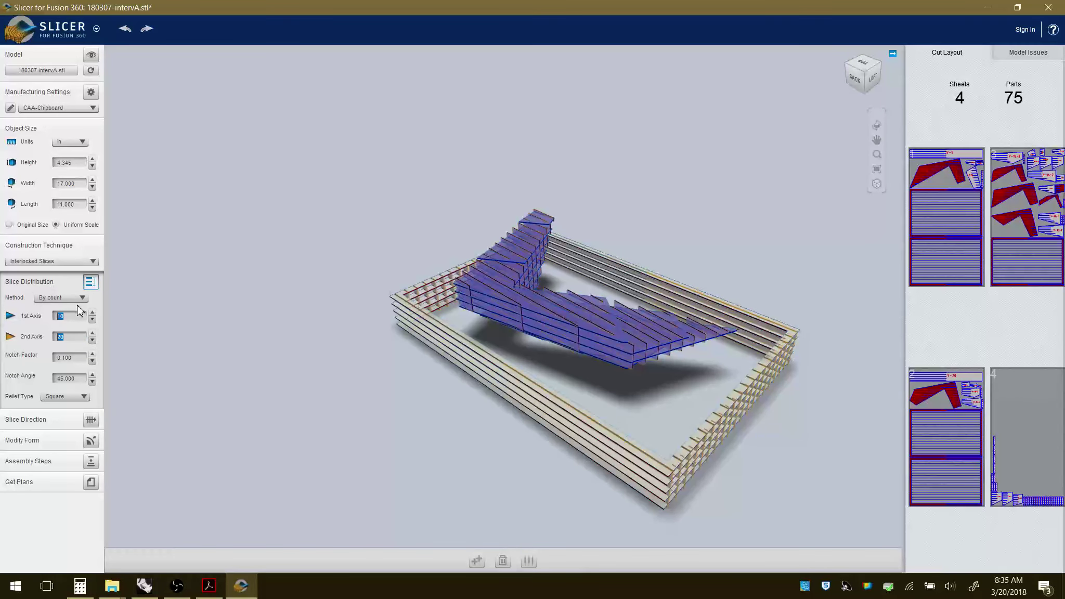
Check the slice distribution methods, leave By count selected, and examine the interlocked grid of the intervention mass up close.
left_click(82, 299)
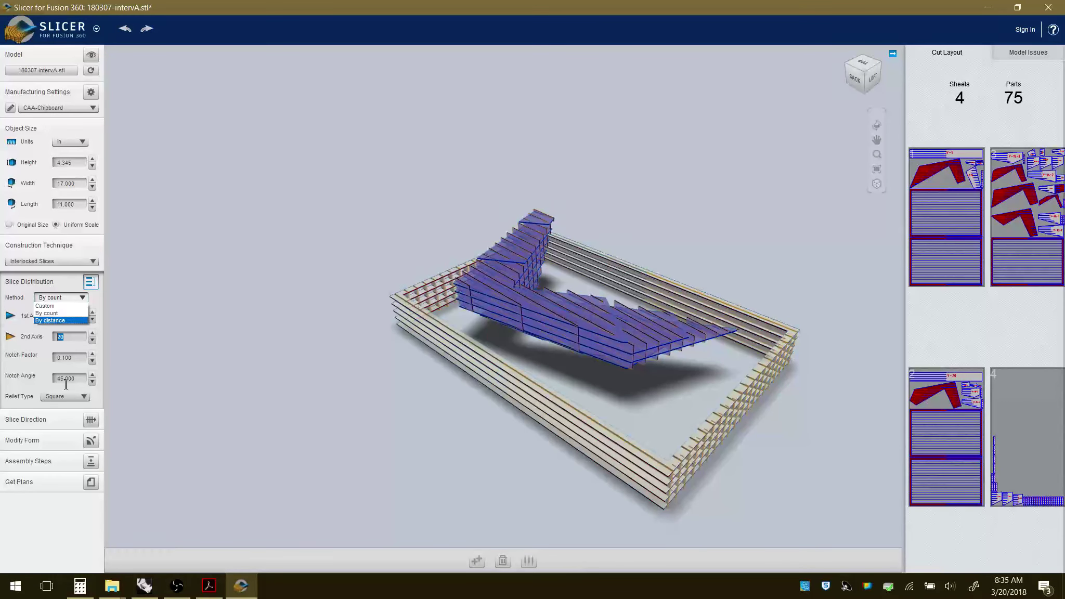
left_click(13, 395)
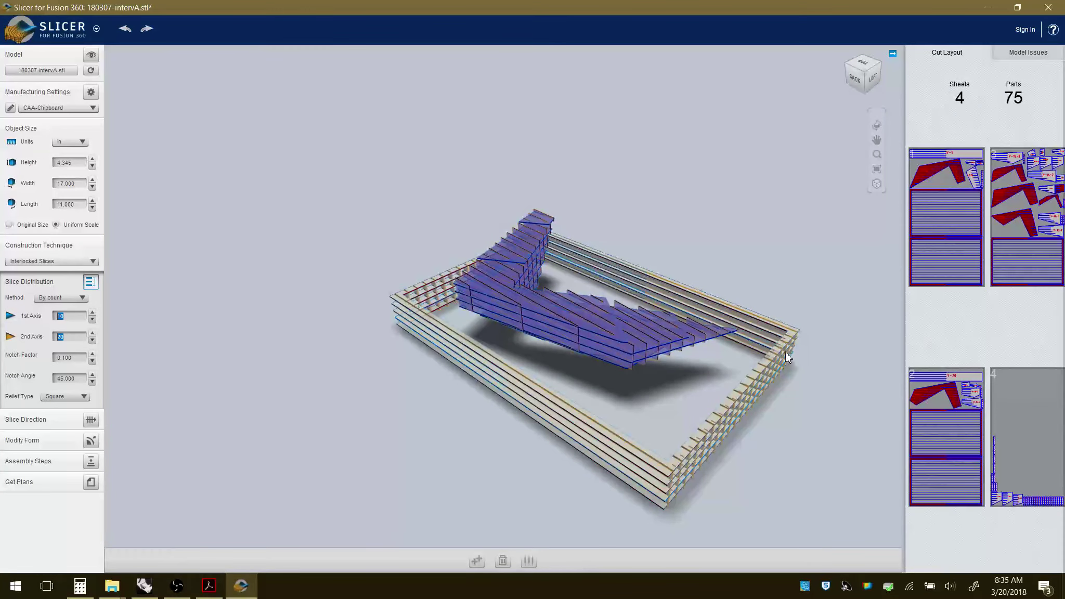
scroll(725, 385, "up", 3)
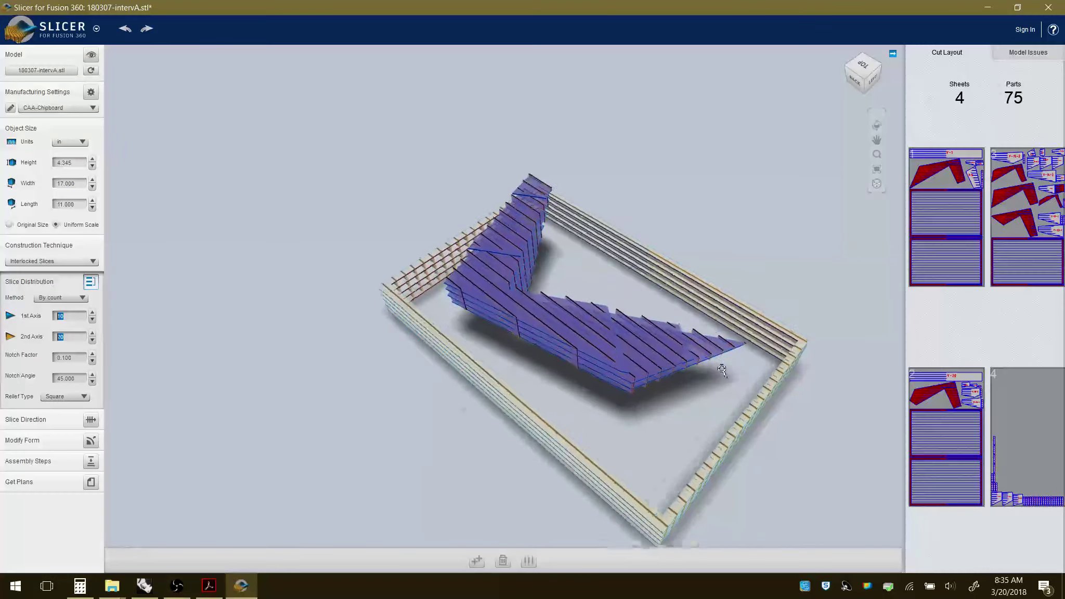
scroll(703, 379, "up", 4)
scroll(646, 372, "down", 1)
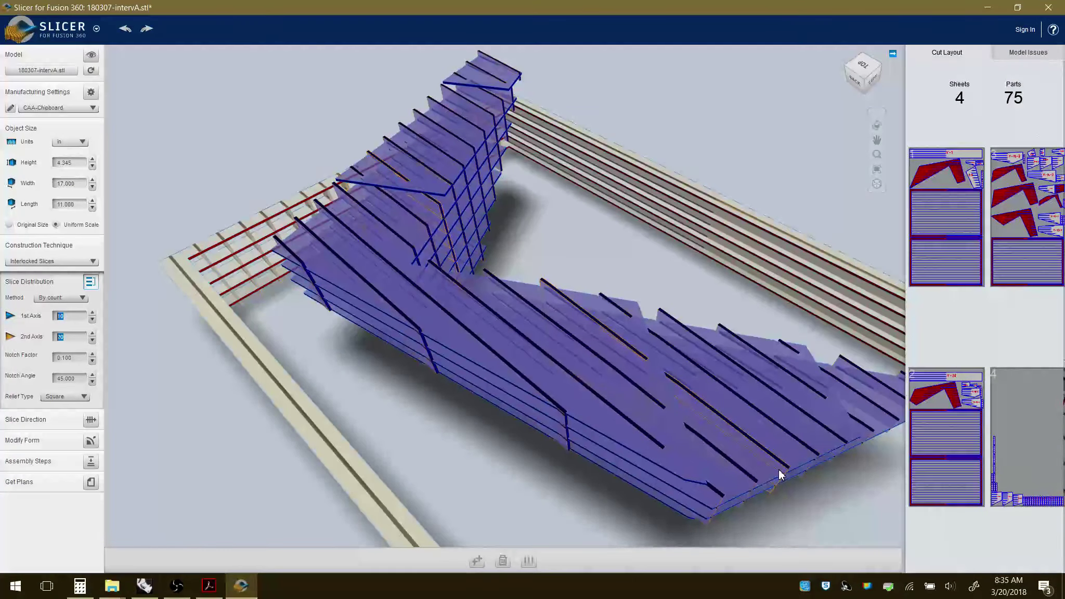
scroll(784, 467, "down", 5)
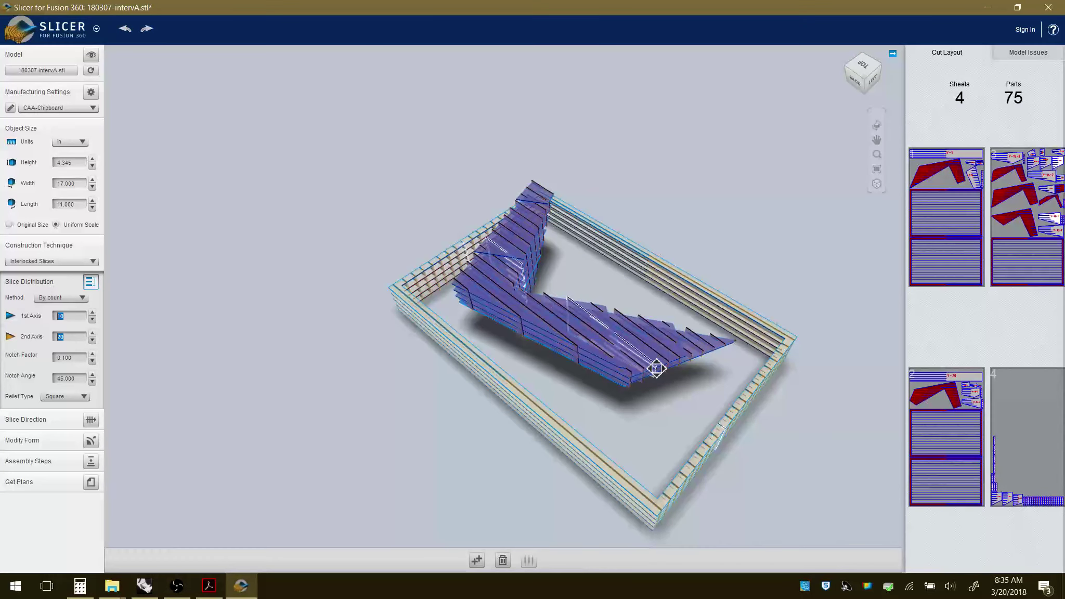
Move an individual slice of the intervention mass along its distribution by hand and check the resulting spacing from the side.
left_click_drag(649, 373, 686, 388)
scroll(697, 363, "up", 3)
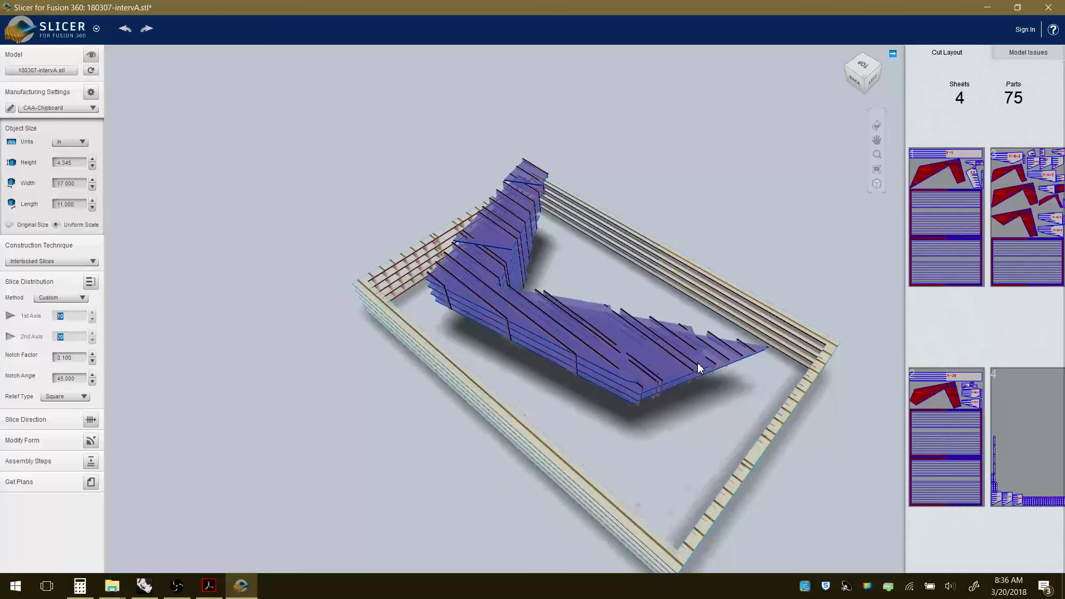
scroll(711, 401, "up", 2)
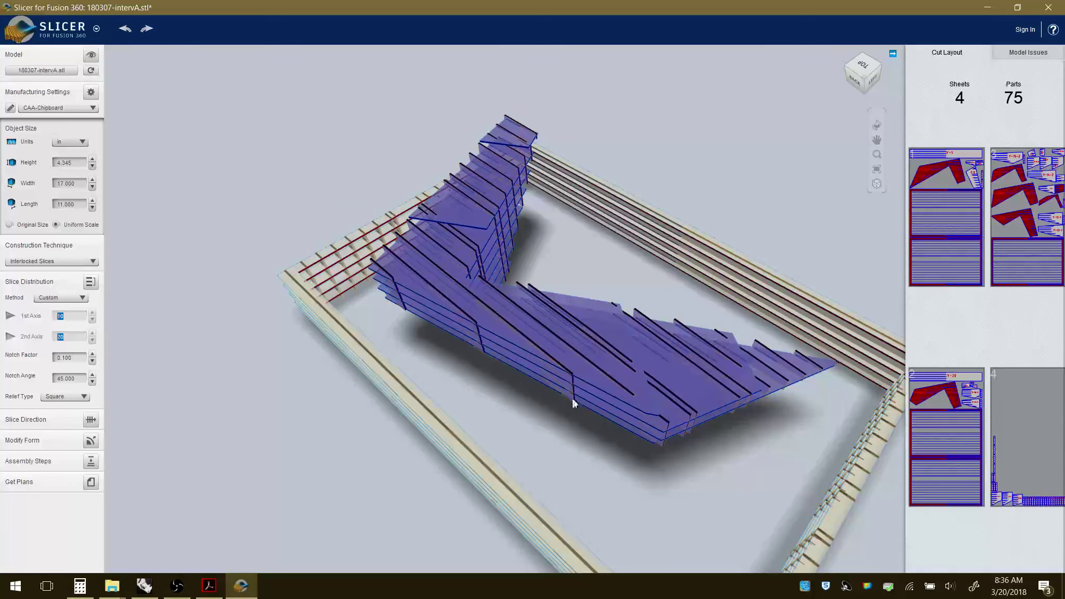
middle_click_drag(658, 463, 635, 404)
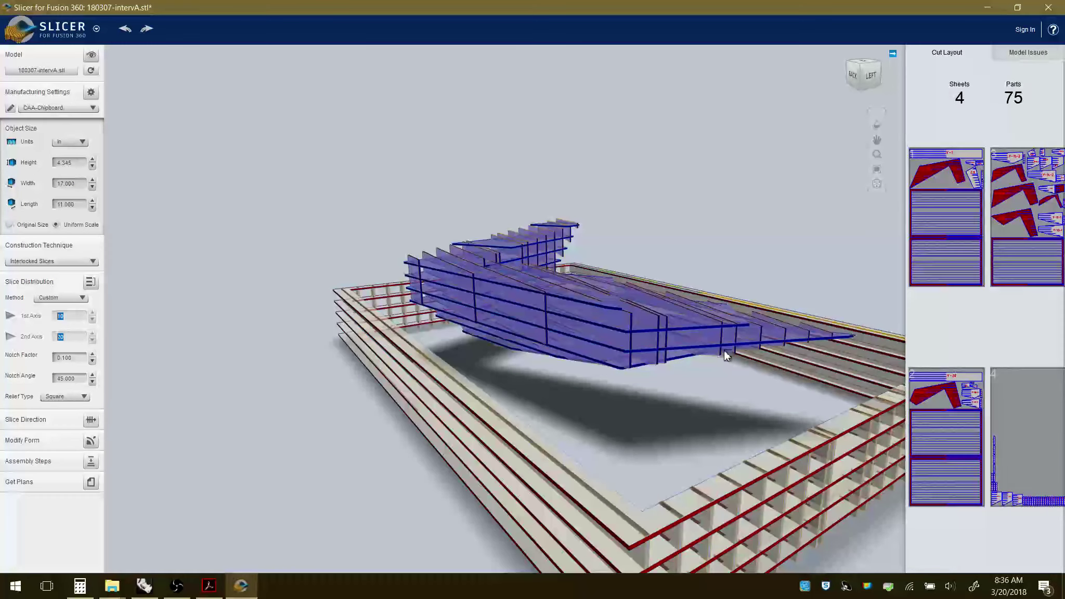
Delete one horizontal first-axis slice from the lower part of the intervention mass.
left_click(686, 336)
scroll(683, 334, "down", 5)
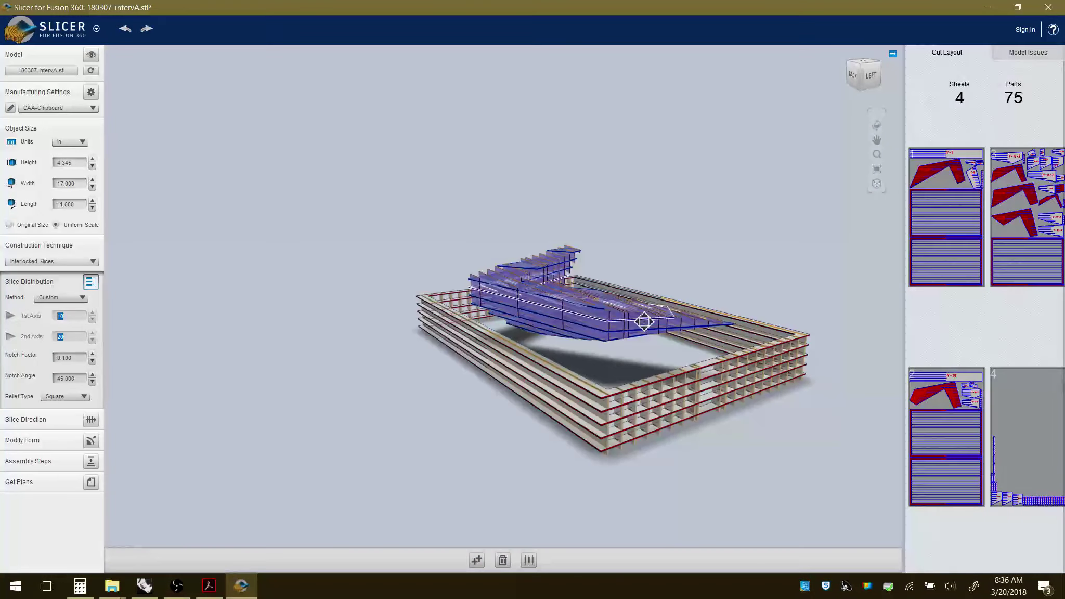
left_click_drag(643, 333, 645, 330)
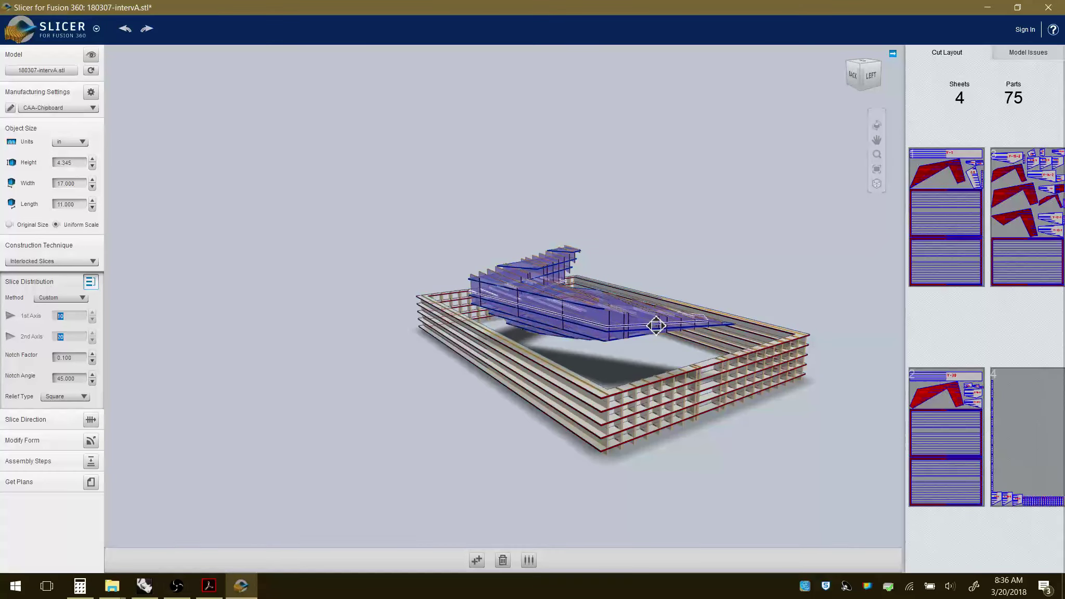
key("Delete")
mouse_move(653, 322)
right_mouse_down()
mouse_move(671, 340)
mouse_move(666, 316)
mouse_move(680, 351)
mouse_move(684, 333)
mouse_move(650, 343)
right_mouse_up()
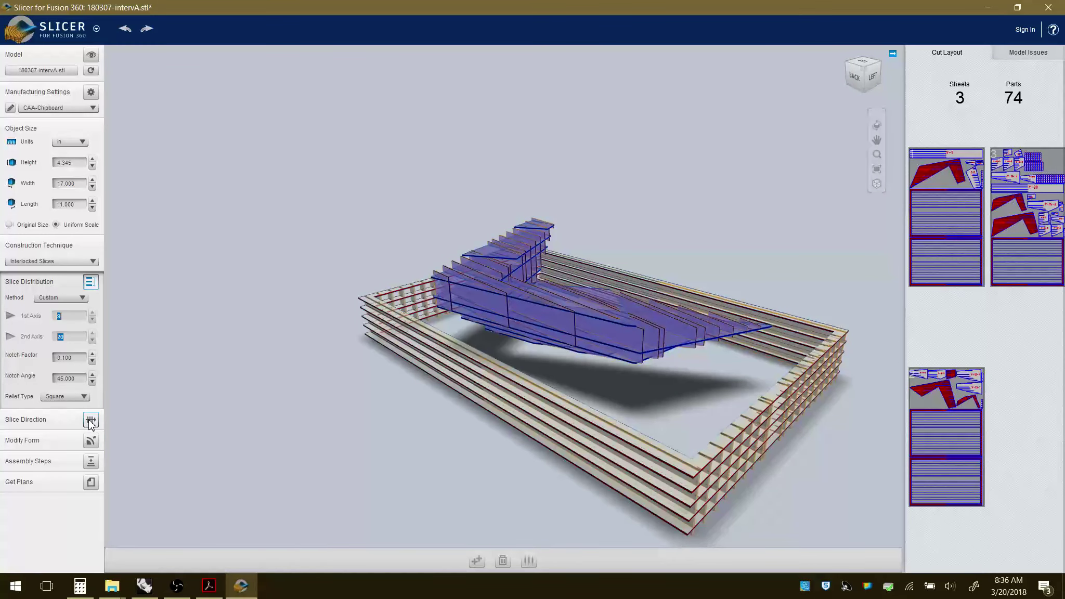
Look over the Modify Form options, switch to Slice Direction and rotate the slicing axis with its orange handle.
right_click_drag(563, 370, 595, 366)
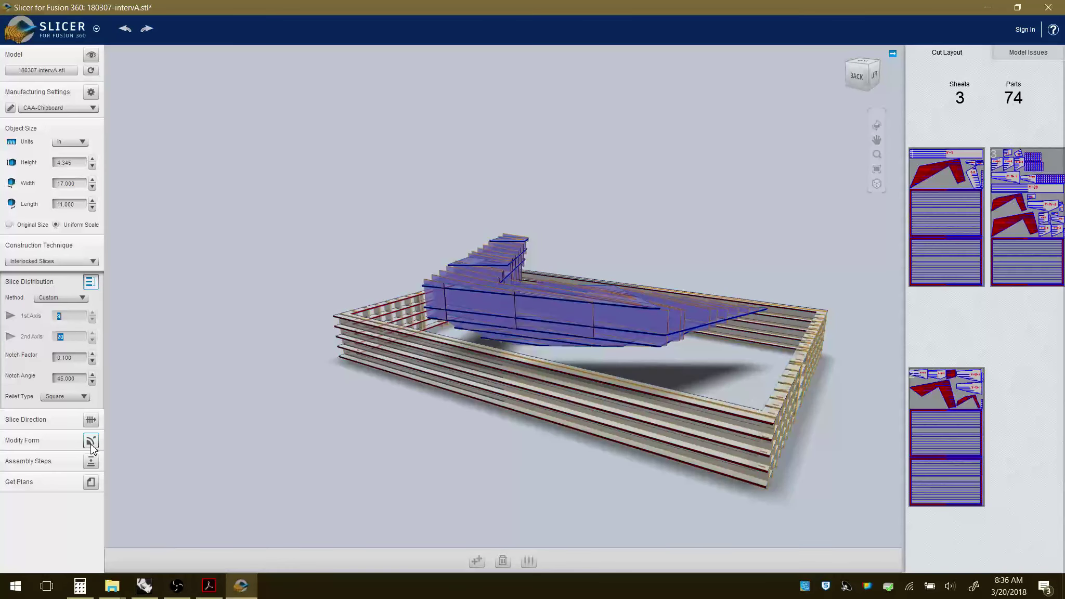
left_click(90, 442)
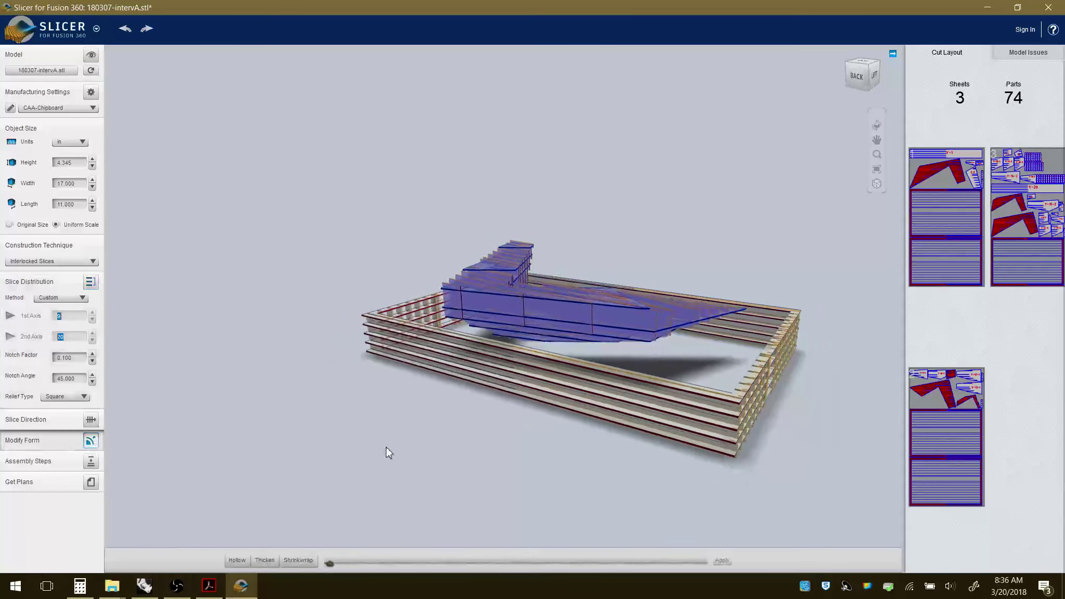
left_click(97, 421)
right_click_drag(649, 256, 456, 336)
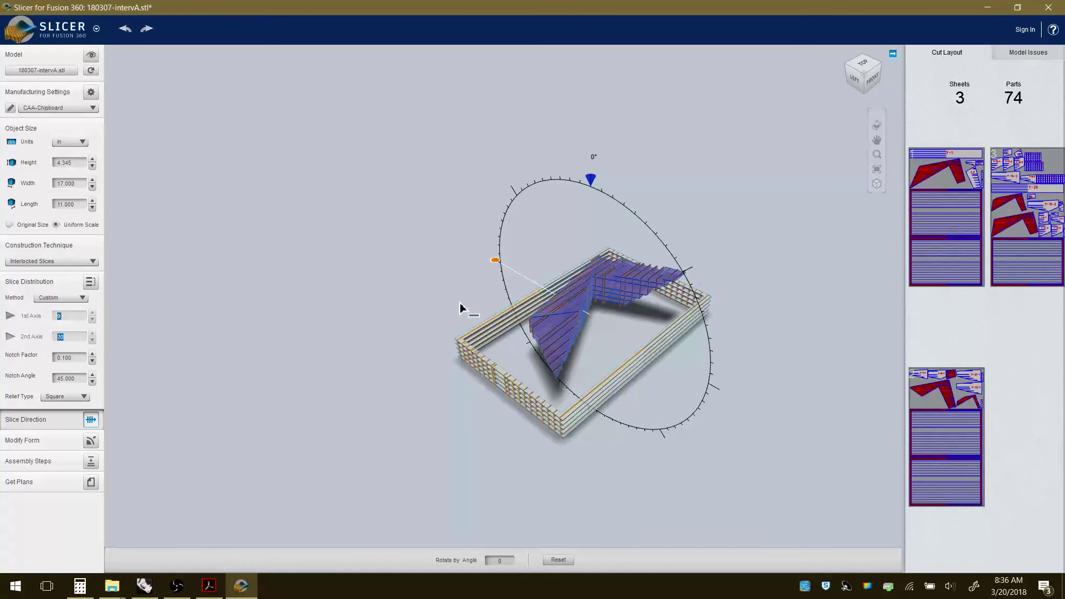
left_click_drag(494, 264, 456, 299)
right_click_drag(800, 401, 721, 319)
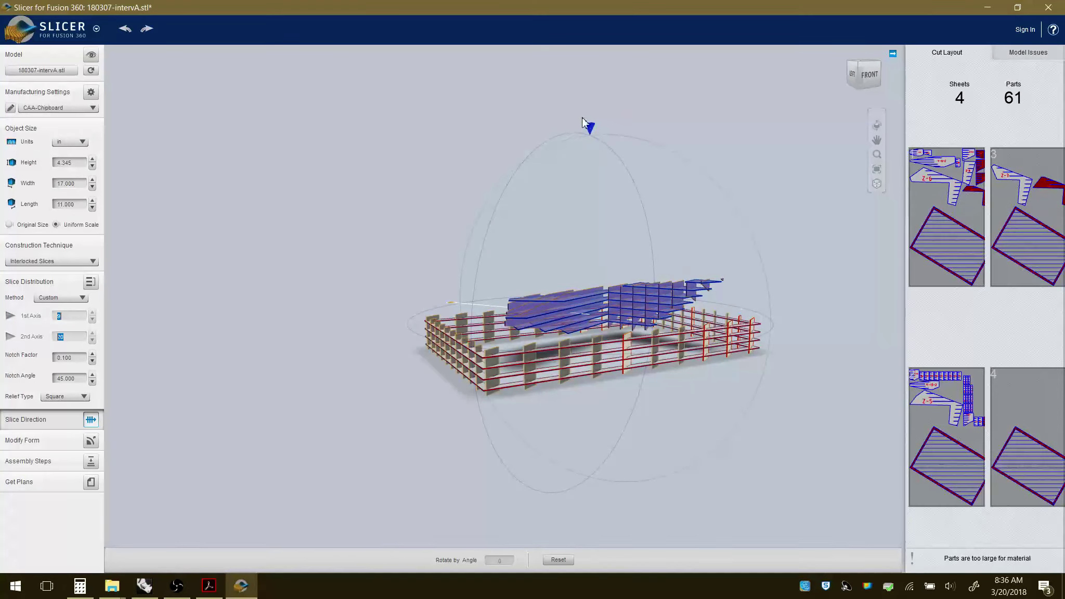
Rotate both slice direction handles further so the slices cut diagonally through the intervention mass and frame.
mouse_move(601, 136)
left_mouse_down()
mouse_move(640, 228)
mouse_move(652, 227)
left_mouse_up()
right_click_drag(743, 325, 807, 423)
mouse_move(784, 278)
left_mouse_down()
mouse_move(574, 248)
mouse_move(755, 300)
mouse_move(789, 328)
left_mouse_up()
right_click_drag(789, 328, 591, 344)
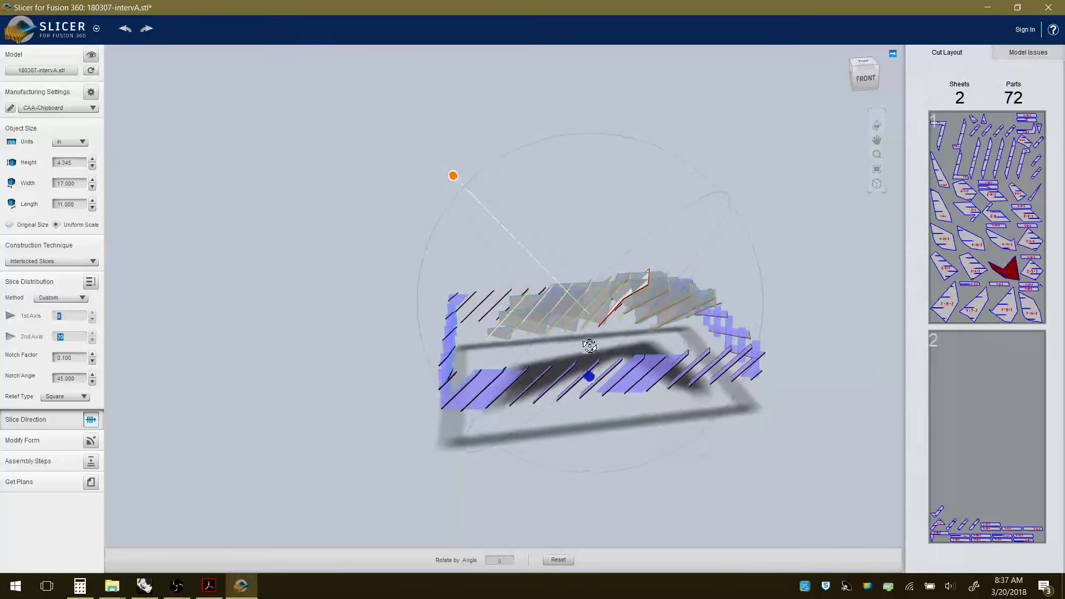
left_click_drag(454, 177, 521, 146)
right_click_drag(713, 302, 666, 327)
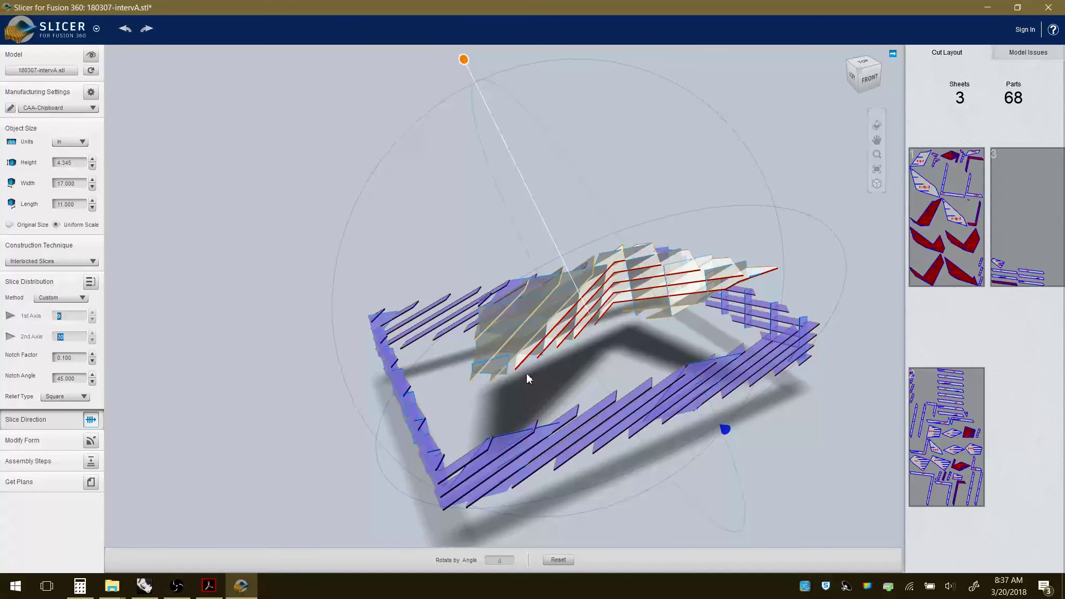
Return to slice distribution, shift one second-axis slice of the intervention mass and delete it.
scroll(701, 278, "up", 3)
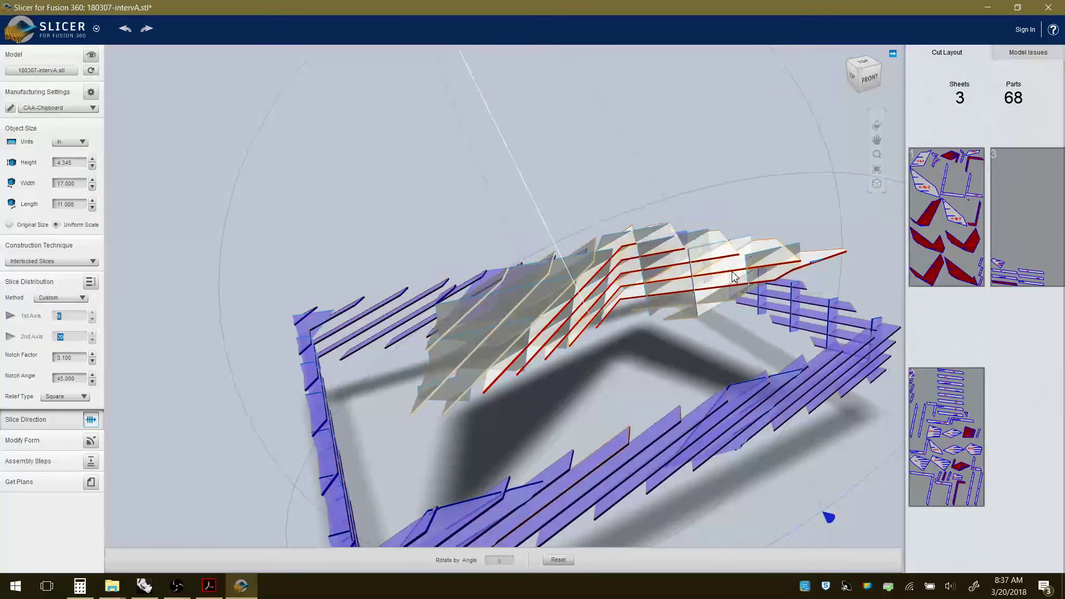
left_click_drag(762, 293, 548, 374)
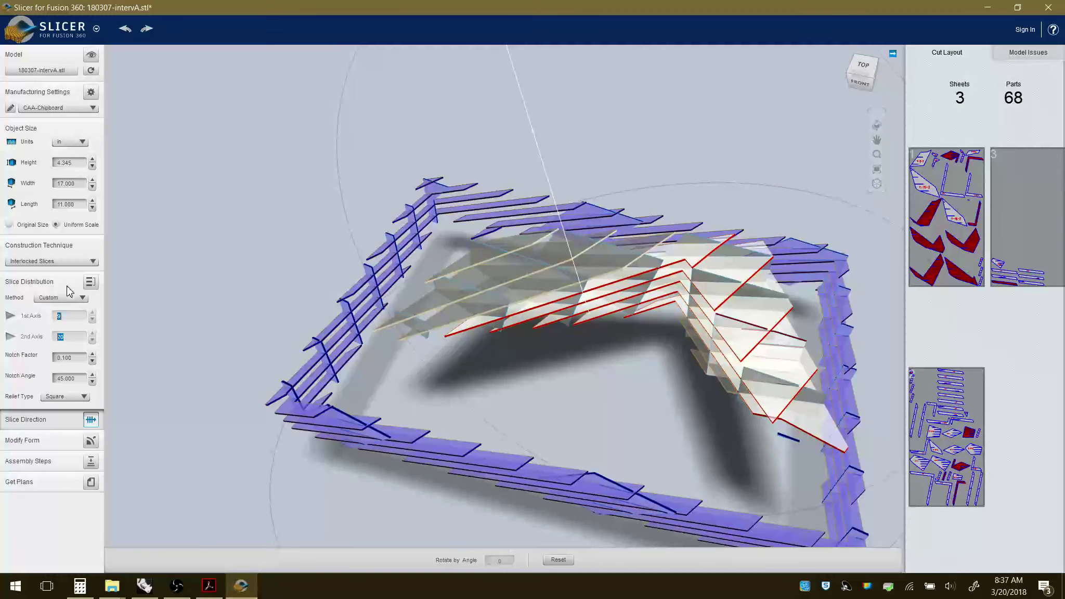
left_click(70, 320)
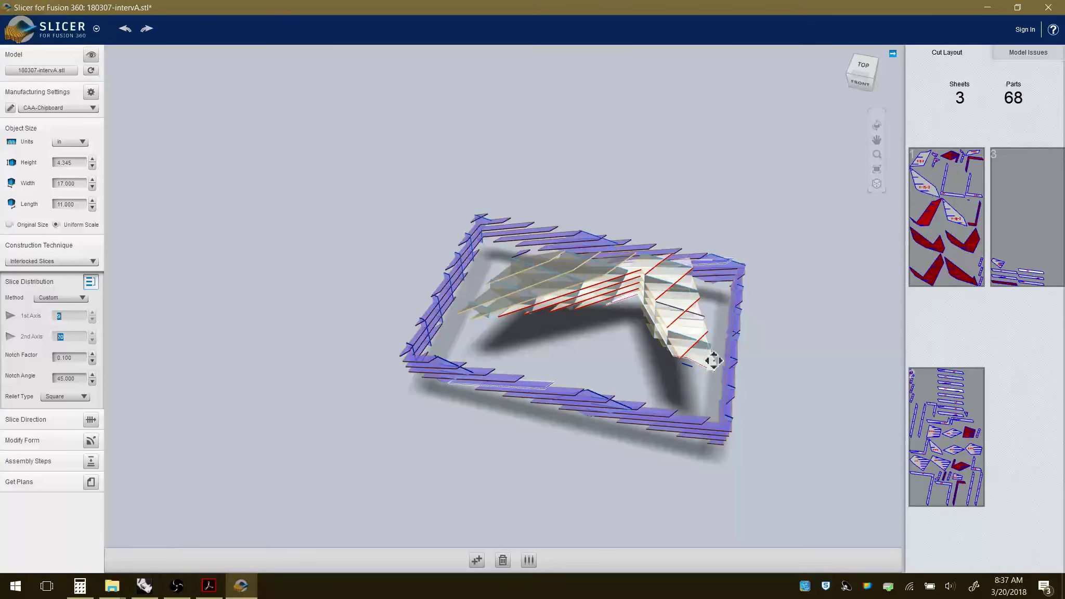
left_click_drag(705, 303, 678, 289)
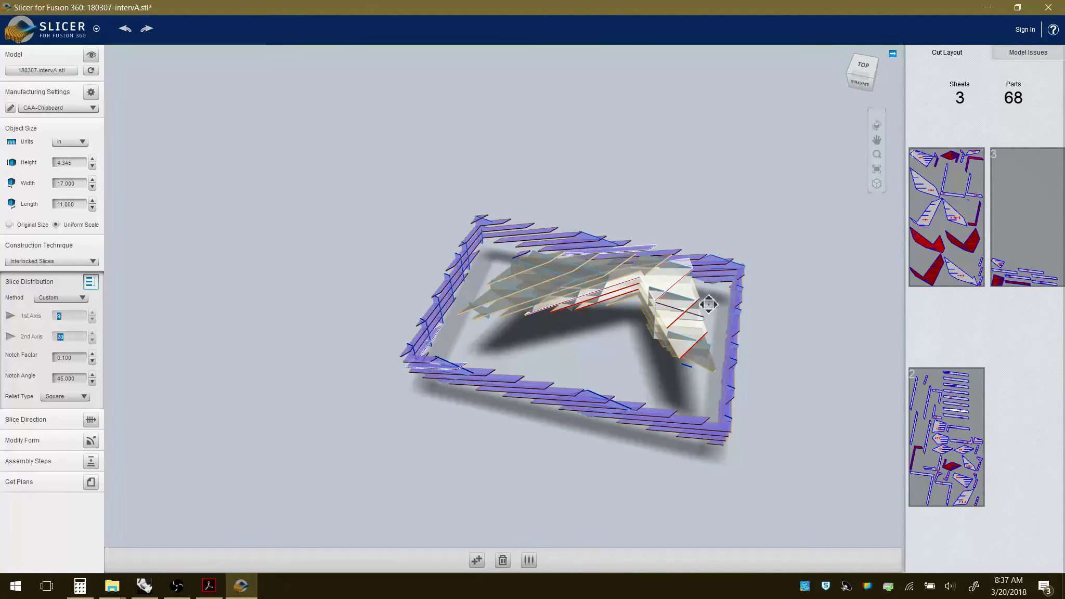
key("Delete")
mouse_move(717, 308)
middle_mouse_down()
mouse_move(647, 320)
mouse_move(501, 249)
mouse_move(514, 275)
mouse_move(692, 254)
mouse_move(730, 321)
middle_mouse_up()
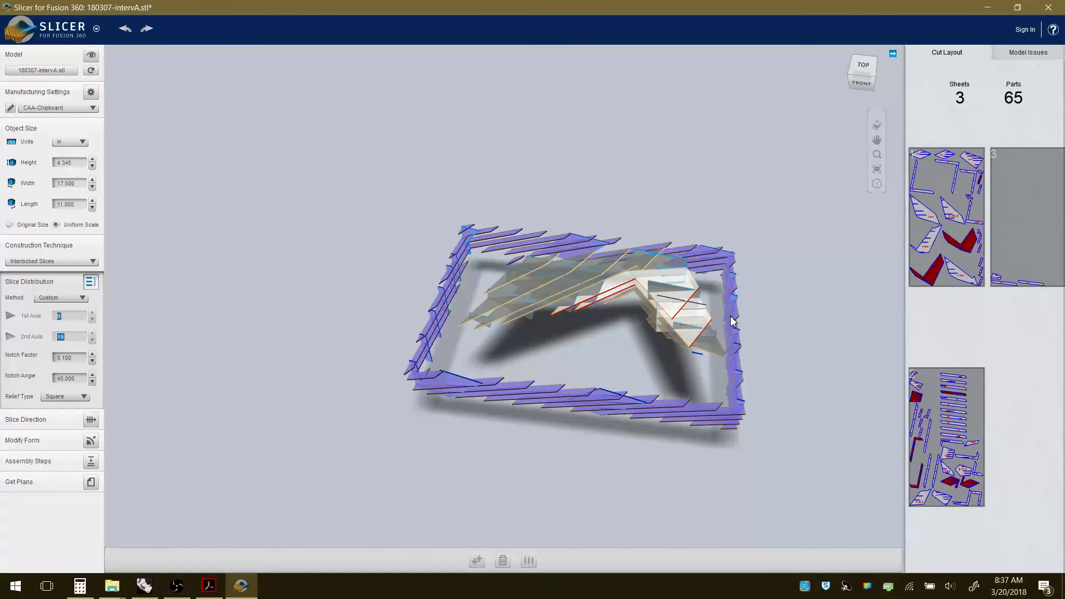
middle_click_drag(653, 346, 738, 315)
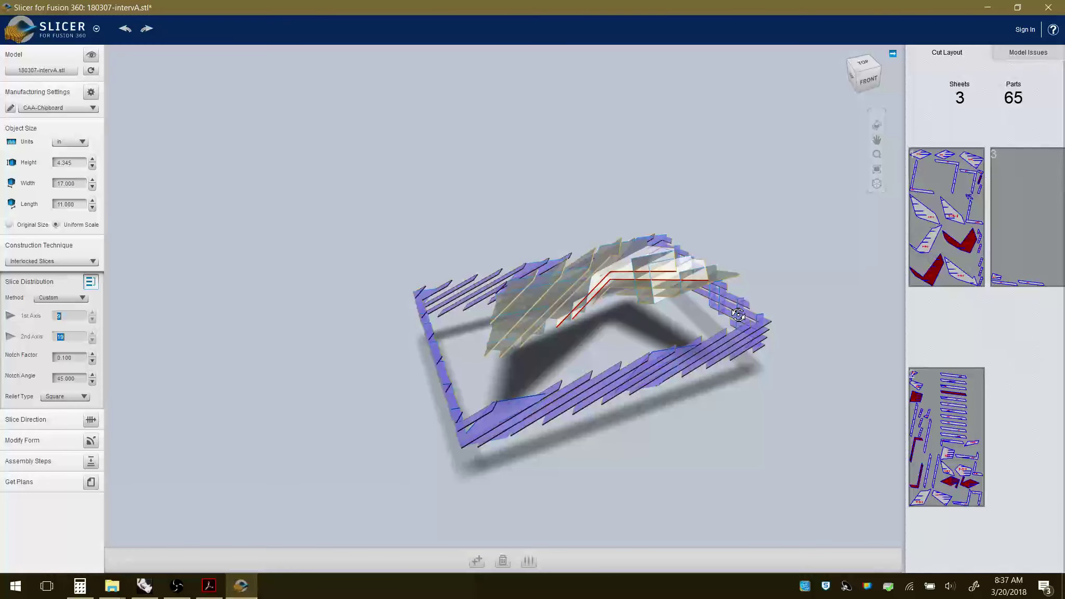
scroll(676, 328, "up", 2)
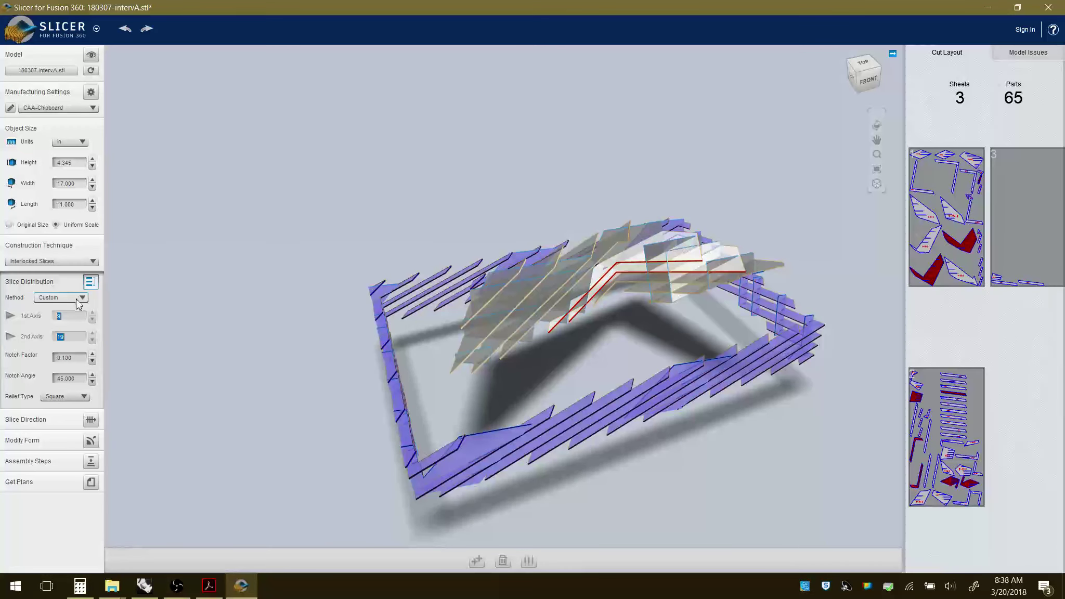
Change the construction technique to Folded Panels and inspect the folded model.
left_click(78, 263)
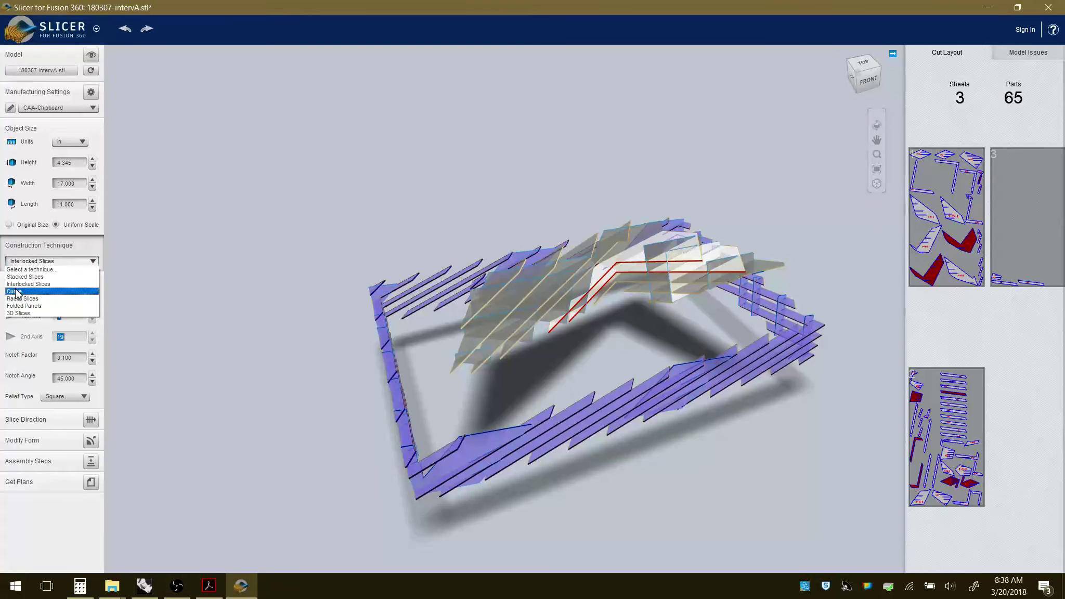
left_click(39, 306)
left_click_drag(599, 313, 641, 311)
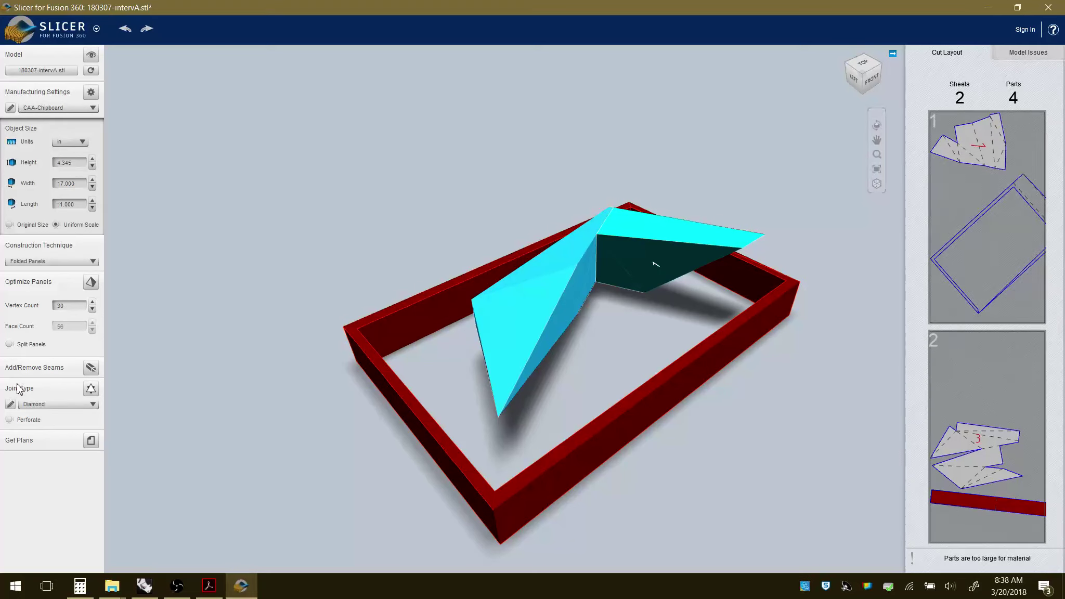
Try the Laced and Puzzle joint types on the folded panels.
left_click(61, 405)
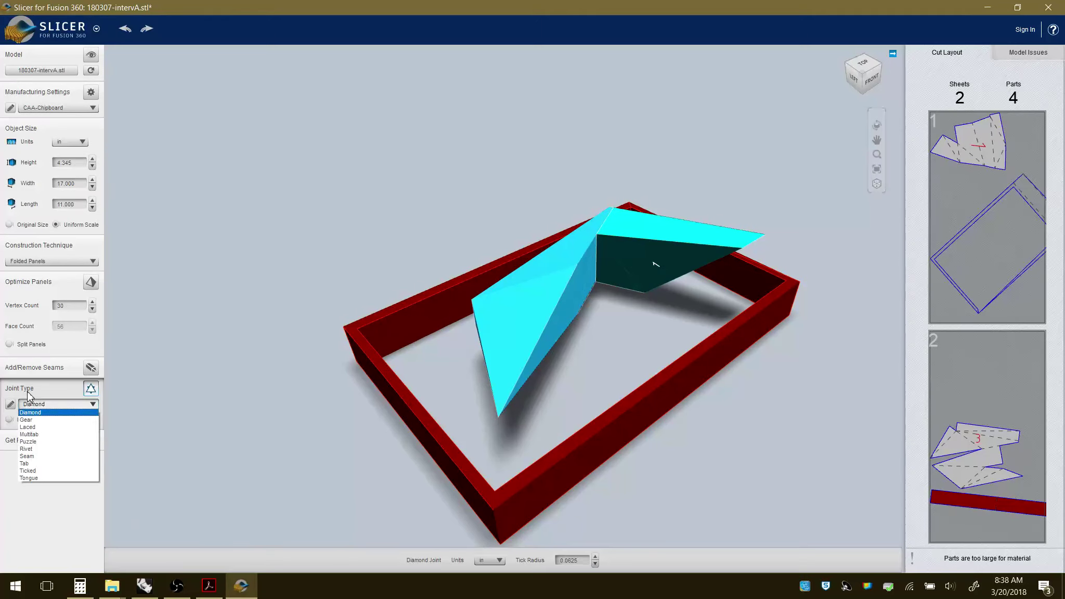
left_click(48, 430)
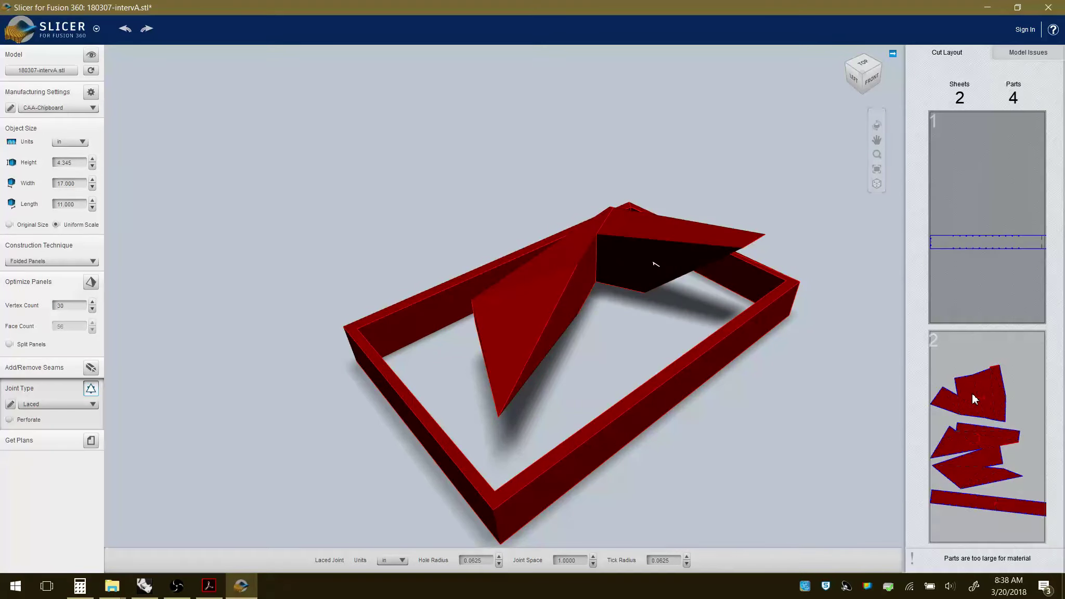
left_click(64, 405)
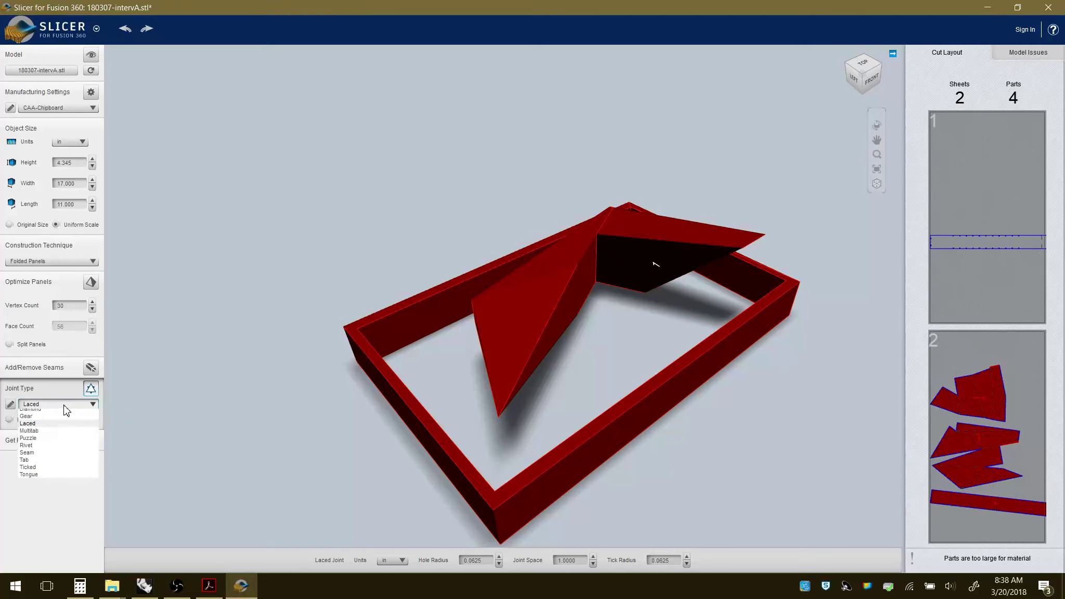
left_click(73, 442)
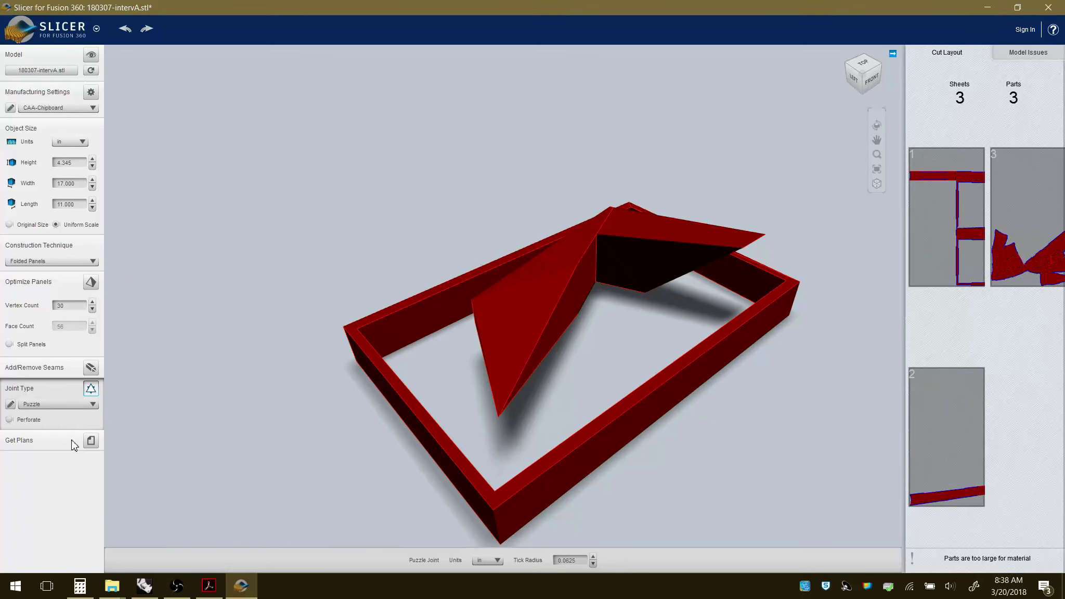
Set the folded panels' joint type to Gear and check the other joint types without changing it.
left_click(57, 404)
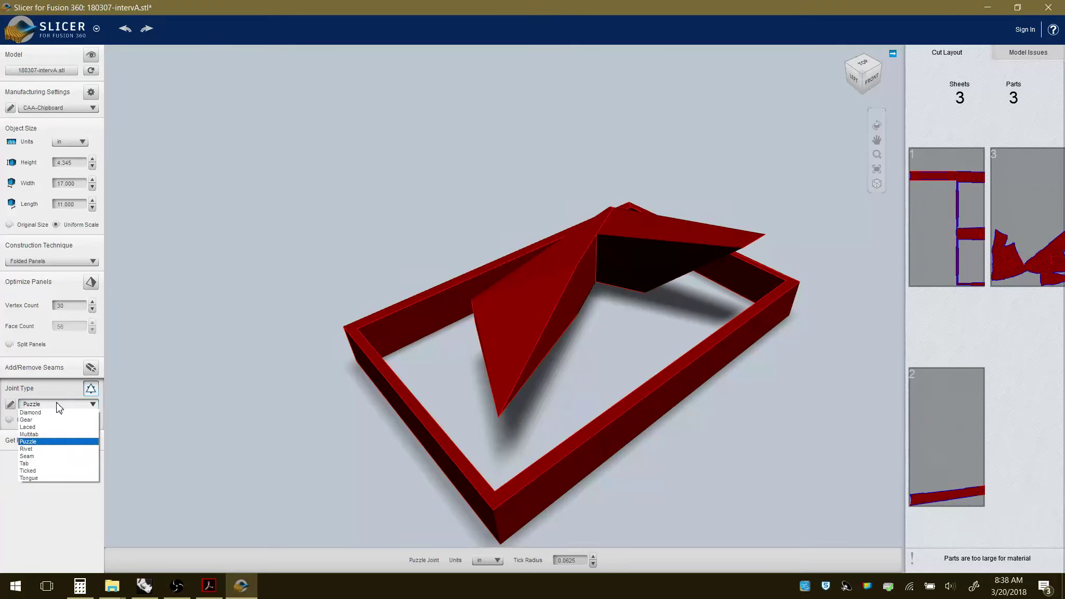
left_click(58, 420)
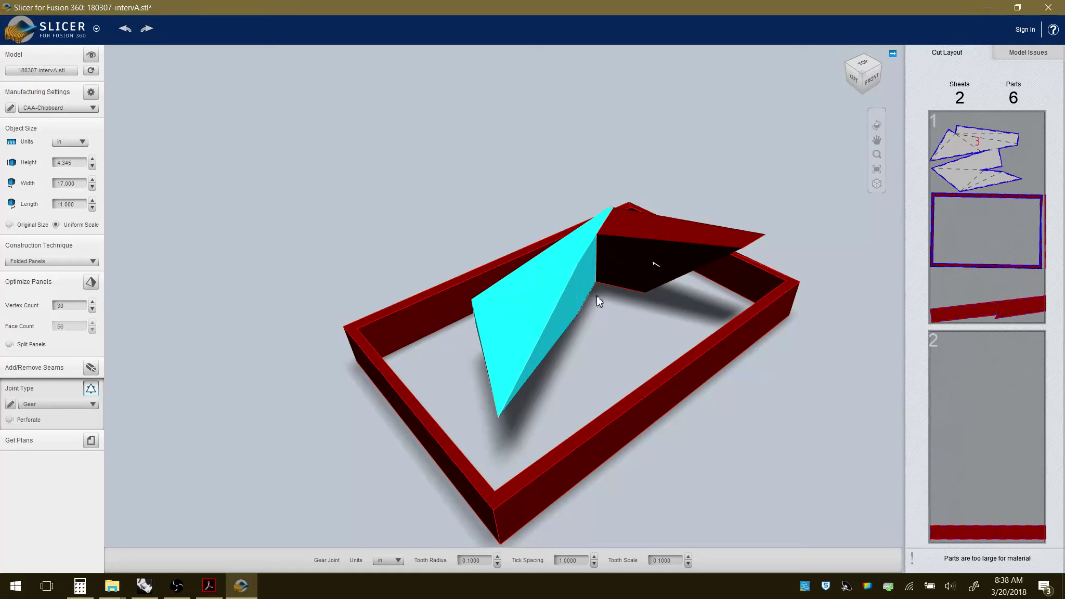
left_click(70, 403)
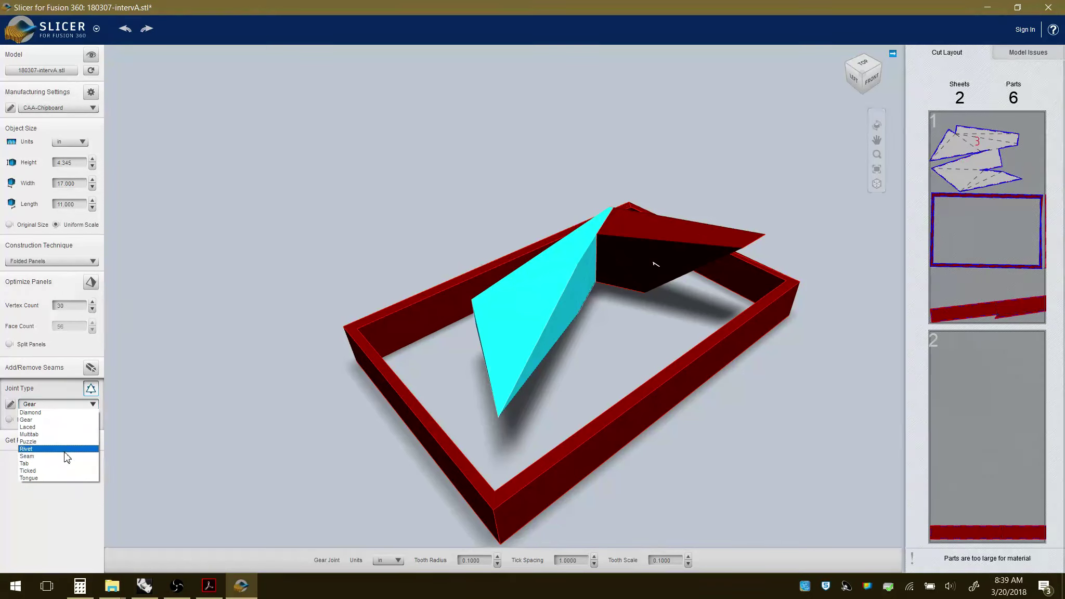
left_click(56, 420)
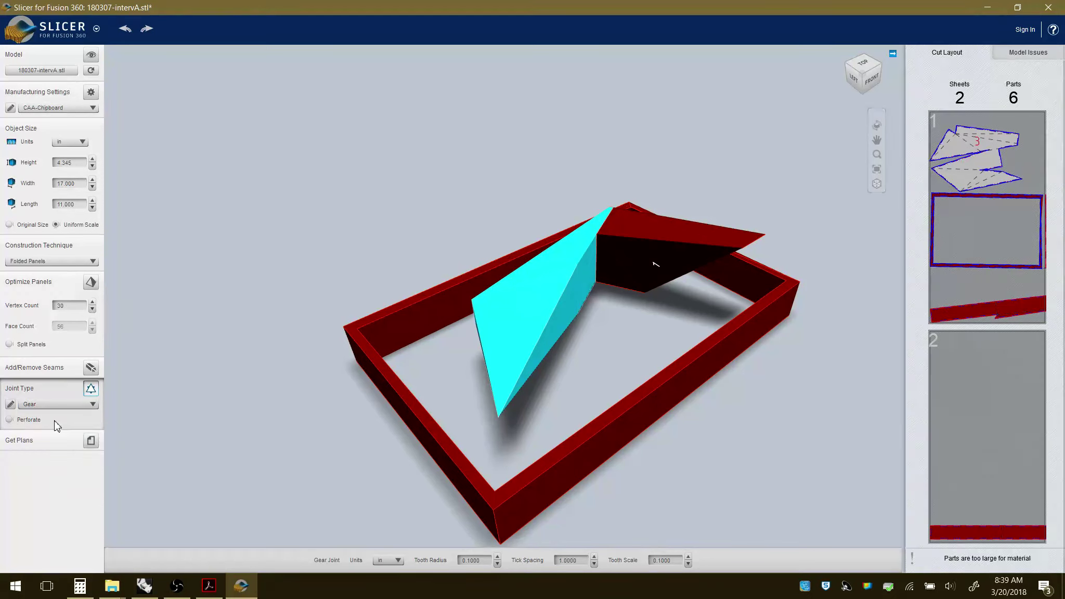
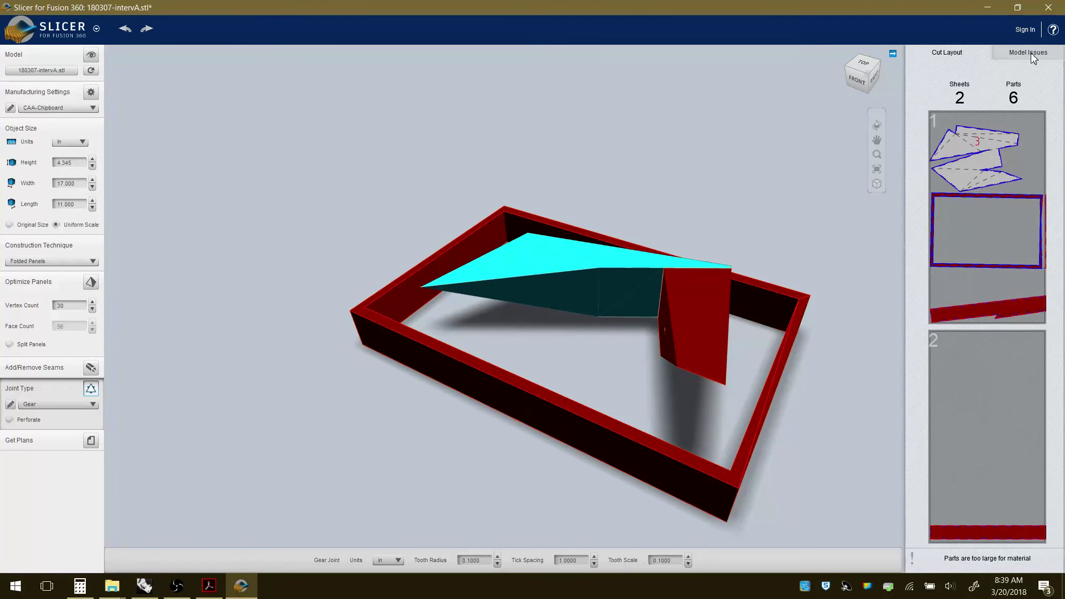
Review the model issues and highlight the first panel with errors on the intervention mass.
left_click(1030, 53)
left_click(943, 110)
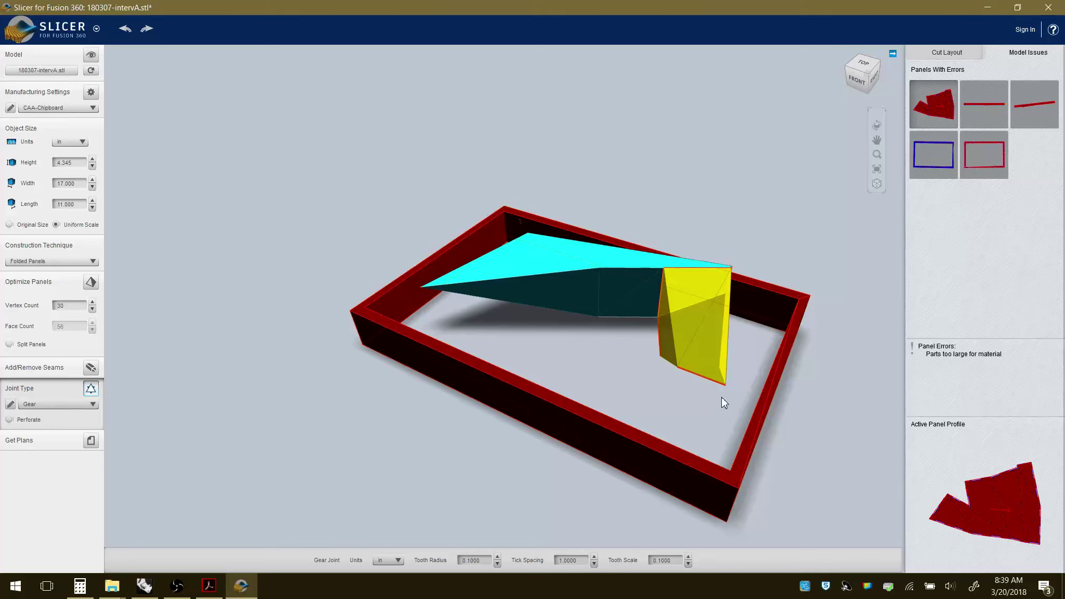
left_click(633, 373)
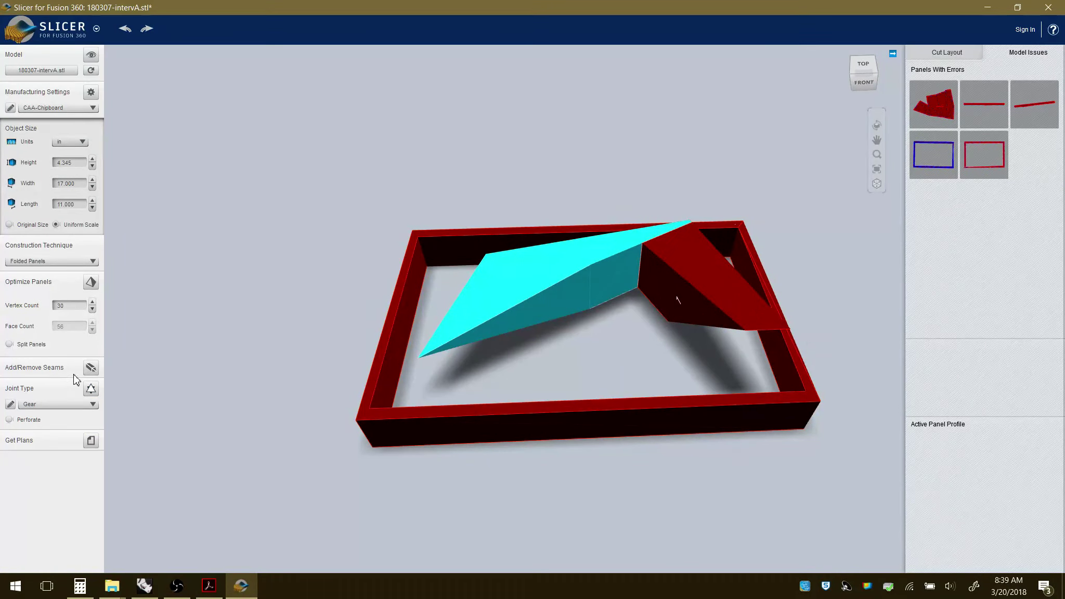
Start editing seams and add seams along the outer upper edge and top-face diagonal of the red folded panel.
left_click(91, 367)
scroll(676, 234, "up", 2)
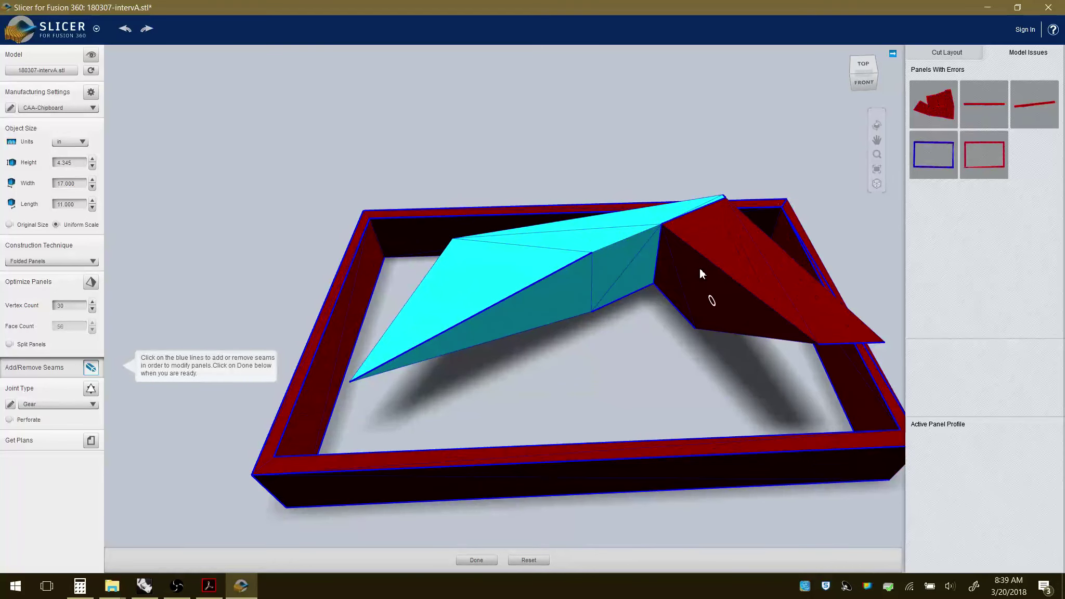
scroll(700, 269, "up", 1)
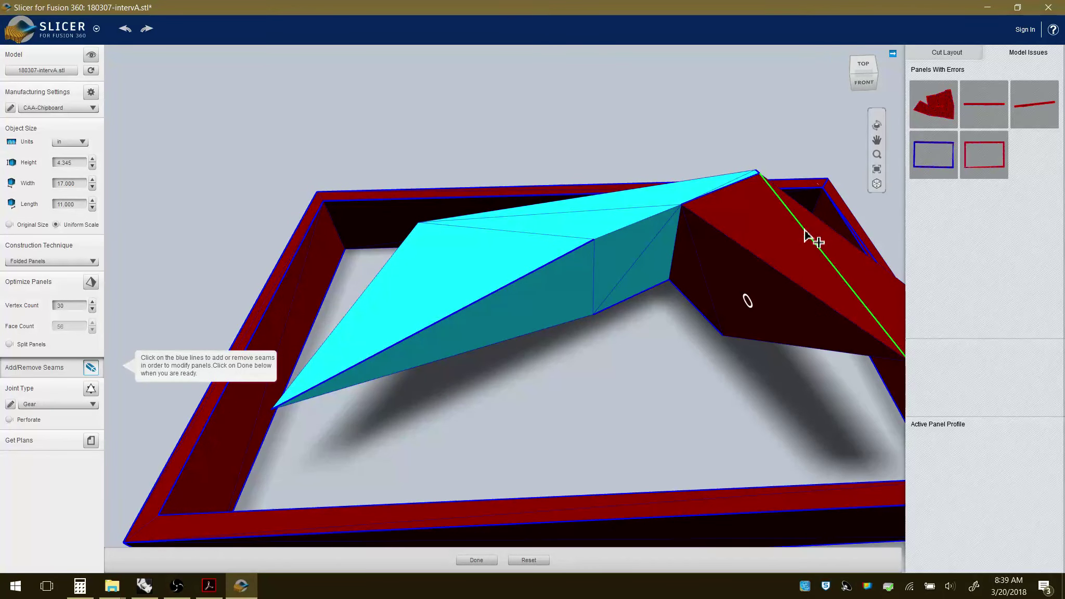
left_click_drag(623, 349, 814, 332)
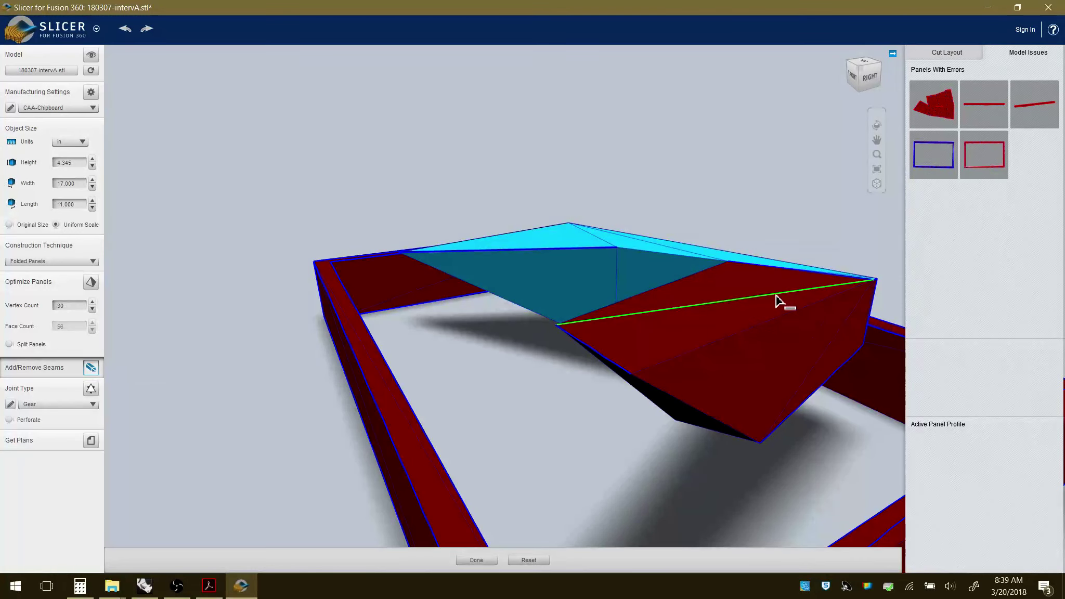
left_click_drag(777, 302, 577, 382)
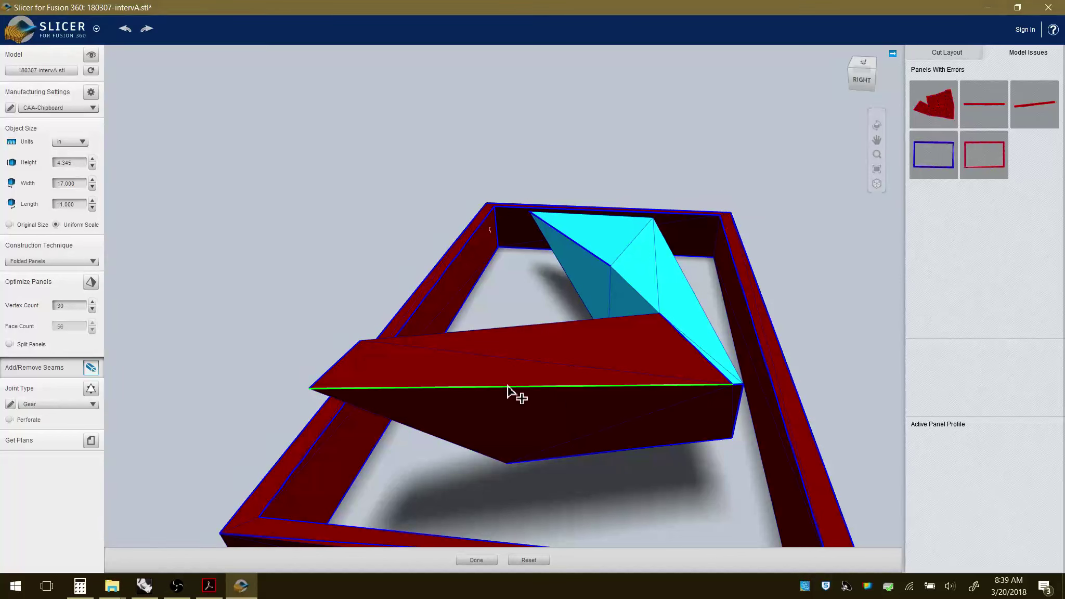
left_click(515, 360)
Add seams along the diagonal of the red panel's outer side face and the diagonal of its top face.
left_click_drag(530, 419, 599, 421)
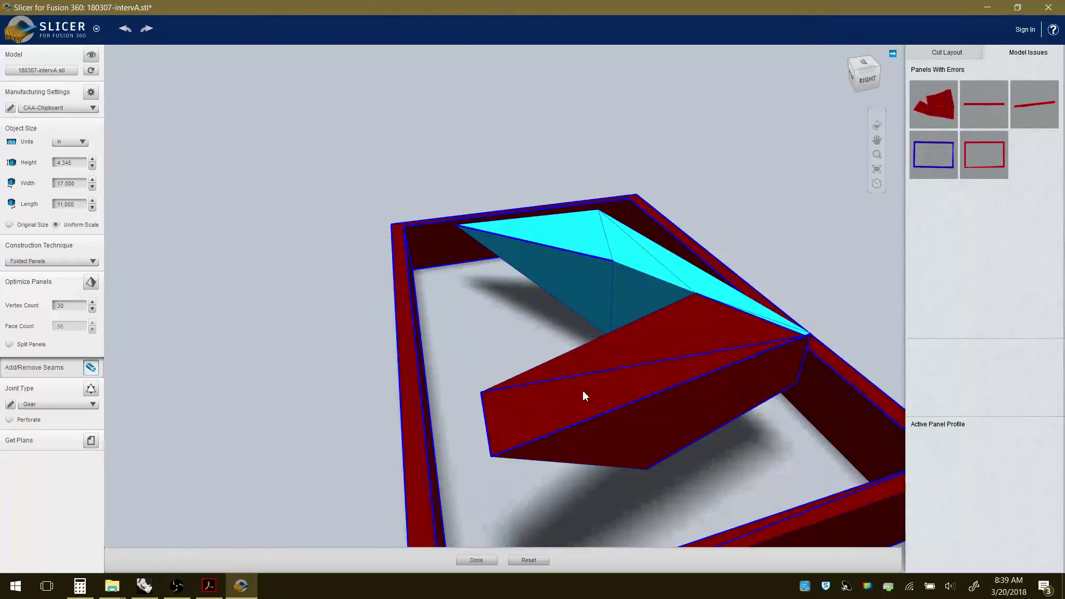
left_click_drag(526, 435, 588, 443)
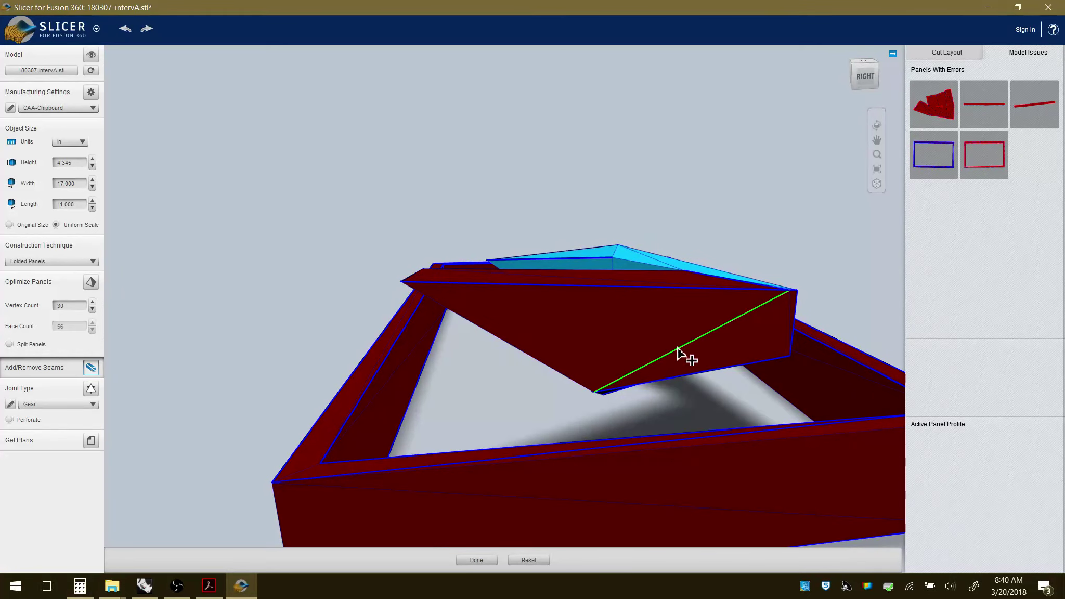
left_click(613, 385)
left_click_drag(575, 406, 737, 387)
left_click_drag(642, 385, 748, 345)
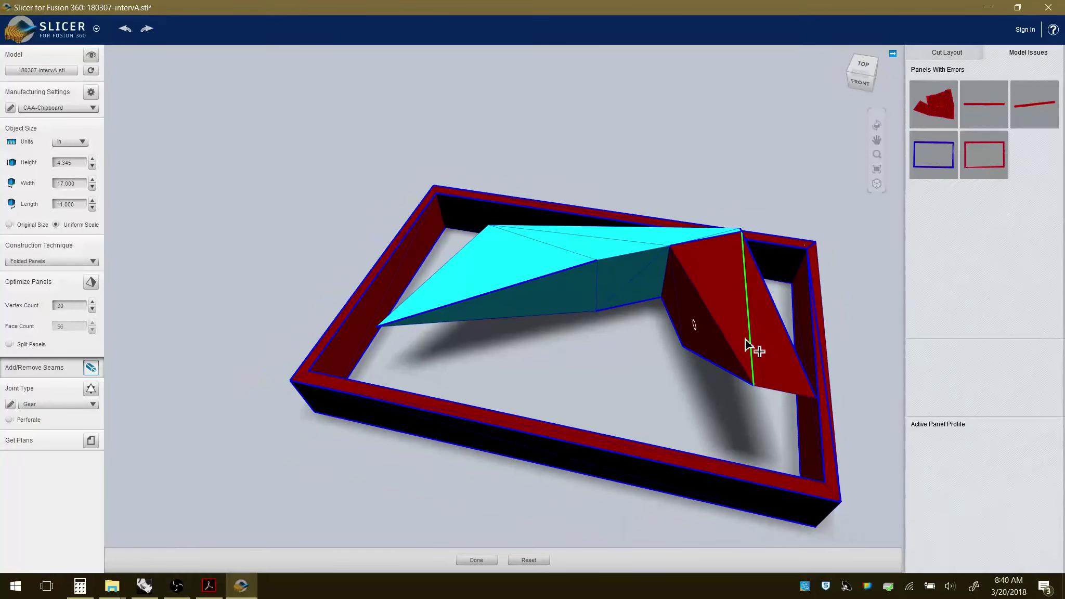
left_click(754, 349)
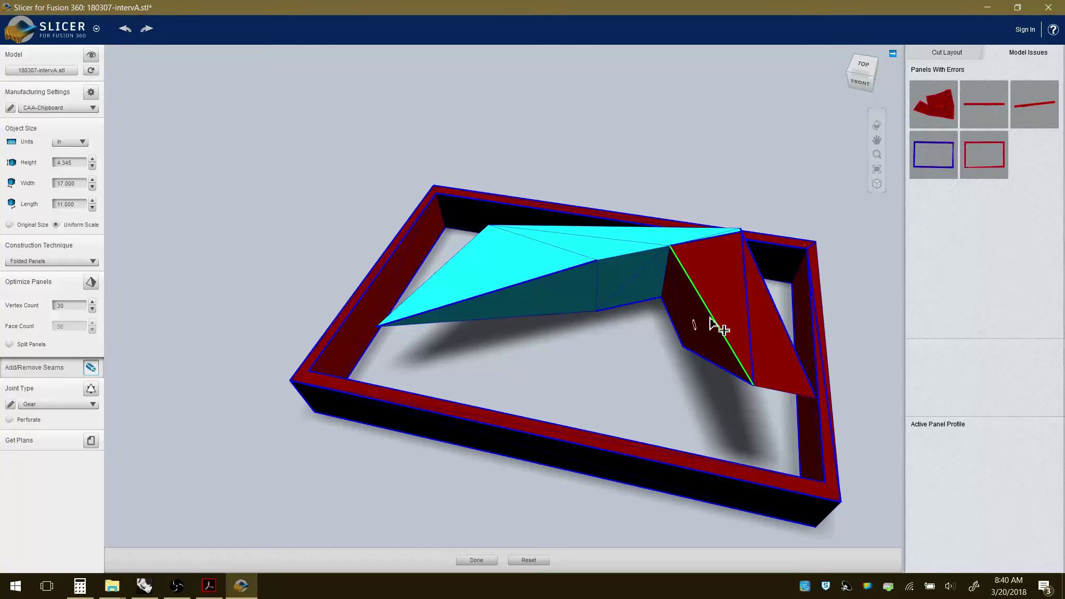
Add a seam along the inner upper edge of the red panel and check its seams from below.
left_click_drag(684, 376, 611, 345)
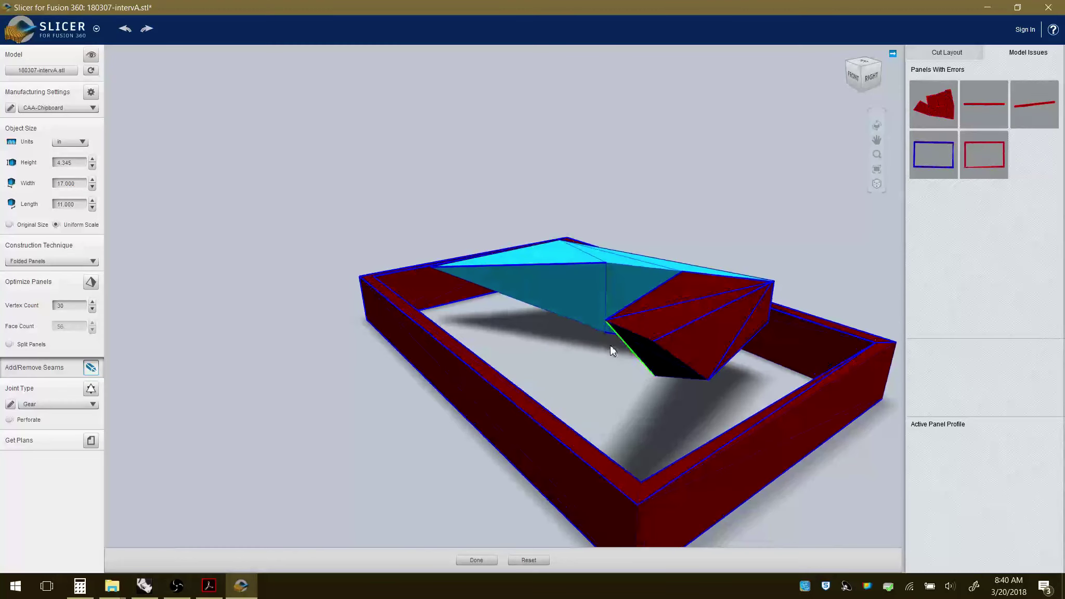
left_click(643, 338)
left_click_drag(679, 403, 489, 351)
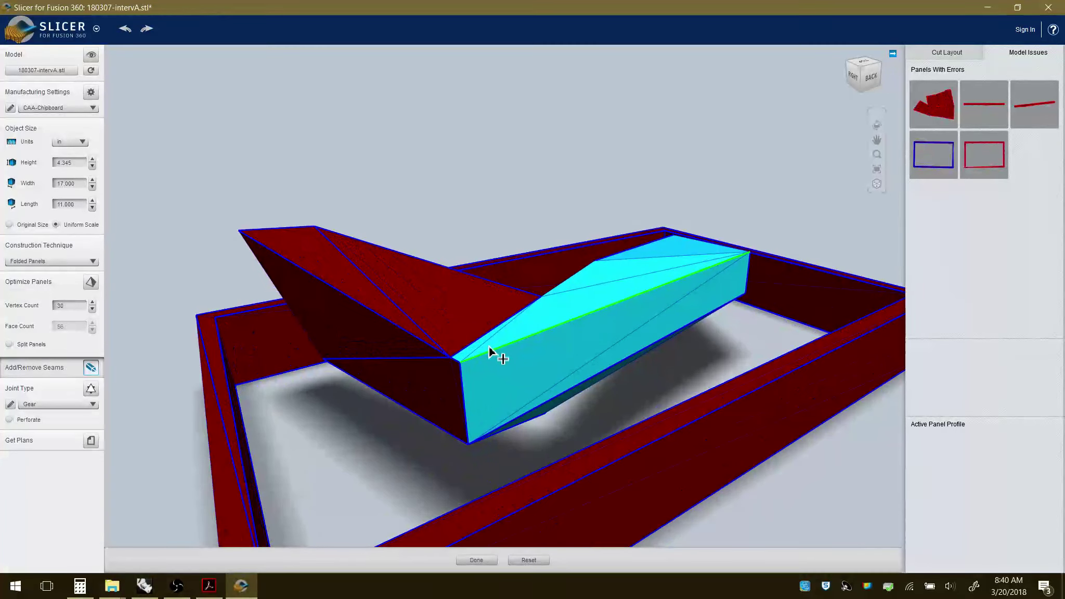
left_click_drag(523, 418, 503, 302)
left_click_drag(580, 418, 689, 333)
left_click_drag(753, 352, 582, 217)
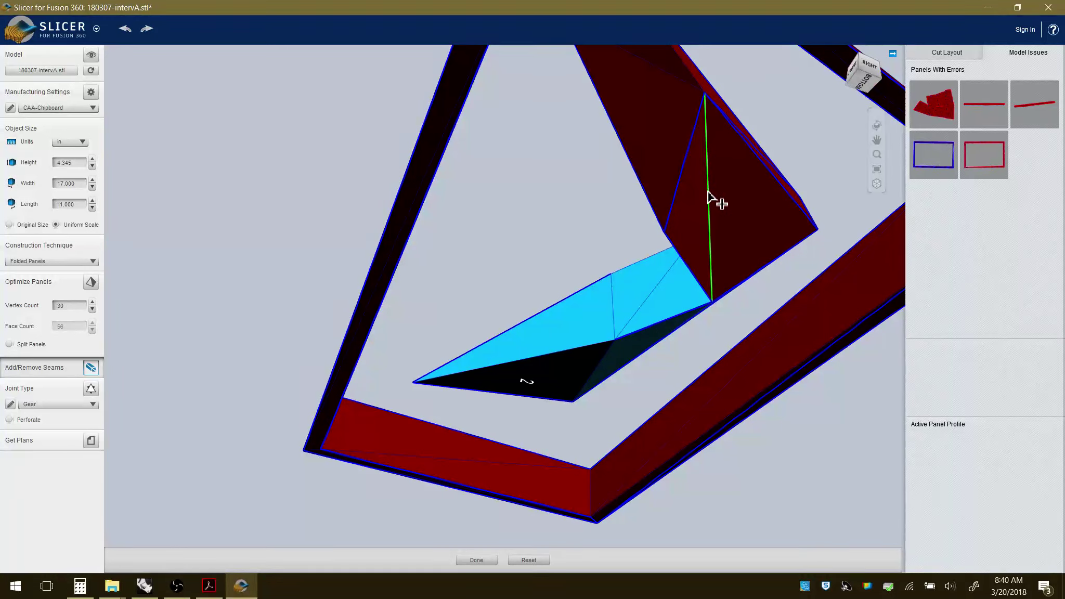
left_click_drag(618, 224, 641, 197)
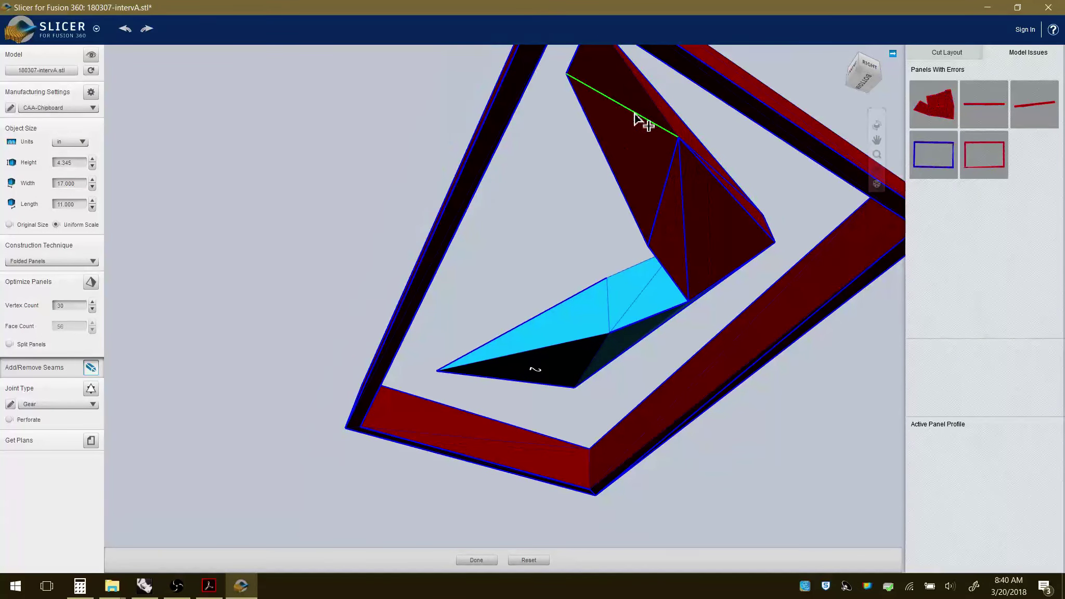
left_click_drag(616, 238, 787, 452)
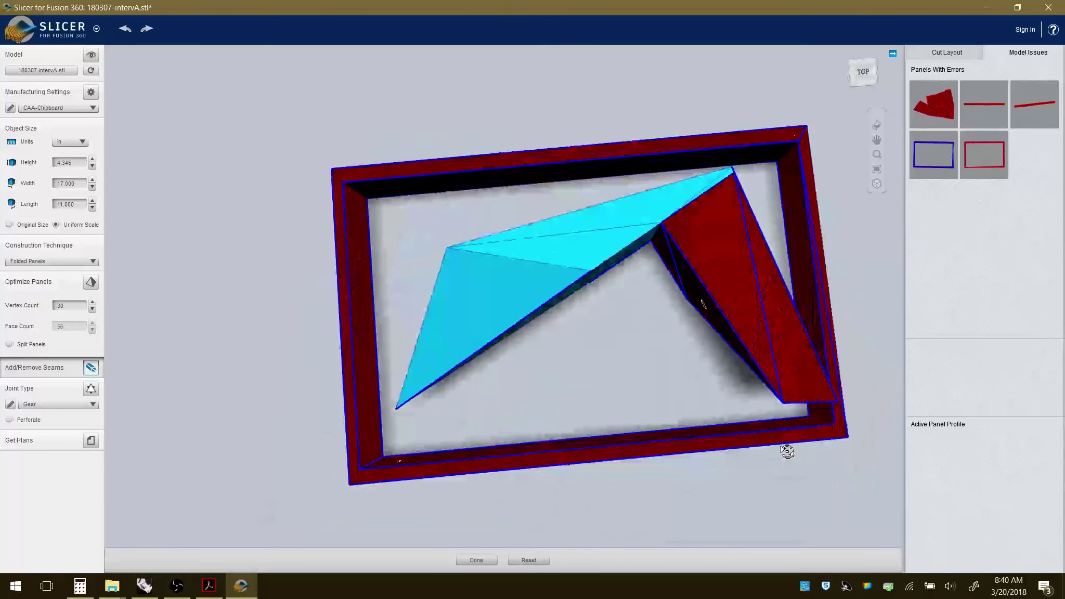
left_click(10, 420)
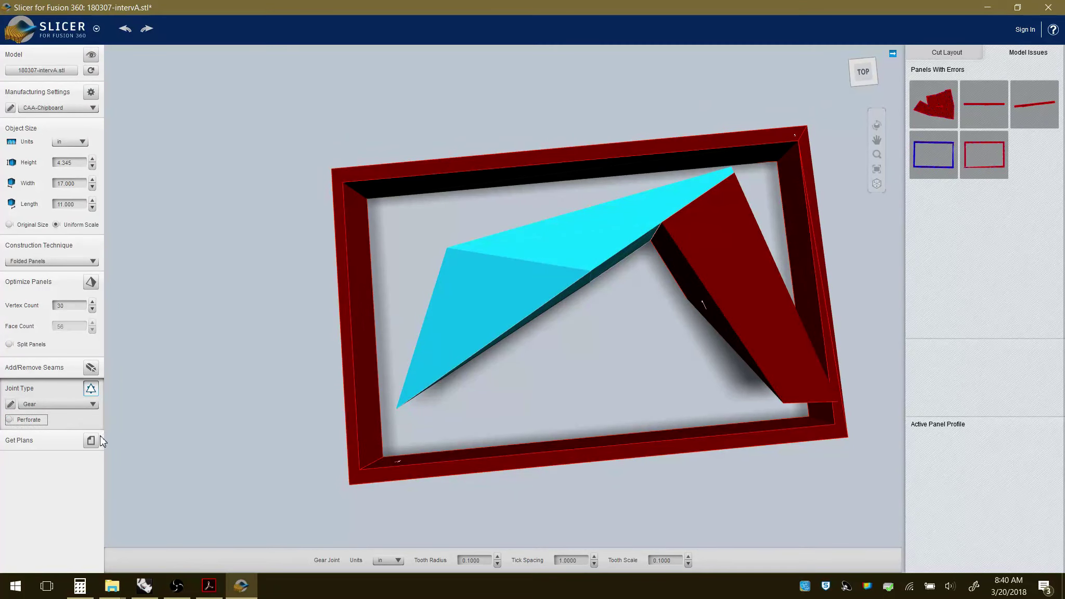
Highlight the red folded panel on the intervention mass and examine its errors and profile.
left_click_drag(670, 351, 697, 217)
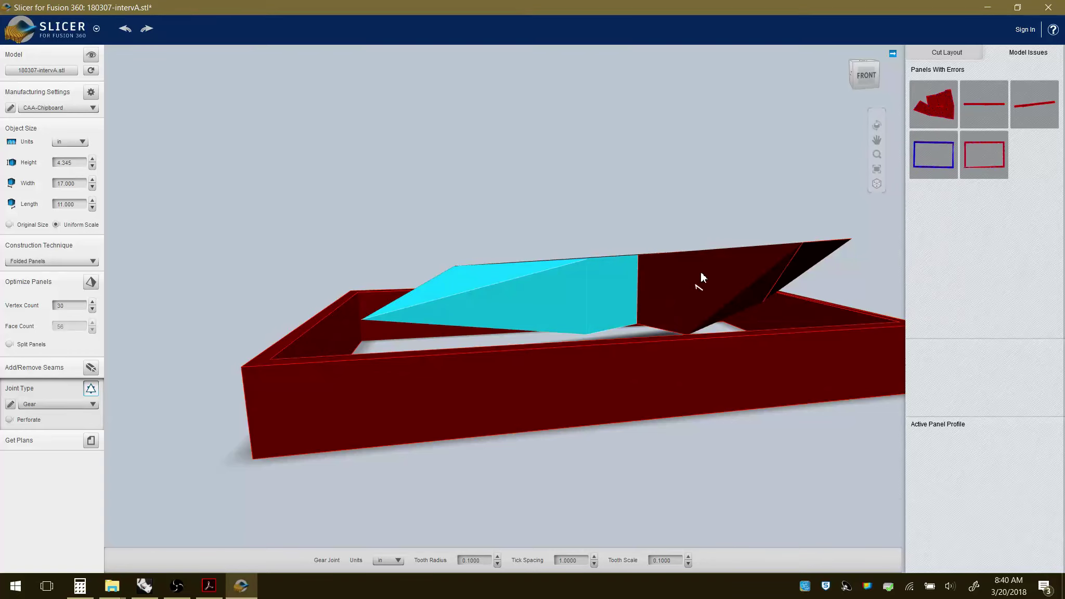
left_click_drag(700, 272, 677, 406)
scroll(743, 171, "up", 3)
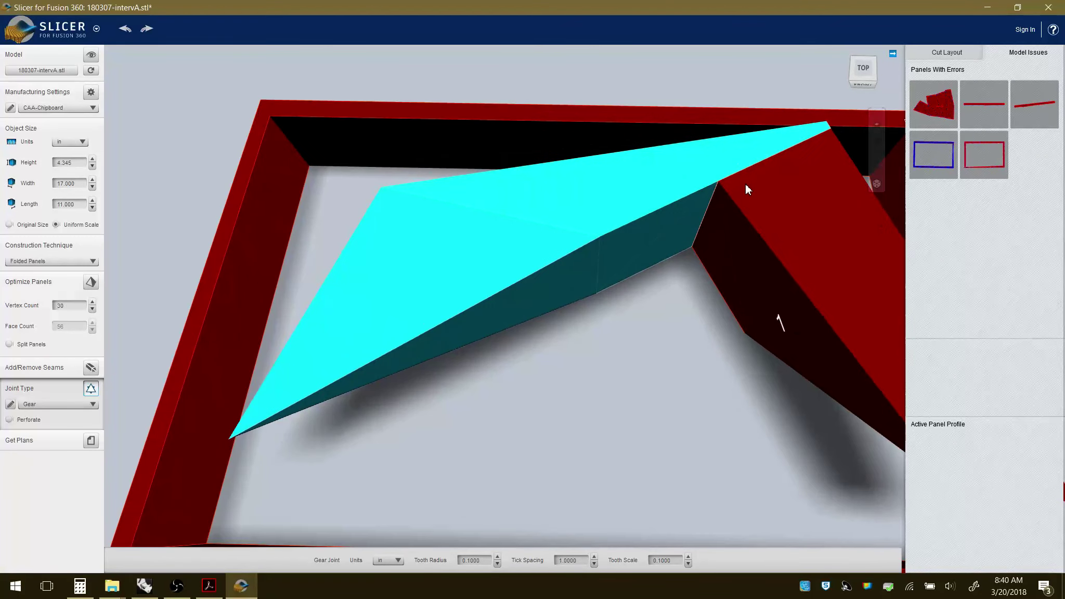
left_click(752, 165)
scroll(638, 280, "down", 3)
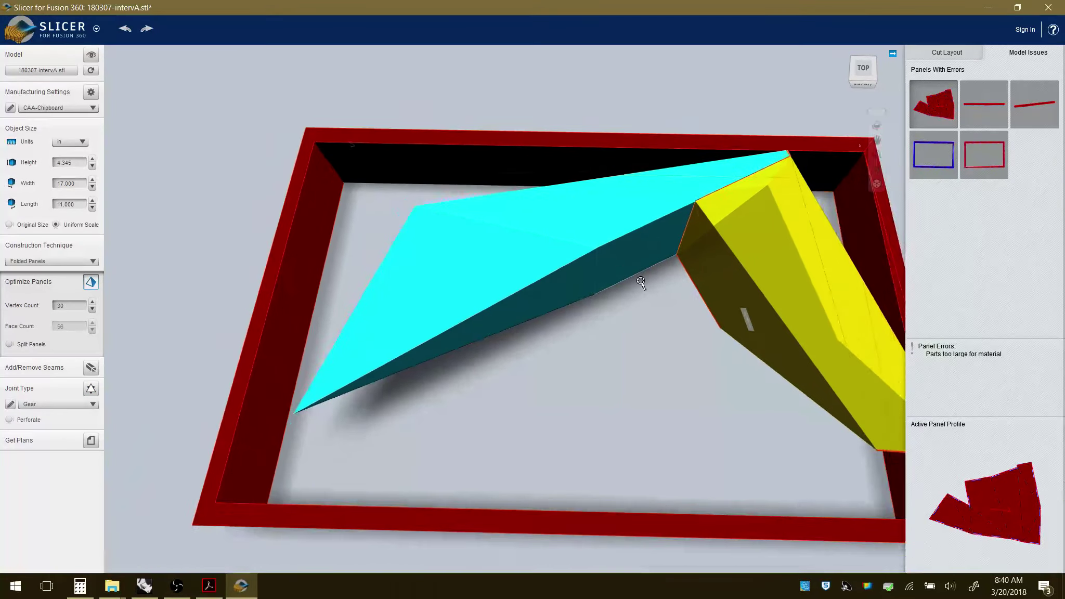
left_click_drag(641, 282, 452, 221)
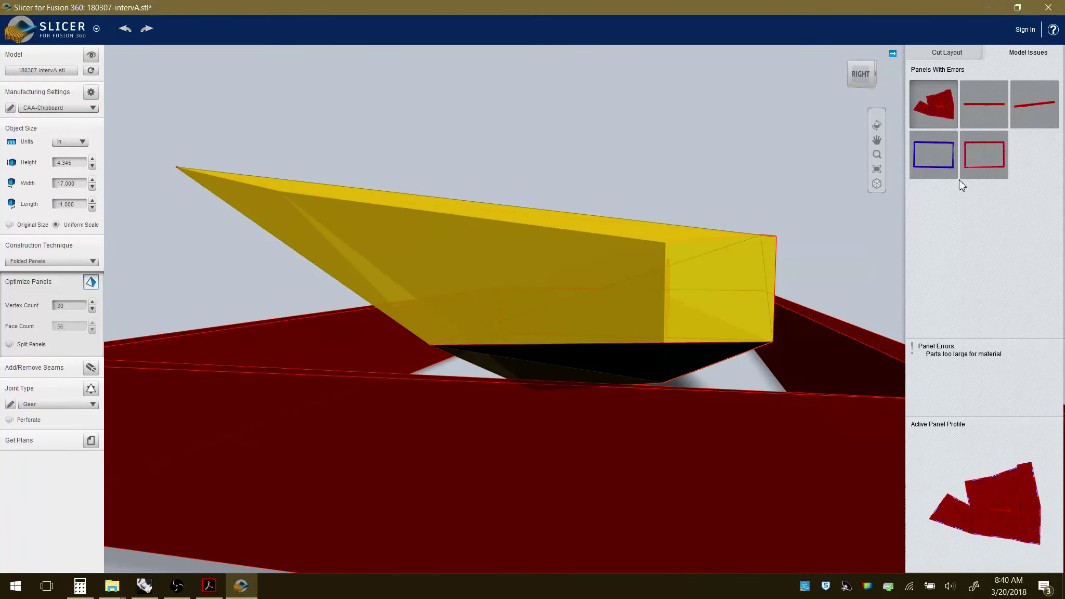
Deselect the red panel and highlight the cyan folded panel to view its profile.
left_click(733, 239)
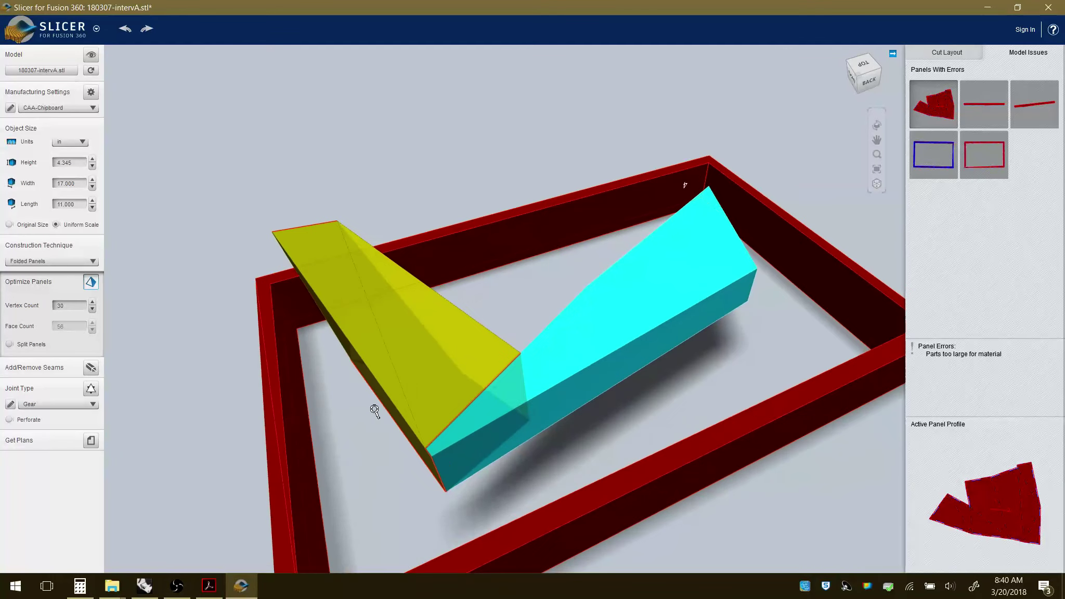
scroll(374, 410, "up", 2)
left_click(471, 323)
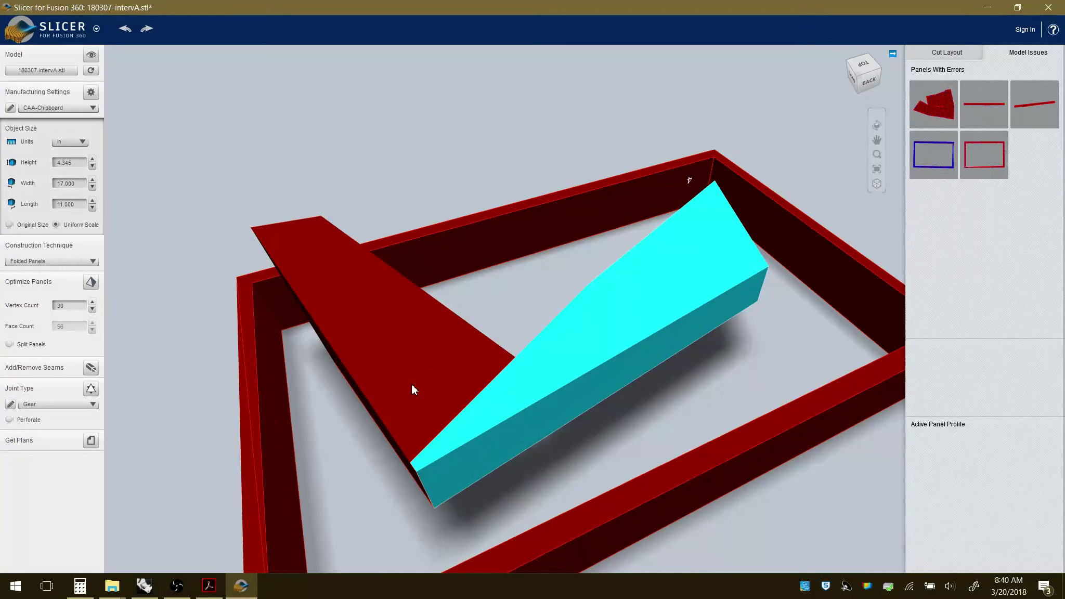
left_click_drag(448, 381, 716, 332)
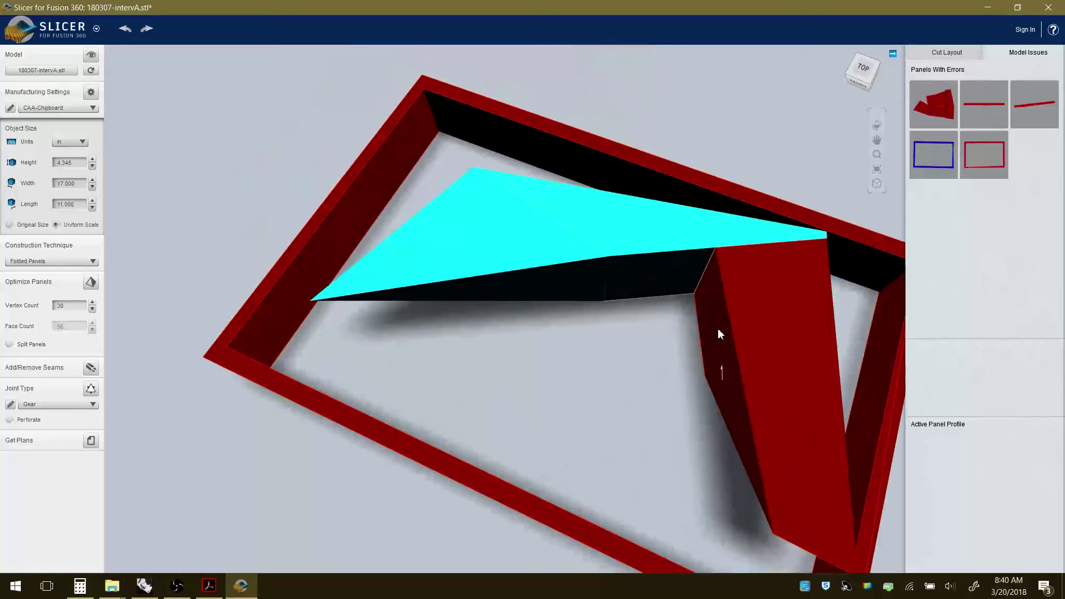
left_click(699, 281)
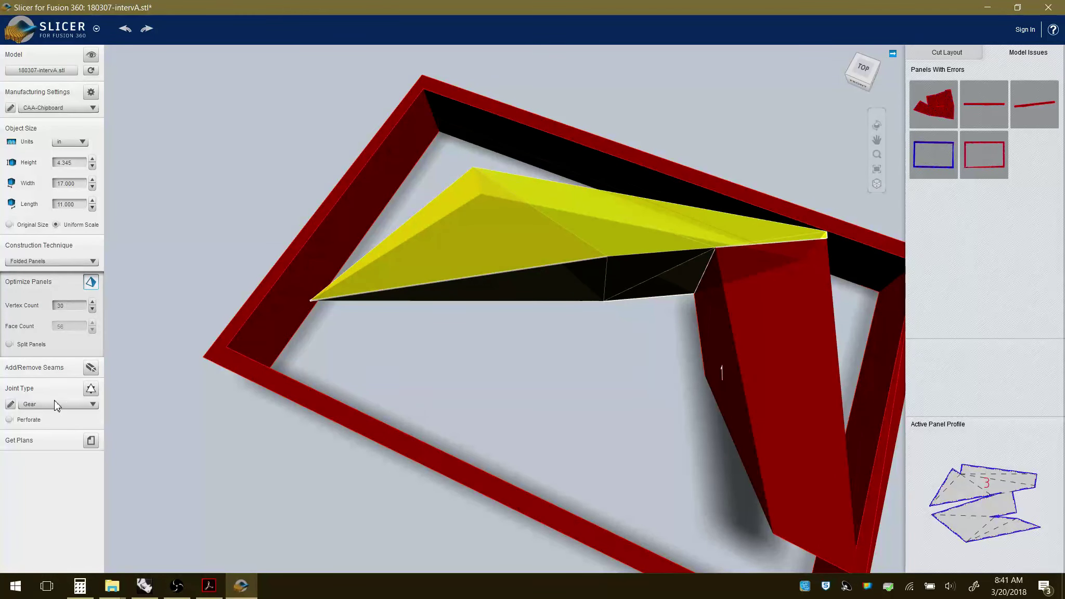
Reopen seam editing, add a seam along the red panel's top-face diagonal, and examine the edge it shares with the cyan panel.
left_click(91, 367)
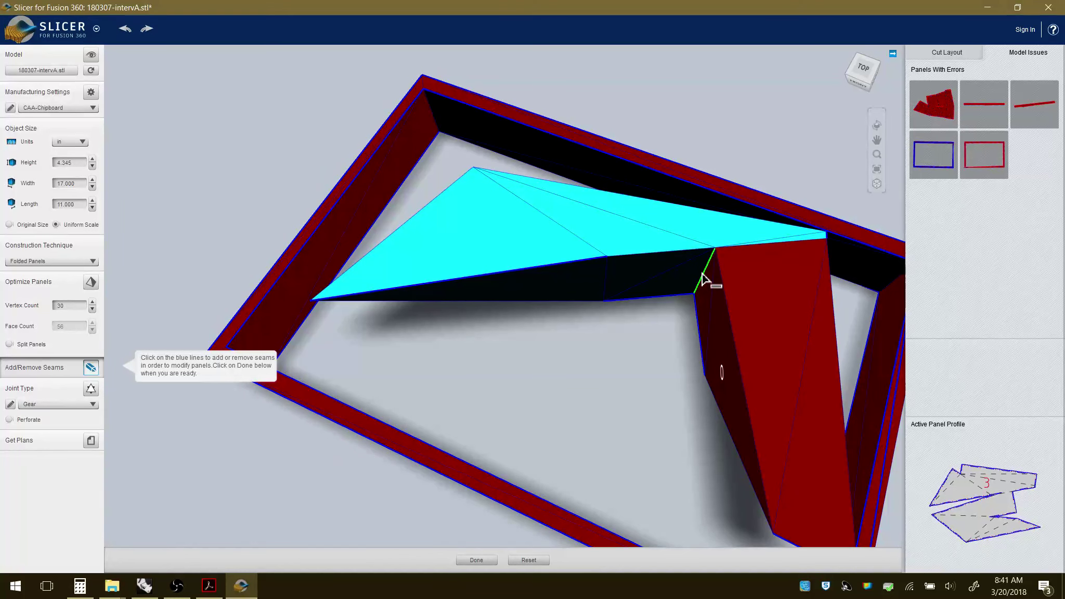
right_click_drag(706, 409, 613, 325)
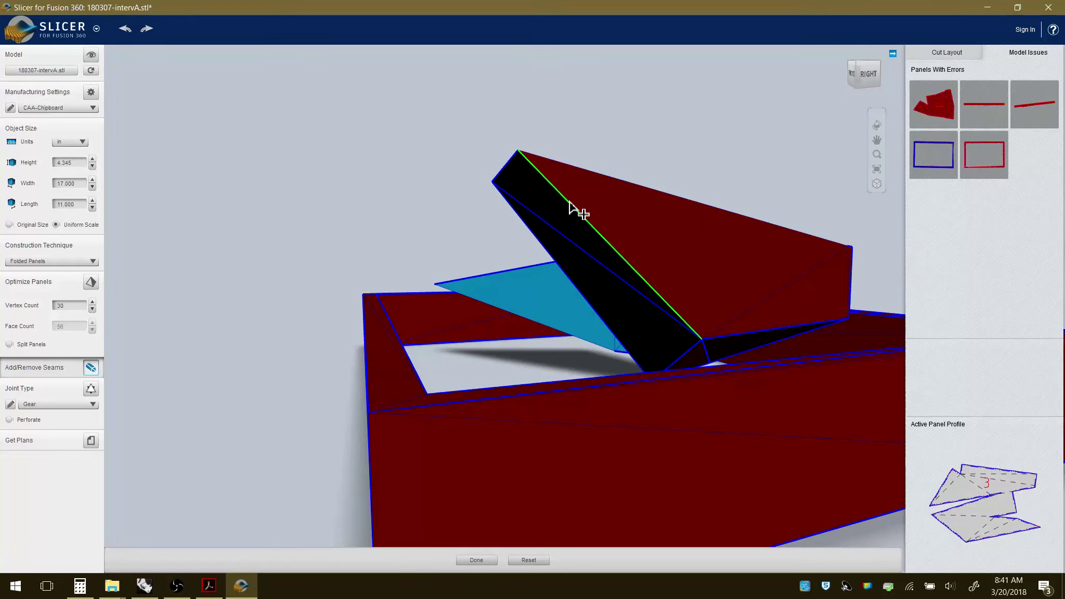
right_click_drag(739, 266, 369, 420)
scroll(386, 401, "up", 3)
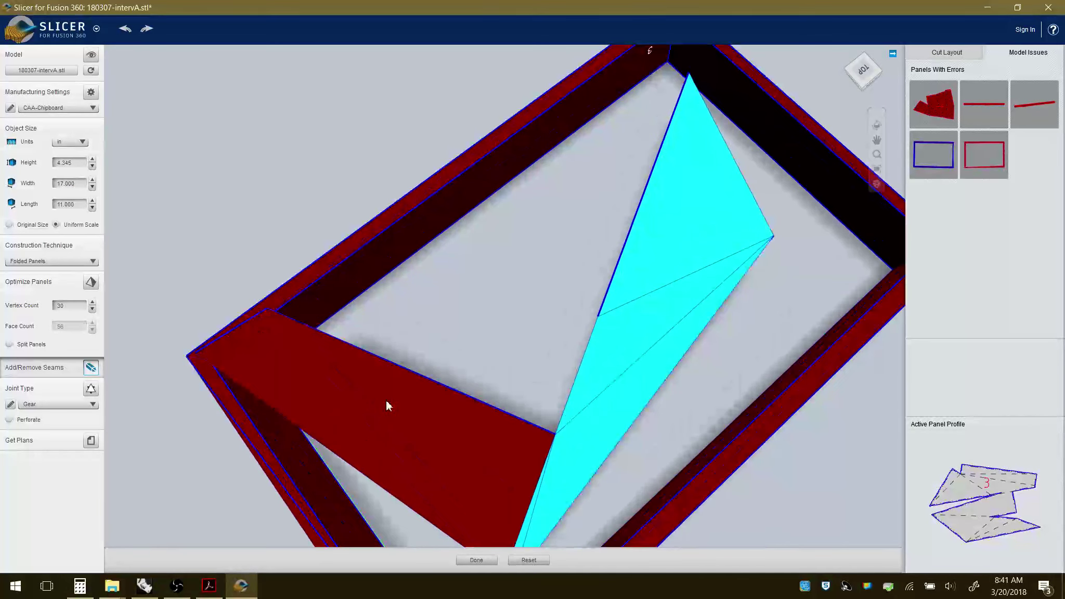
left_click(374, 429)
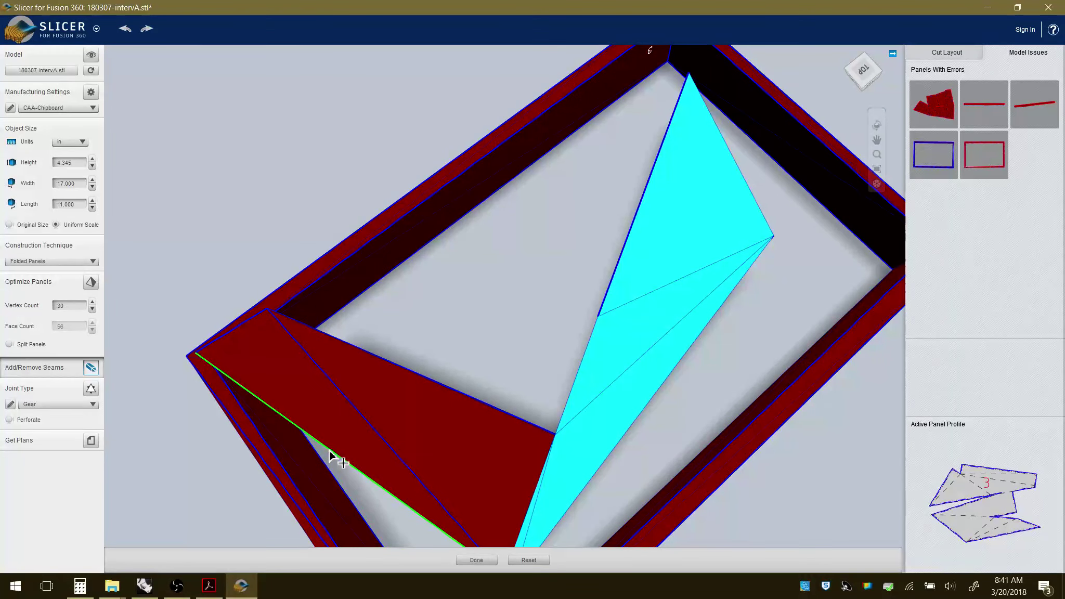
right_click_drag(369, 483, 786, 338)
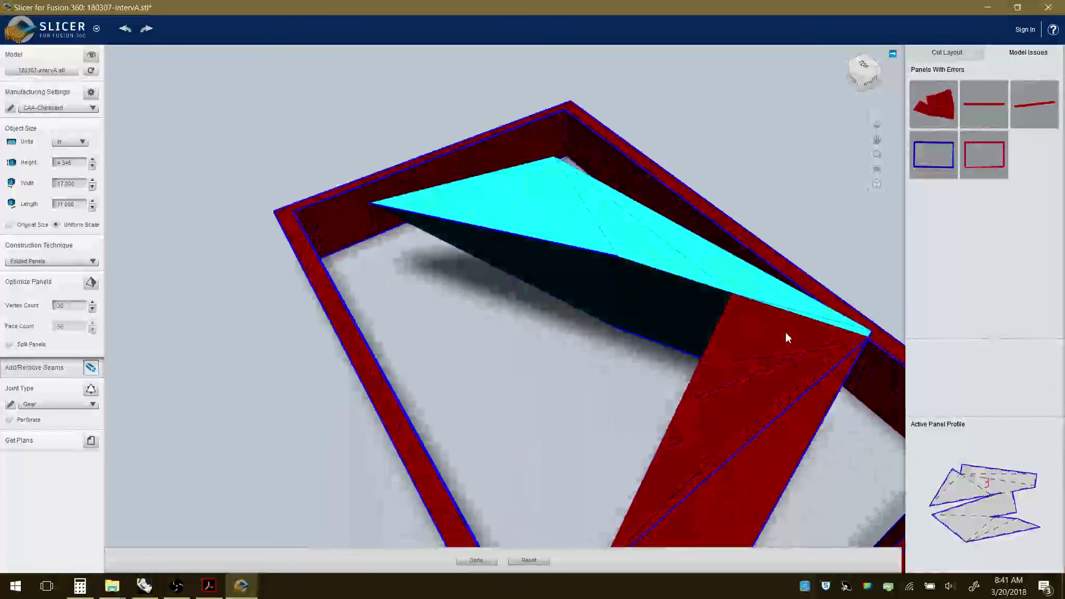
right_click_drag(690, 357, 830, 325)
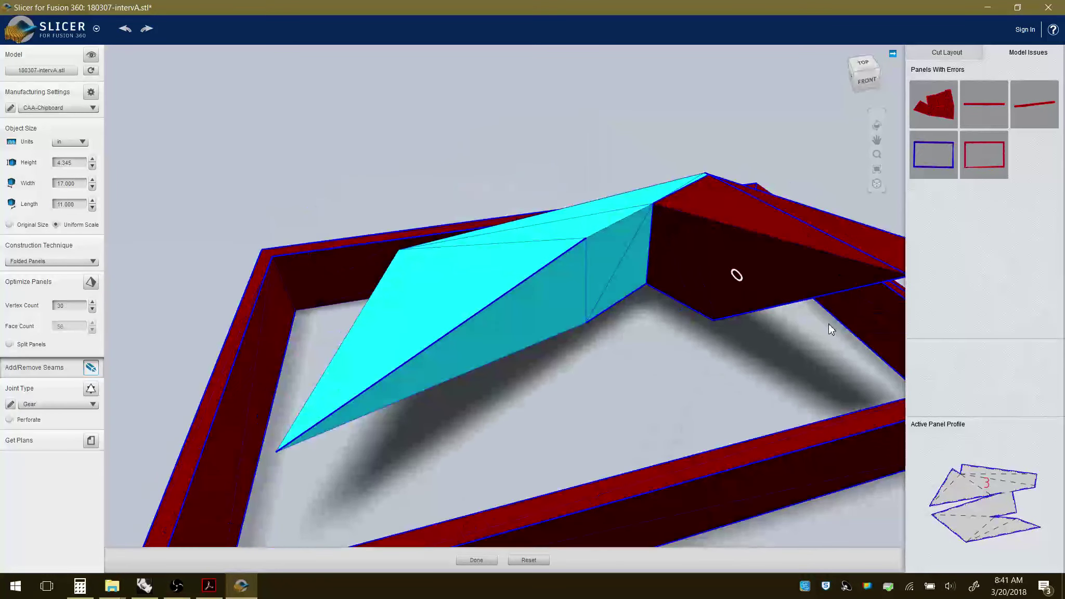
scroll(729, 214, "up", 2)
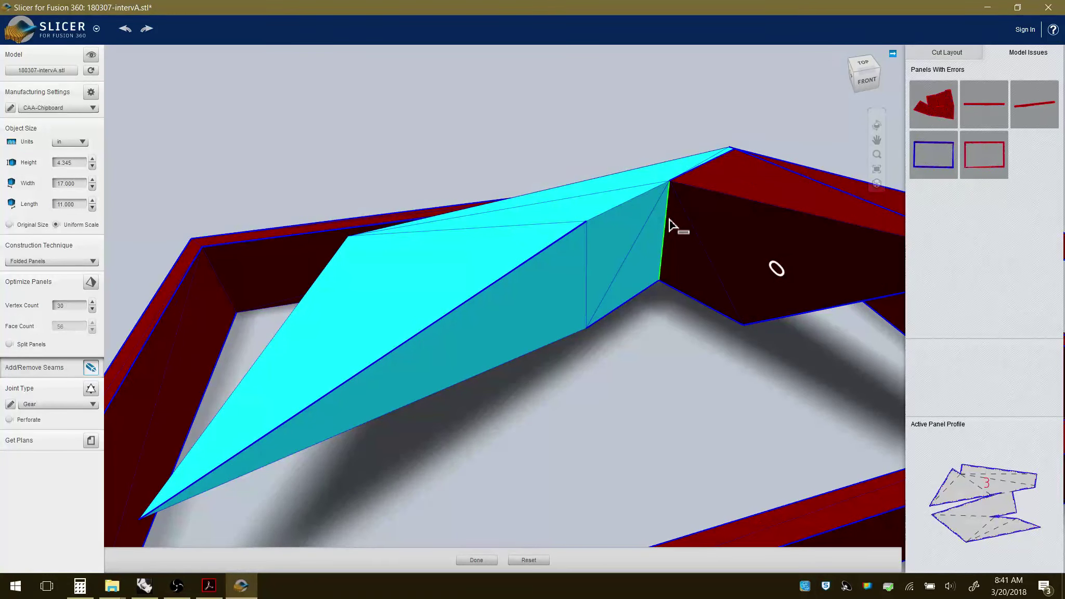
scroll(647, 325, "down", 1)
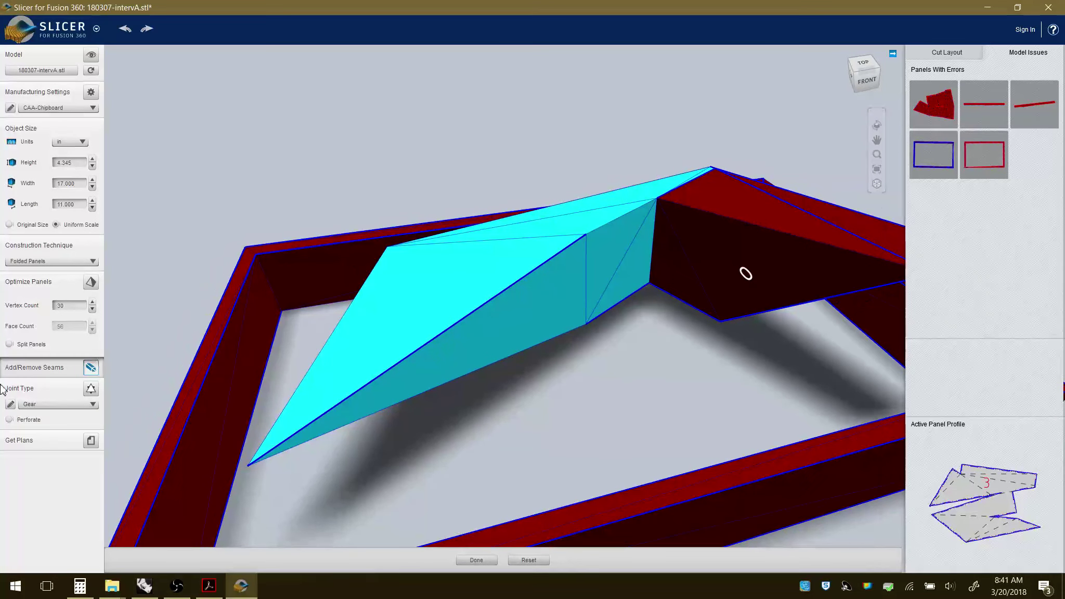
Change the construction technique to 3D Slices and inspect the sliced model up close.
left_click(76, 264)
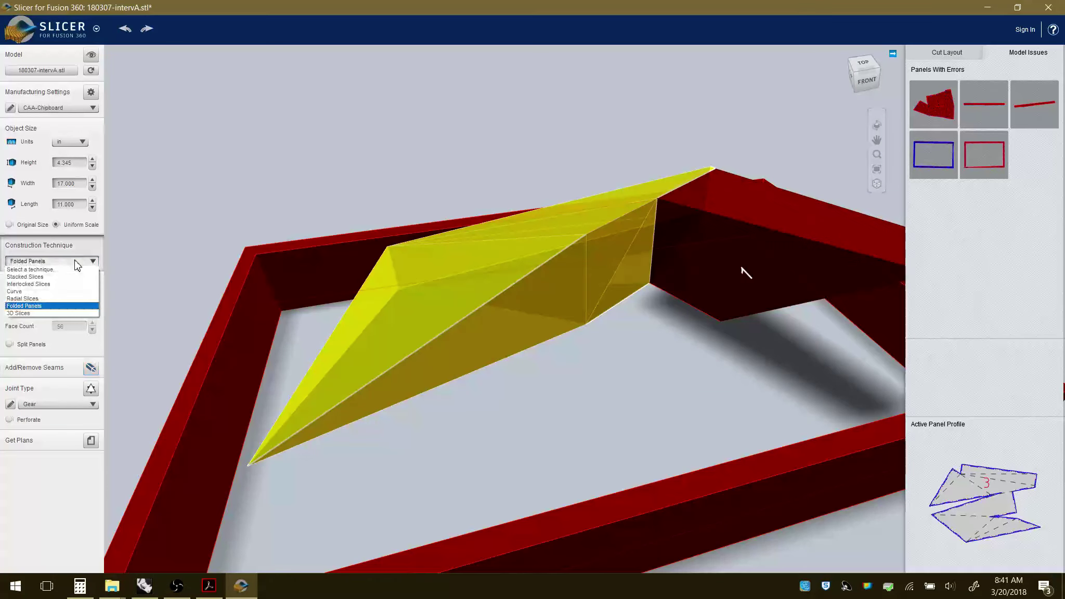
left_click(49, 313)
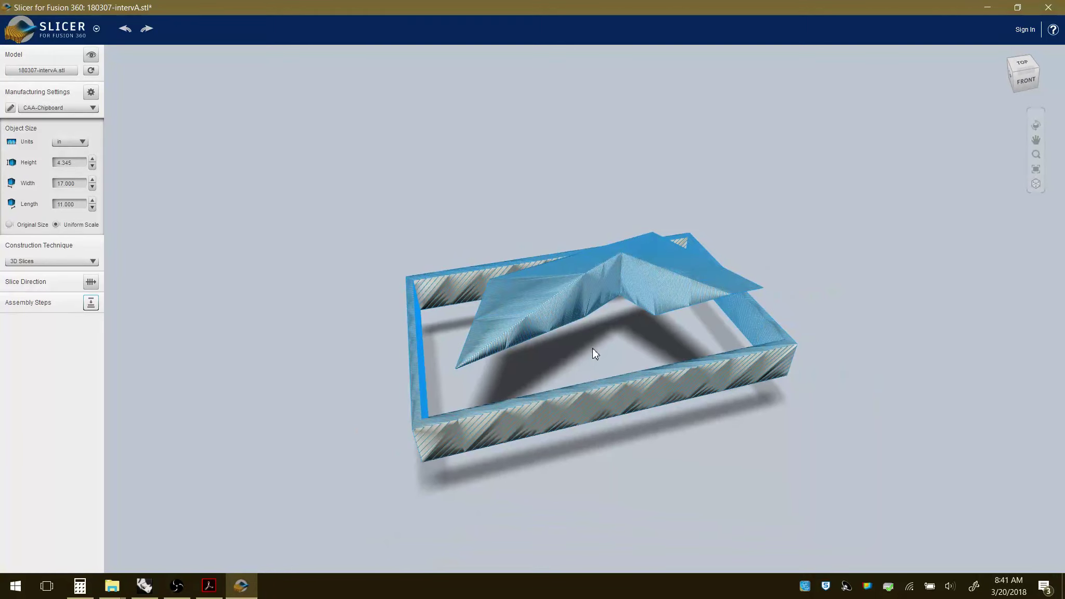
left_click_drag(592, 348, 484, 332)
scroll(710, 339, "up", 5)
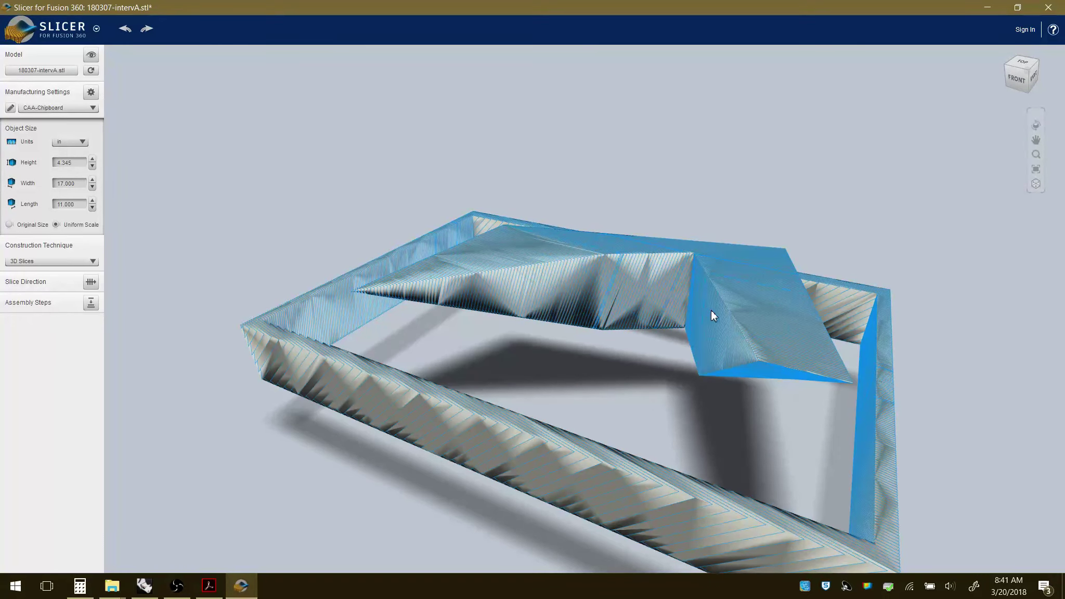
Change the construction technique to Radial Slices.
left_click(40, 262)
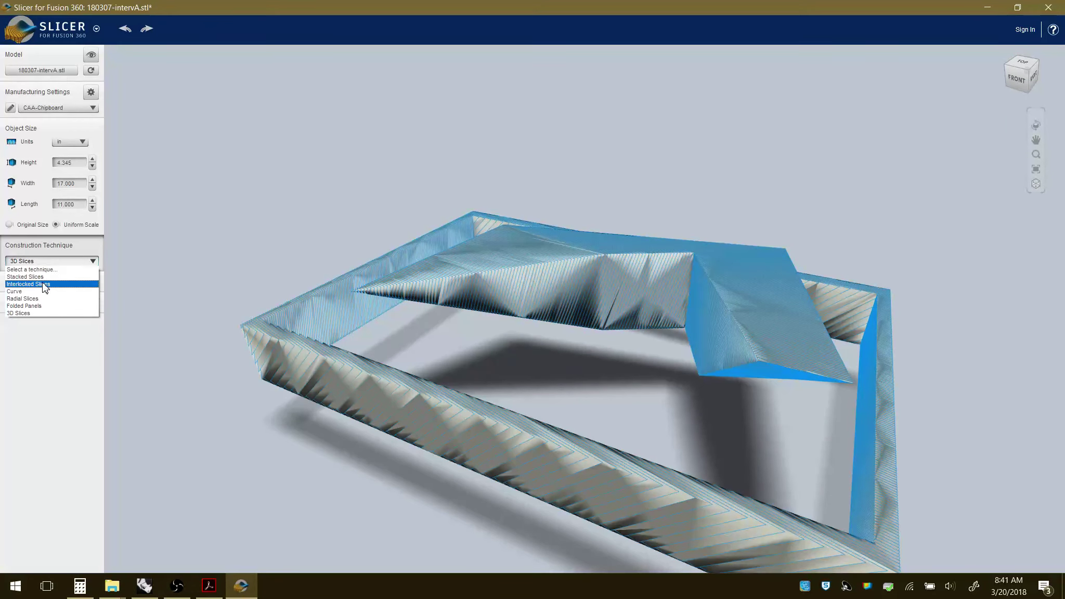
left_click(34, 299)
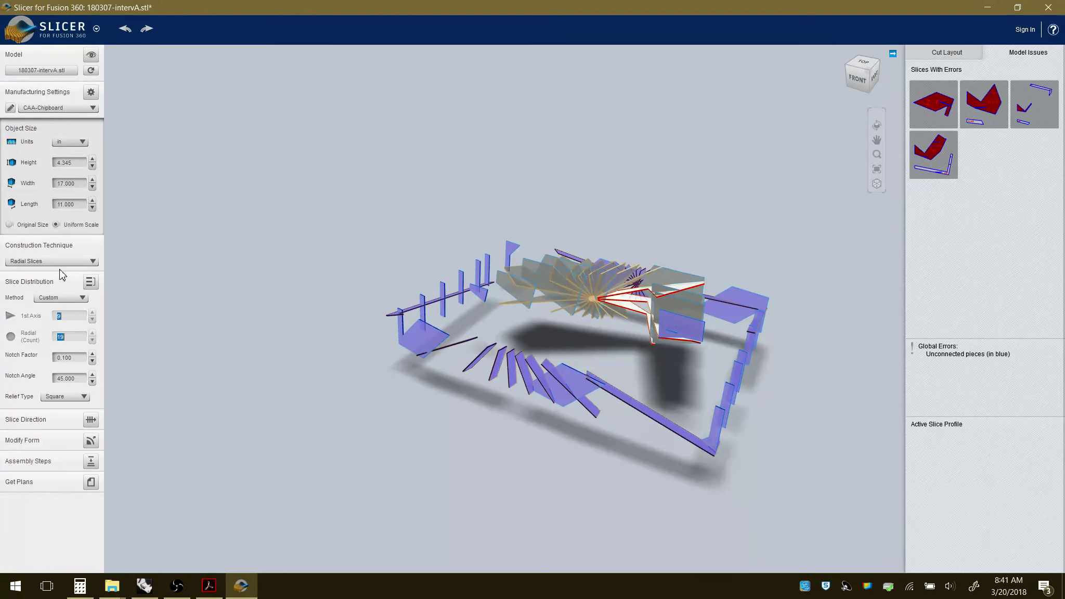
Change the construction technique to Interlocked Slices and inspect the sliced model from its right side.
left_click(59, 261)
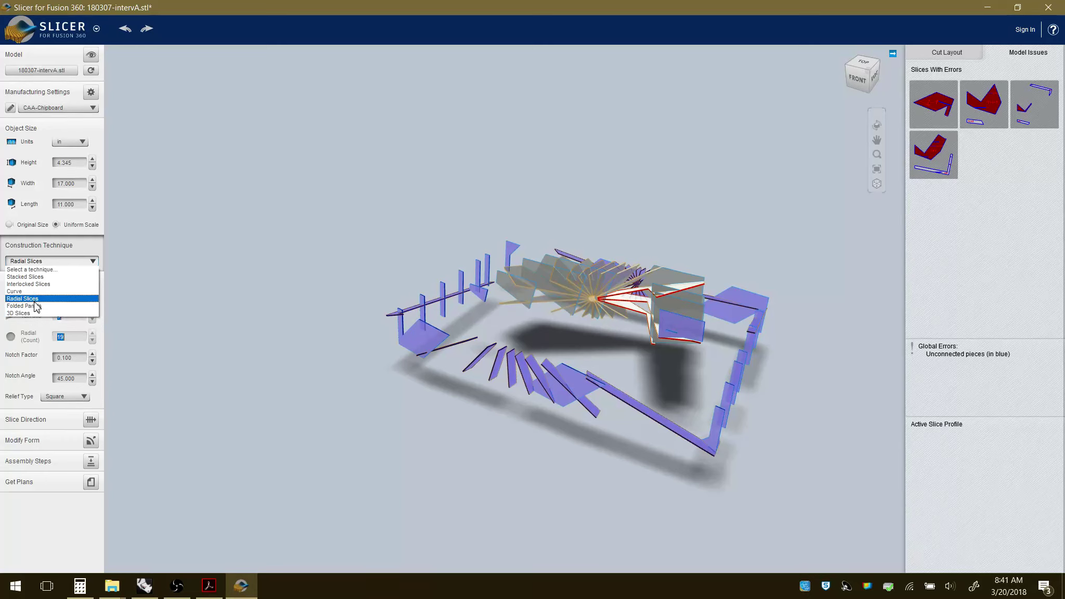
left_click(157, 379)
left_click(81, 261)
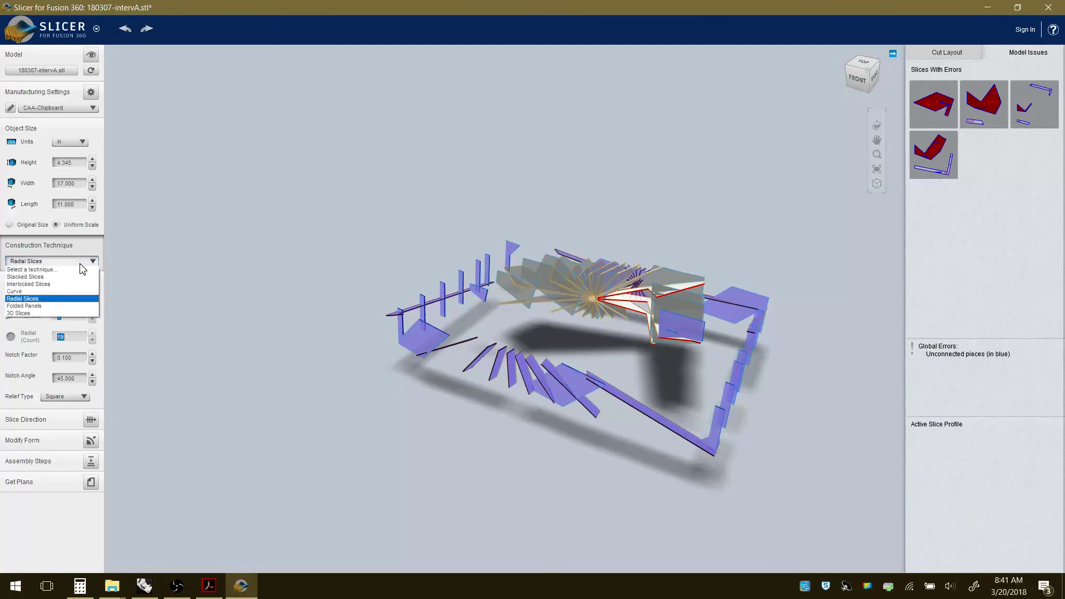
left_click(44, 289)
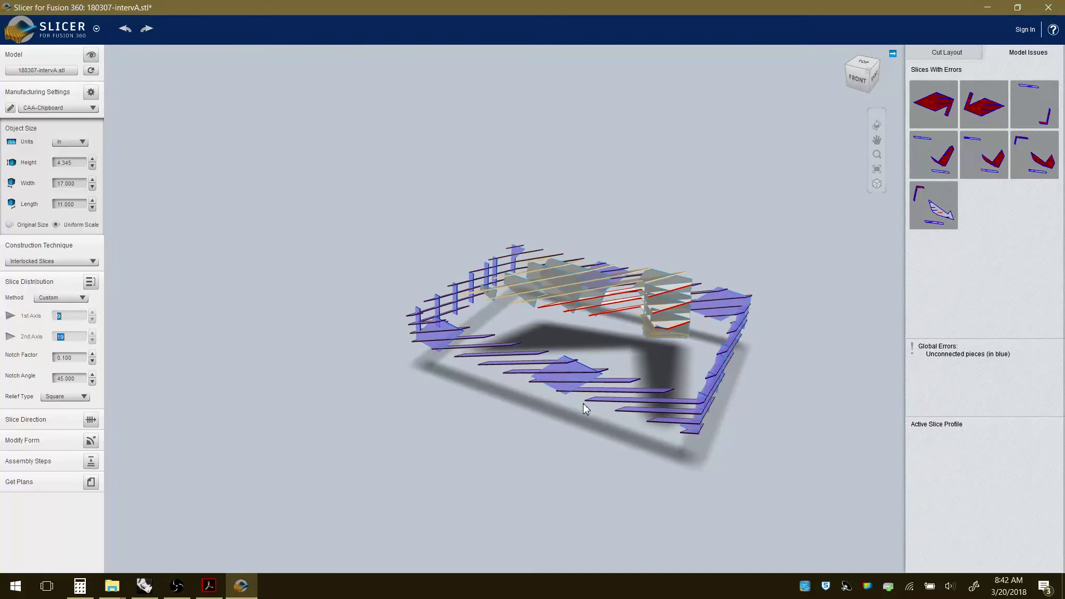
left_click_drag(584, 403, 679, 366)
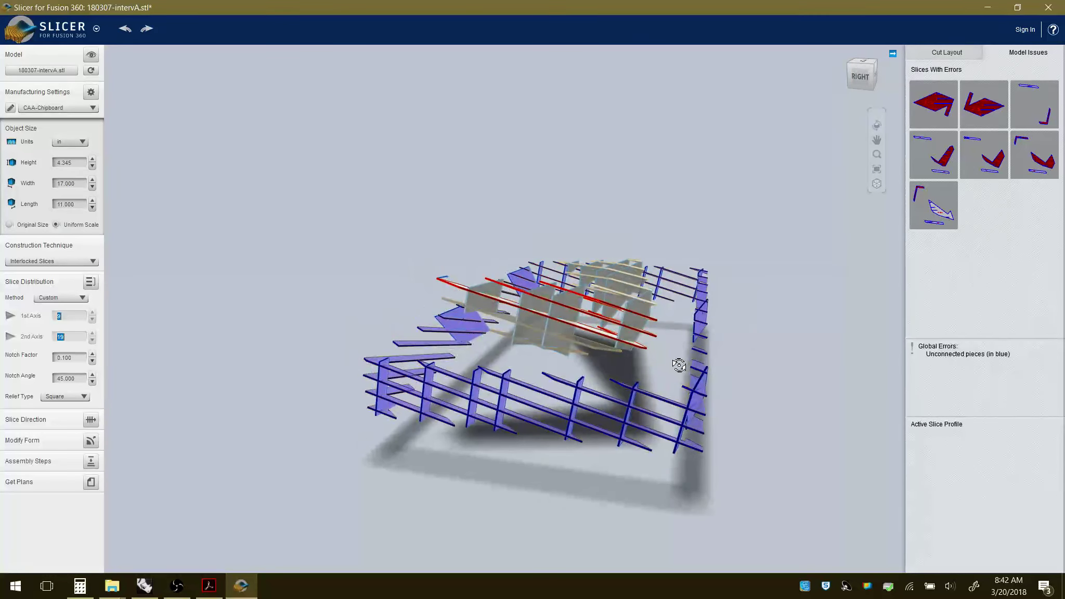
Distribute the interlocked slices by count, with 10 on the 1st axis and 23 on the 2nd axis.
left_click(93, 314)
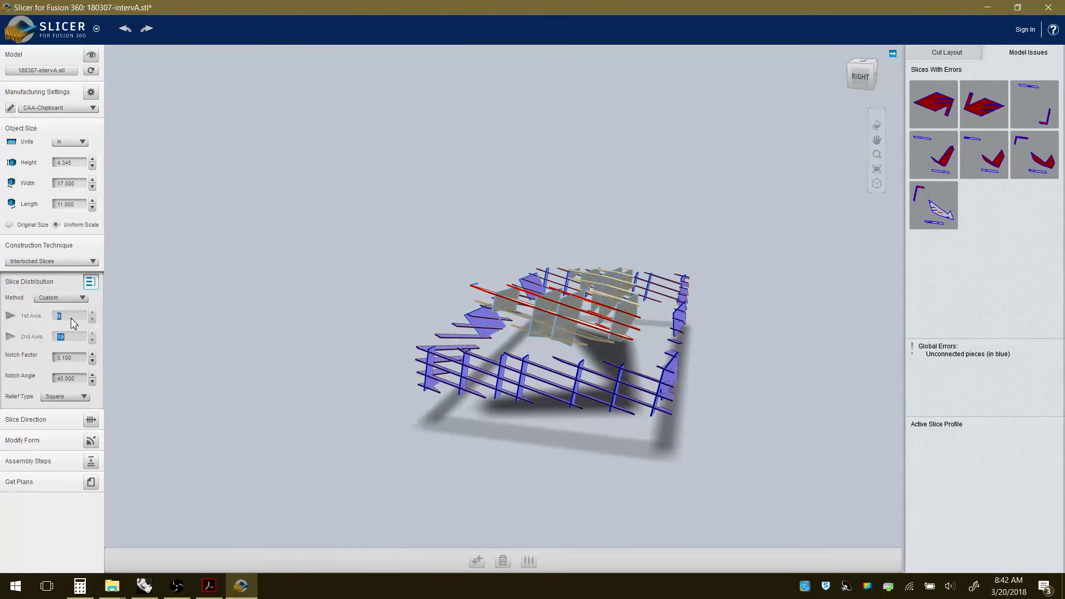
left_click(57, 299)
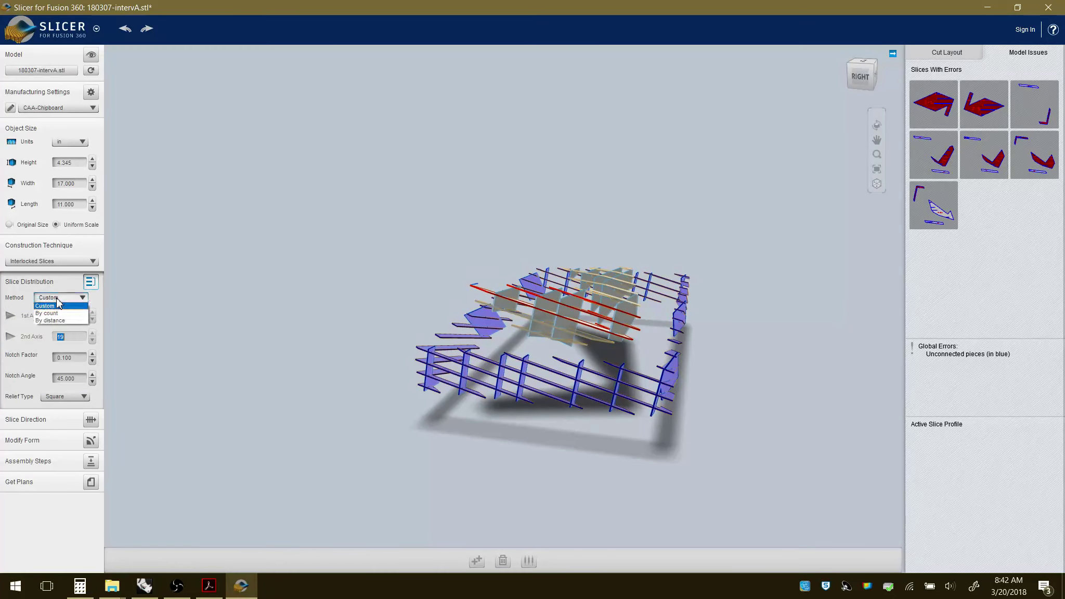
left_click(57, 313)
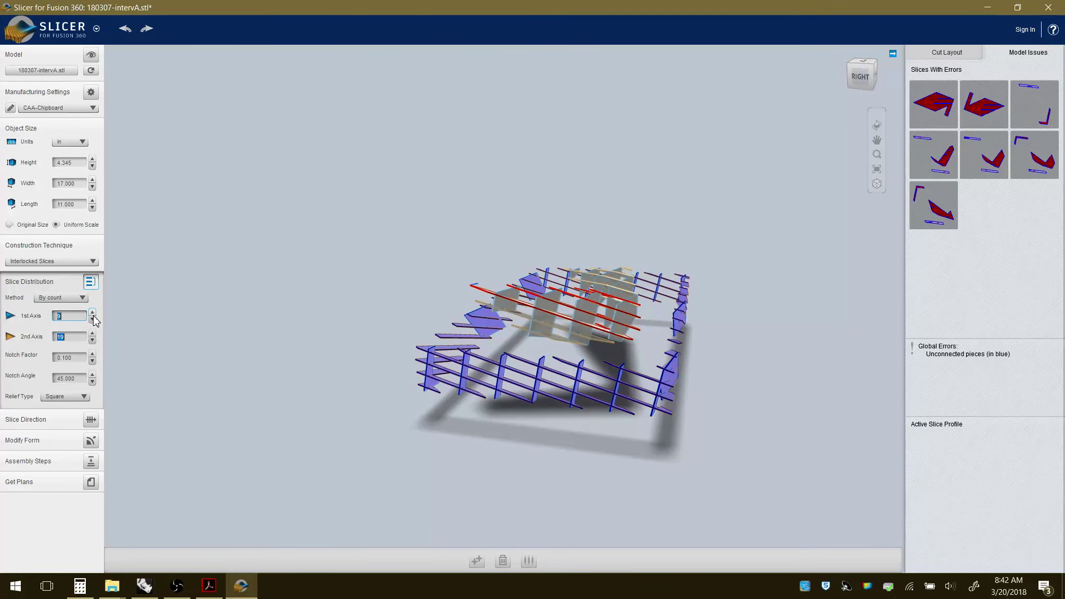
left_click(92, 313)
left_click(93, 313)
left_click(93, 333)
left_click(93, 333)
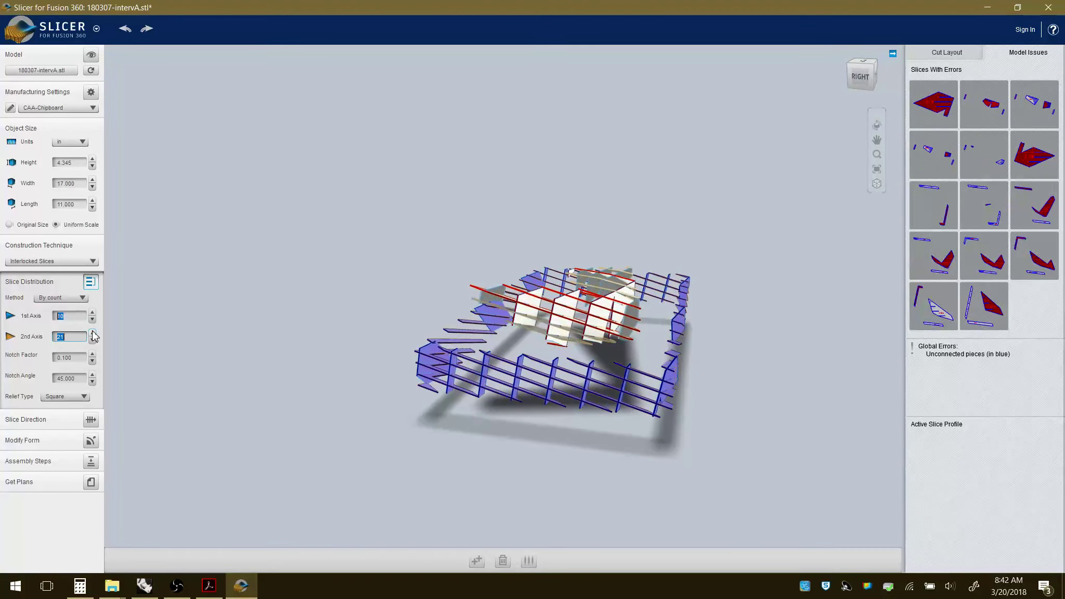
left_click(92, 334)
left_click(92, 333)
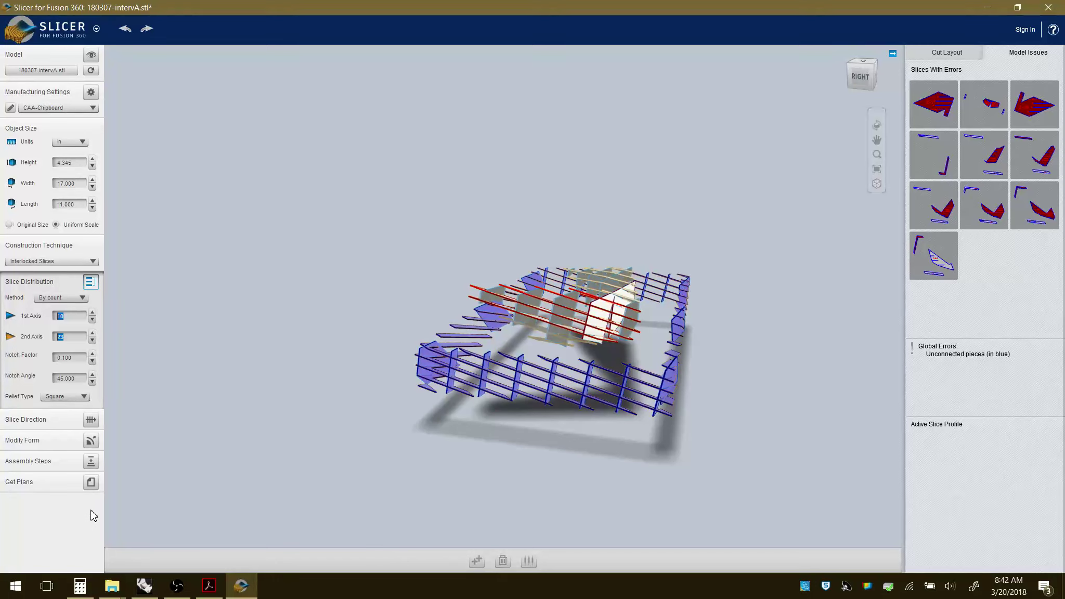
Generate the cutting plans and export them to the computer as DXF in 180320-SLICER_intrv.zip, in the 2018 folder.
left_click(91, 483)
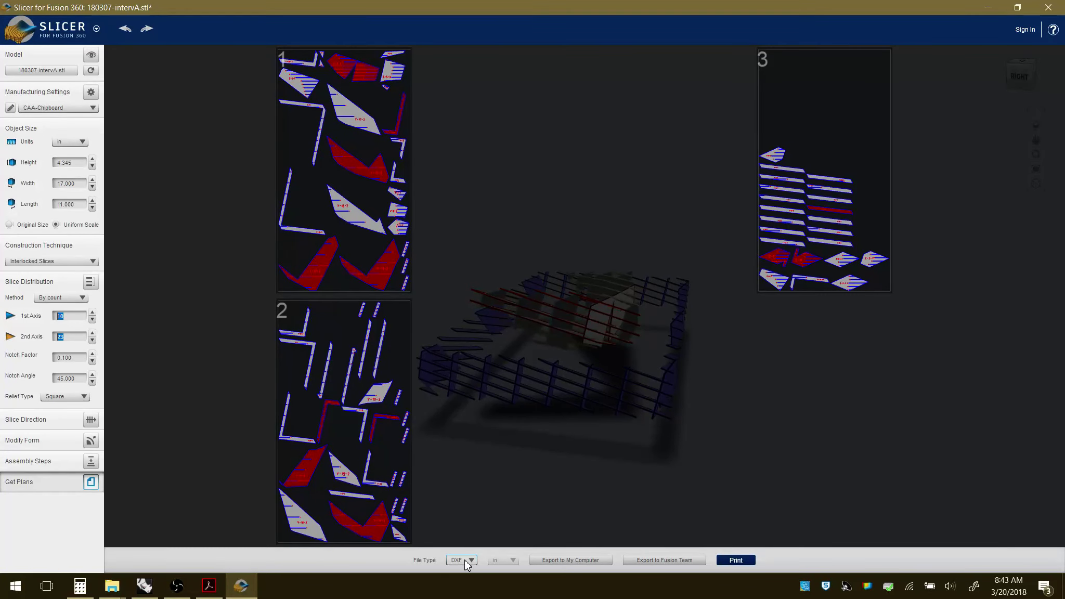
left_click(571, 559)
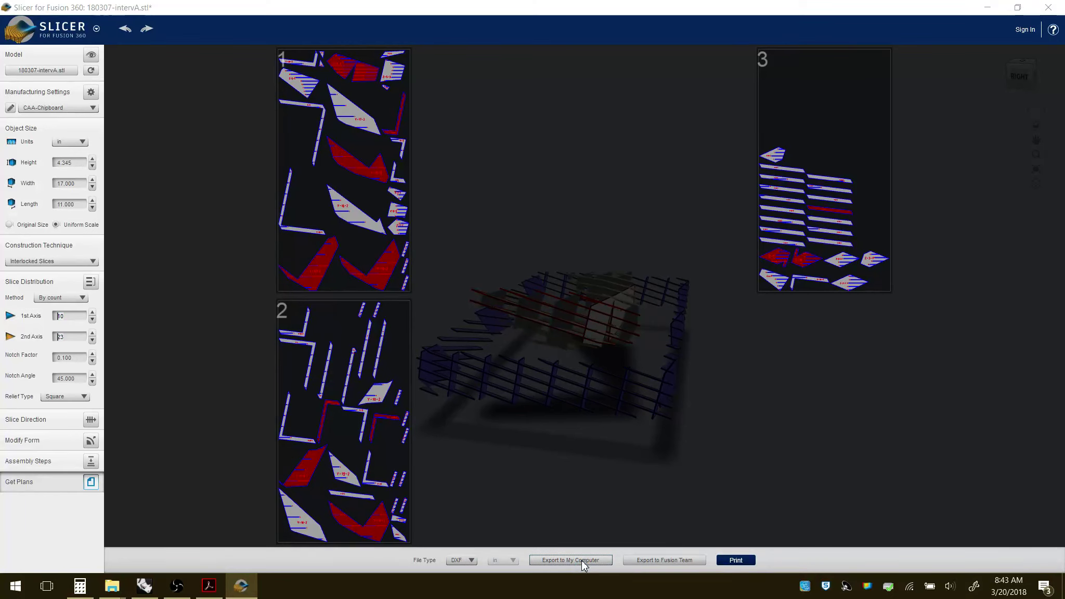
left_click(315, 141)
double_click(243, 291)
left_click(289, 291)
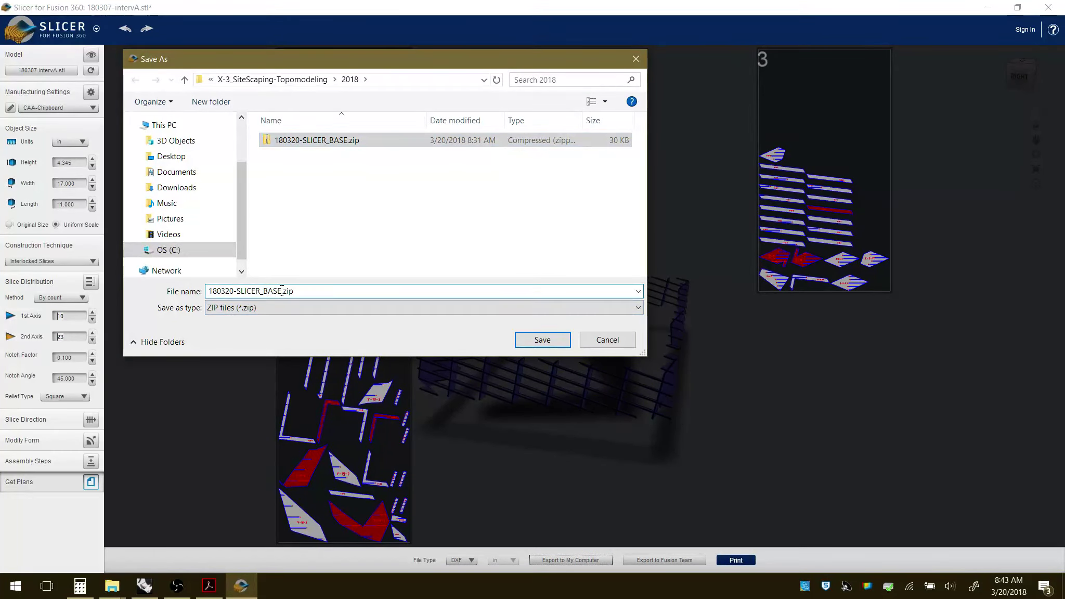
key("BackSpace")
key("BackSpace")
key("BackSpace")
key("BackSpace")
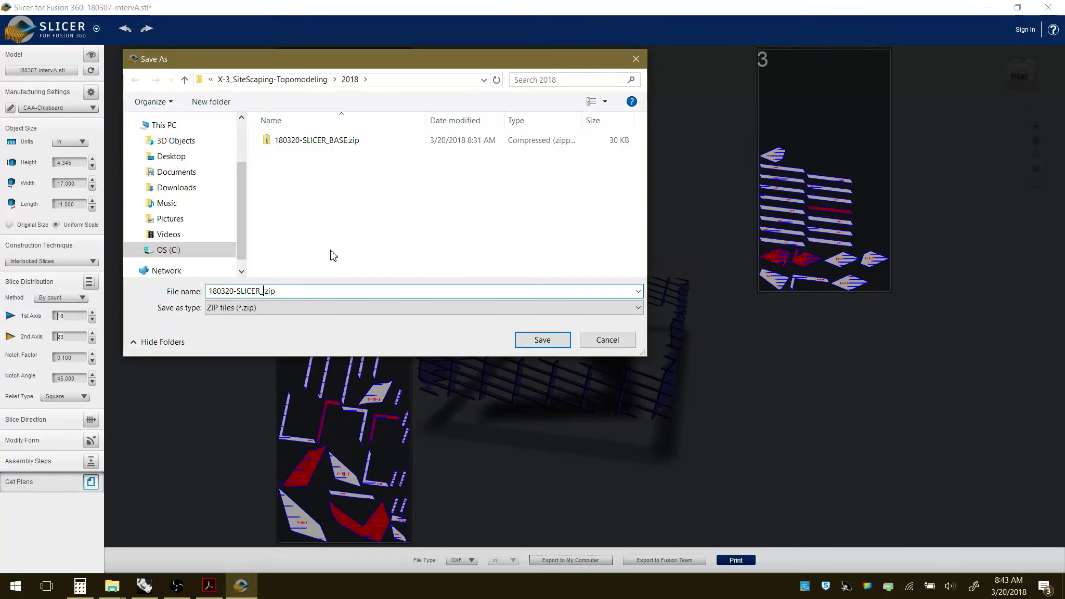
type("intrv")
left_click(565, 345)
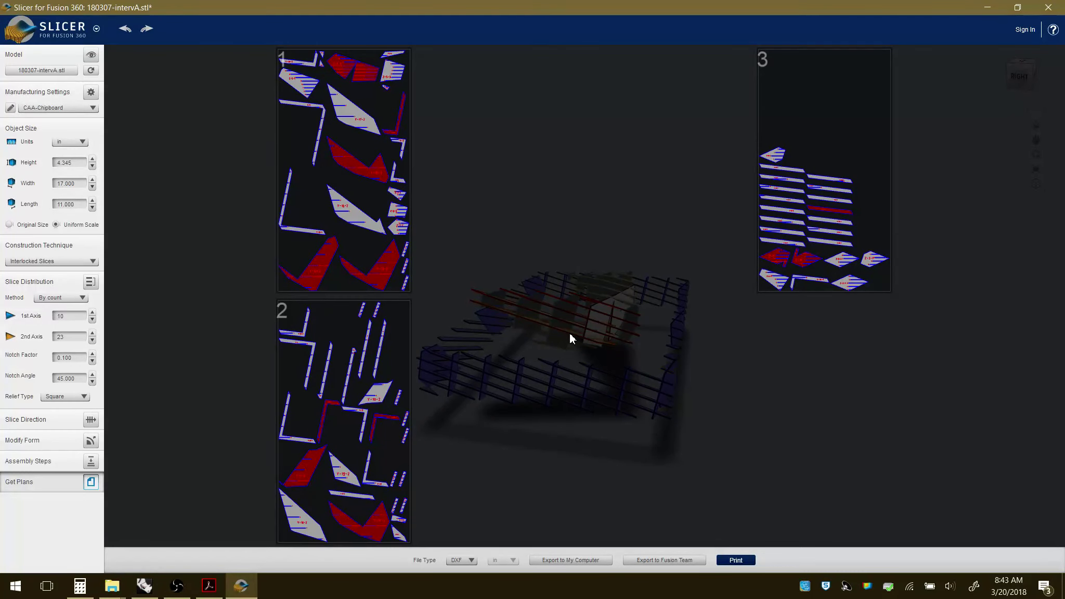
Show the assembly steps, rewind the sequence to its start, and view the first part from a front-right angle.
left_click(91, 461)
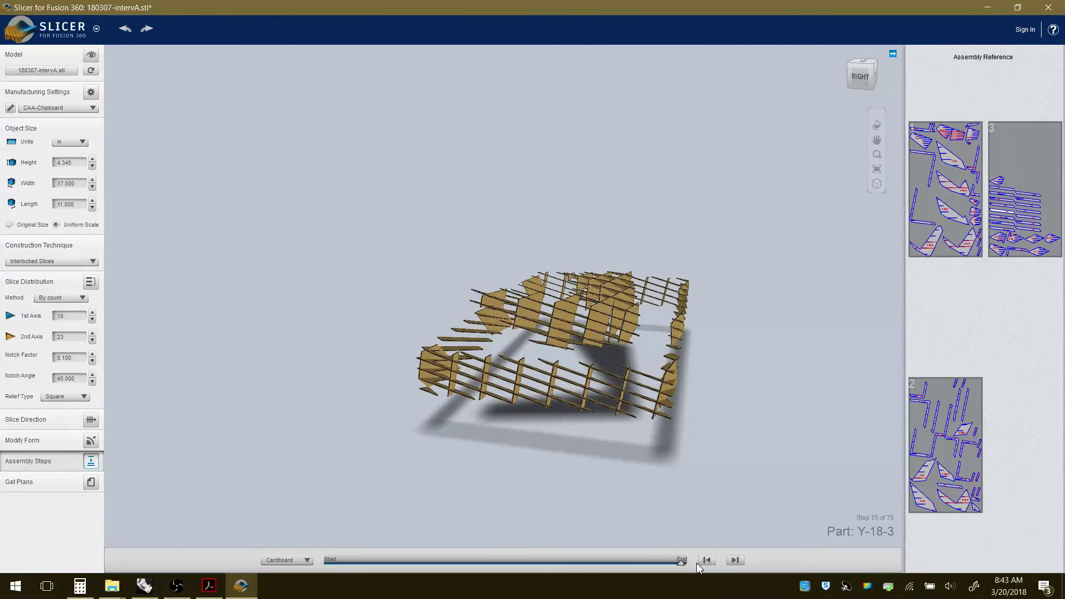
left_click_drag(679, 564, 317, 568)
left_click_drag(507, 434, 689, 455)
Advance the assembly sequence part by part past step 45 of 75 to examine how the slices fit together.
left_click(735, 560)
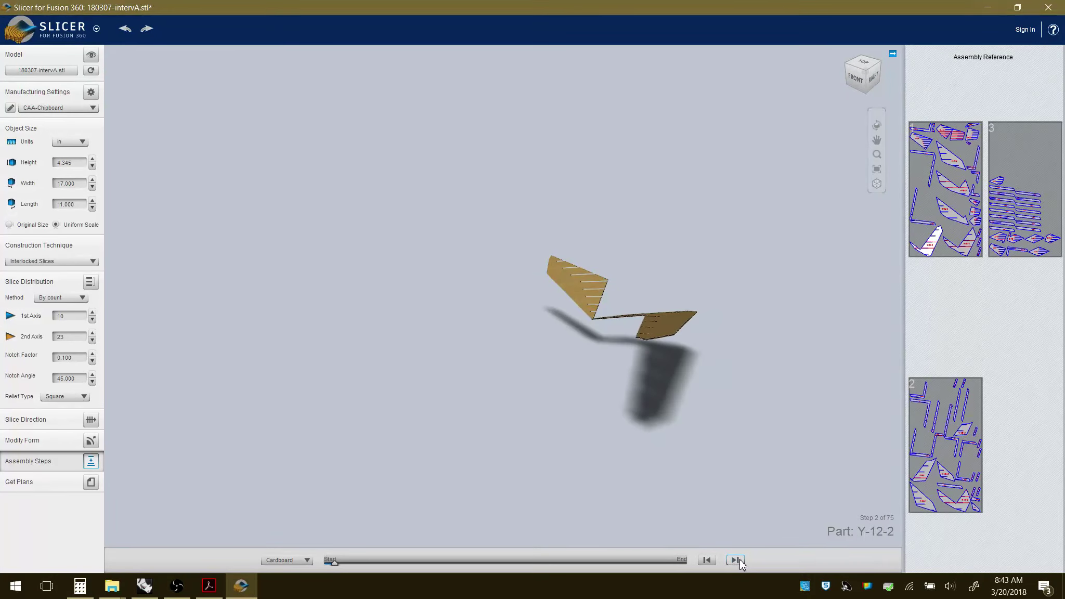
left_click_drag(604, 415, 682, 340)
left_click(735, 560)
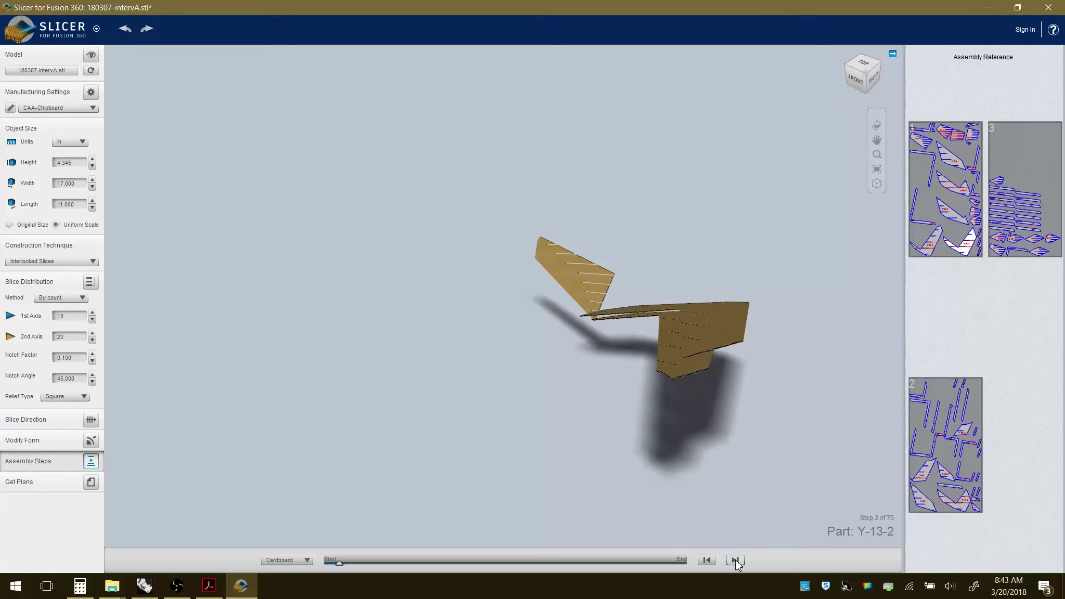
left_click(735, 560)
left_click(735, 560)
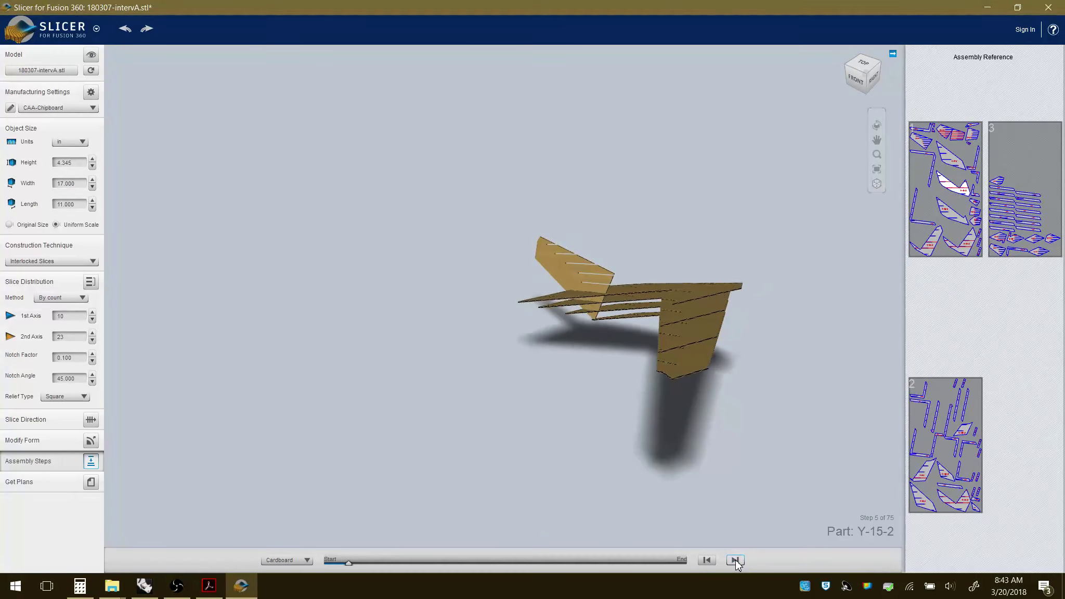
left_click(735, 560)
left_click(735, 560)
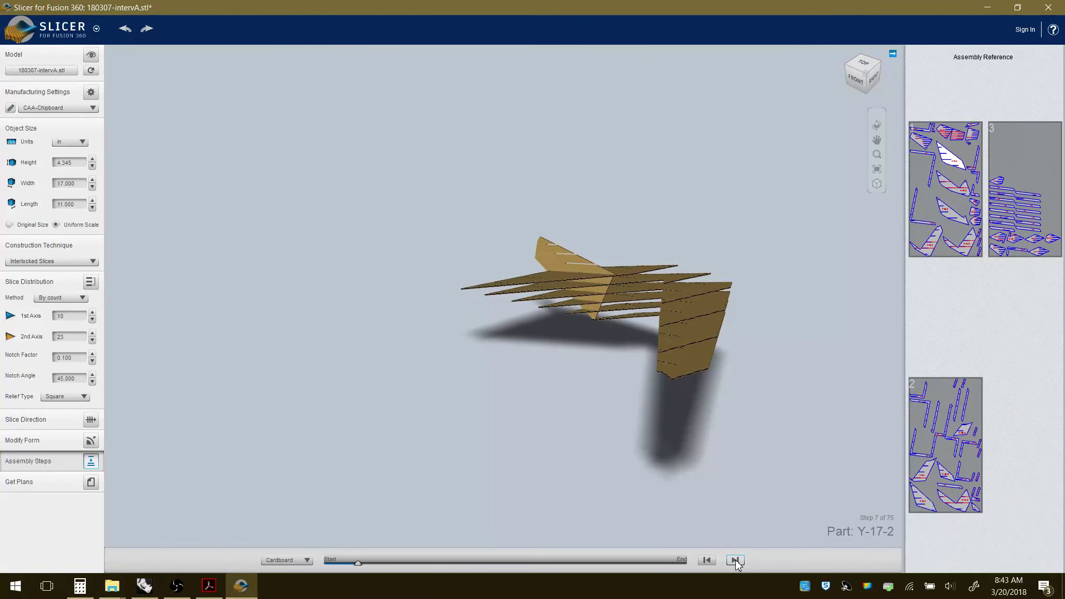
left_click(735, 560)
left_click(736, 560)
left_click(735, 560)
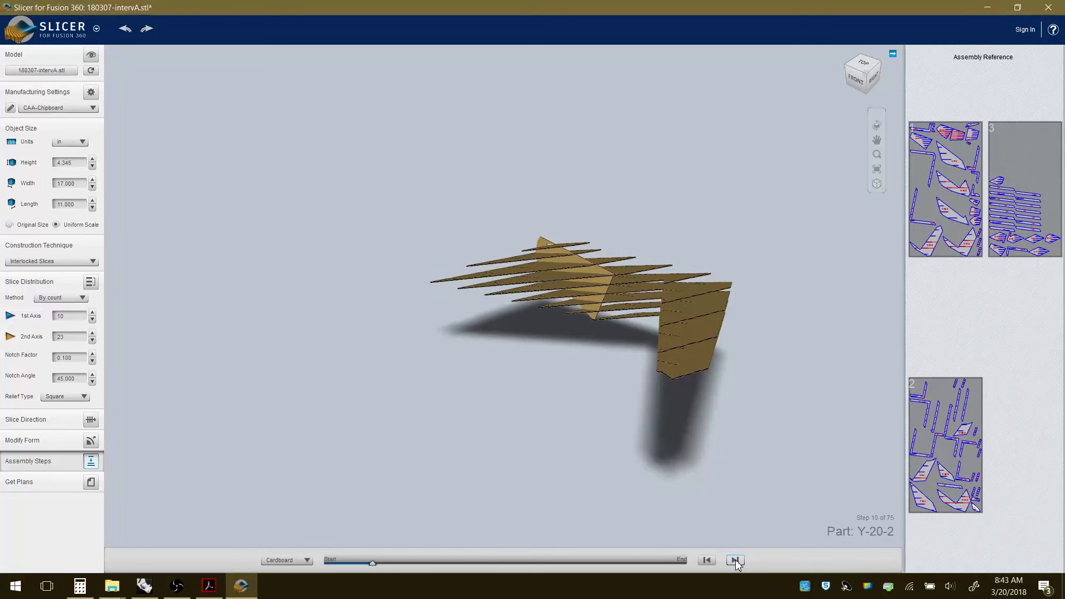
left_click(735, 560)
left_click(735, 560)
left_click(735, 560)
left_click(735, 560)
left_click(735, 559)
left_click(735, 559)
left_click(735, 560)
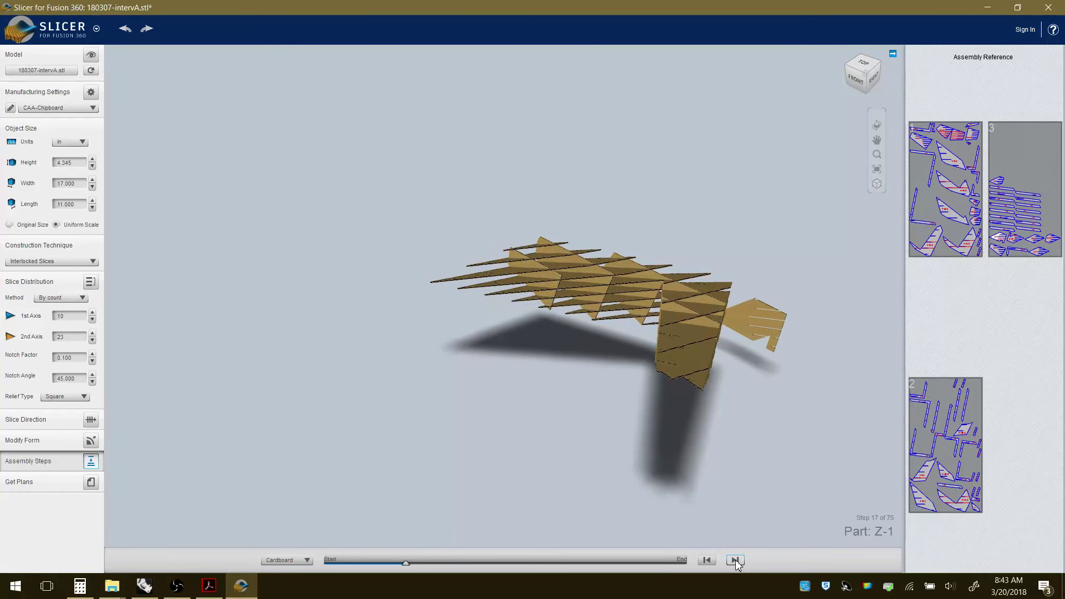
left_click(735, 560)
left_click(735, 560)
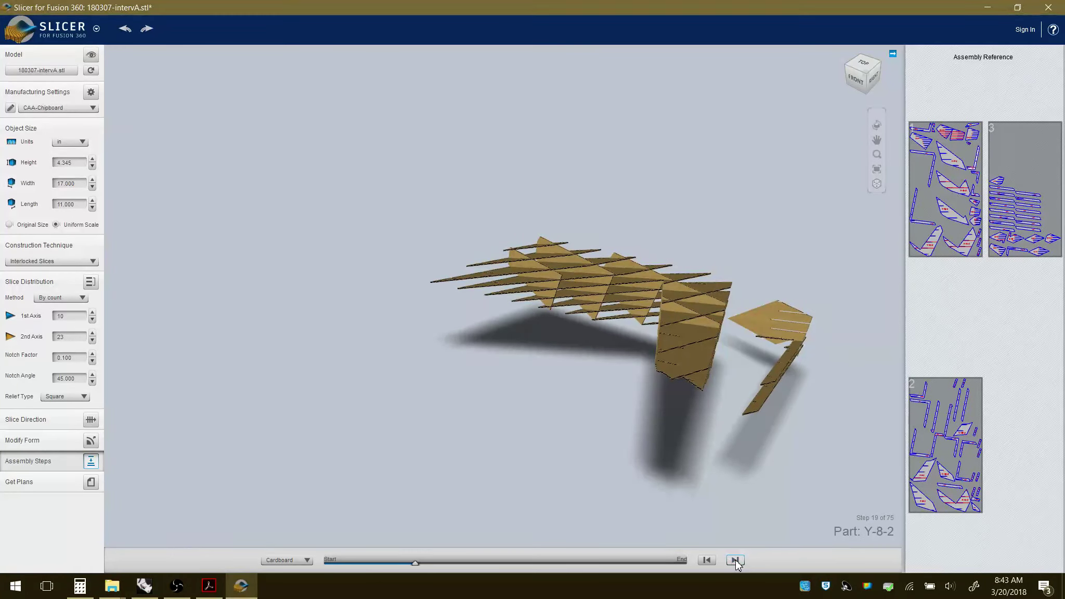
left_click(735, 560)
left_click(735, 559)
left_click(735, 560)
left_click(735, 560)
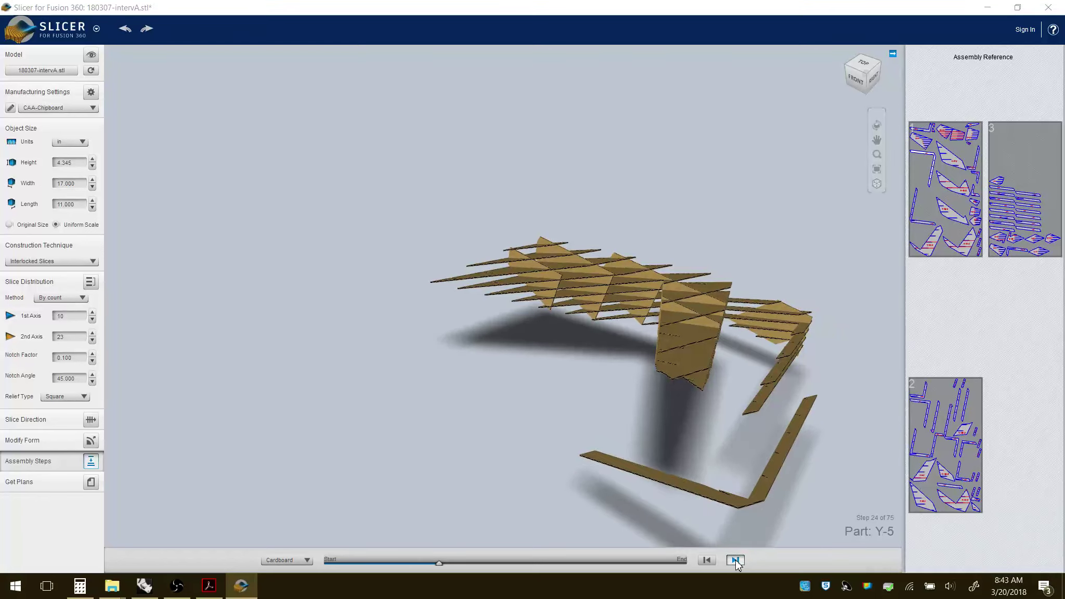
left_click(735, 560)
left_click(735, 560)
left_click(735, 560)
left_click(735, 560)
left_click(735, 560)
left_click(735, 560)
left_click(735, 559)
left_click(735, 560)
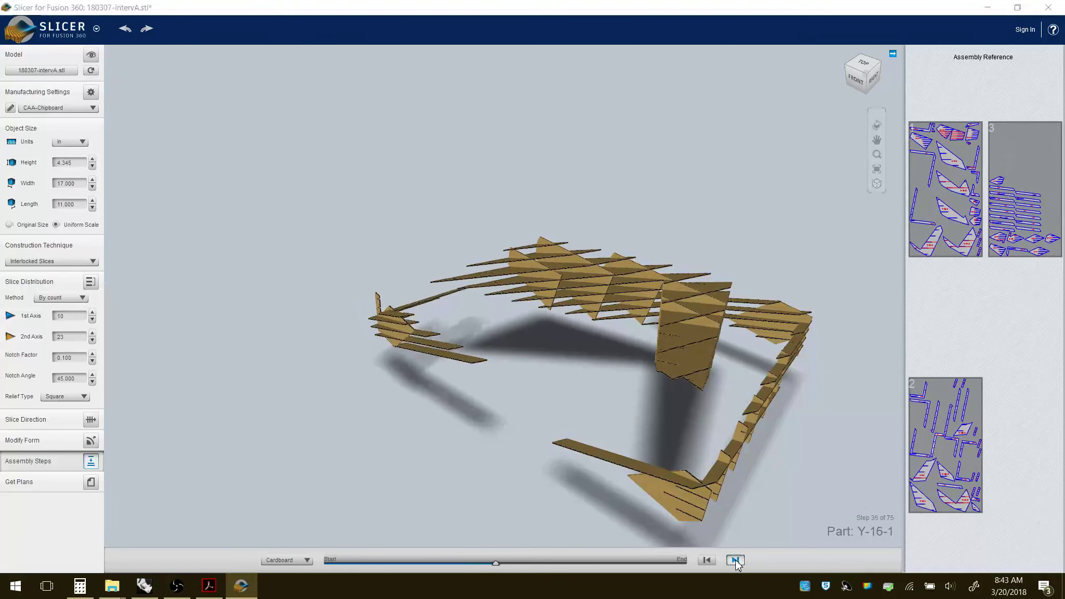
left_click(735, 559)
left_click(735, 560)
left_click(736, 560)
left_click(735, 560)
left_click(735, 560)
left_click(735, 560)
left_click(735, 560)
left_click(735, 560)
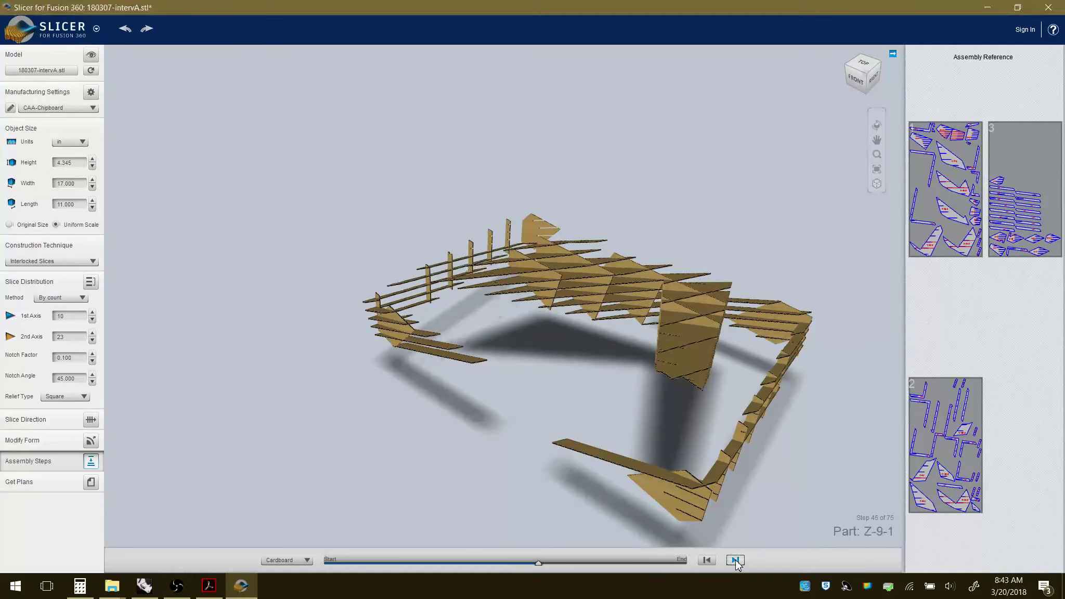
left_click(735, 560)
left_click(735, 559)
left_click(735, 560)
Minimize Slicer and close the Calculator to uncover the Rhino site model.
left_click(981, 8)
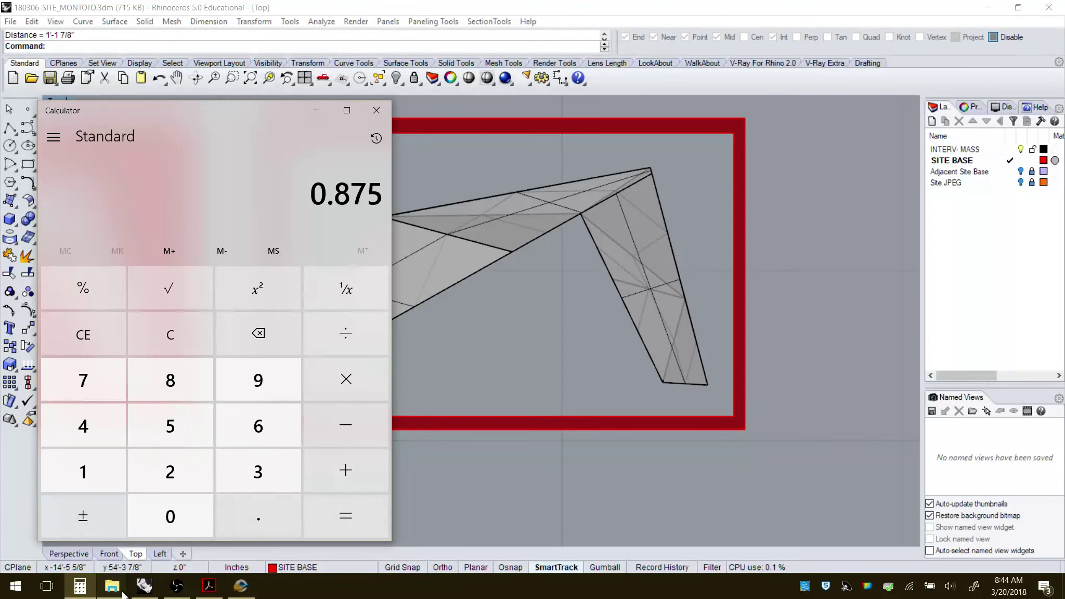
left_click(146, 591)
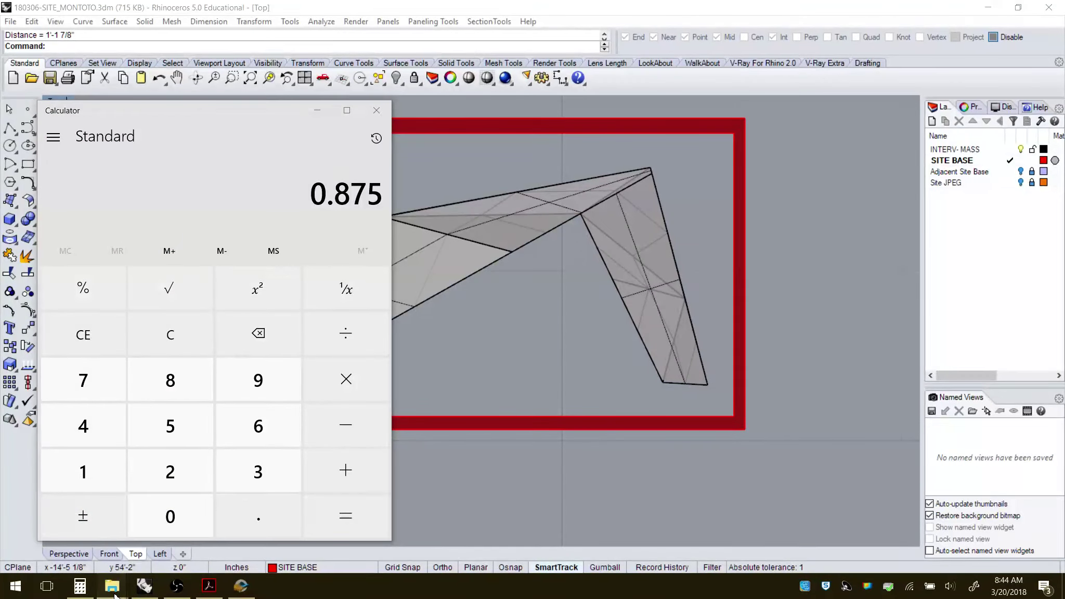
left_click(376, 110)
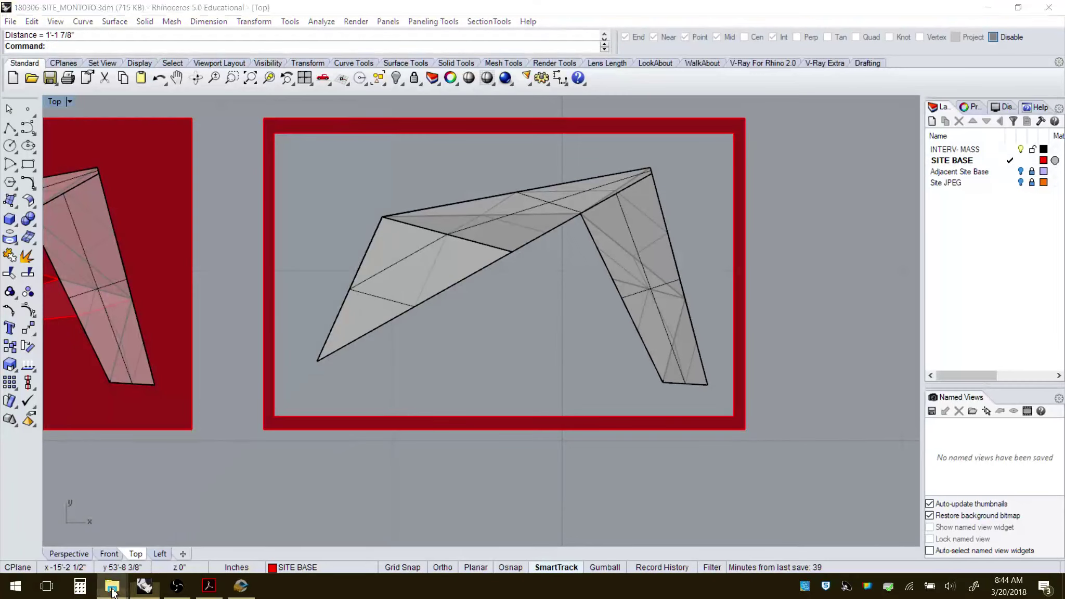
Switch to File Explorer and bring up the 2018 folder of X-3_SiteScaping-Topomodeling.
mouse_move(113, 591)
left_click(174, 528)
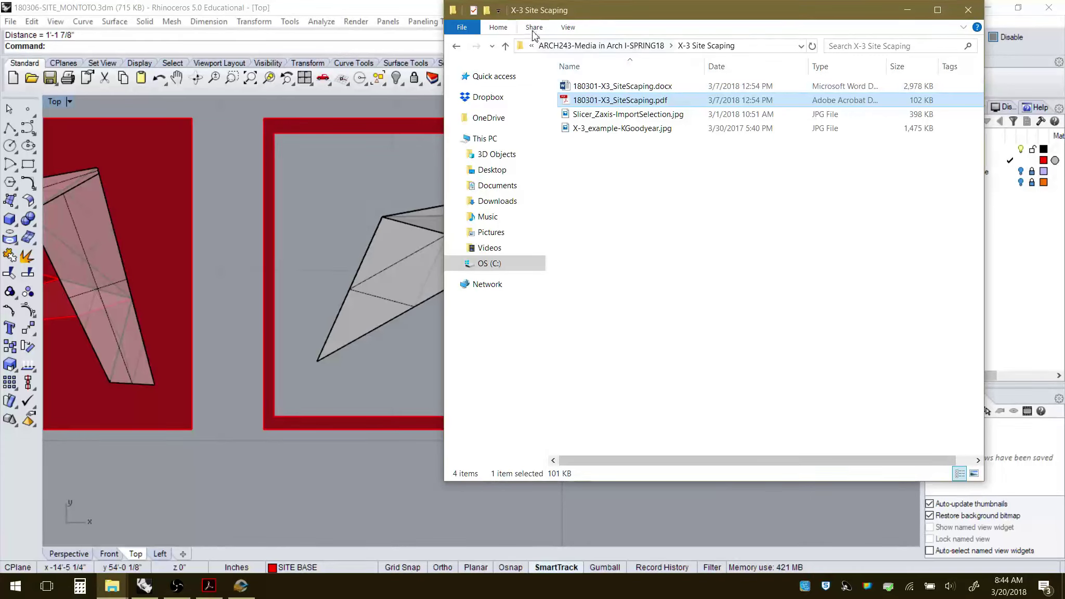
left_click(457, 48)
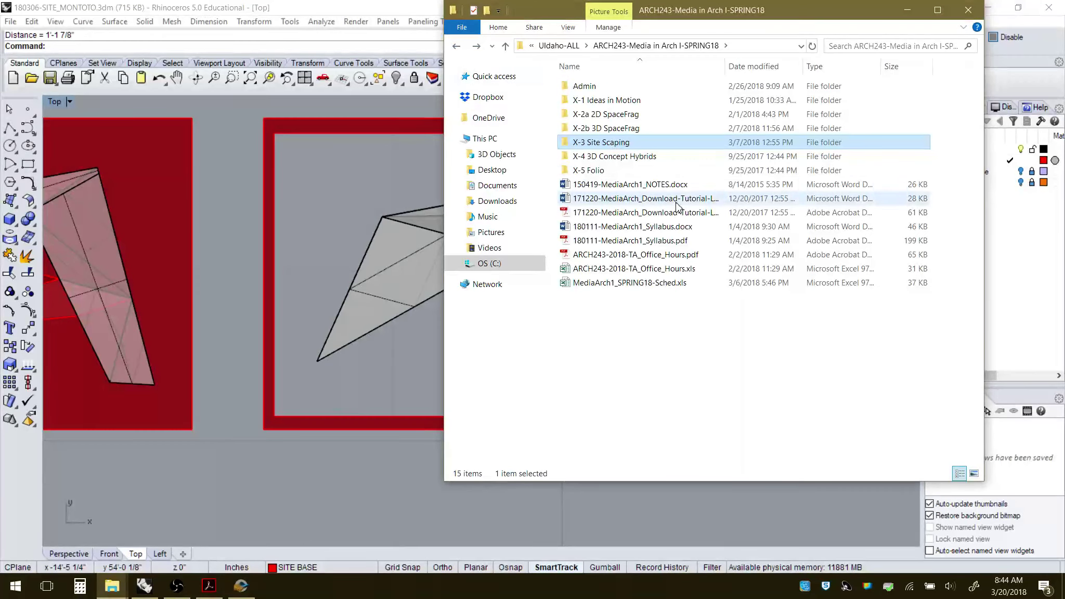
mouse_move(112, 586)
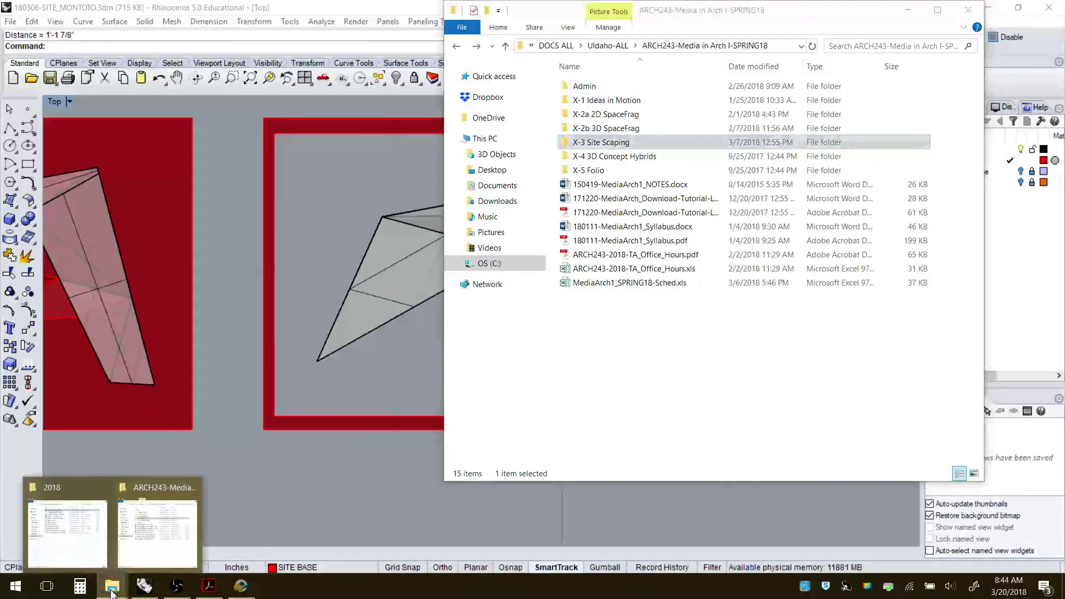
left_click(86, 537)
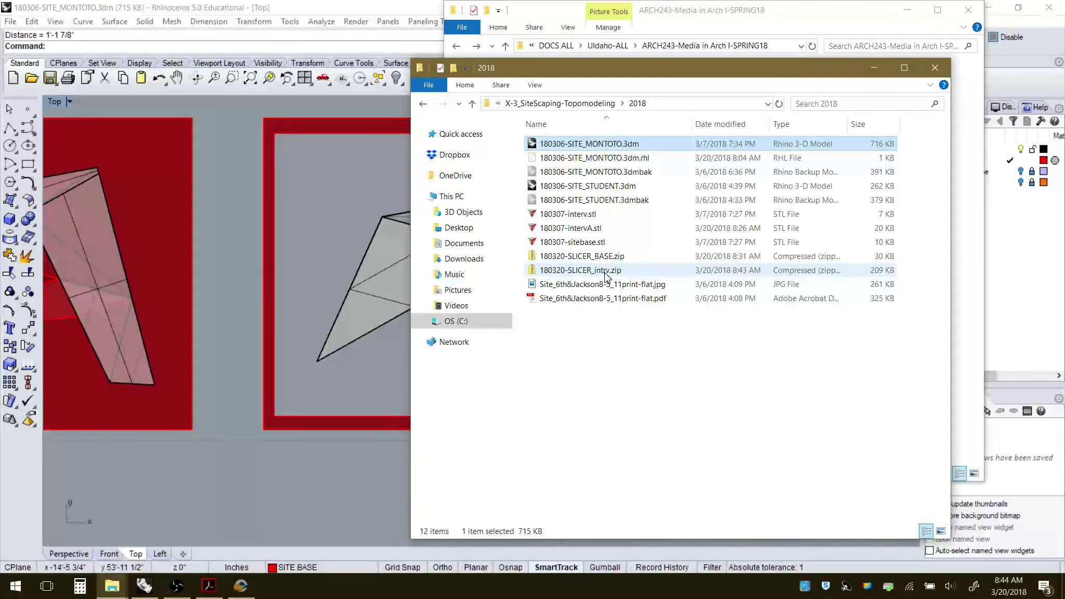
Copy the three DXF files from 180320-SLICER_intrv.zip into the 2018 folder and close the archive's window.
double_click(605, 270)
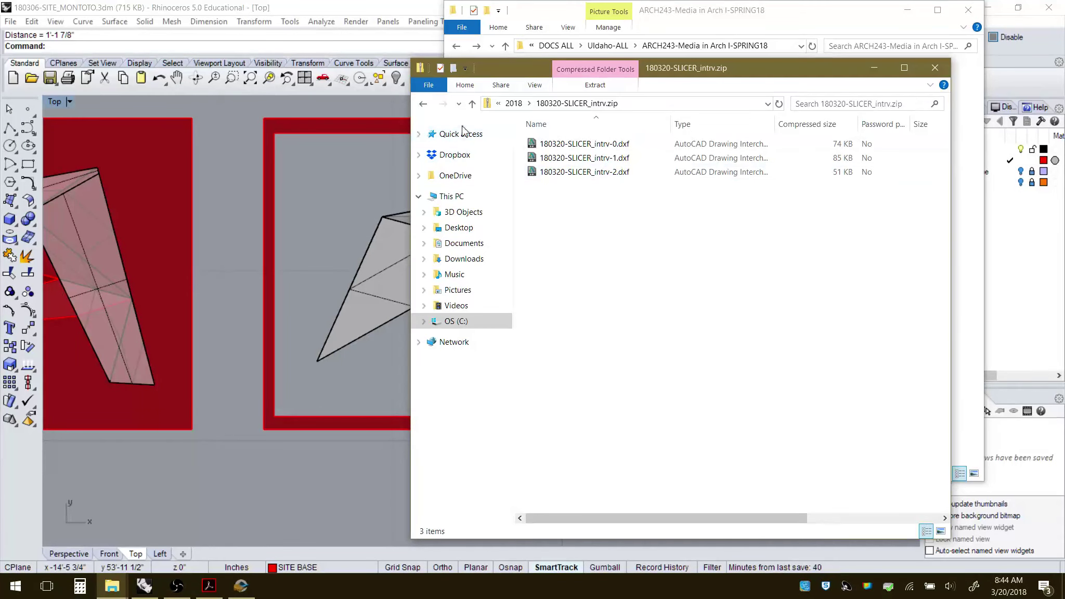
left_click(424, 105)
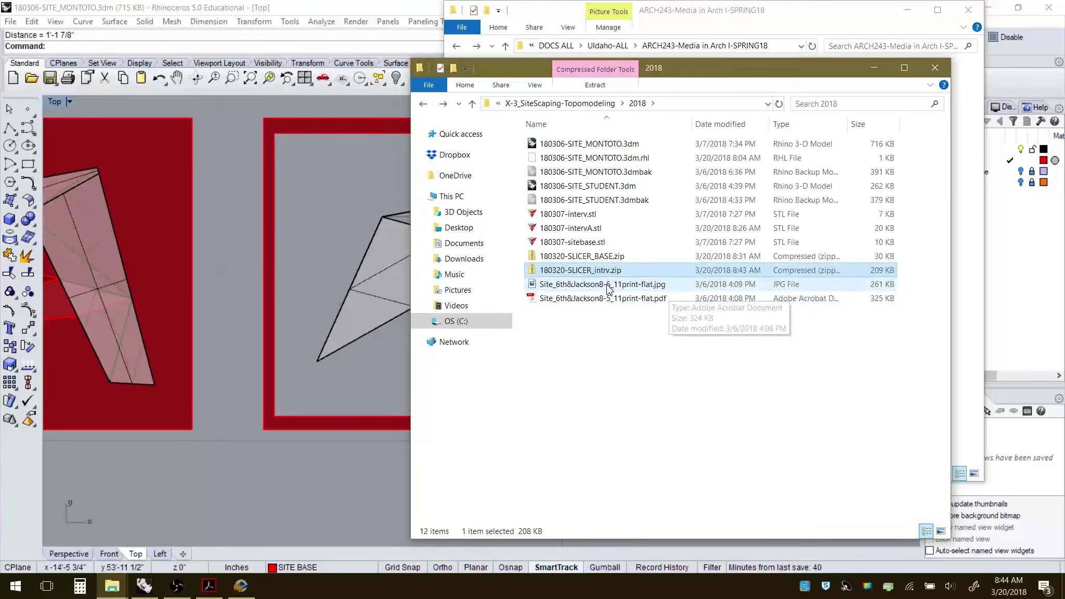
right_click(576, 270)
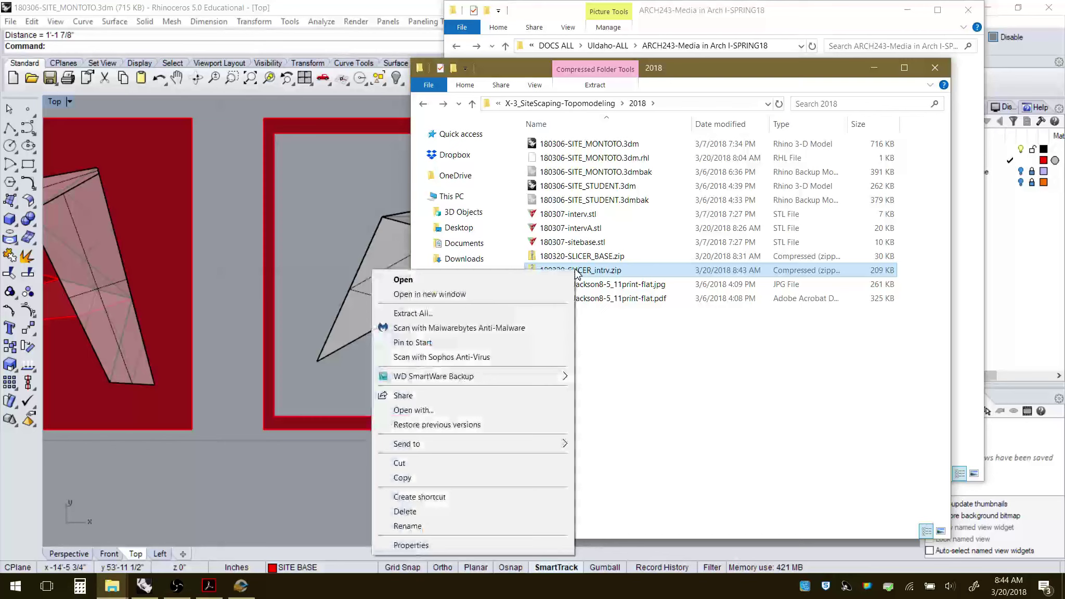
left_click(481, 297)
left_click_drag(811, 28, 388, 110)
left_click_drag(341, 319, 765, 487)
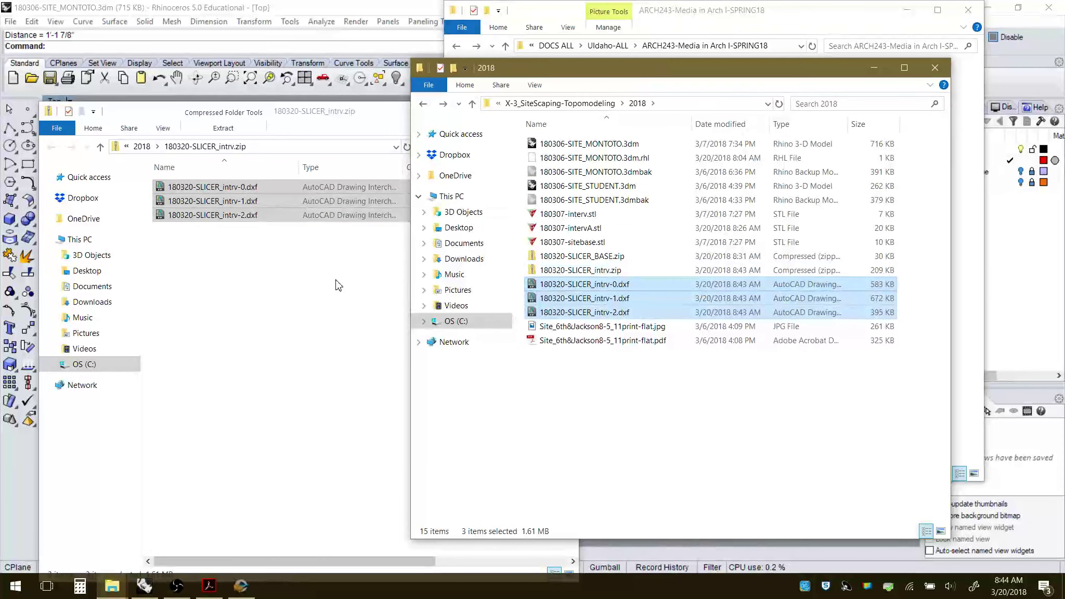
left_click(351, 112)
left_click(563, 110)
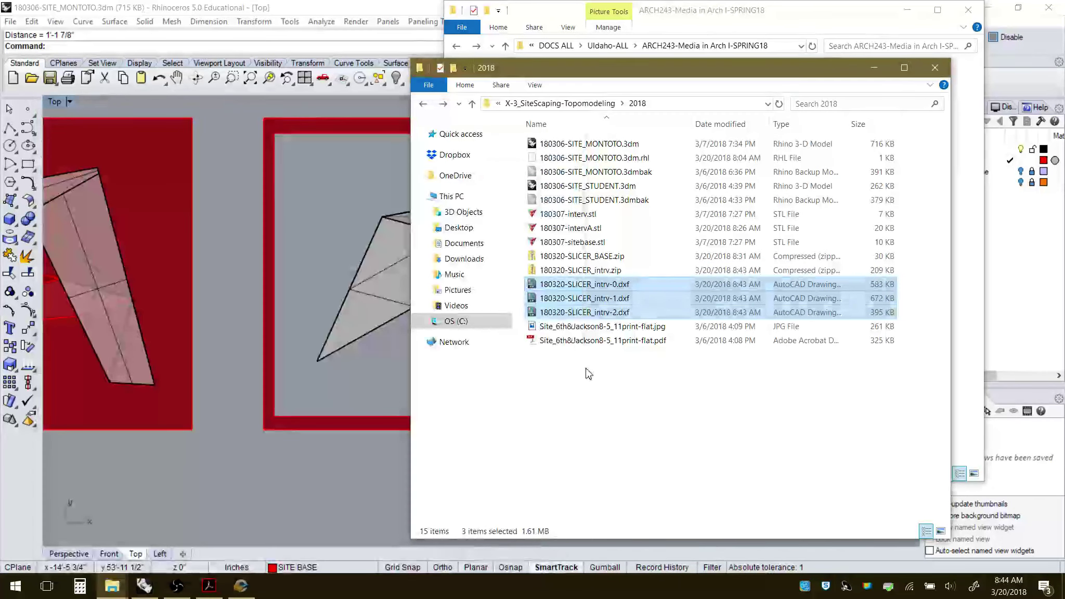
Delete the 180320-SLICER_intrv.zip archive from the 2018 folder.
left_click(592, 270)
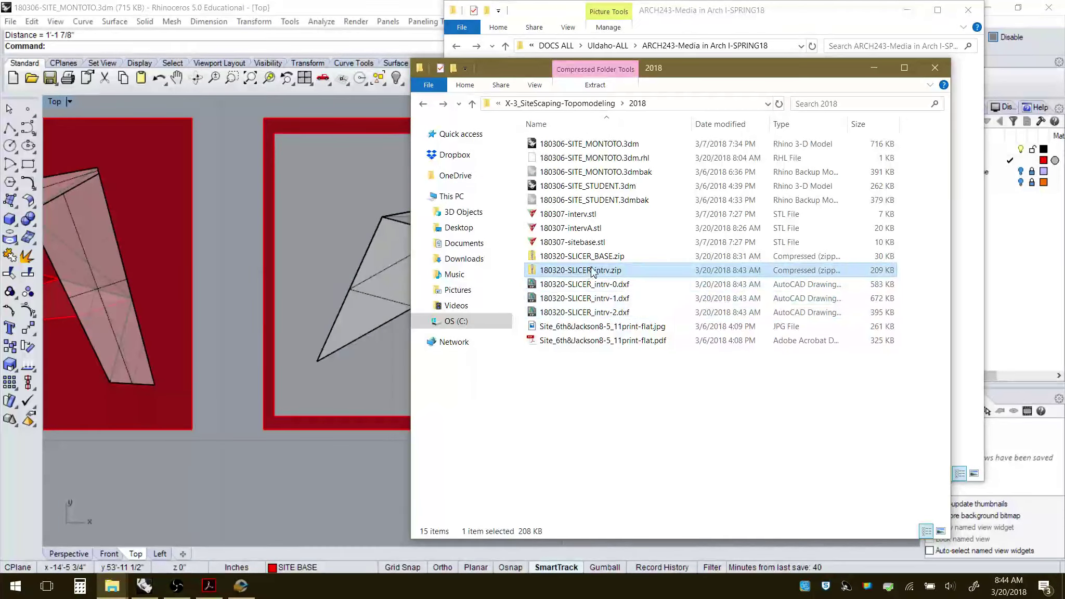
key("Delete")
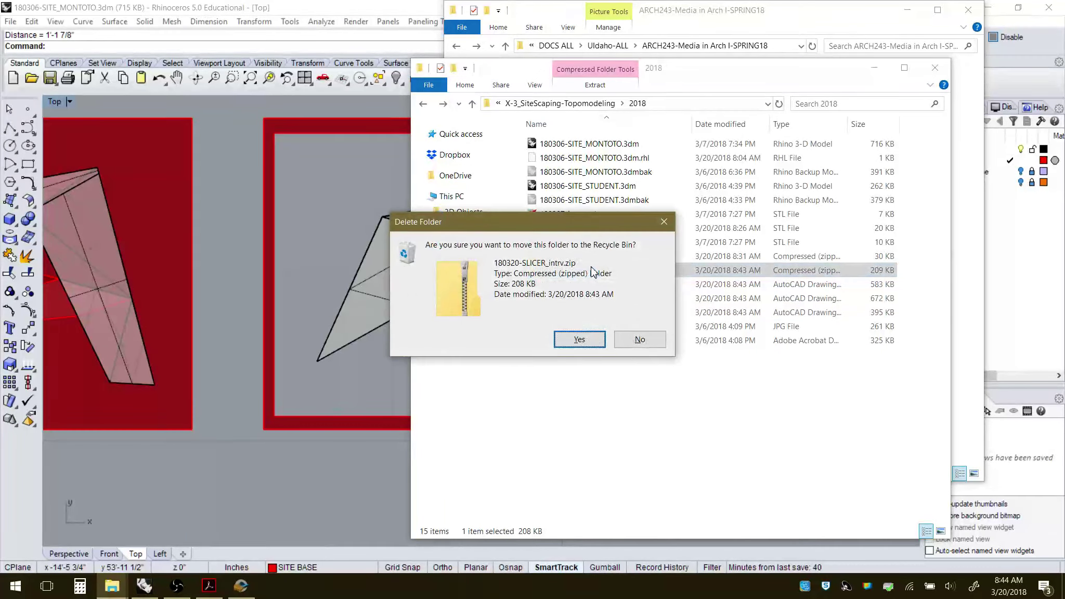
left_click(600, 338)
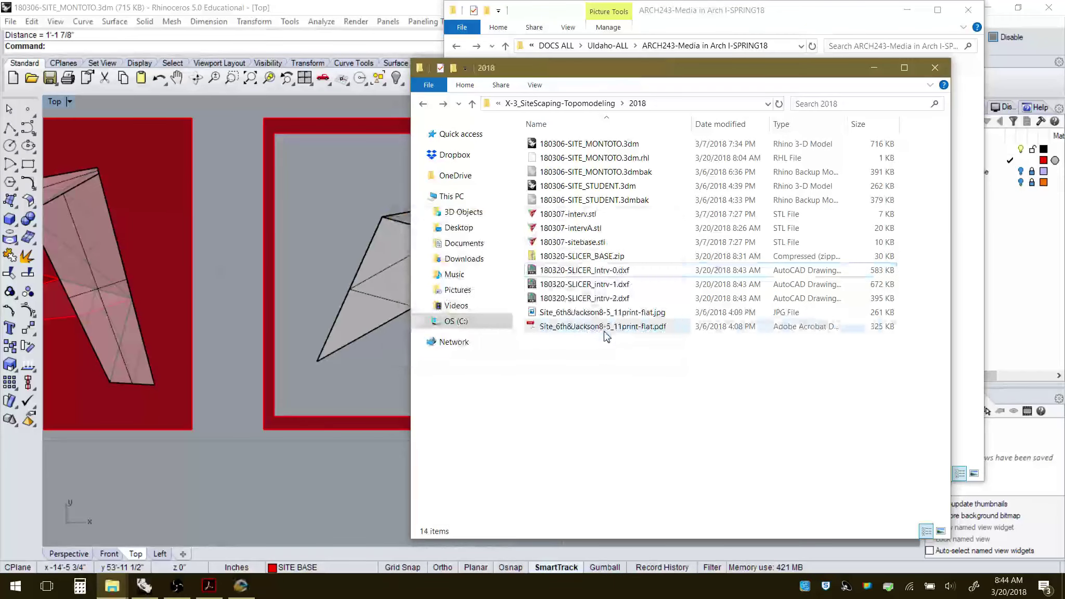
Open 180320-SLICER_intrv-0.dxf in AutoCAD as read-only and view the whole cut sheet.
double_click(586, 271)
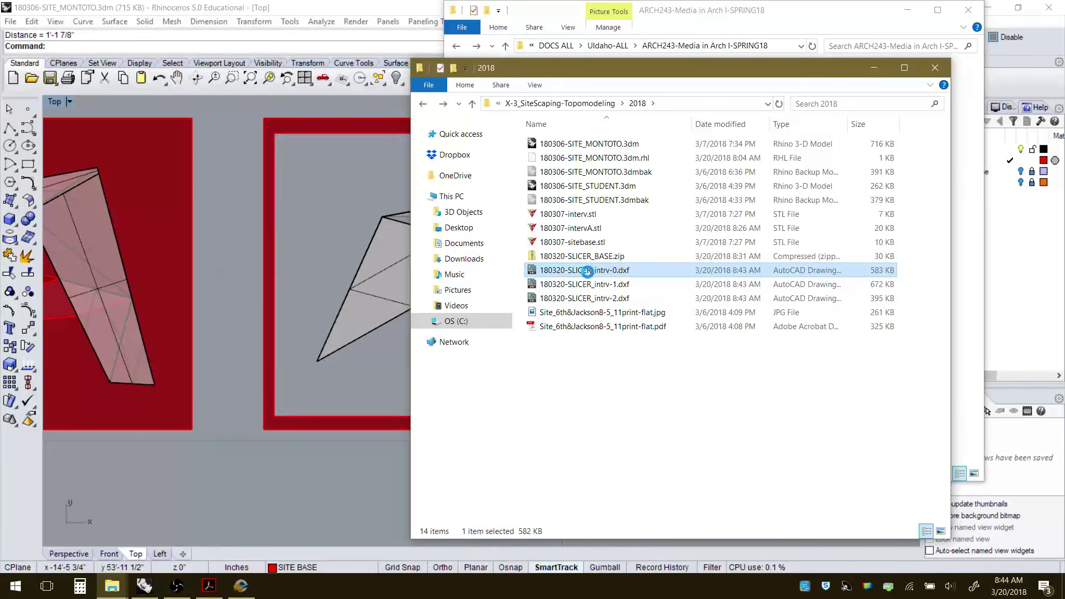
right_click(587, 271)
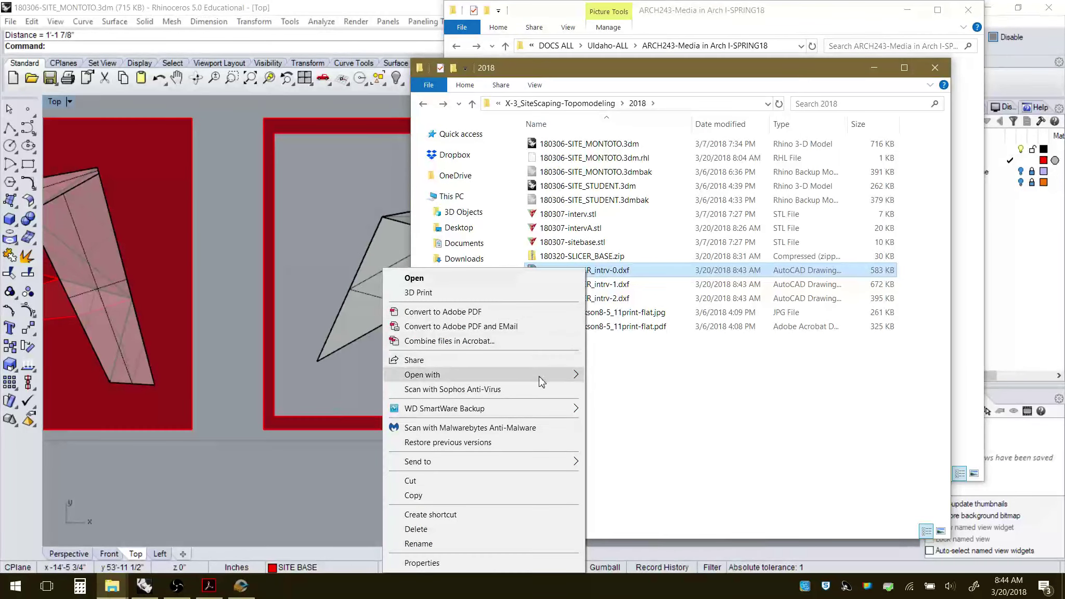
mouse_move(541, 381)
left_click(329, 376)
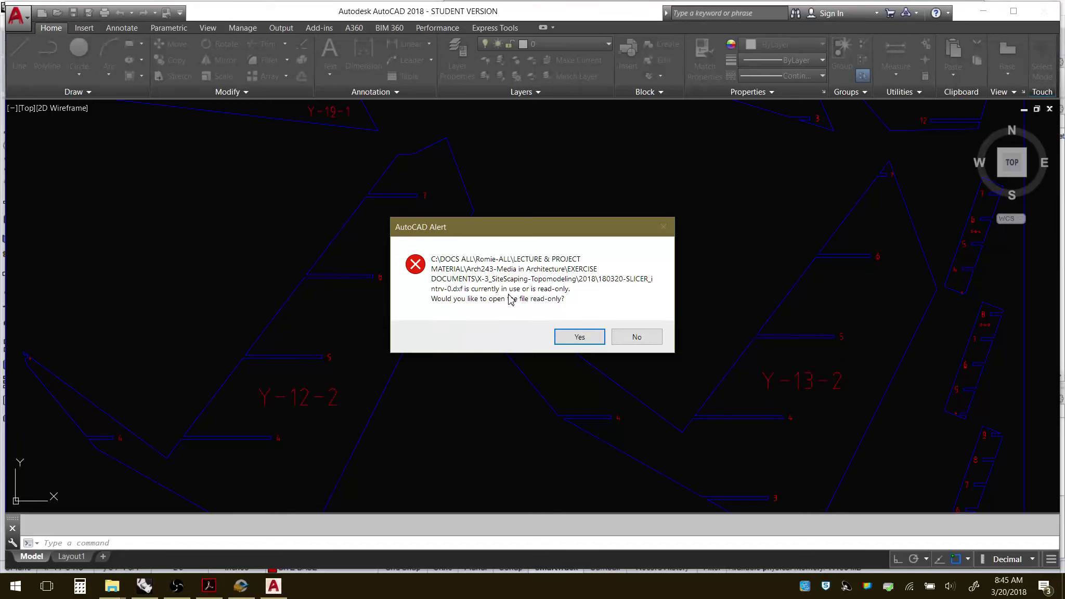
left_click(579, 337)
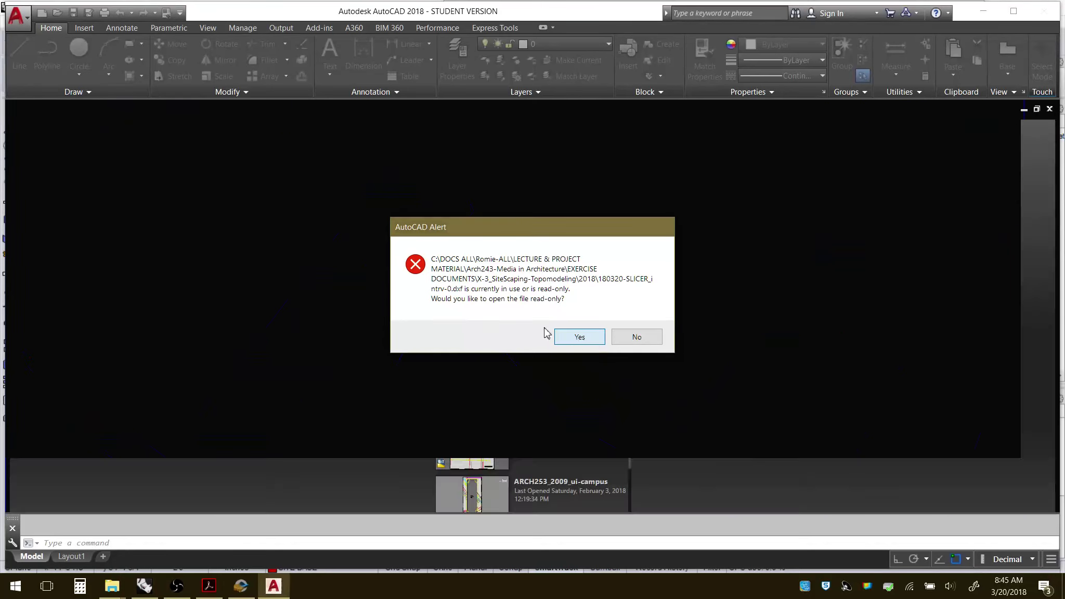
scroll(555, 326, "down", 4)
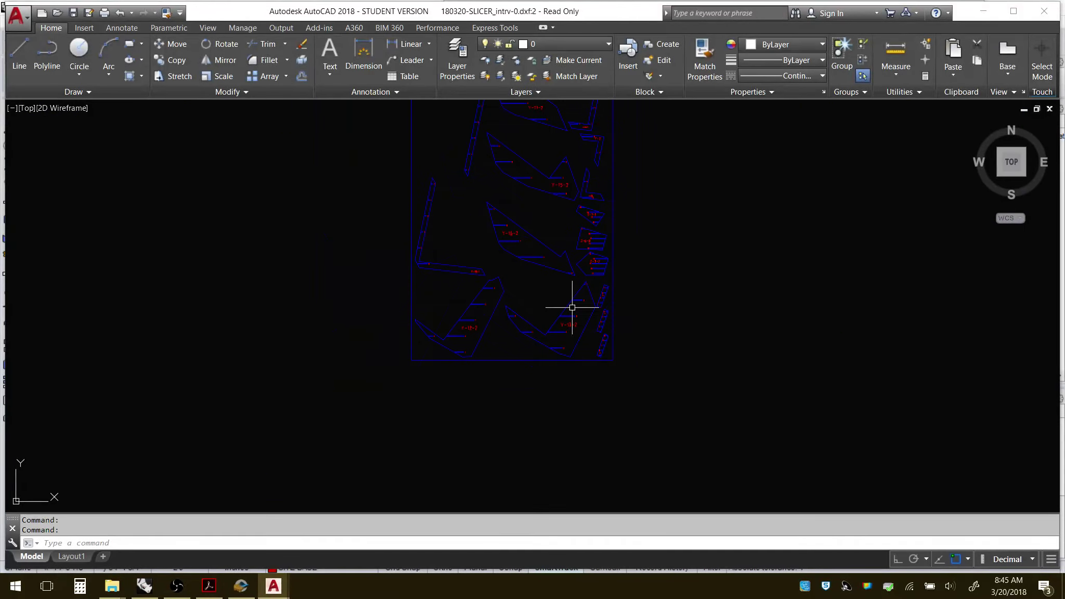
scroll(549, 118, "up", 2)
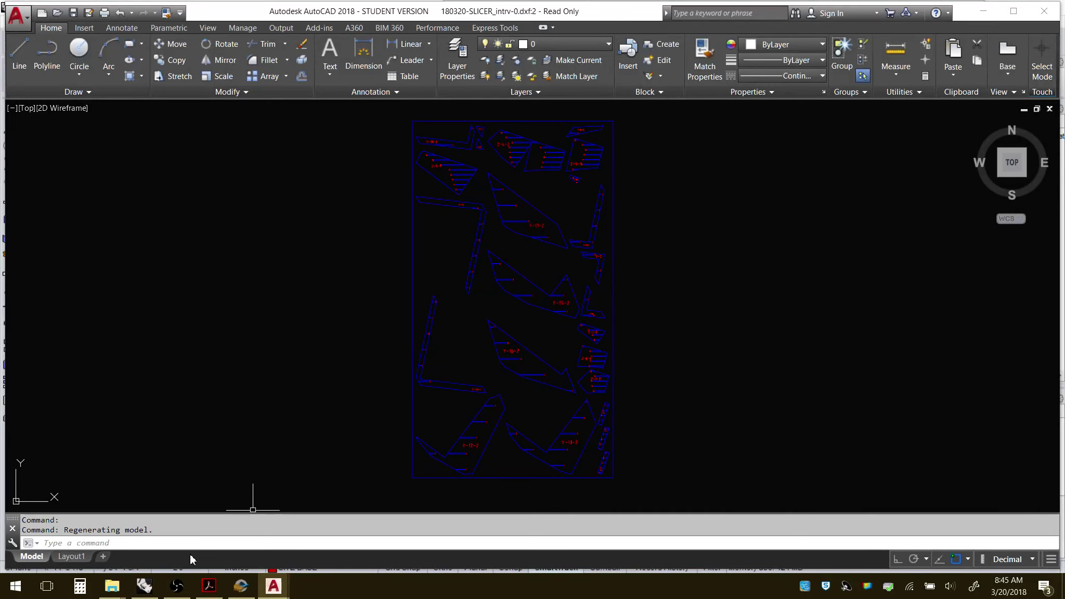
Switch to Slicer for Fusion 360 and set the CAA-Cardboard preset's material size to 18 in length and 32 in width.
left_click(250, 592)
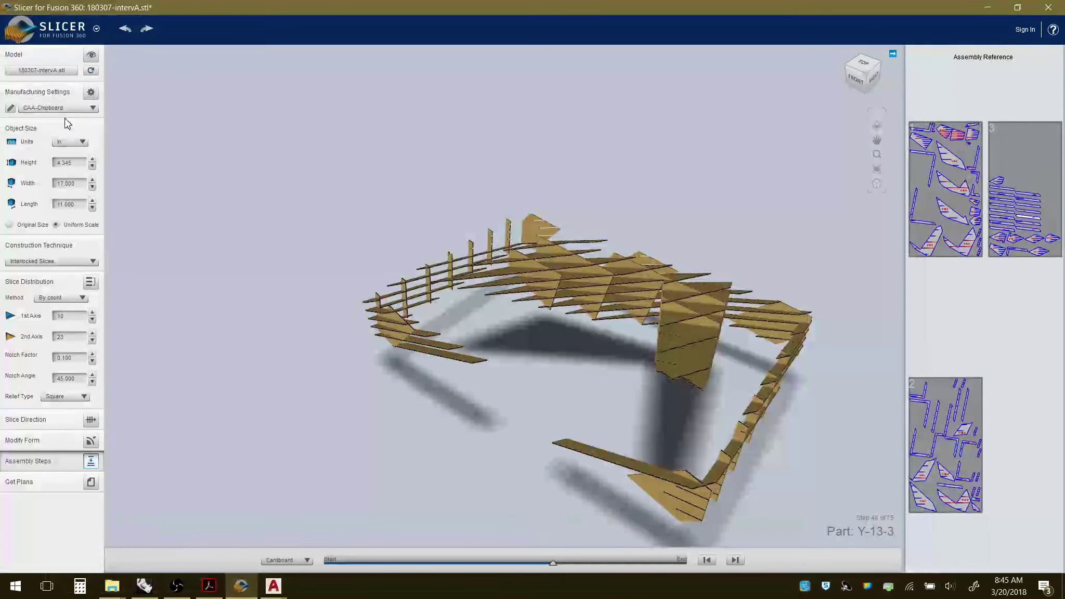
left_click(11, 108)
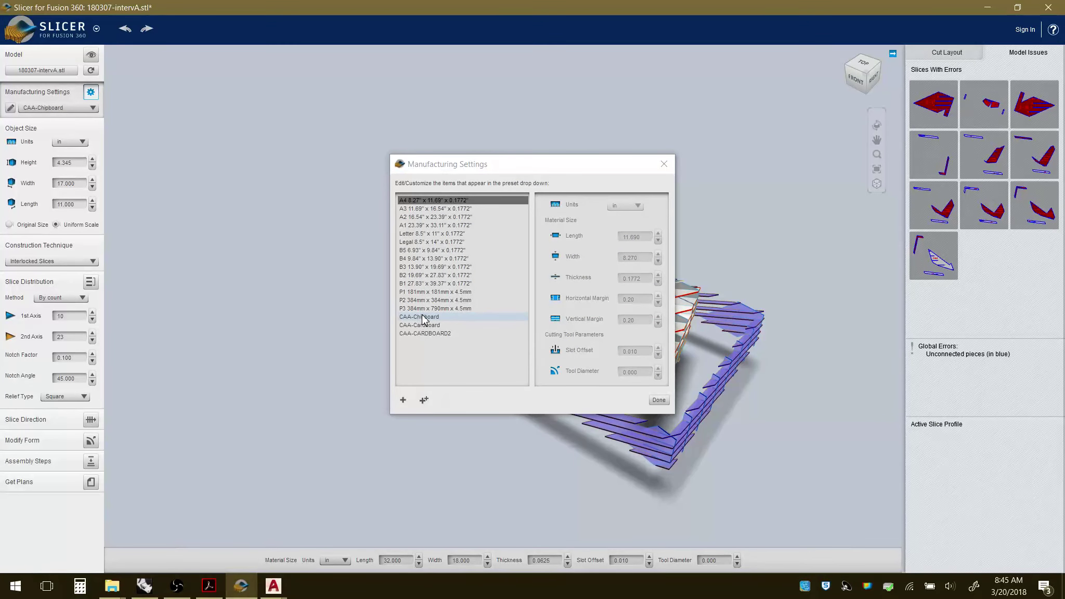
left_click(431, 328)
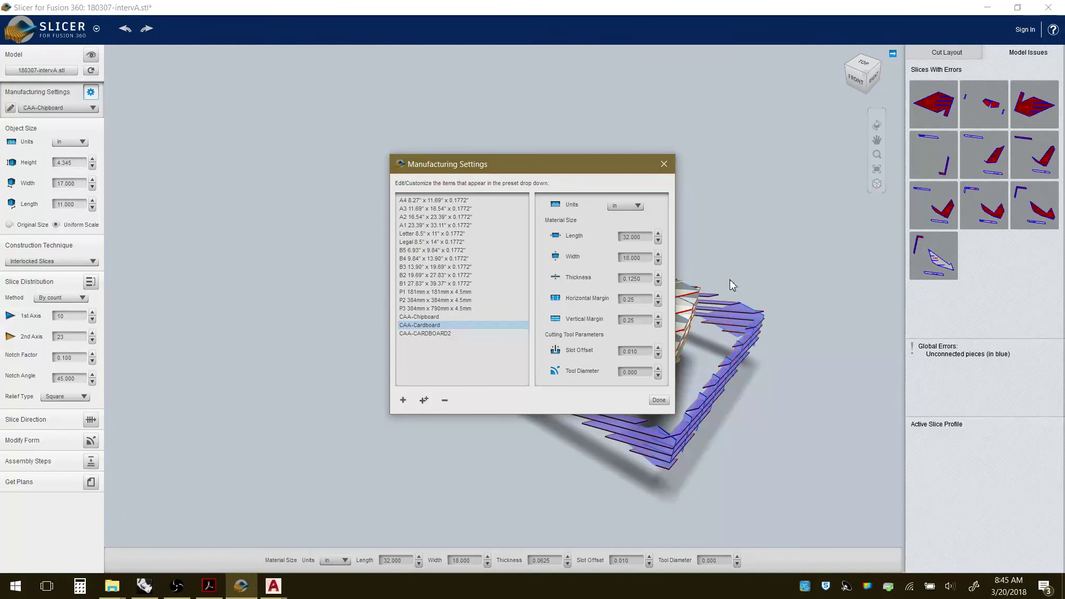
left_click(646, 237)
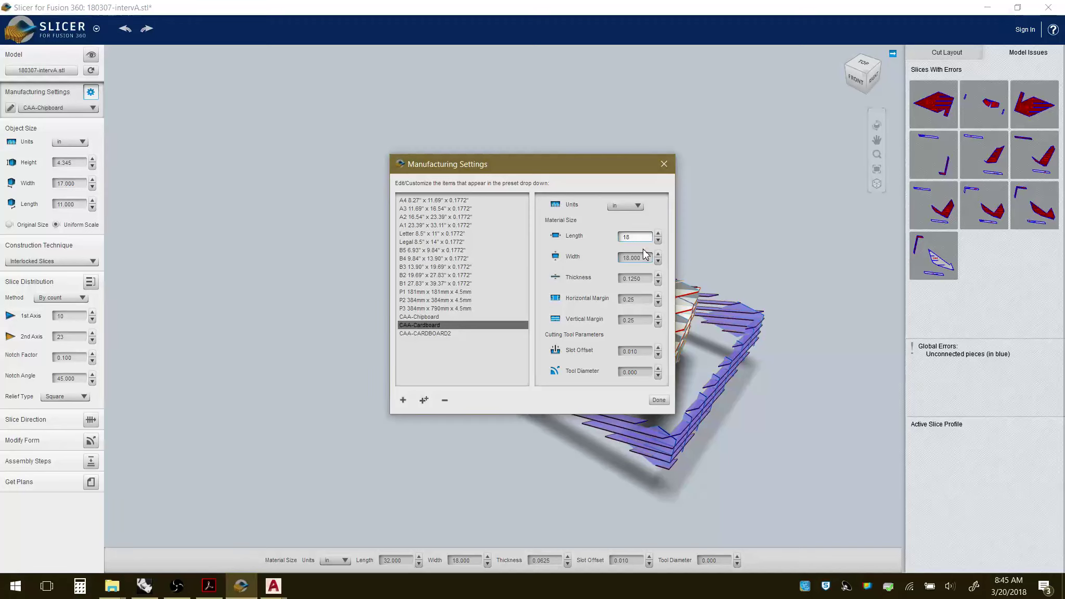
left_click(644, 258)
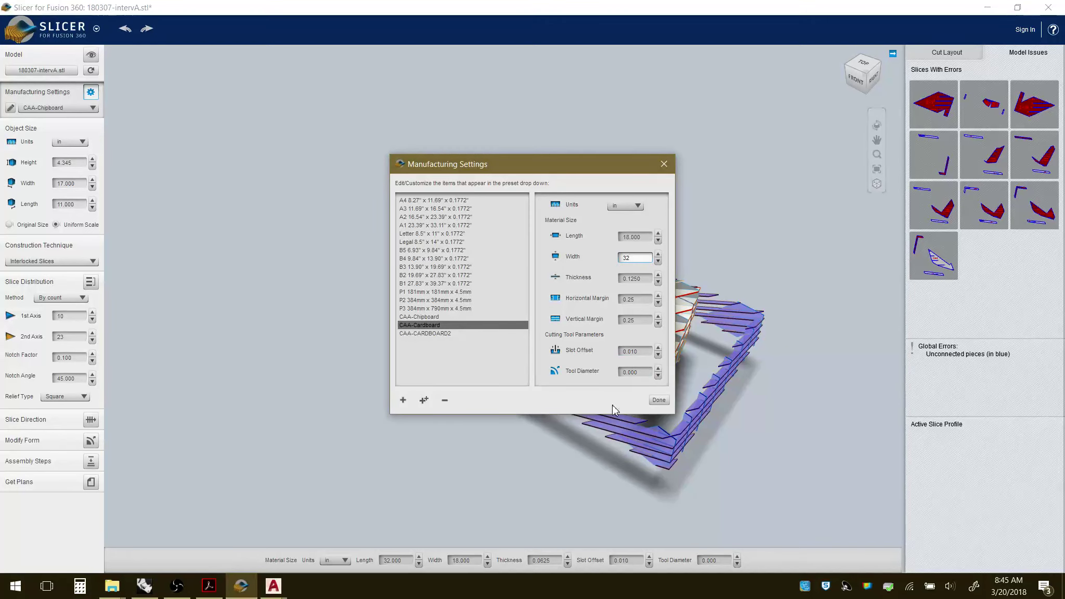
Set the CAA-Chipboard preset's material size to 18 in length and 32 in width, and finish the manufacturing settings.
left_click(416, 317)
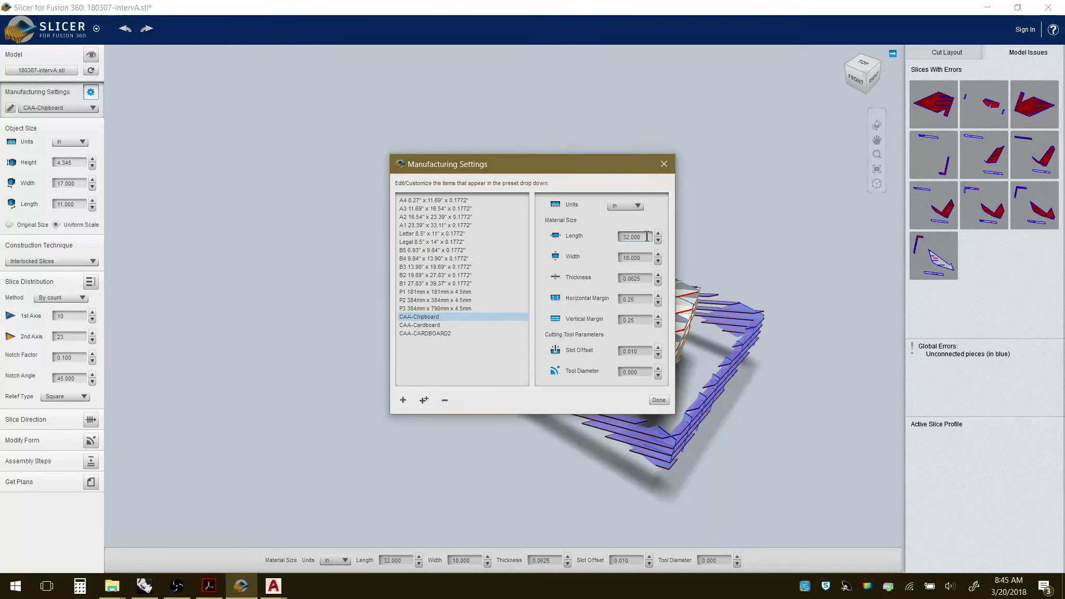
left_click_drag(646, 237, 588, 242)
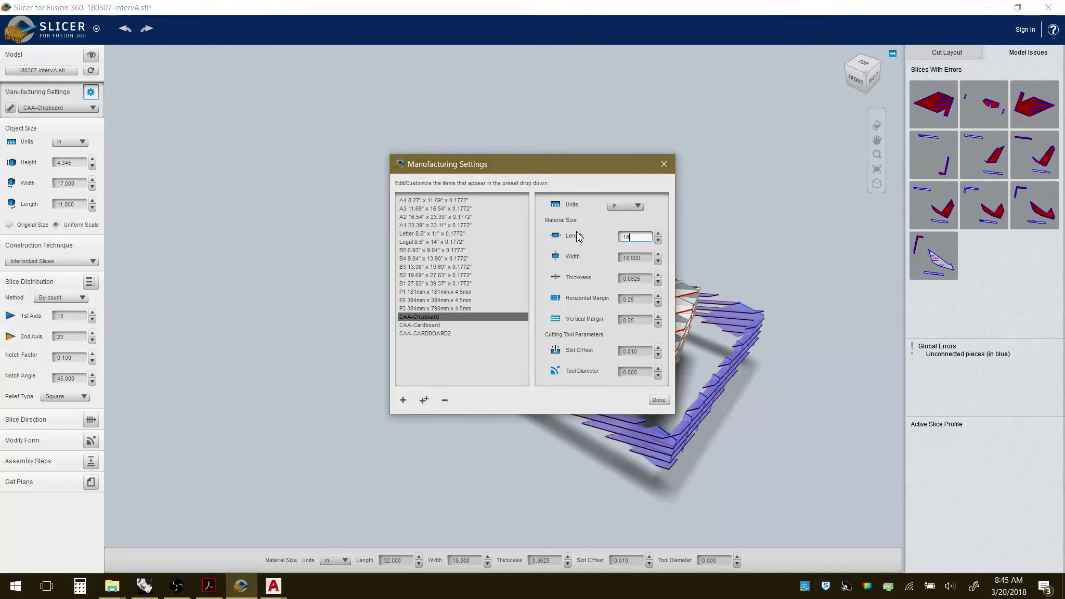
key("Tab")
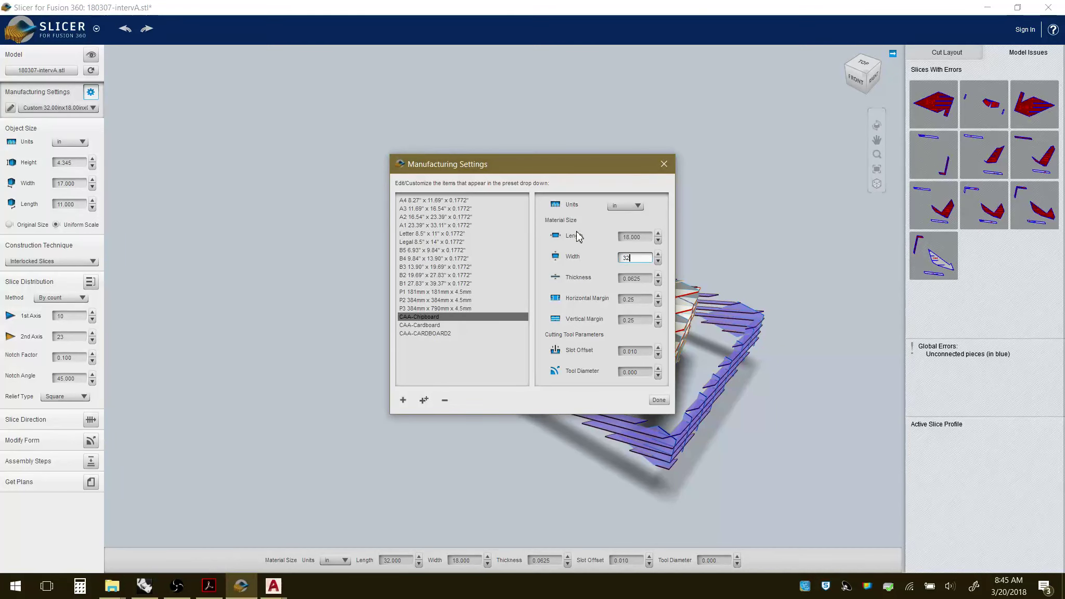
left_click(658, 400)
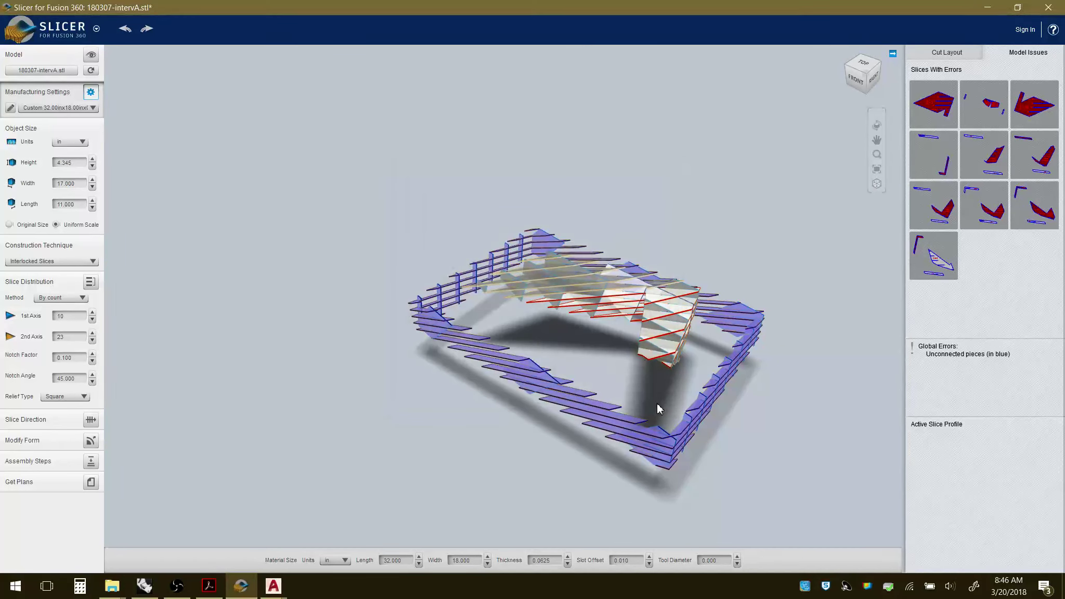
Apply the updated CAA-Chipboard preset to the model and generate its cutting plans.
left_click(92, 488)
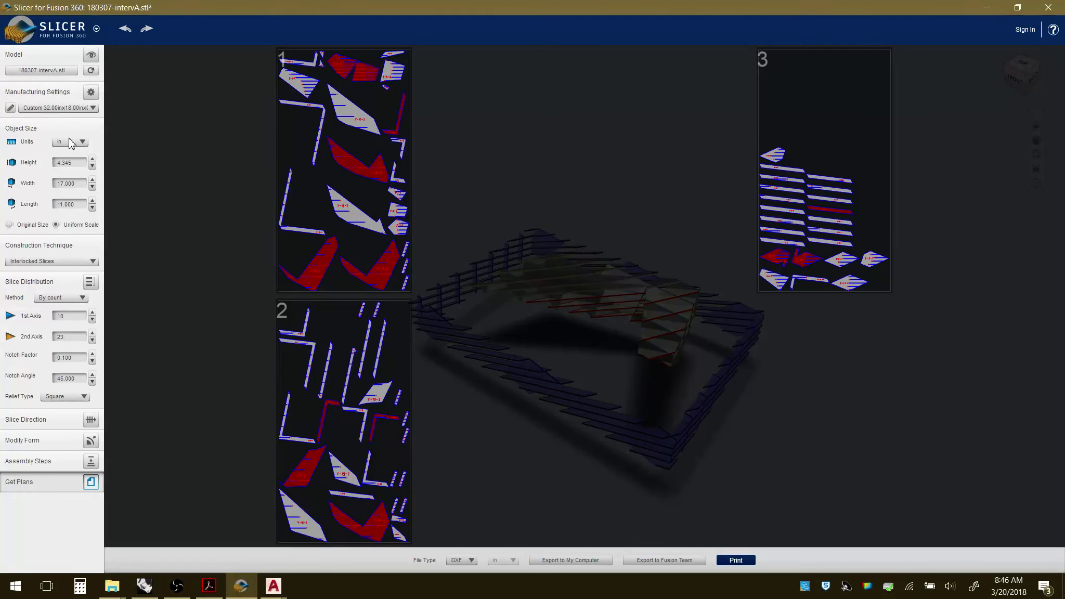
left_click(68, 107)
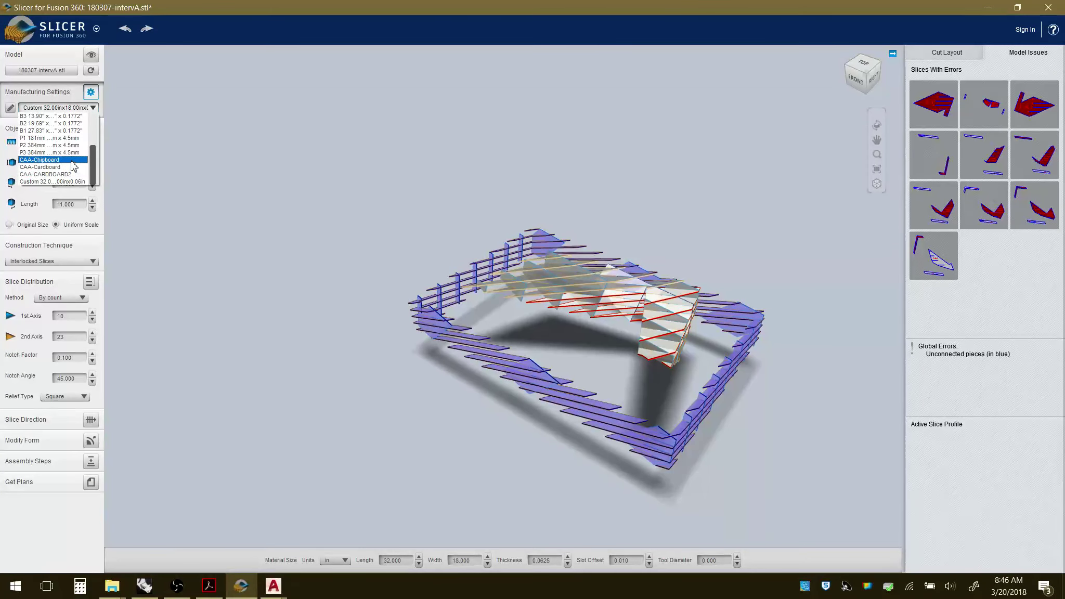
left_click(52, 159)
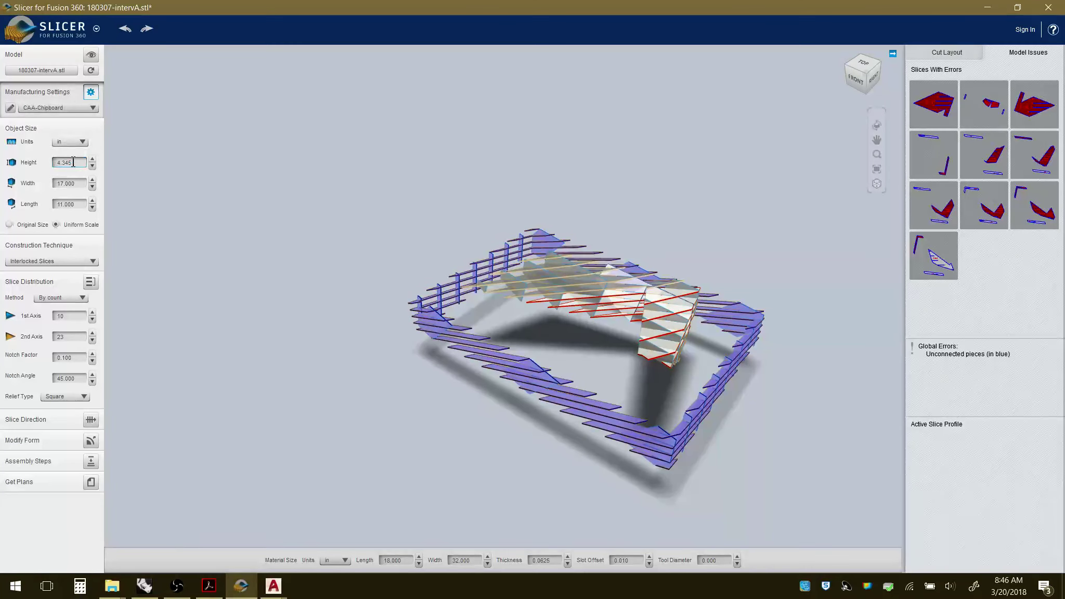
left_click(91, 482)
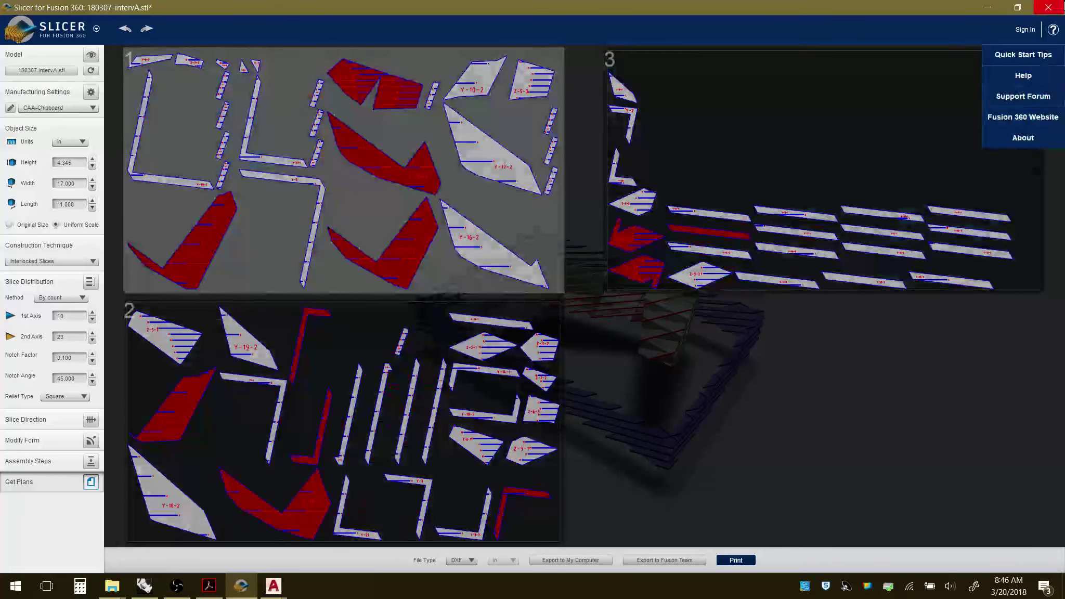
Return to a maximized AutoCAD and rotate the entire cut sheet 90° clockwise about its lower-right corner with Ortho on.
left_click(986, 9)
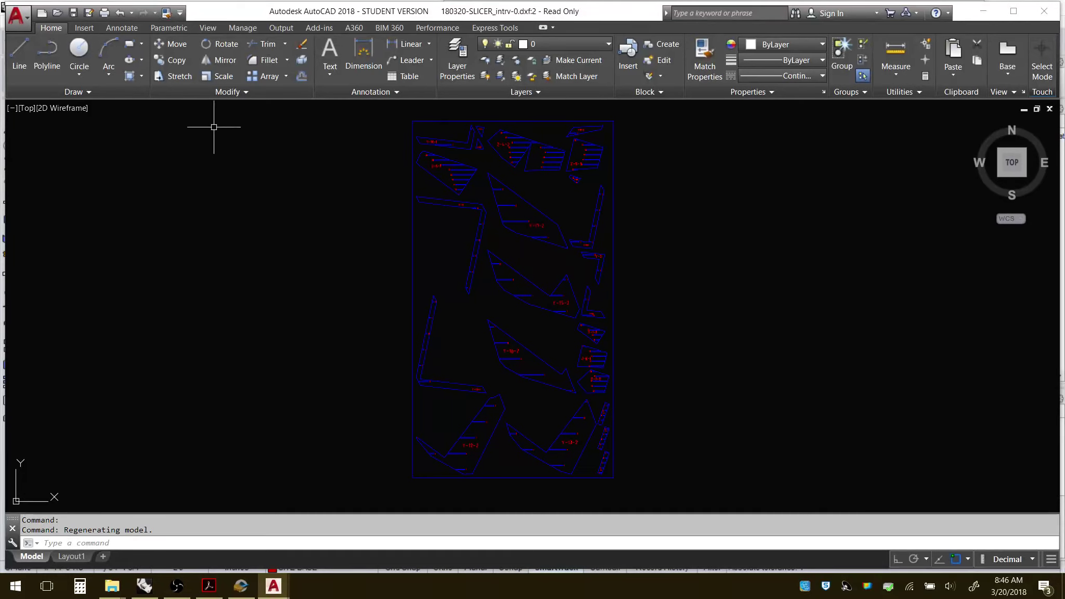
left_click(1013, 12)
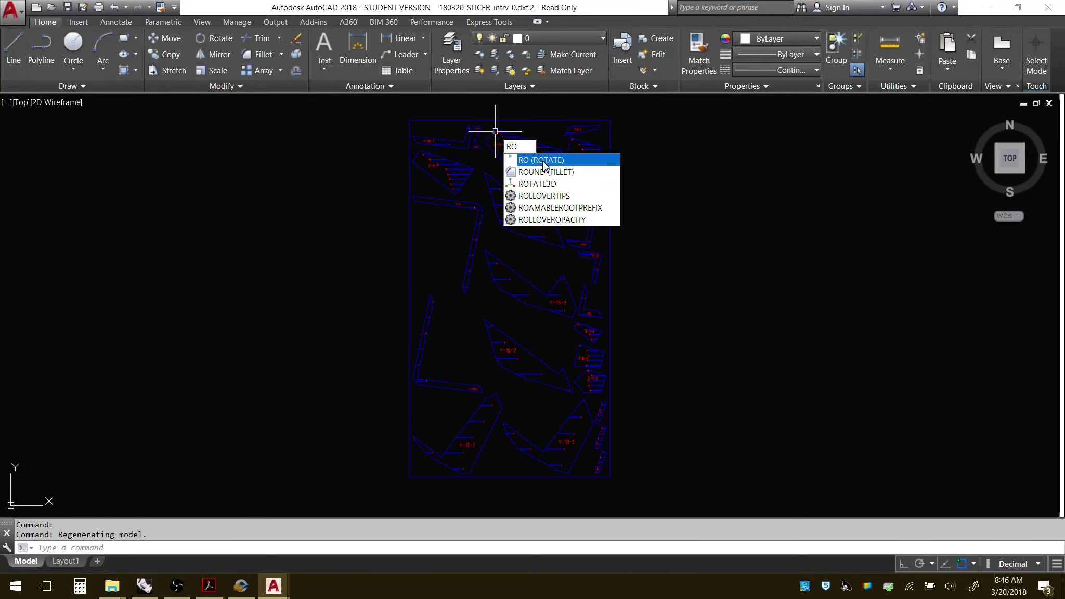
key("Return")
left_click(385, 108)
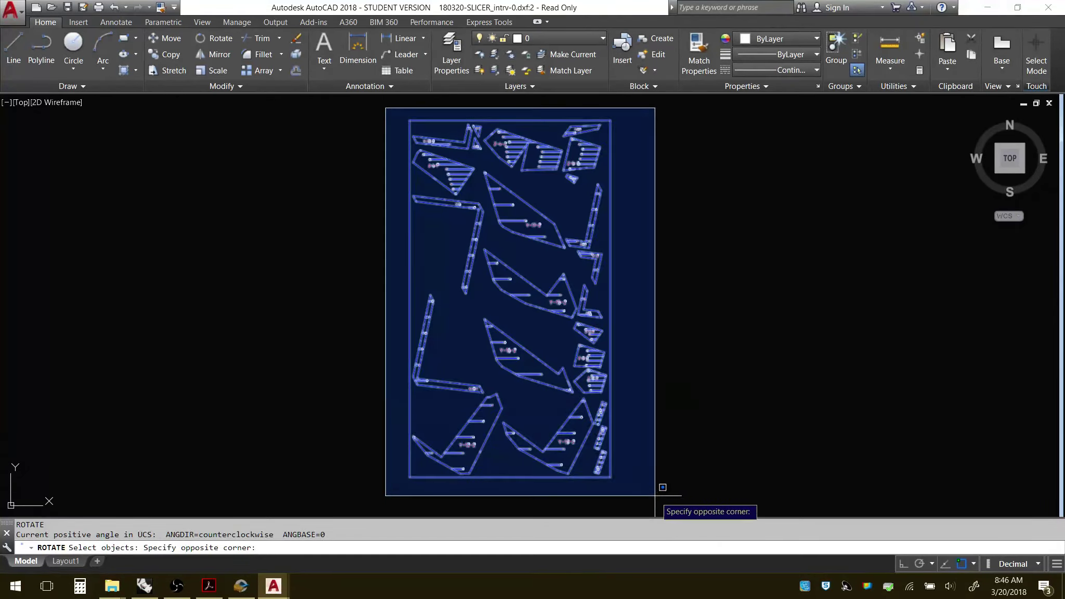
left_click(647, 493)
left_click(610, 476)
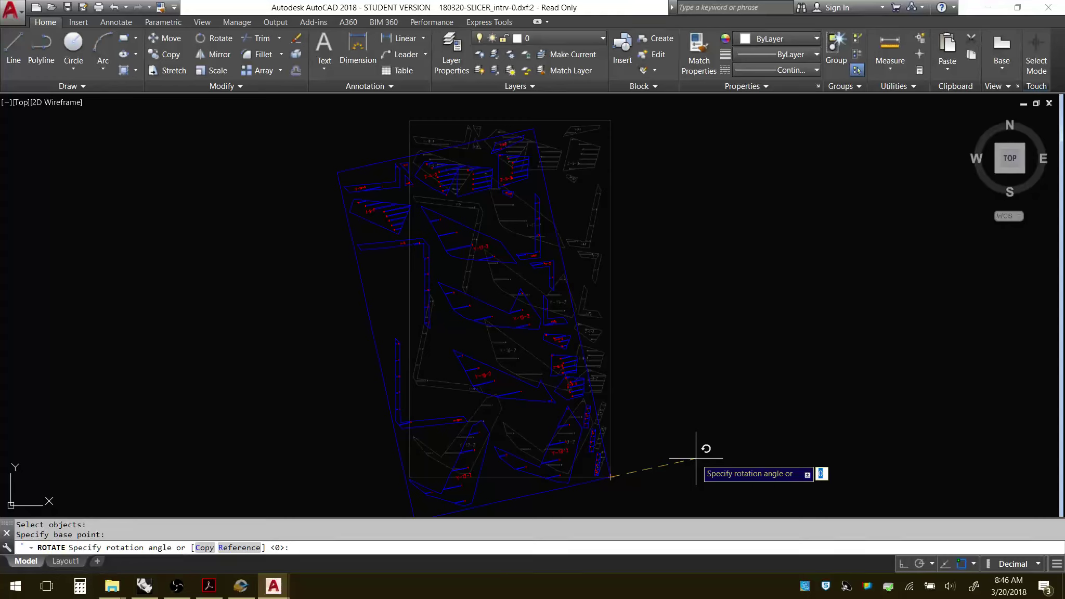
key("F8")
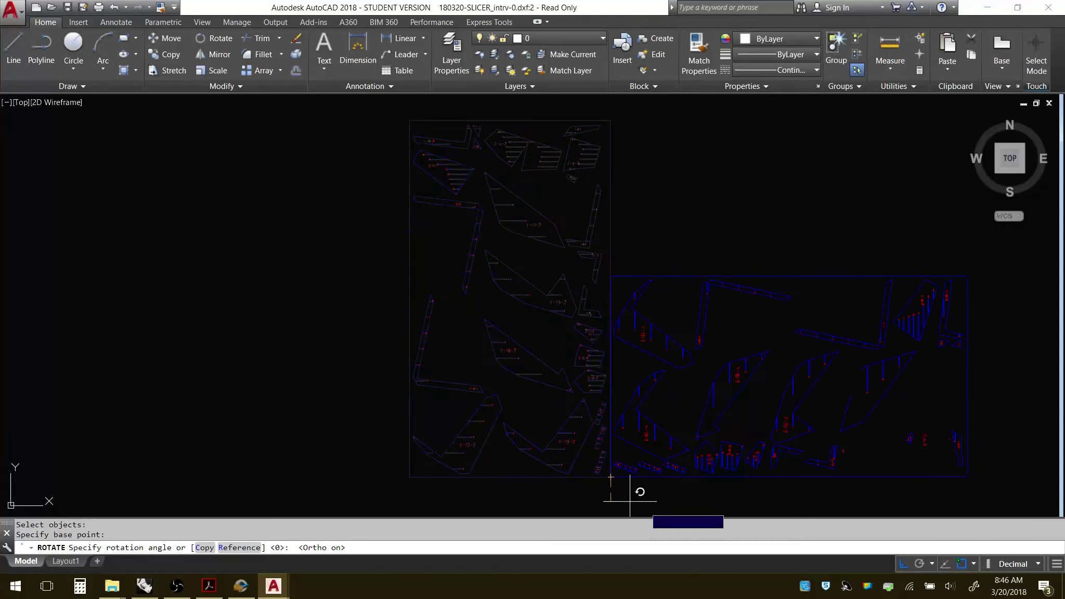
left_click(608, 481)
scroll(411, 295, "down", 3)
scroll(602, 370, "up", 6)
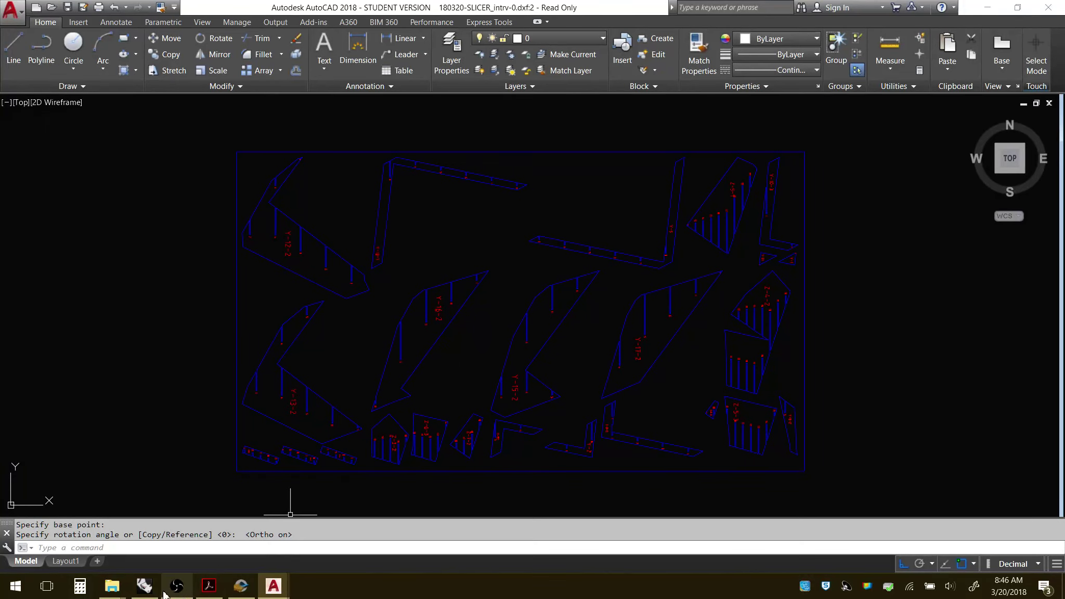
Switch to File Explorer and bring up the 2018 folder with the DXF files.
mouse_move(122, 593)
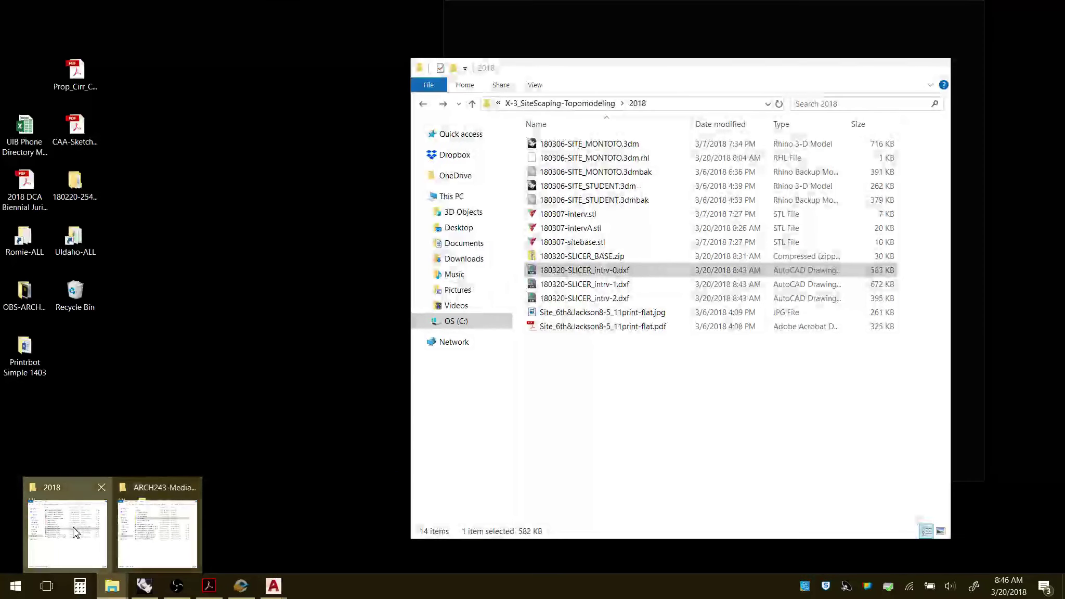
left_click(70, 533)
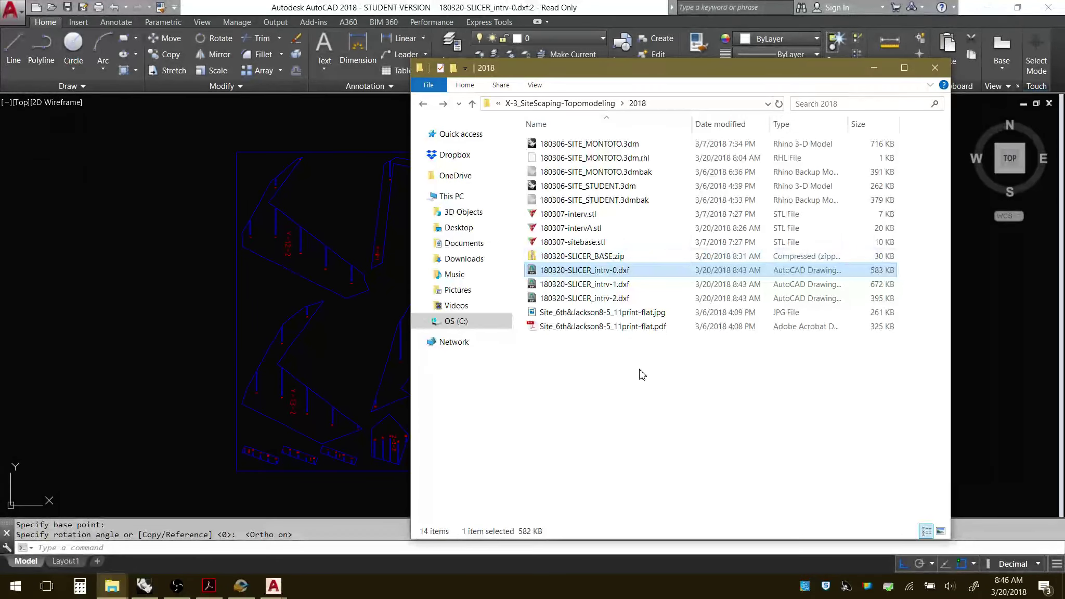
Browse up to the Arch243-Media in Architecture folder and look through its LECTURES & WORKSHOPS subfolder.
left_click(423, 104)
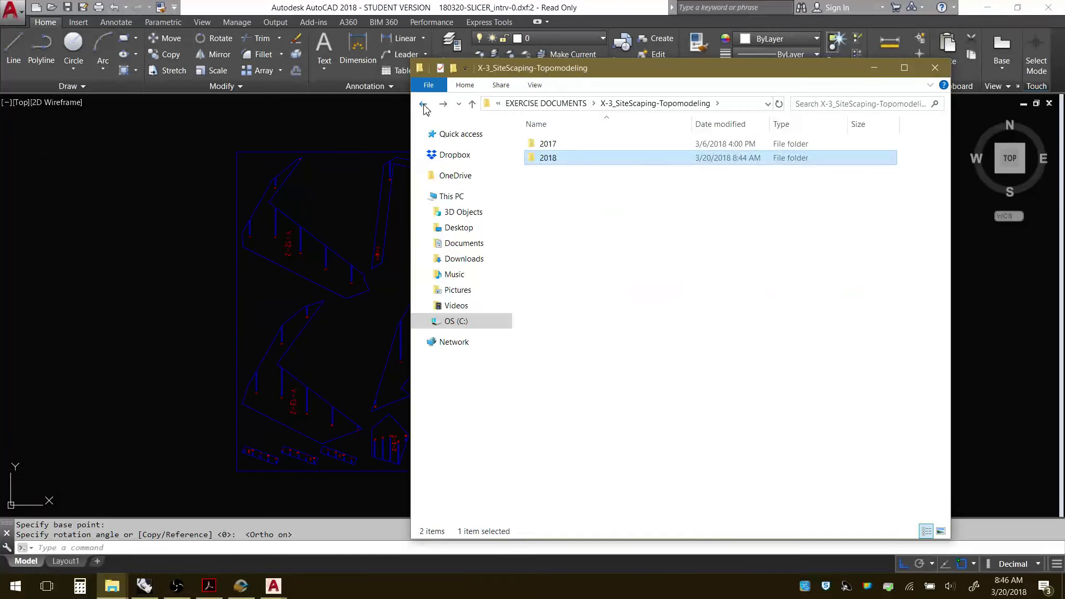
left_click(424, 104)
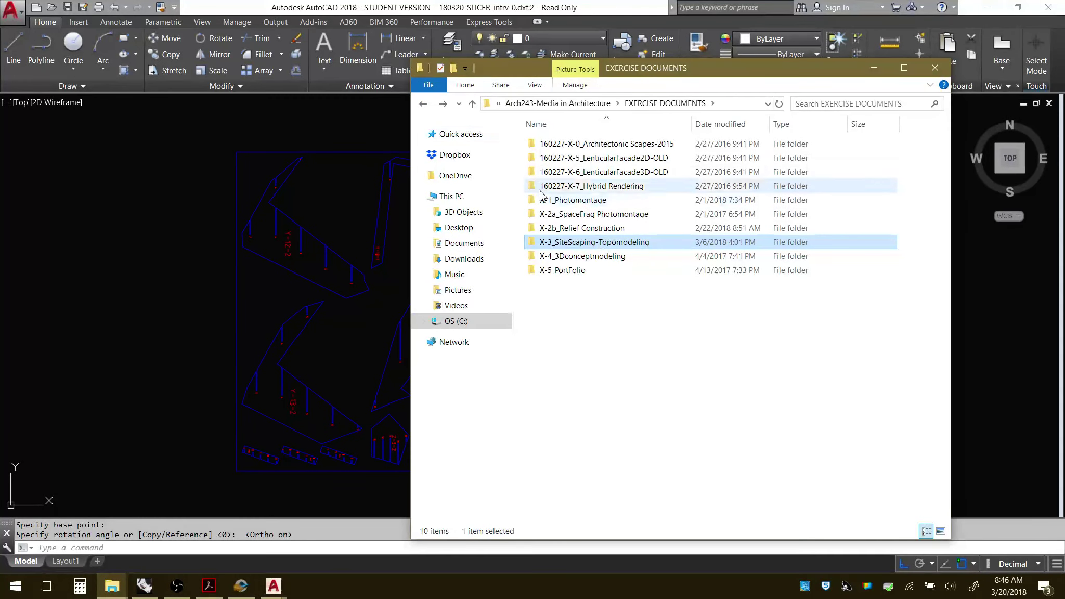
left_click(424, 104)
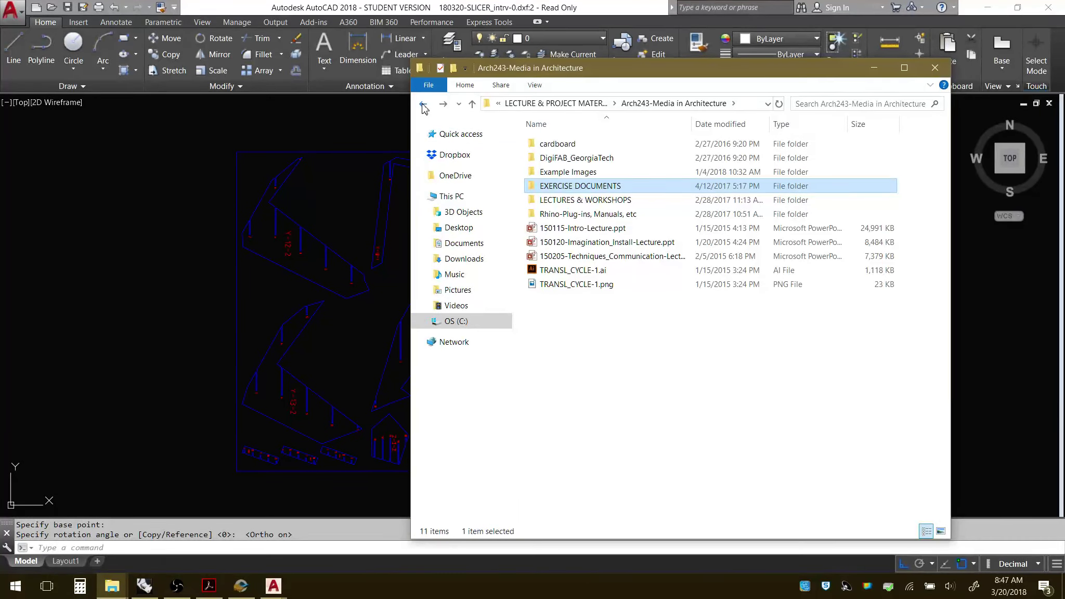
double_click(611, 202)
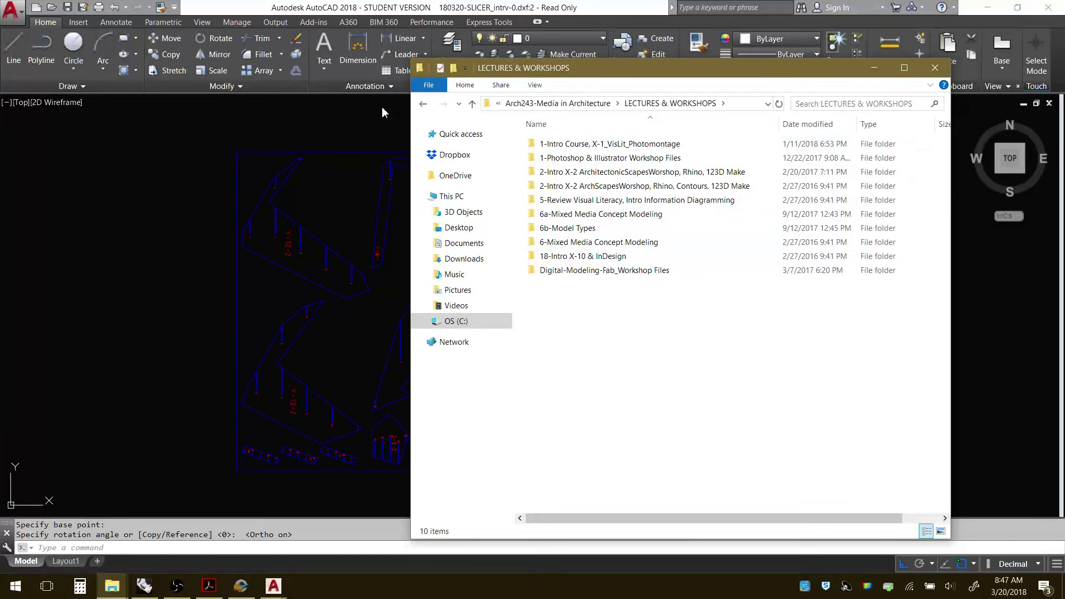
left_click(422, 104)
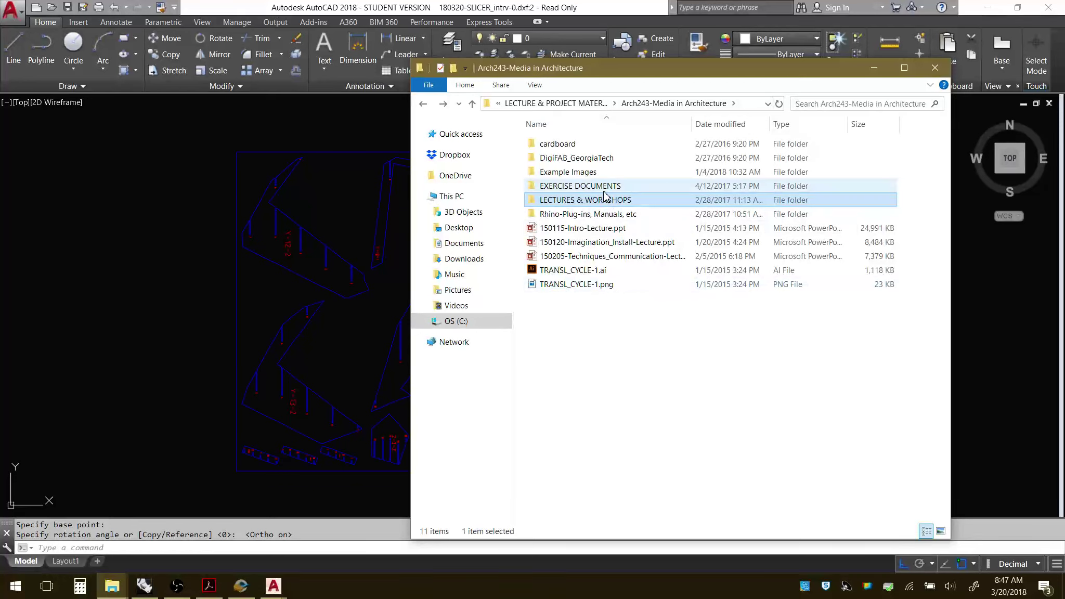
Return to AutoCAD and move the complete Y-12-2 piece slightly to the right, away from the sheet's left border.
left_click(584, 25)
type("m")
key("Return")
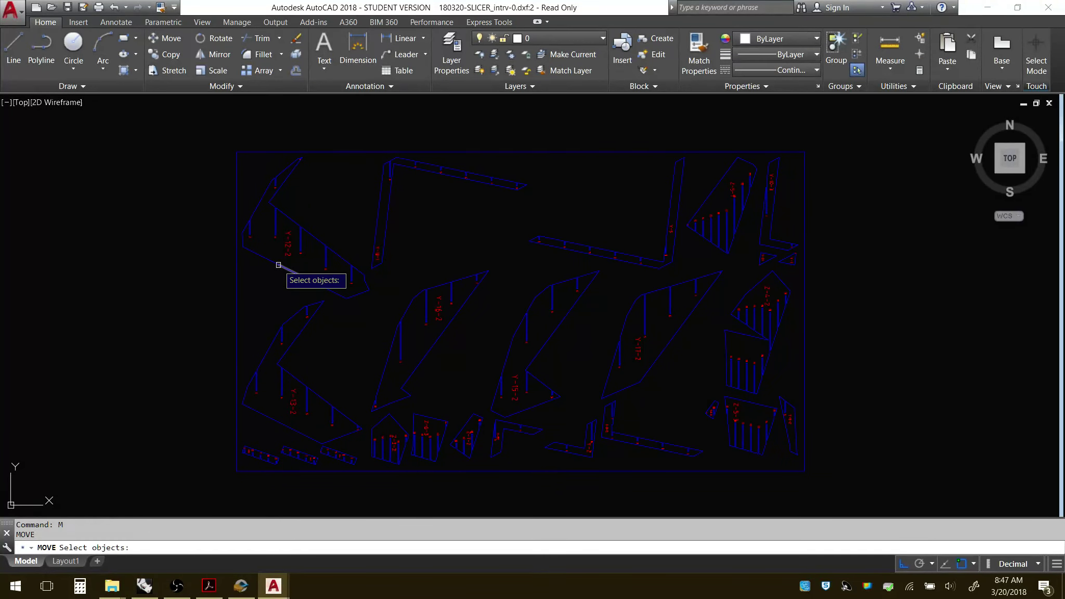
scroll(273, 236, "up", 2)
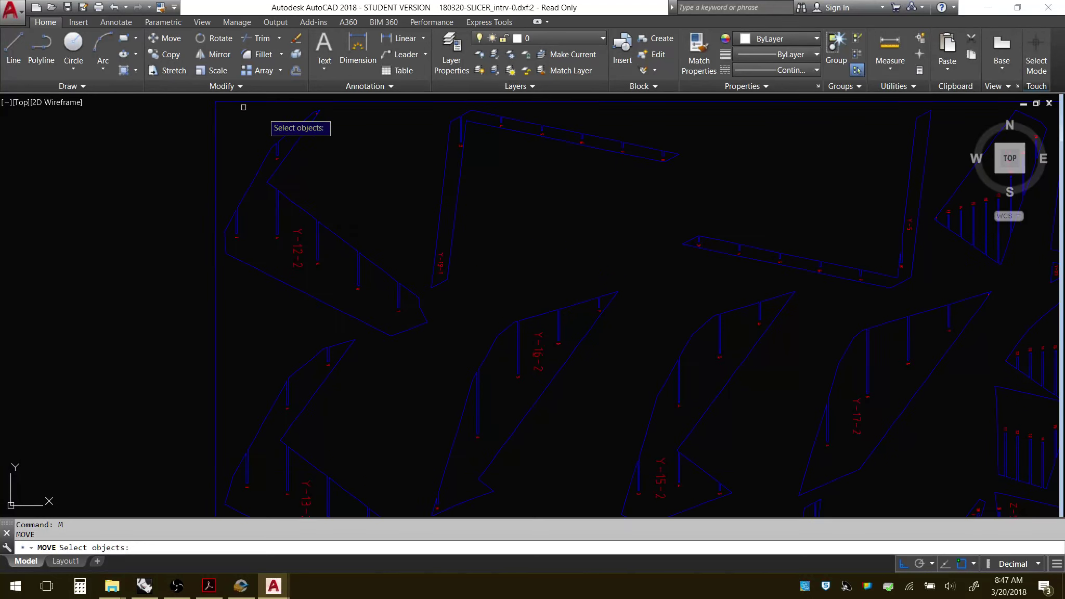
left_click(207, 98)
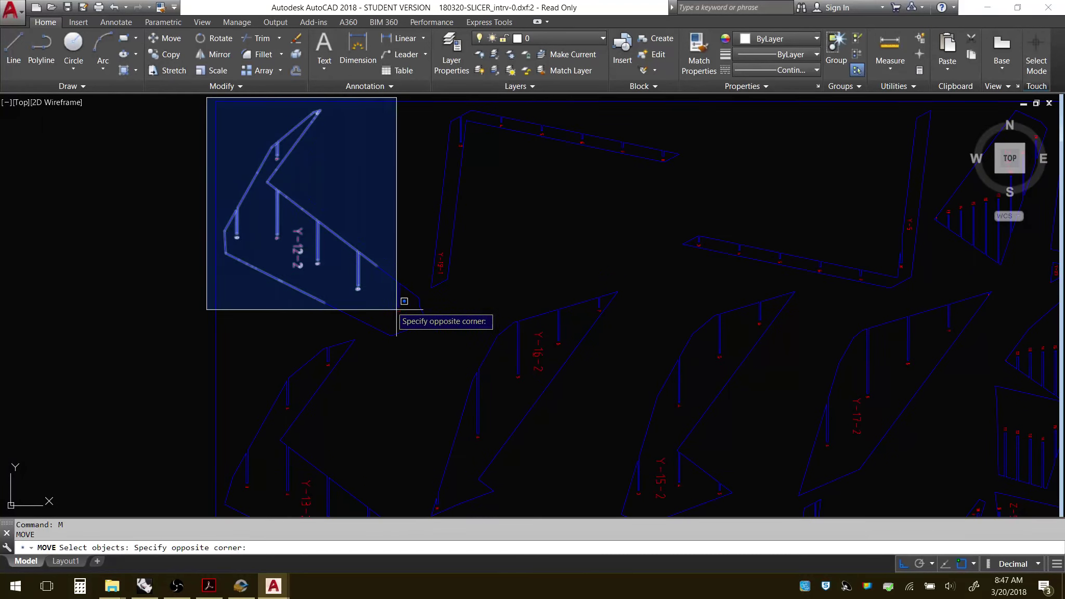
left_click(427, 318)
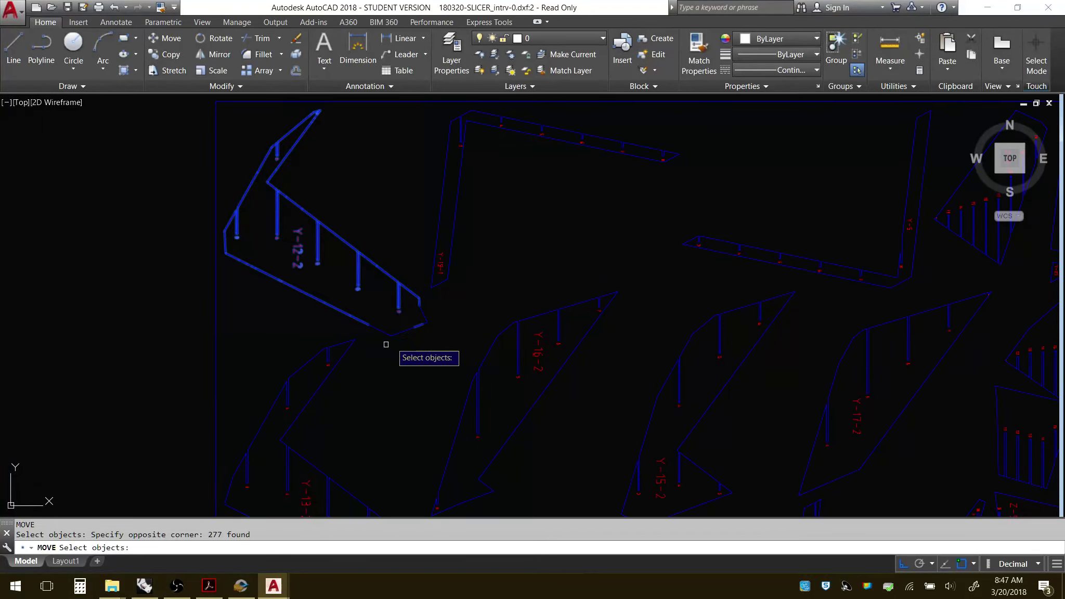
scroll(391, 331, "up", 5)
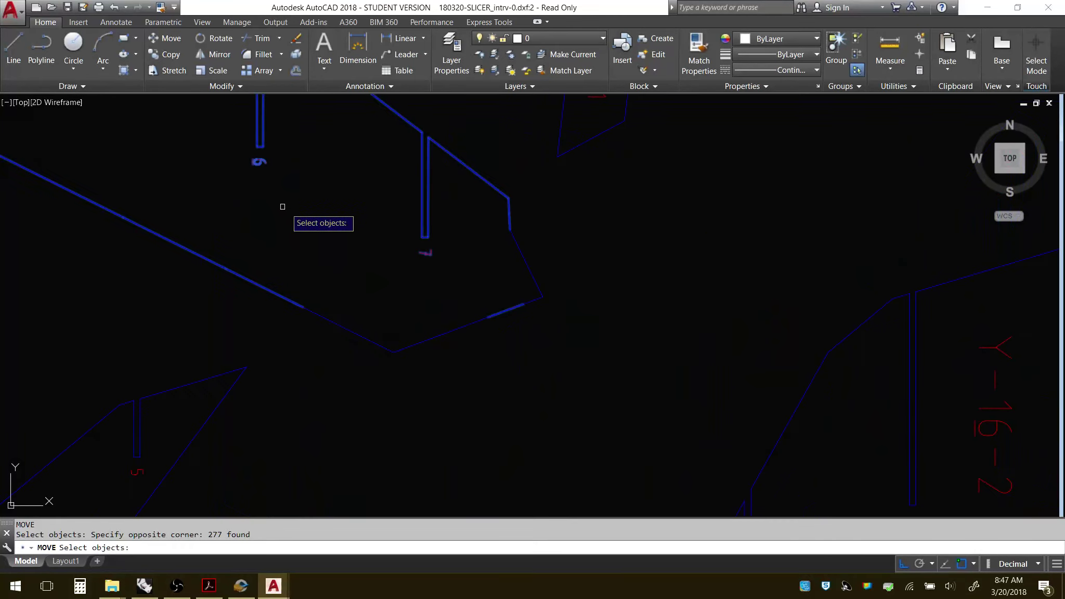
left_click(224, 145)
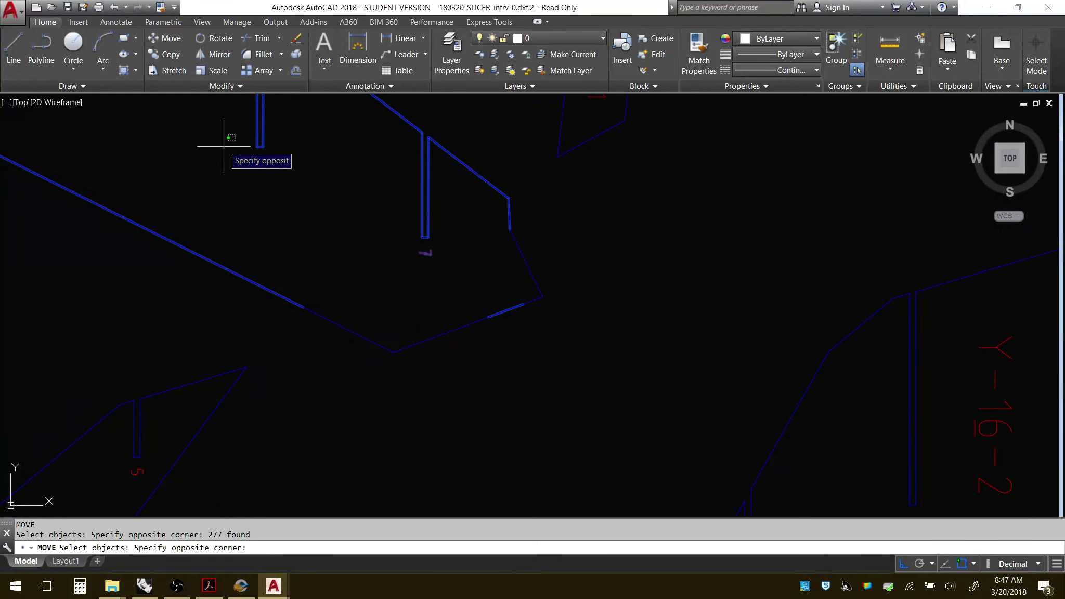
left_click(553, 373)
scroll(510, 348, "down", 5)
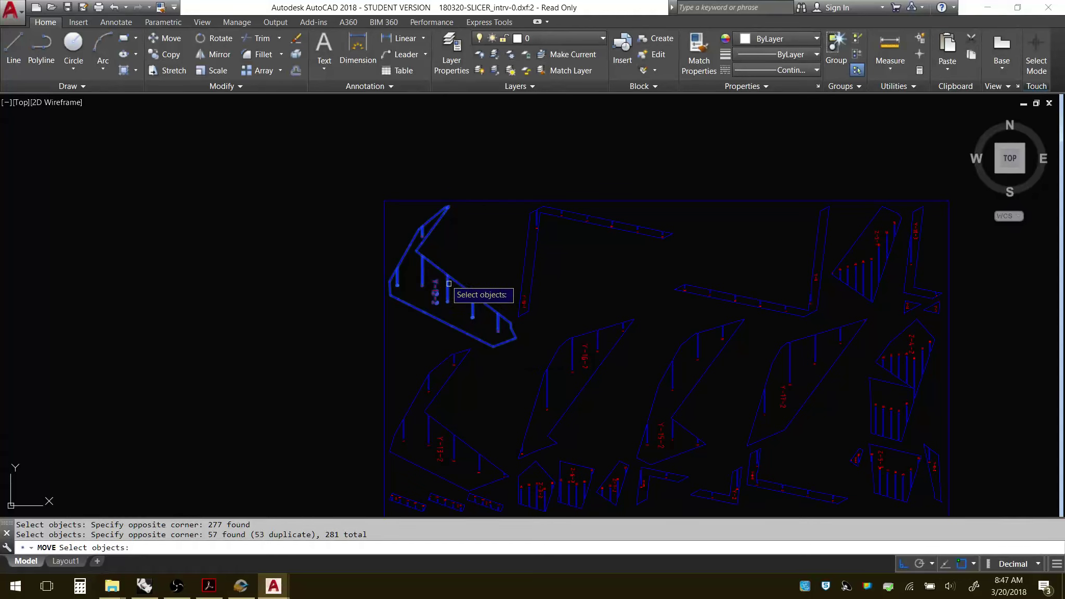
scroll(447, 286, "up", 2)
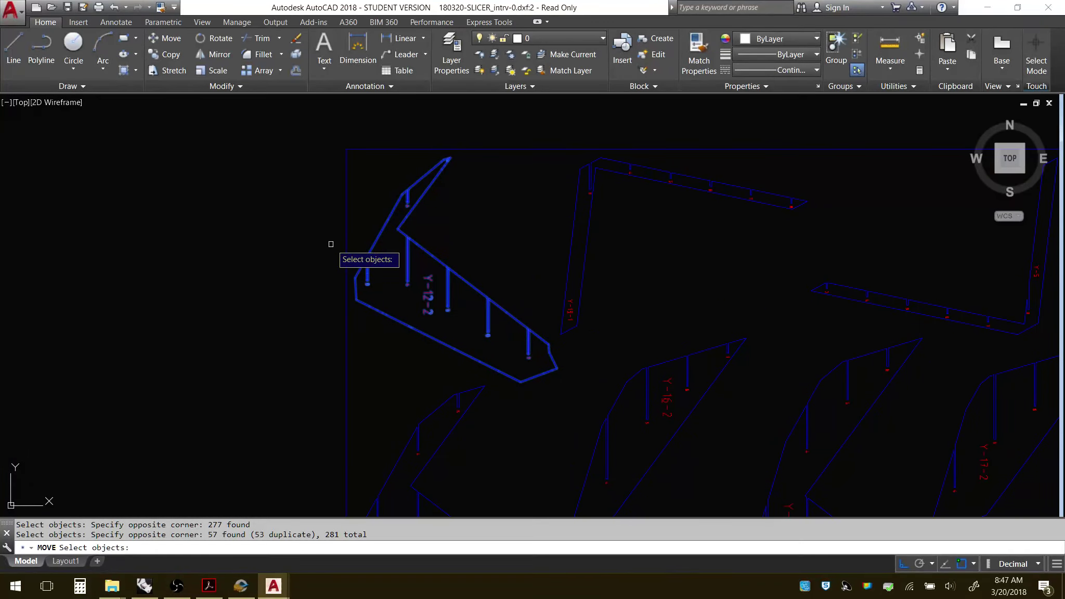
key("Return")
left_click(468, 243)
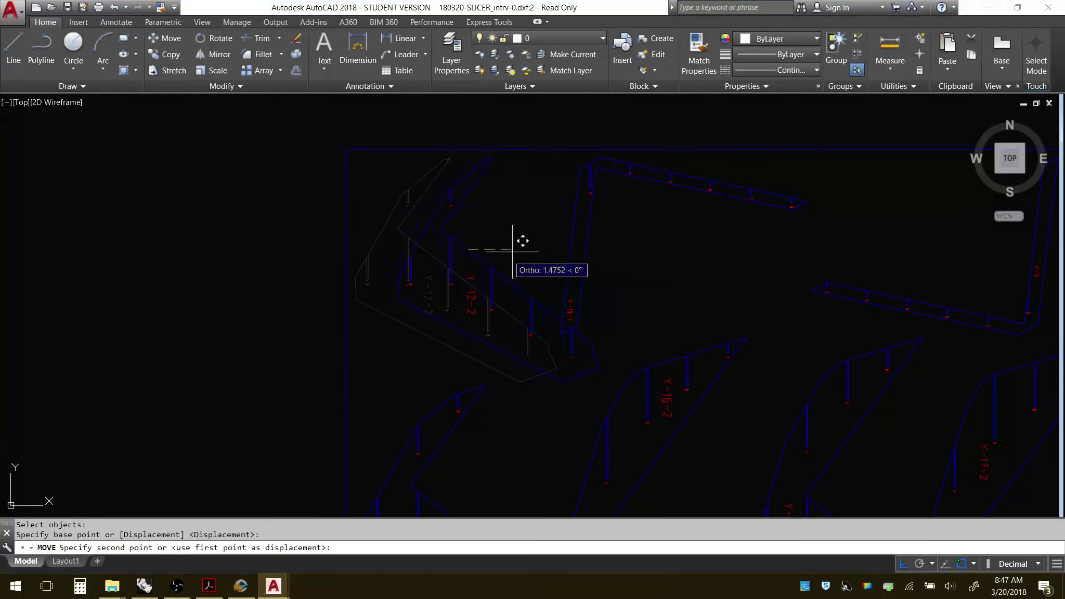
left_click(477, 248)
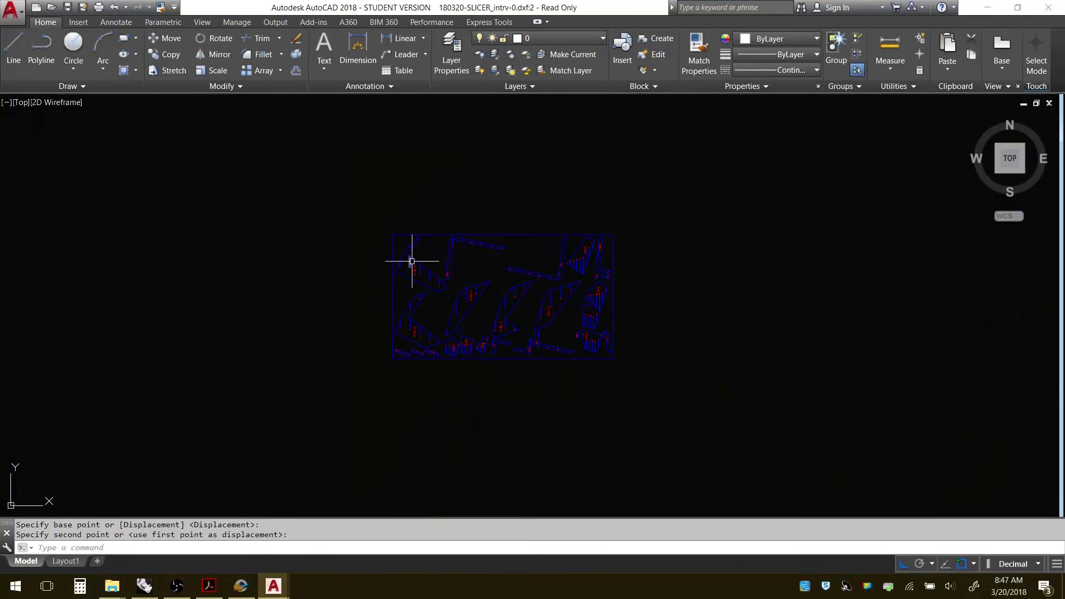
Delete the whole L-shaped strip beside piece Y-12-2 near the sheet's upper edge, including its leftover fragments.
scroll(447, 311, "down", 2)
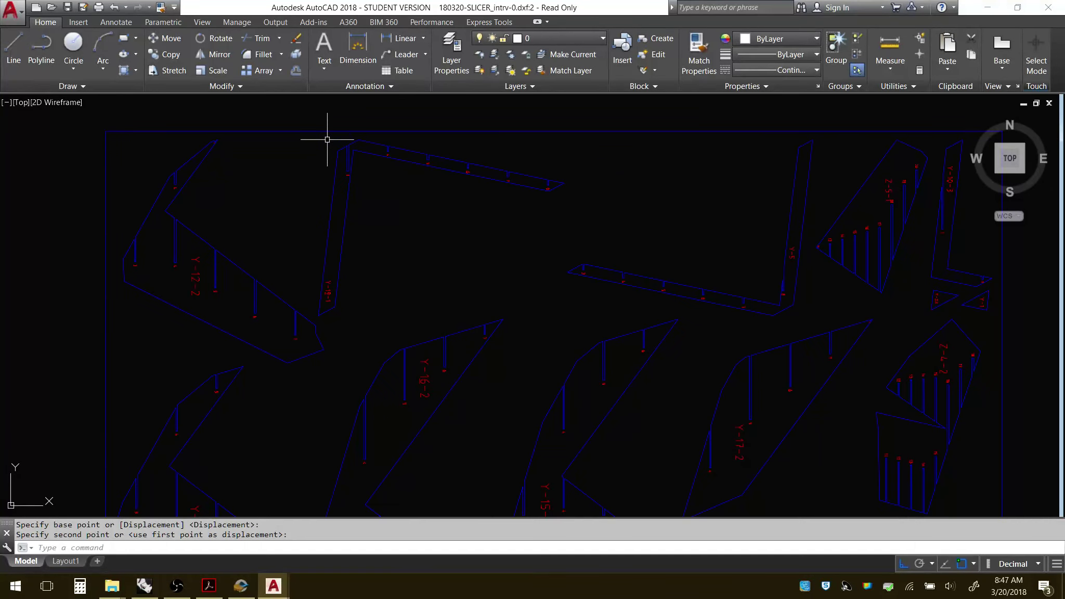
left_click(598, 161)
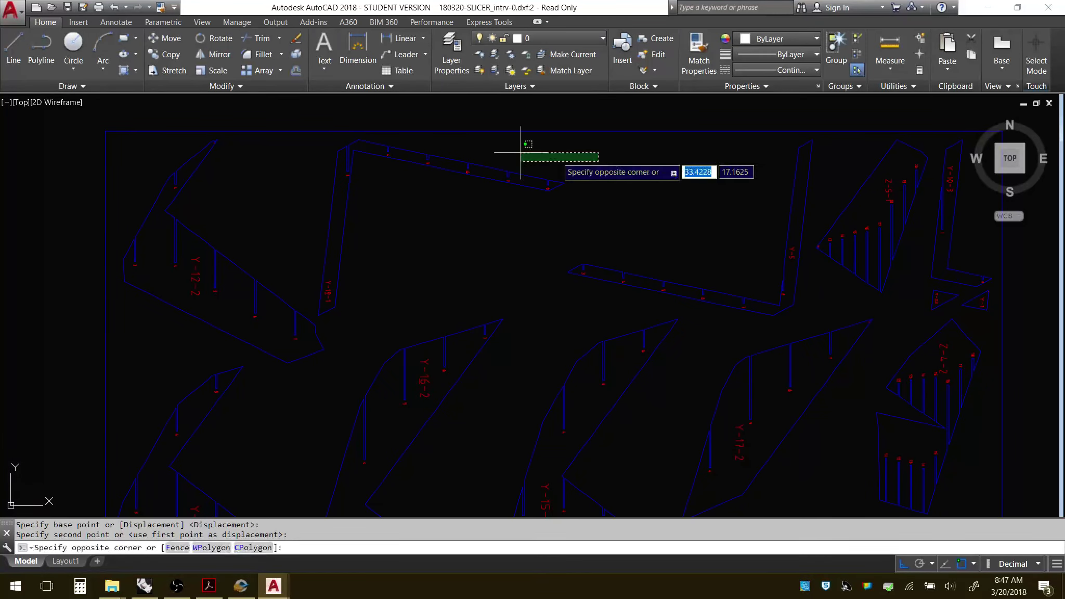
left_click(327, 202)
key("Delete")
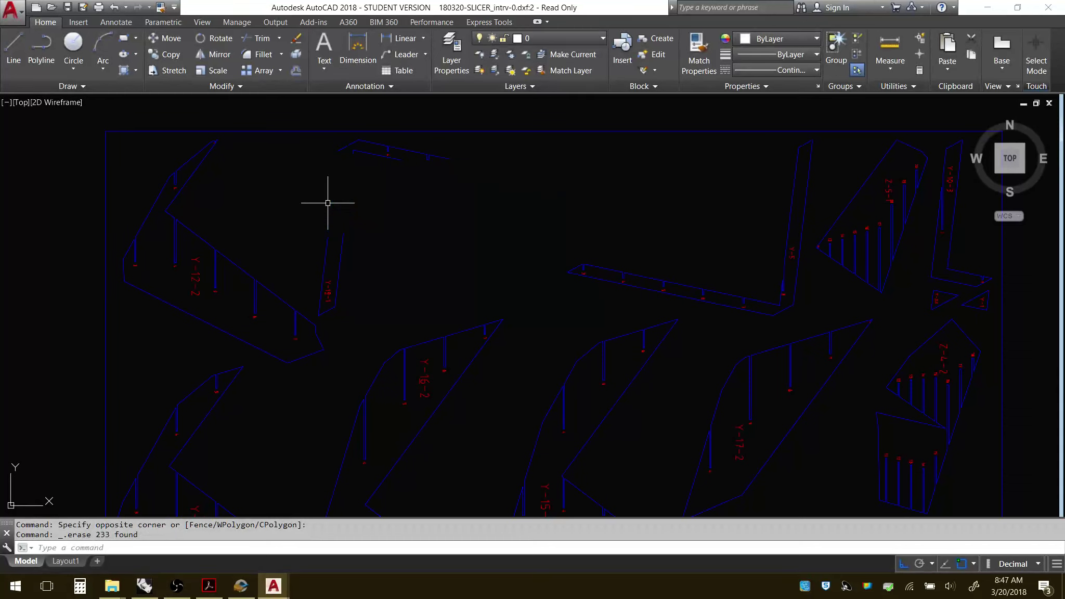
left_click(316, 112)
left_click(468, 185)
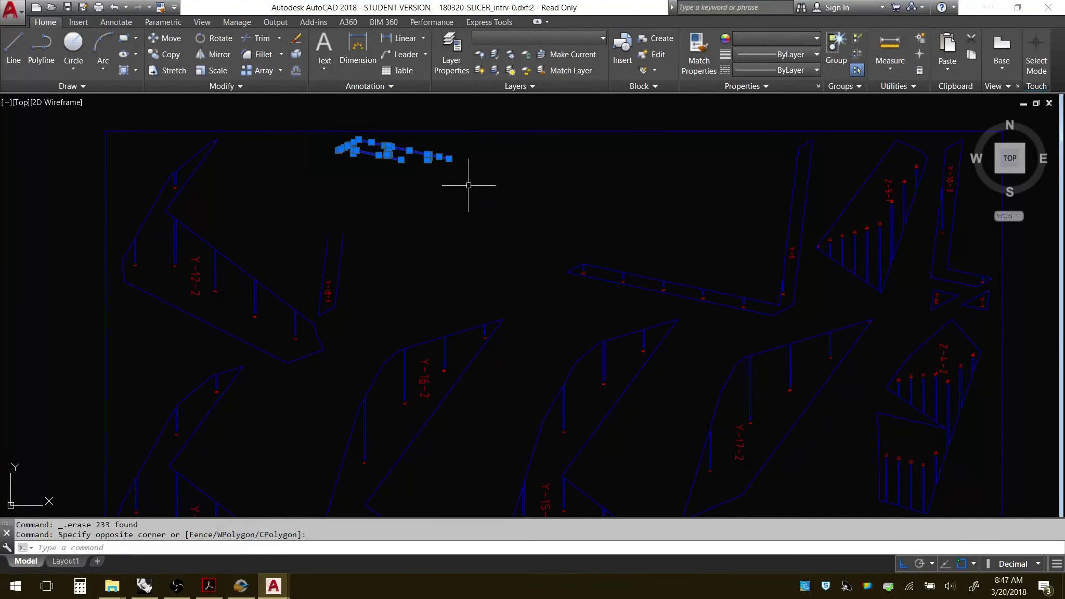
key("Delete")
left_click(306, 206)
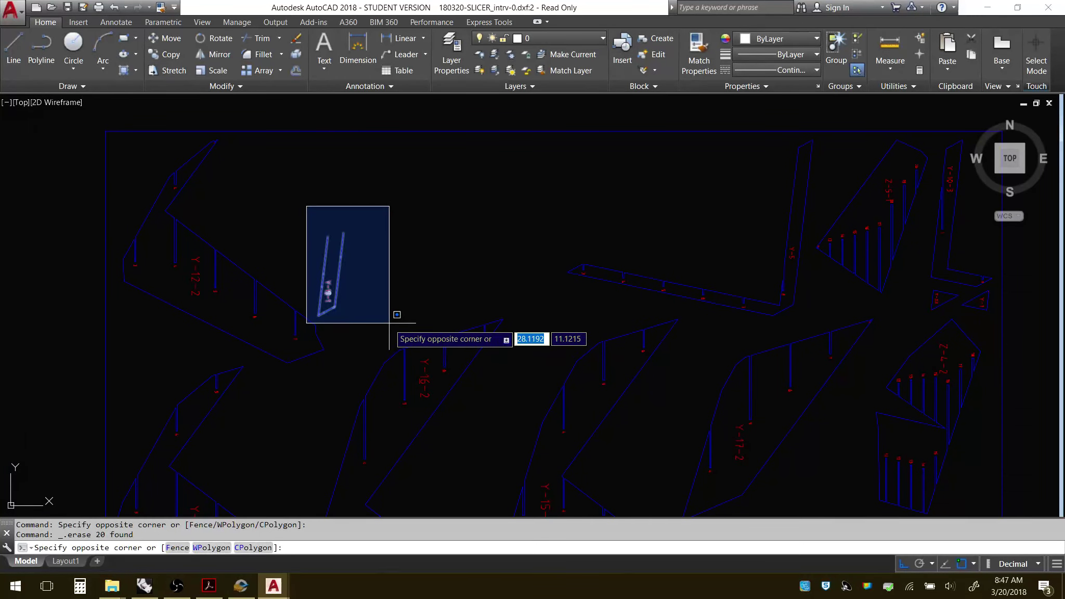
left_click(397, 324)
key("Delete")
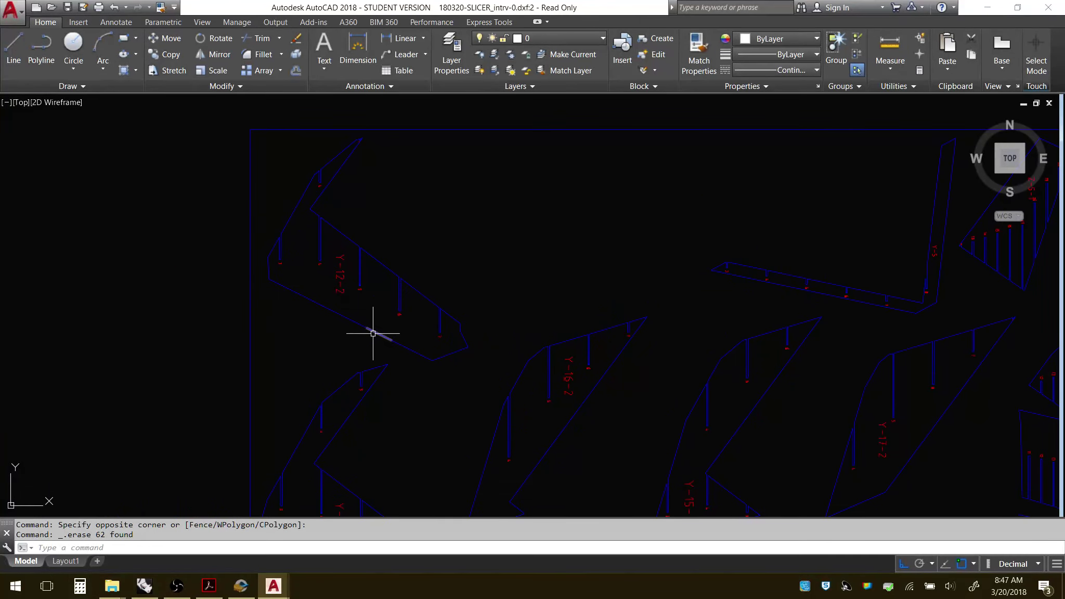
Join all the line segments of piece Y-12-2 into polylines.
left_click(218, 106)
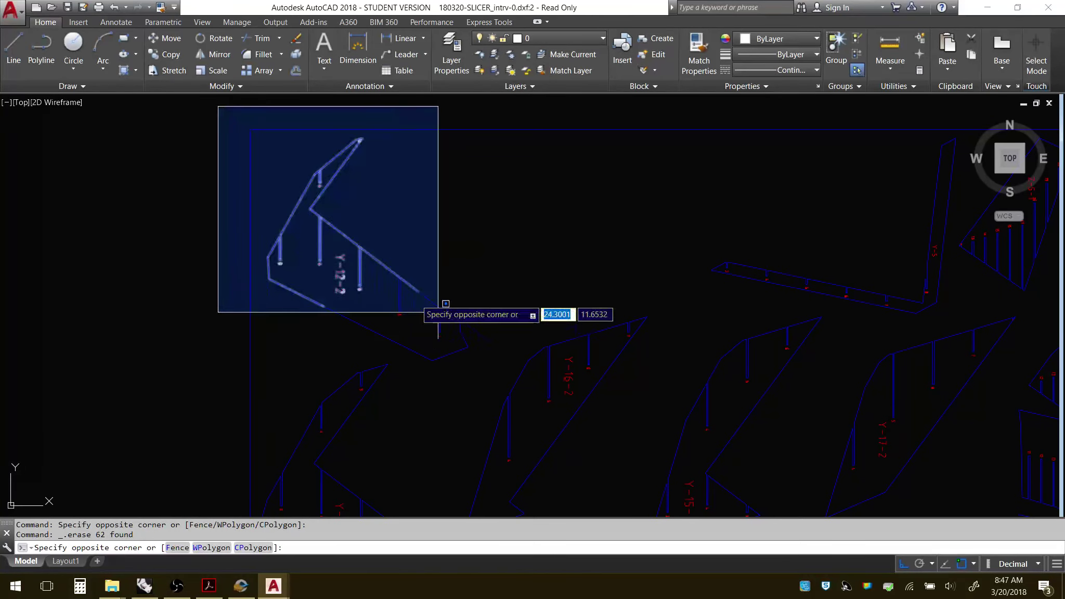
left_click(482, 363)
scroll(363, 296, "up", 2)
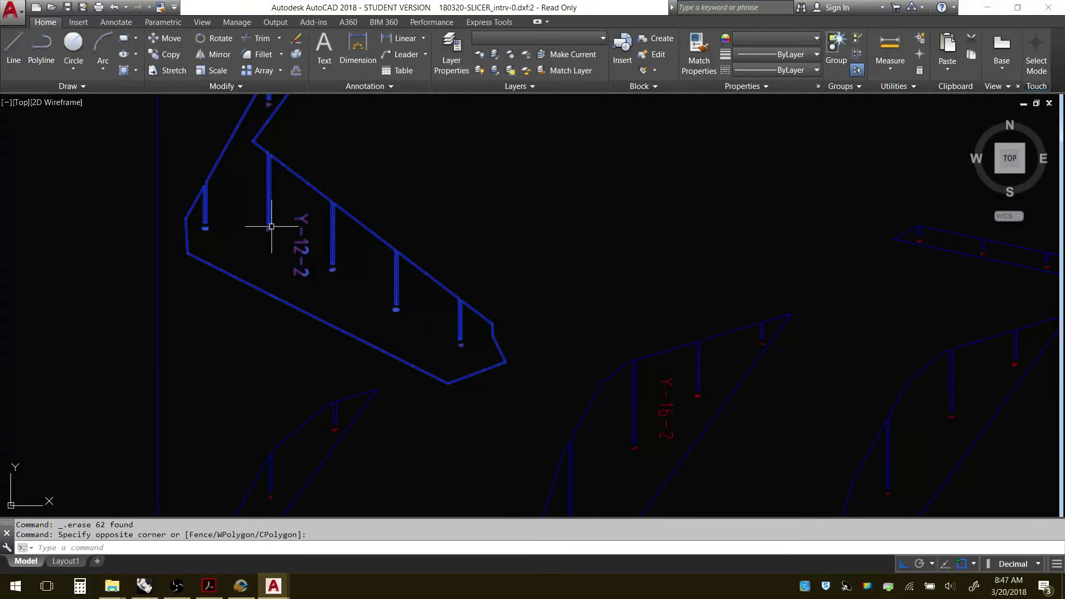
scroll(271, 226, "up", 8)
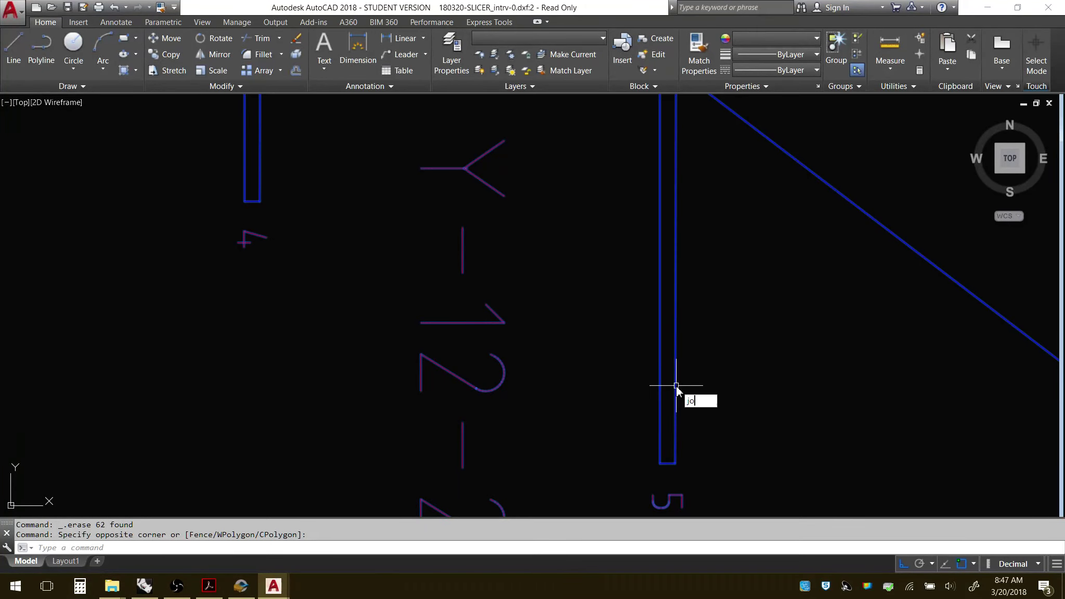
key("Return")
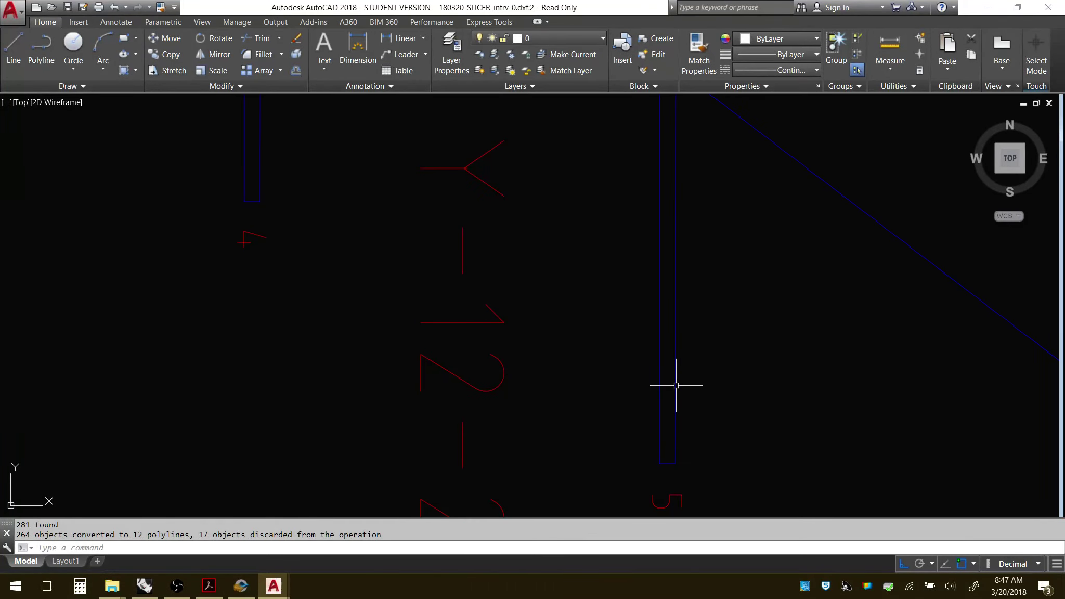
Select the joined outline of piece Y-12-2 to check that it is continuous, and clear the selection.
left_click(676, 386)
scroll(510, 304, "down", 10)
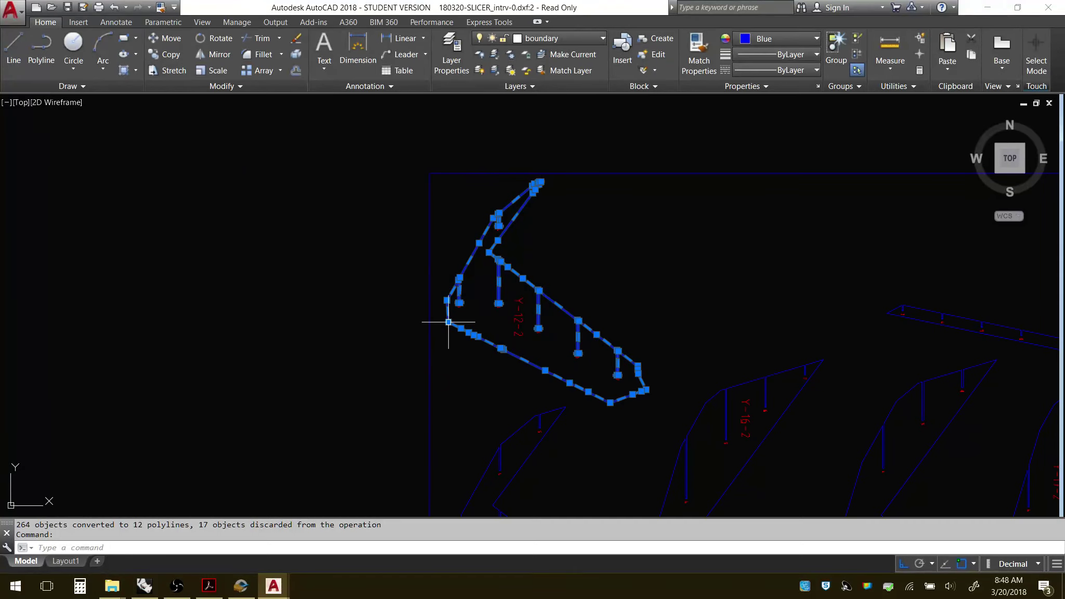
scroll(620, 341, "up", 2)
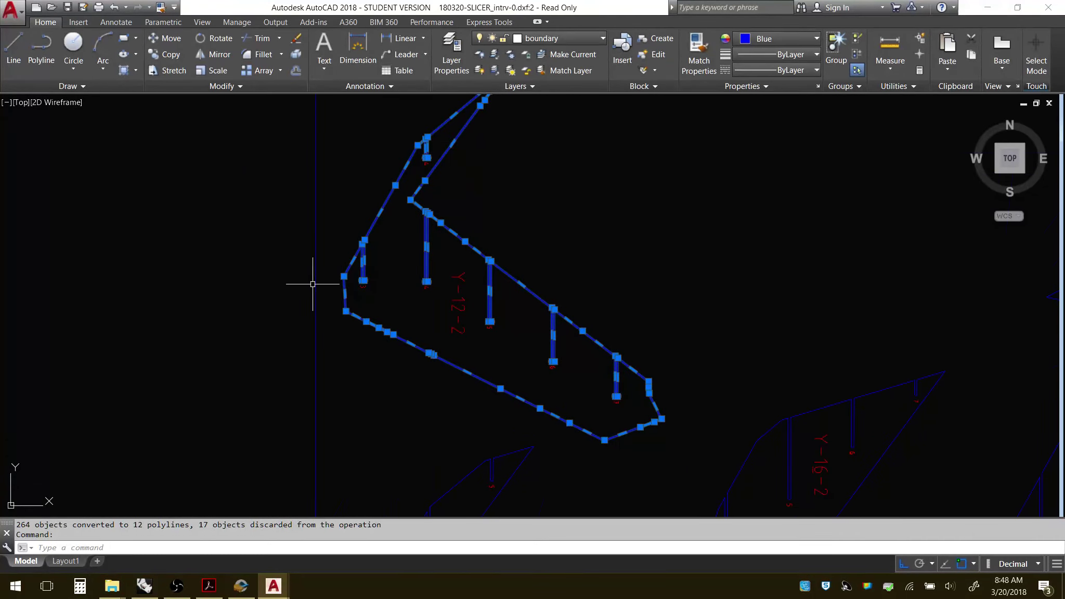
scroll(342, 294, "down", 2)
left_click(254, 283)
key("Escape")
key("Escape")
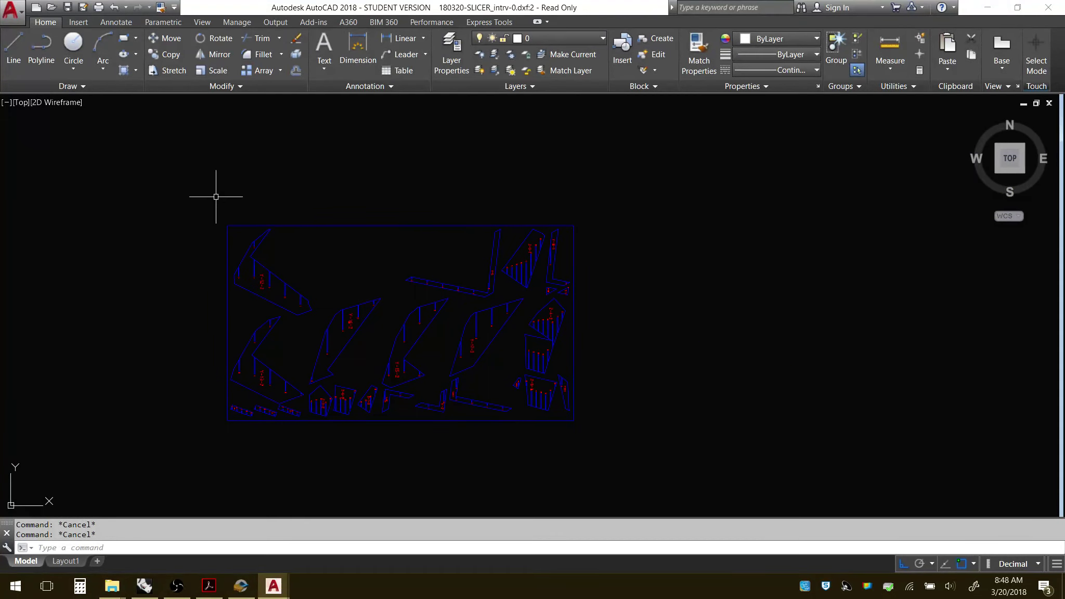
Select the entire cut sheet, examine its pieces and border, and clear the selection.
left_click(202, 187)
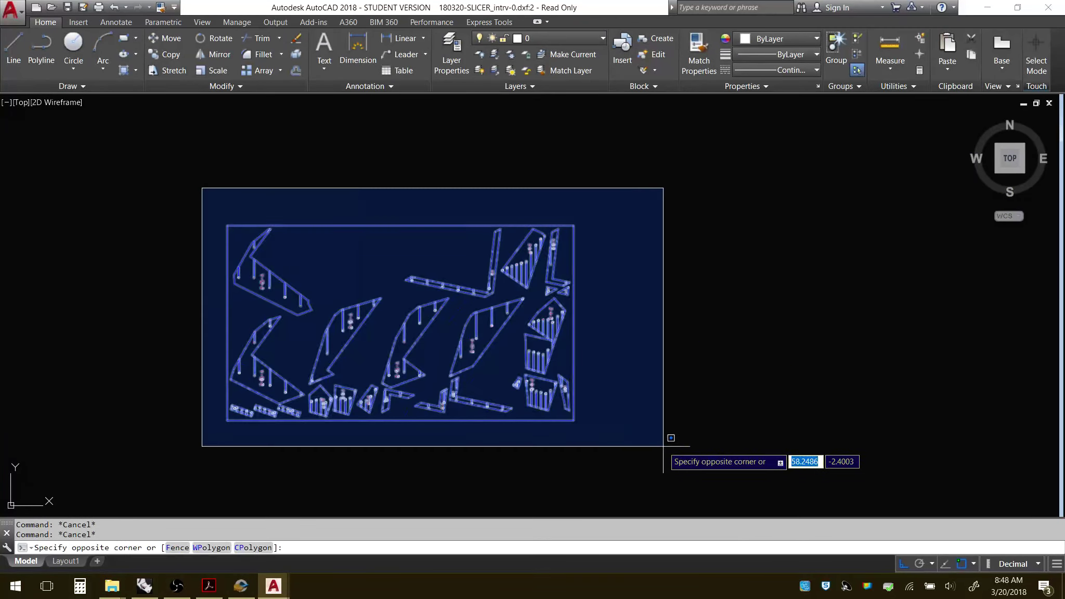
left_click(664, 474)
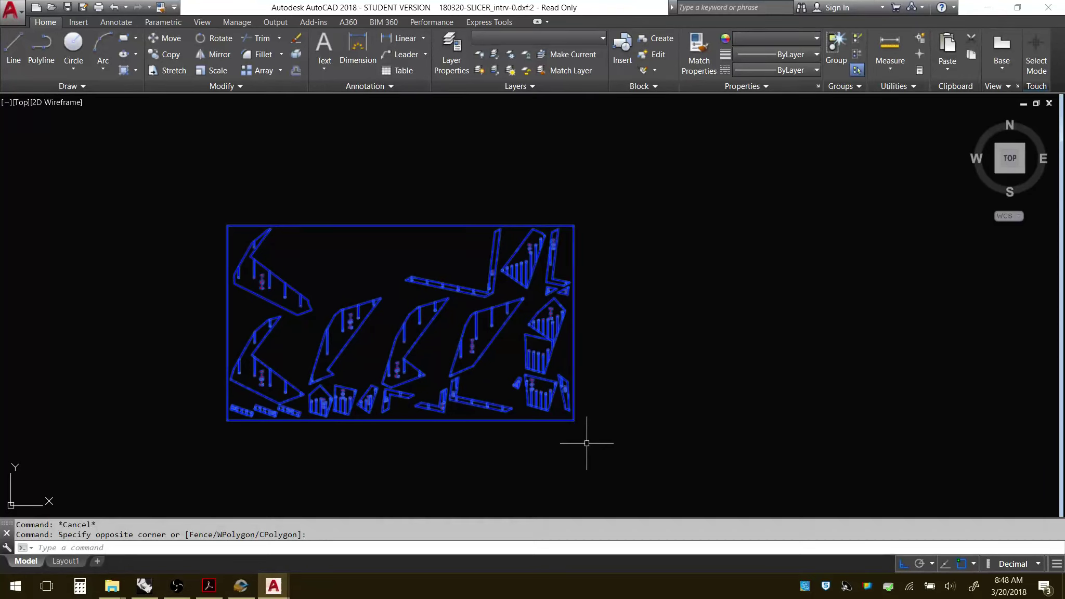
scroll(535, 316, "up", 5)
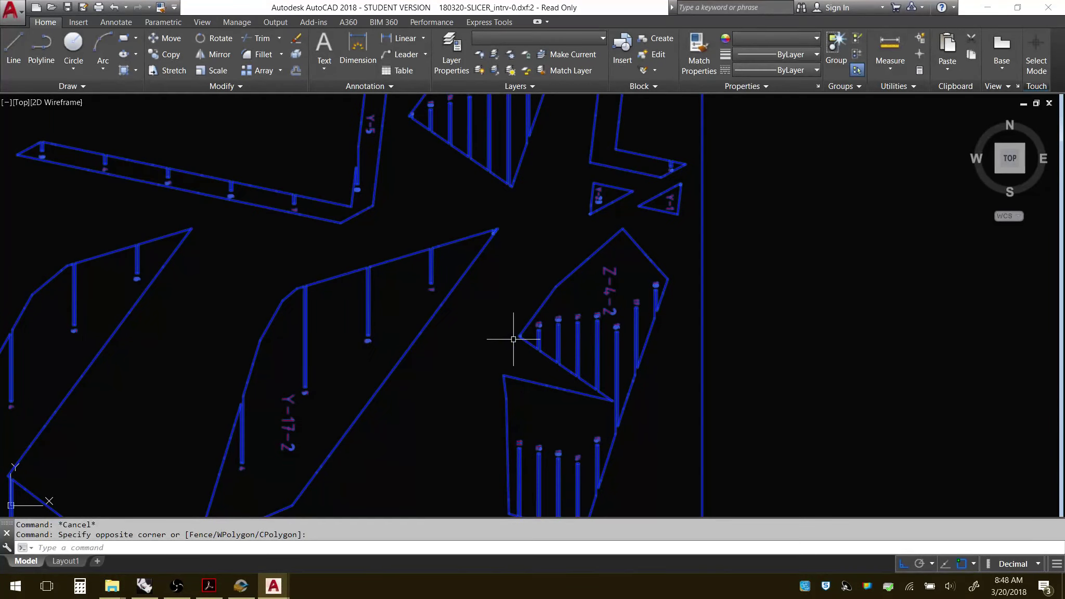
scroll(513, 339, "down", 2)
scroll(514, 361, "down", 2)
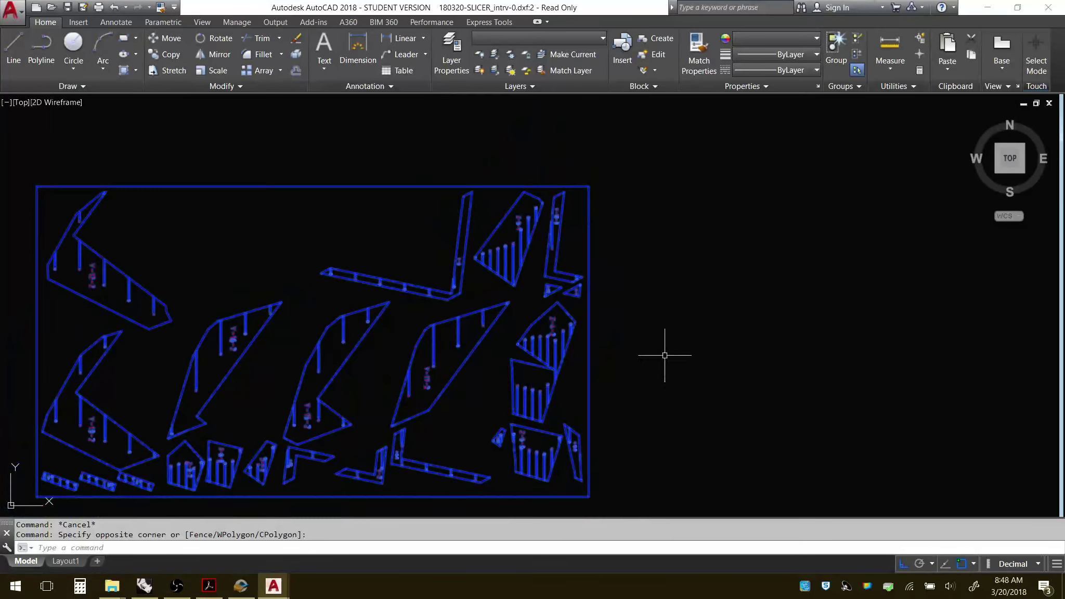
scroll(664, 355, "down", 2)
scroll(399, 371, "up", 2)
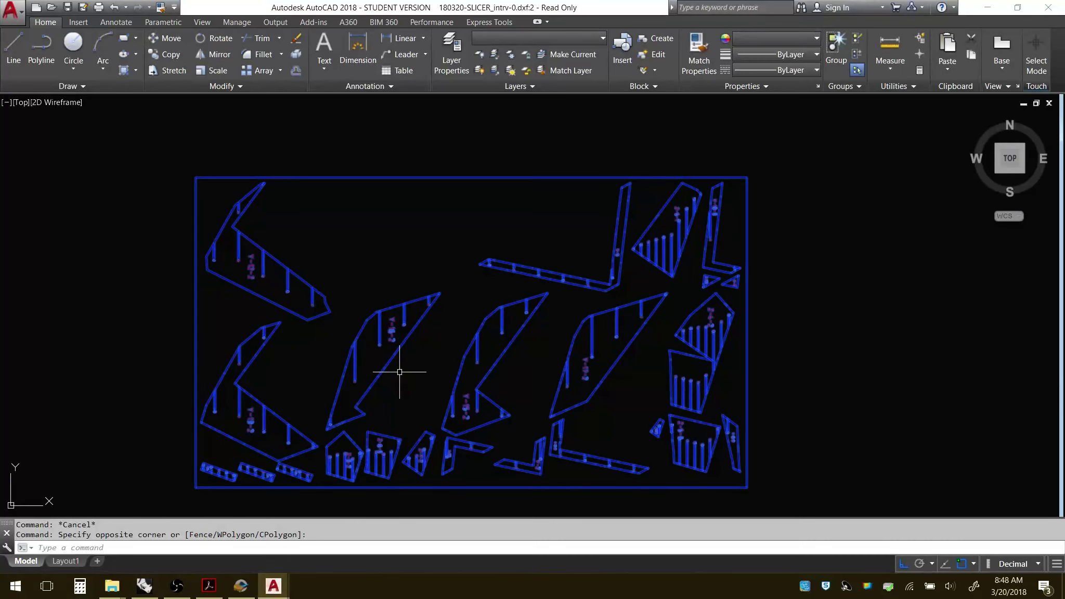
key("Escape")
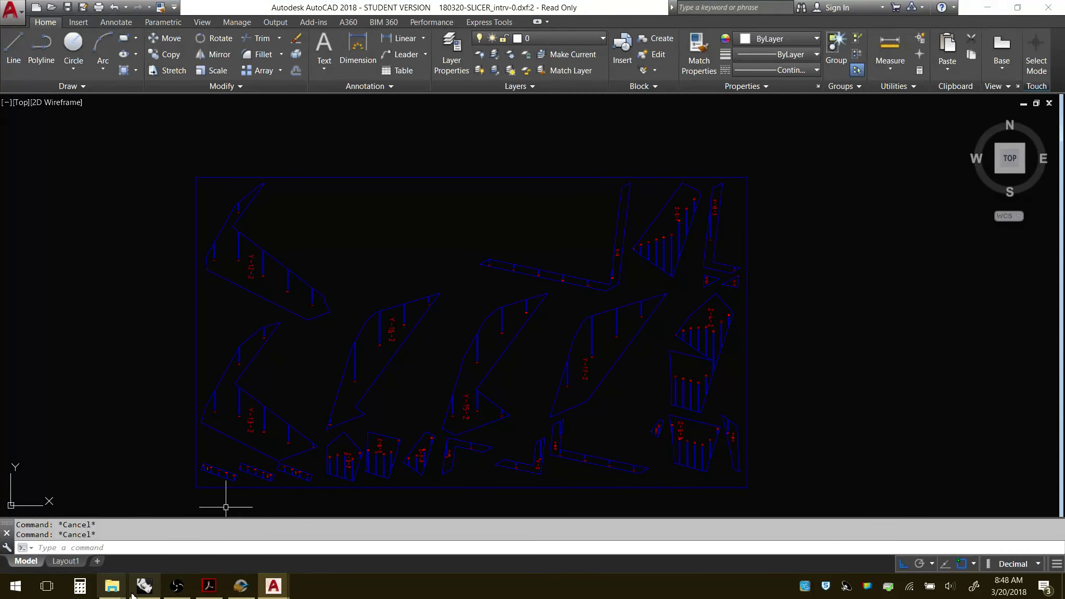
Switch to File Explorer and open the WORKING folder inside X-2b_Relief Construction's 170201-Example, under the Arch243 EXERCISE DOCUMENTS.
mouse_move(111, 585)
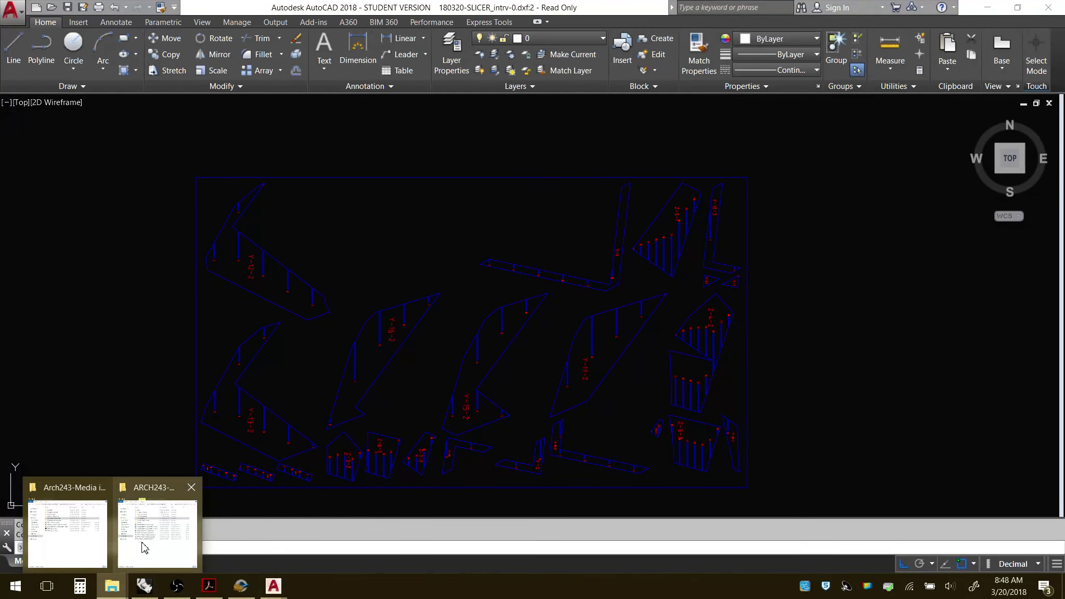
left_click(68, 532)
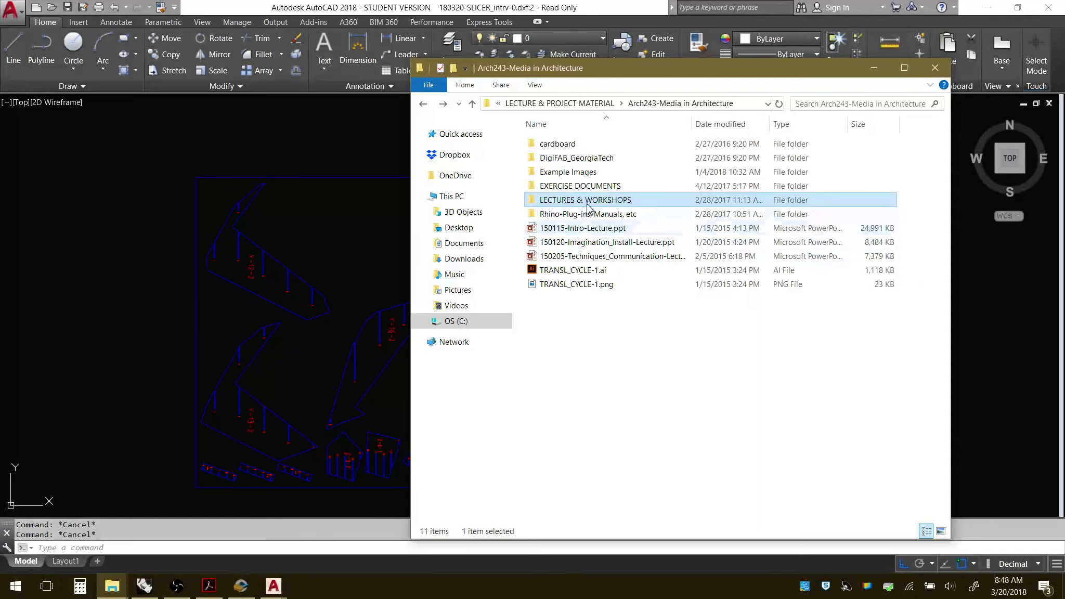
left_click(424, 104)
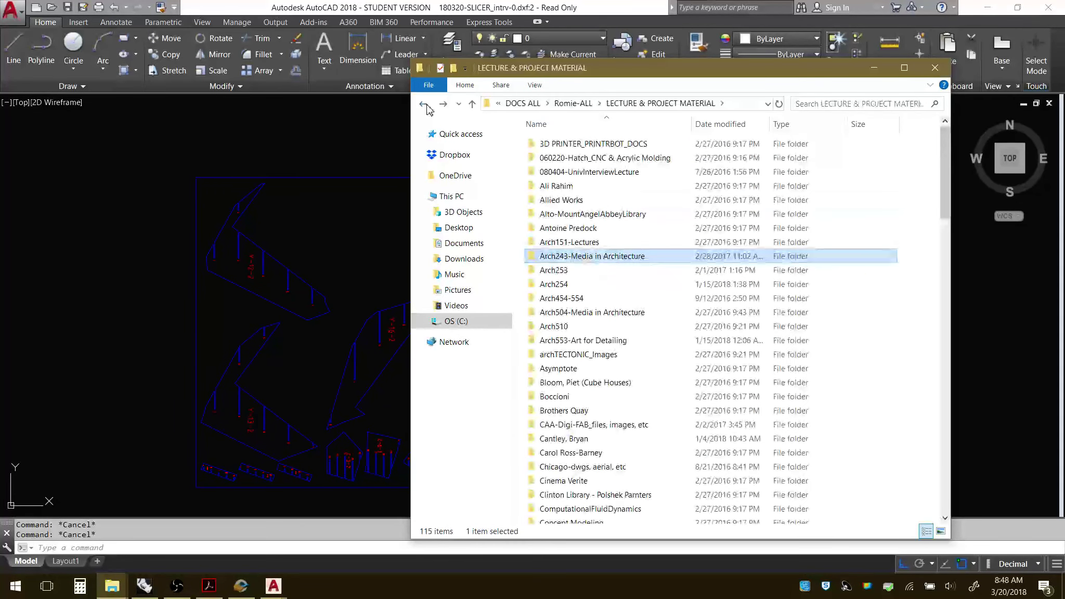
double_click(583, 255)
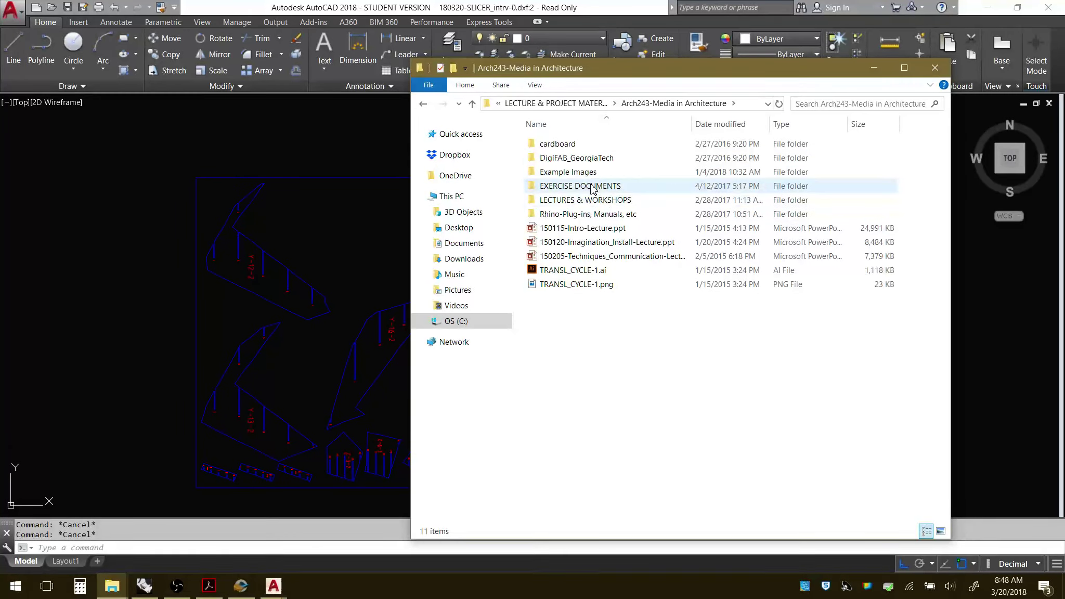
double_click(592, 187)
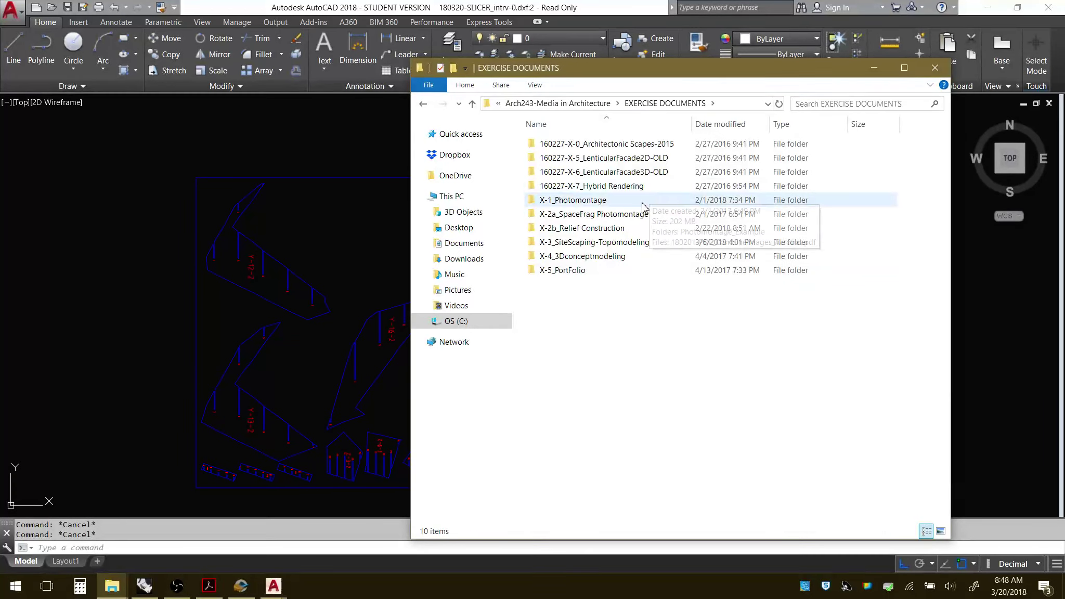
double_click(587, 228)
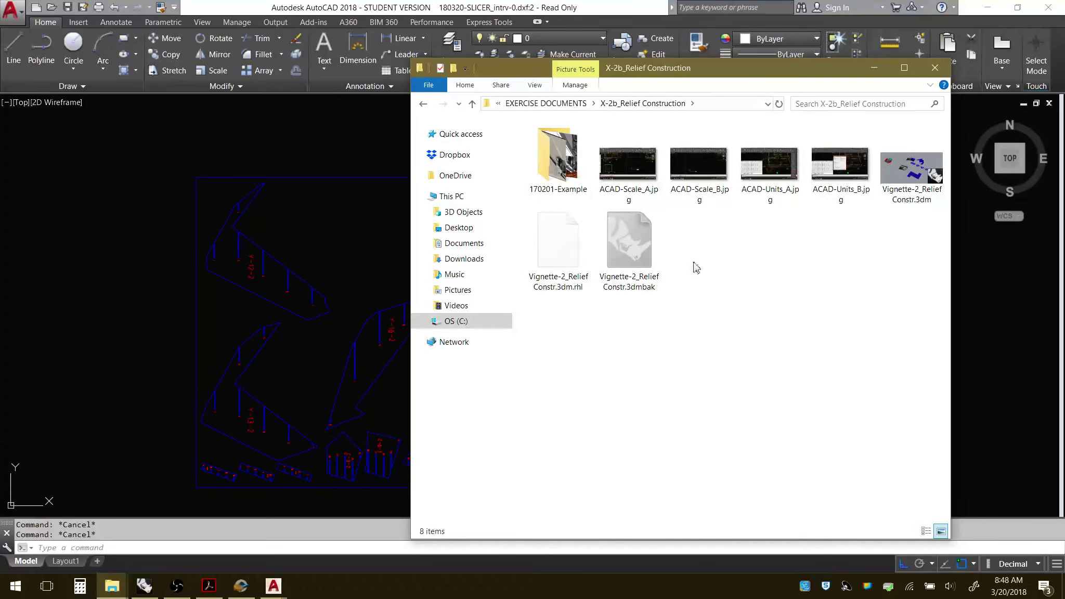
double_click(557, 156)
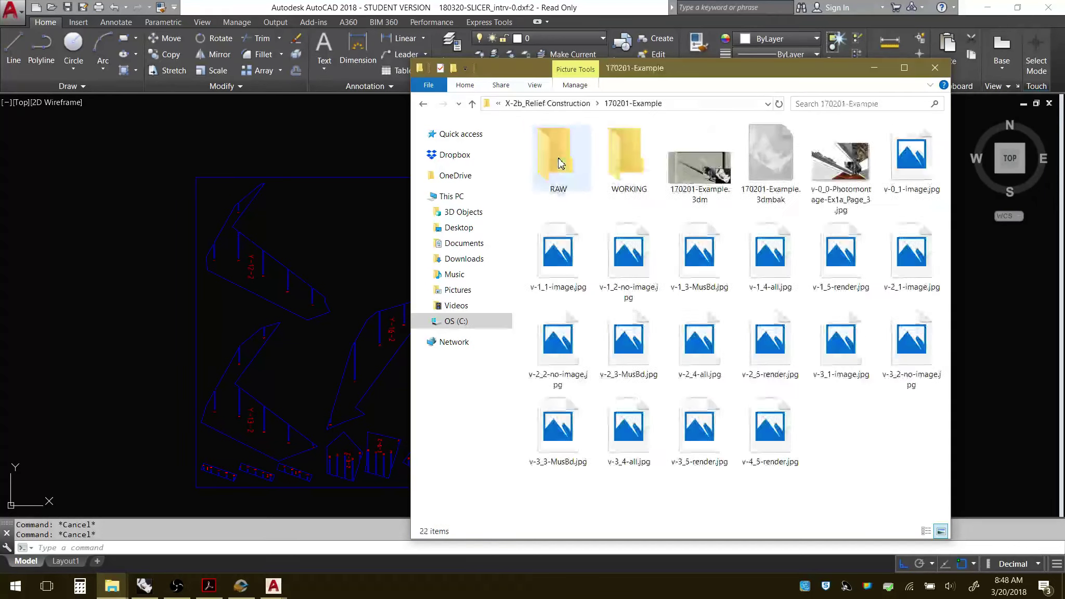
double_click(629, 161)
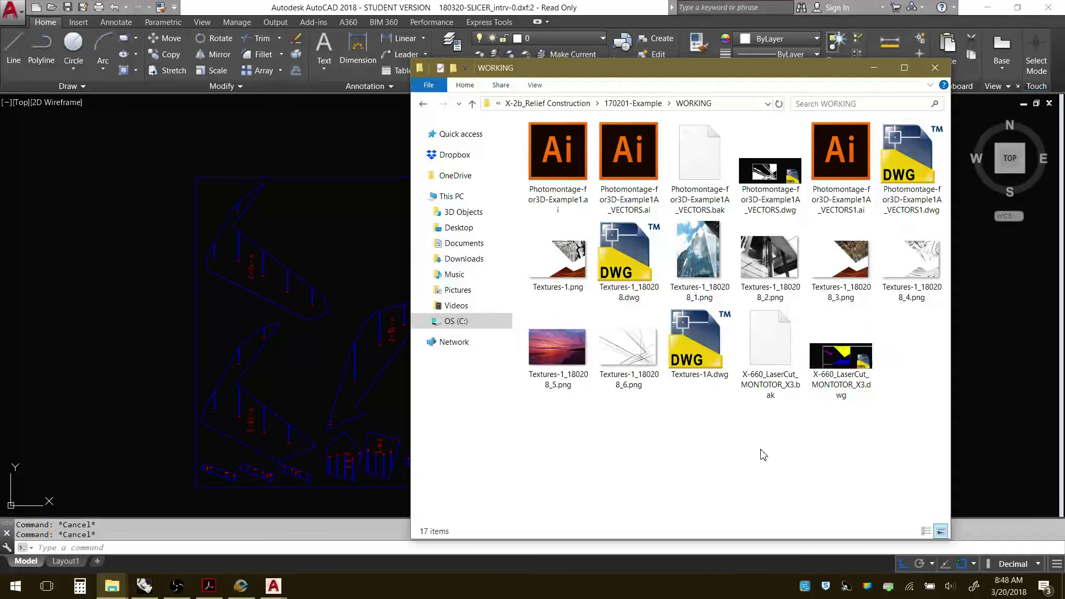
Open X-660_LaserCut_MONTOTOR_X3.dwg, dismiss the AEC objects notice, and review the drawing's layer list.
left_click(859, 363)
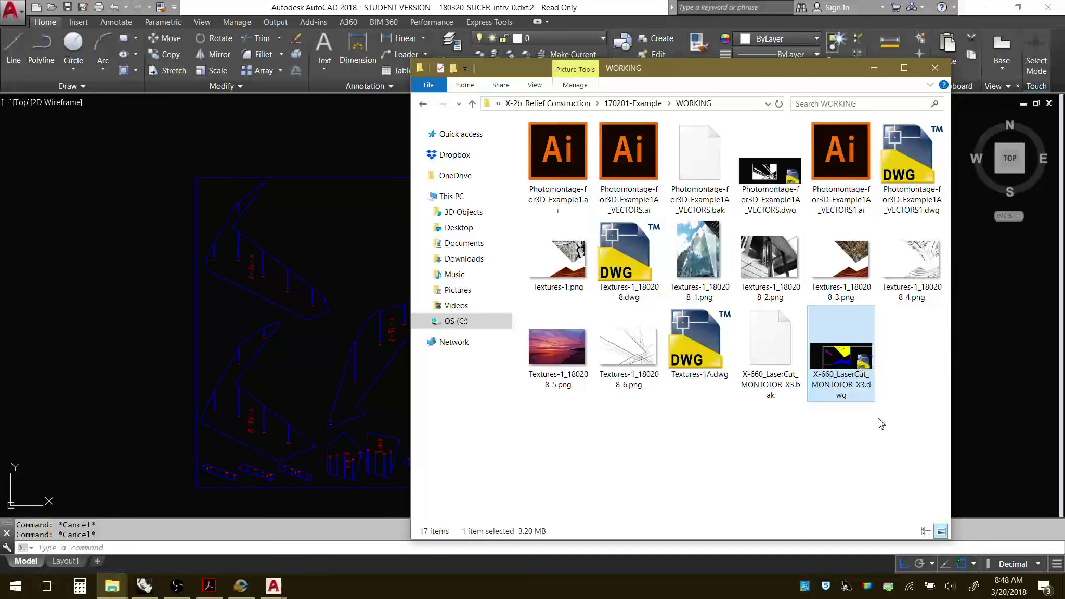
double_click(847, 359)
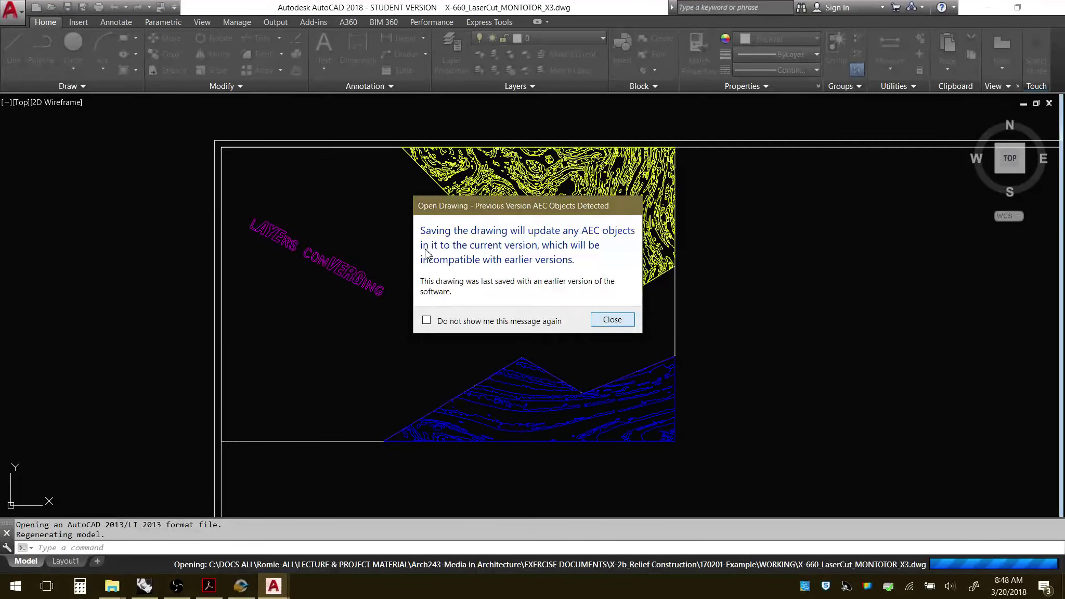
key("Return")
scroll(400, 239, "down", 5)
scroll(484, 291, "up", 4)
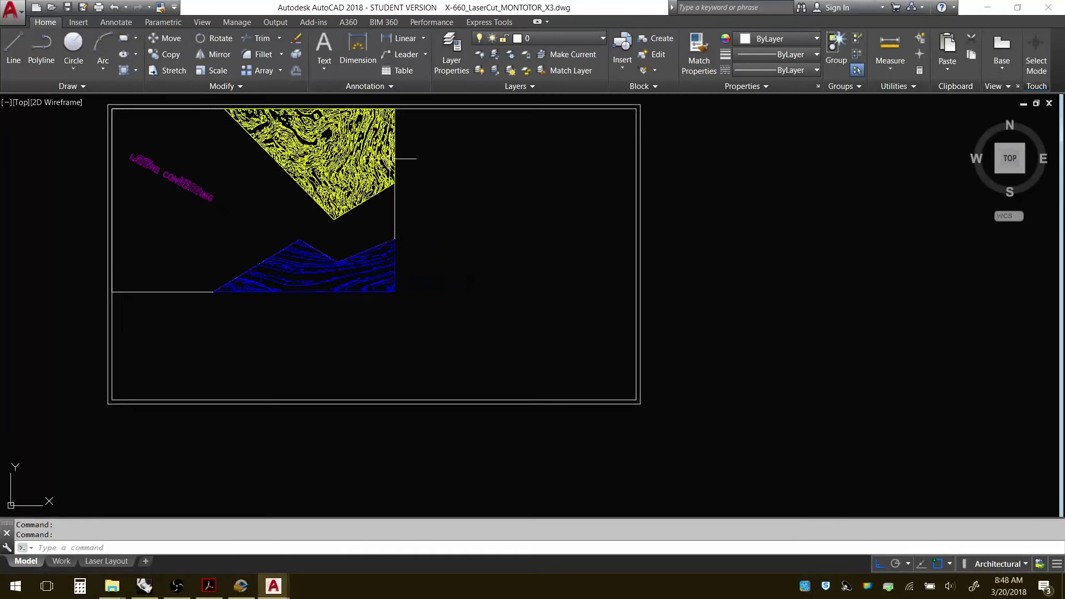
left_click(600, 39)
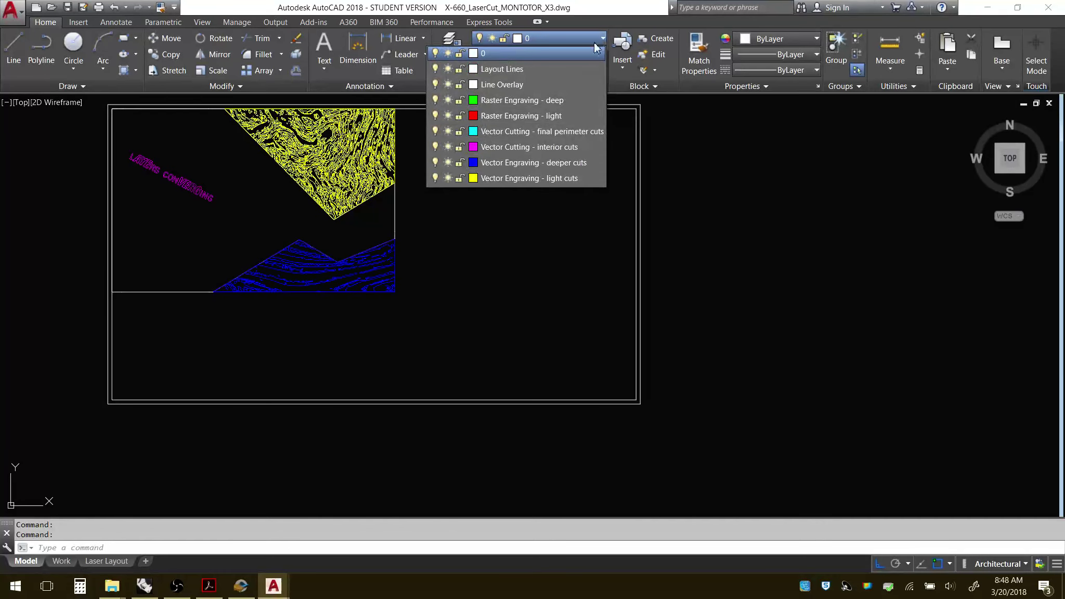
left_click(536, 229)
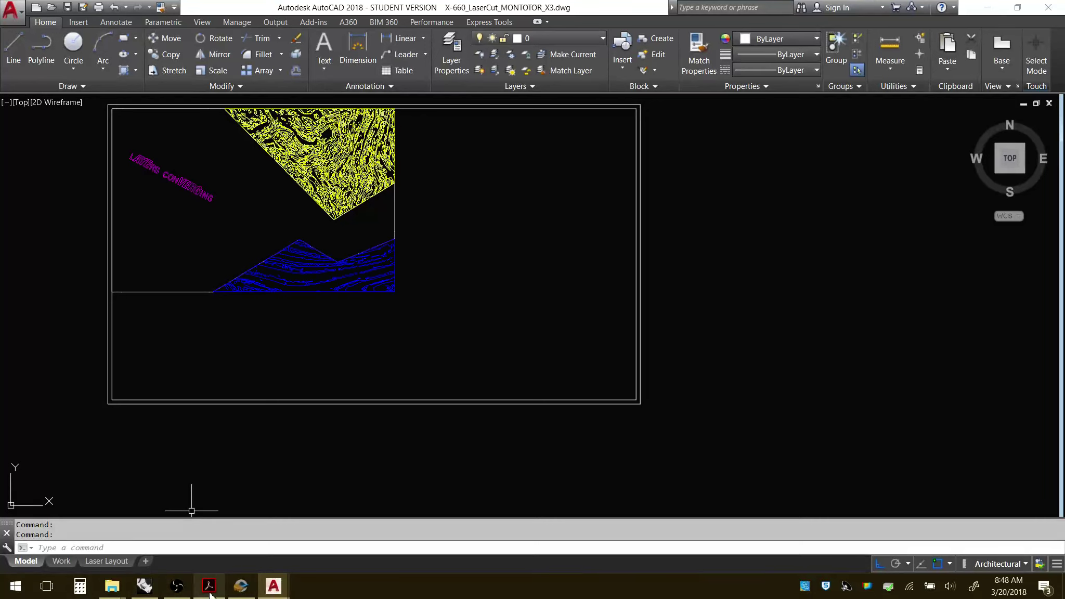
Copy the entire cut sheet, including its border, from the 180320-SLICER_intrv-0.dxf:2 drawing to the clipboard.
mouse_move(276, 593)
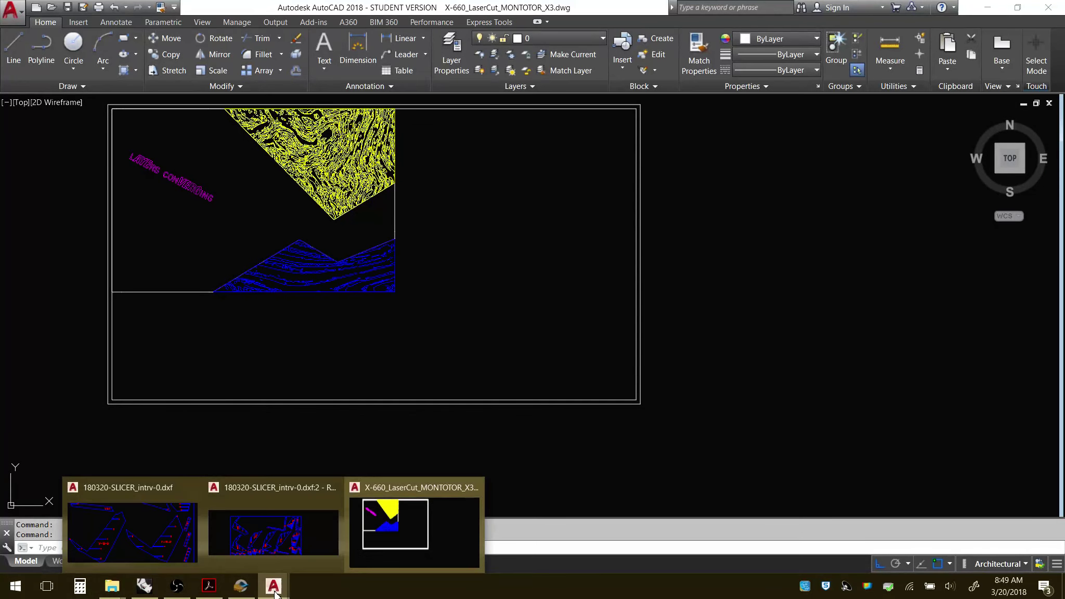
left_click(156, 528)
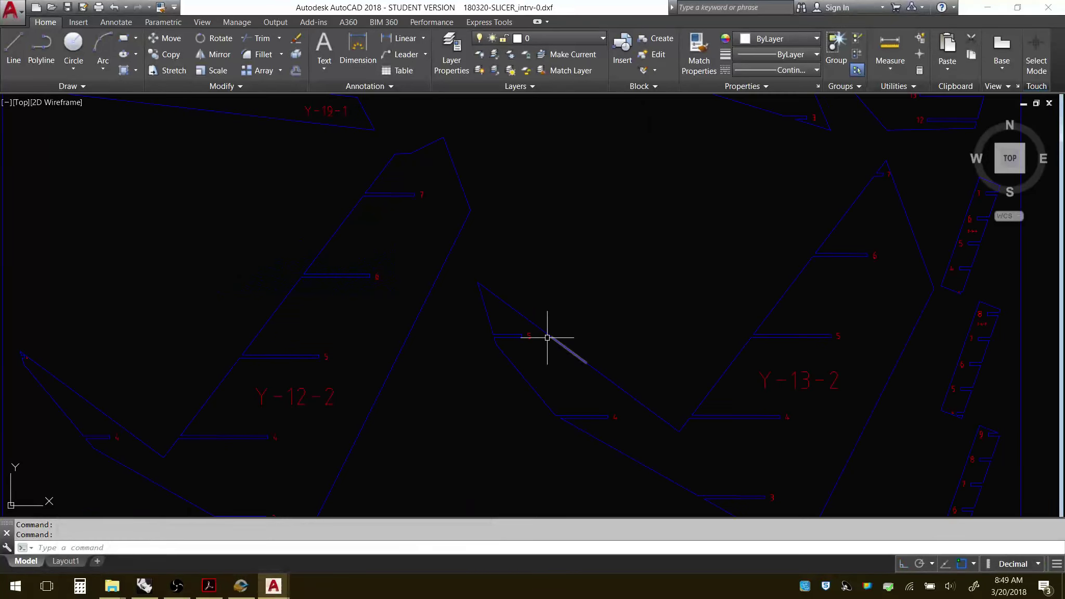
scroll(544, 333, "down", 3)
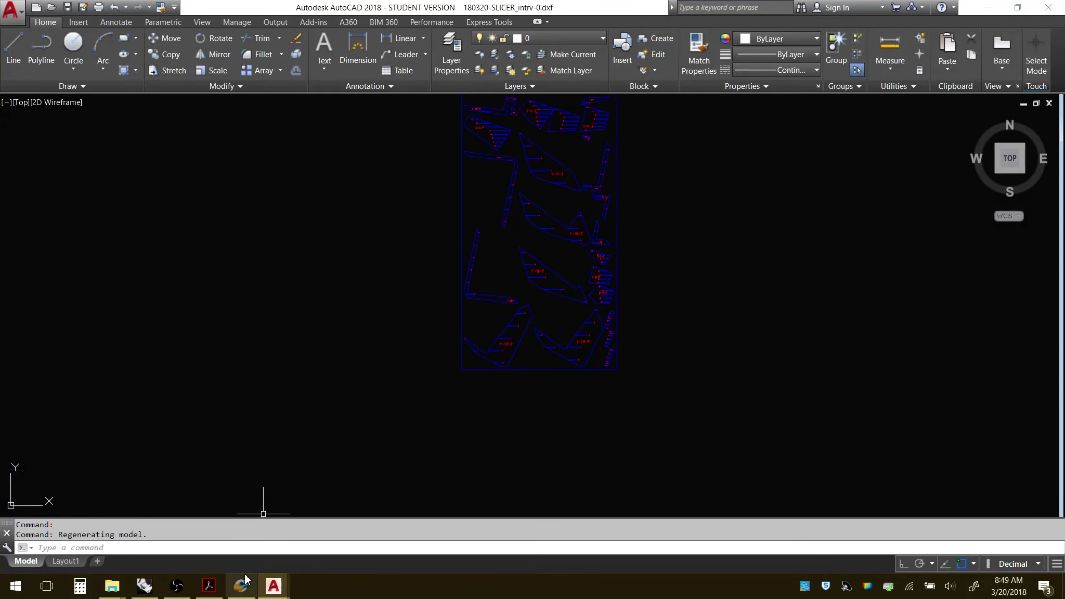
mouse_move(274, 586)
left_click(270, 531)
left_click(226, 172)
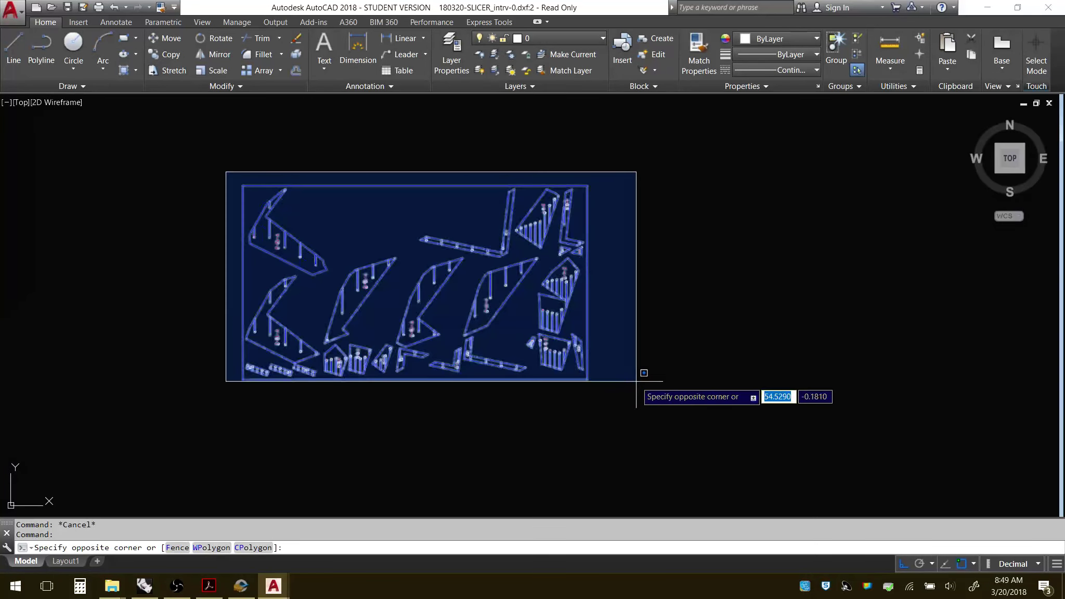
left_click(638, 381)
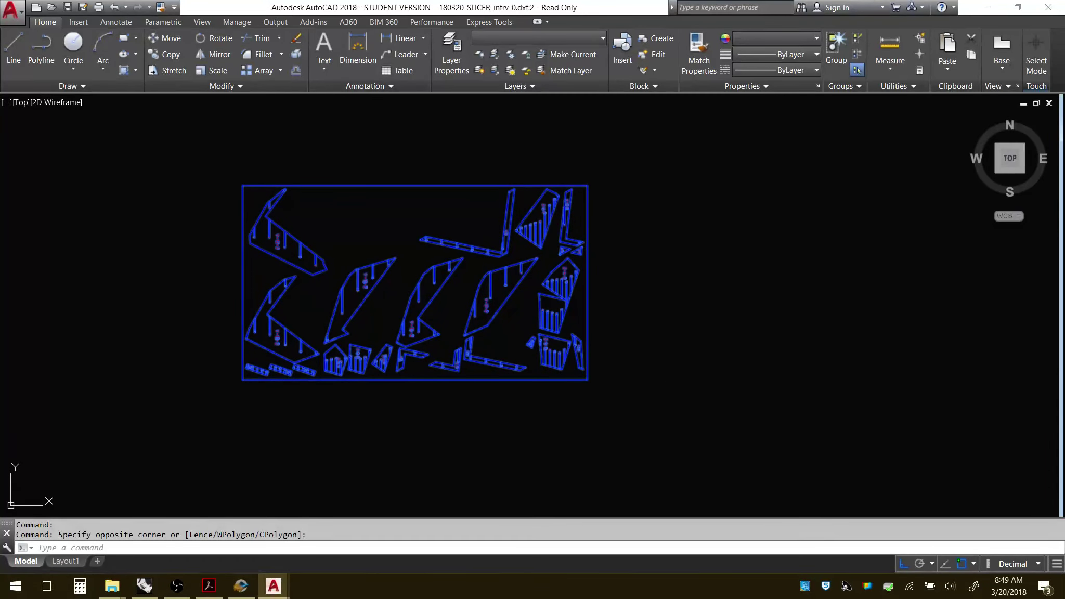
key("ctrl+c")
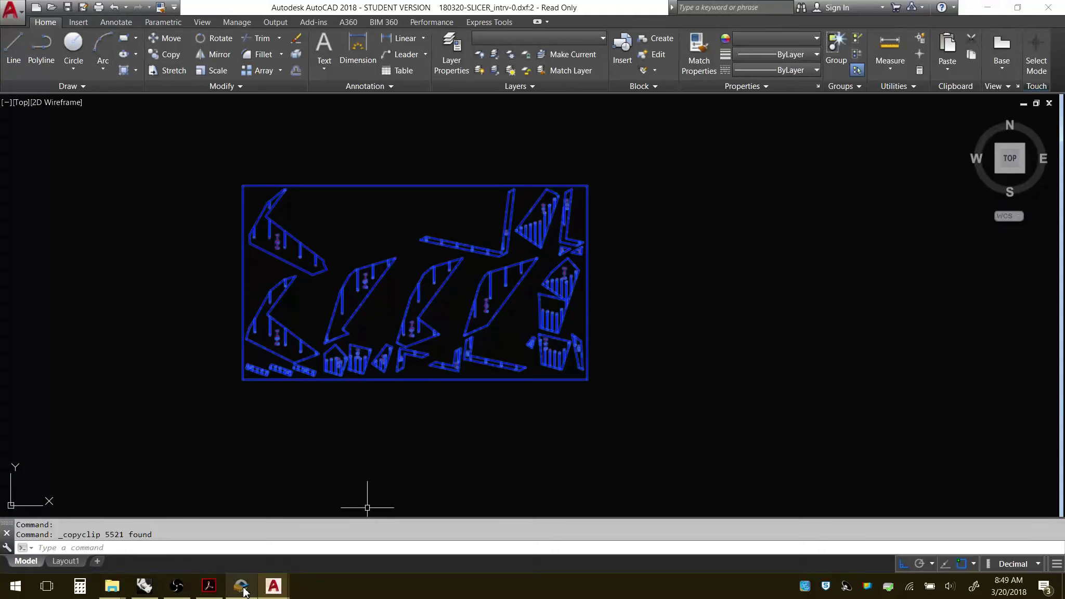
Paste the copied cut sheet into X-660_LaserCut_MONTOTOR_X3.dwg, in the empty space beside the existing laser-cut layout.
mouse_move(242, 588)
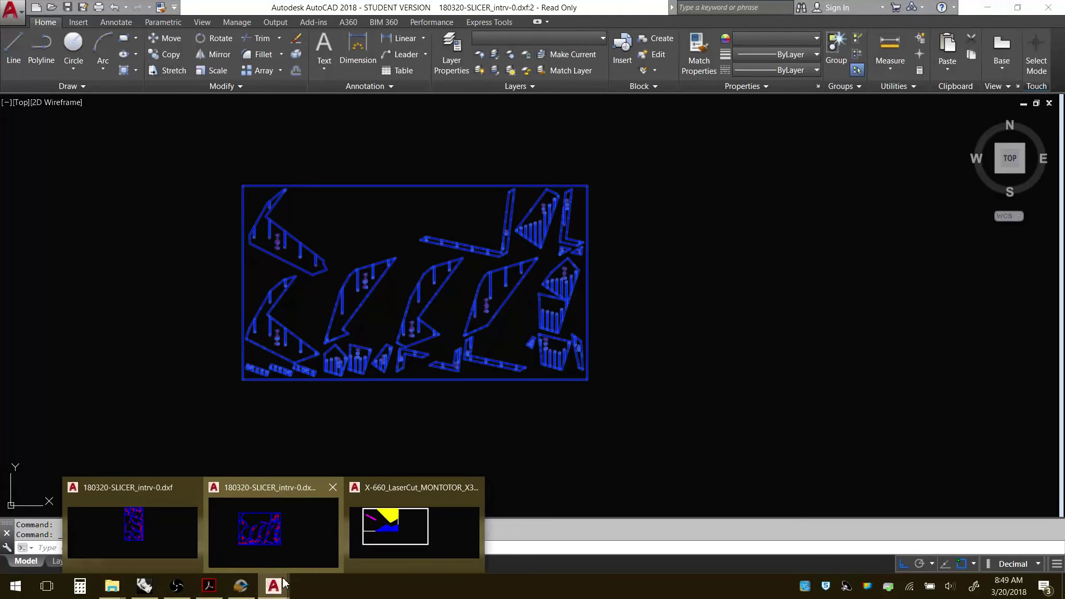
left_click(413, 527)
scroll(329, 419, "down", 6)
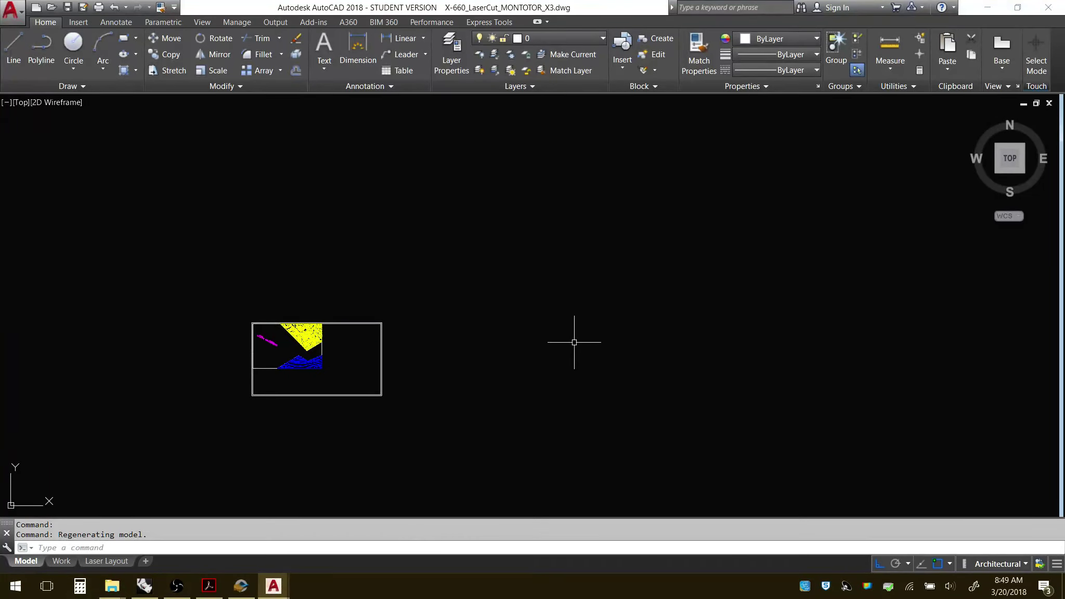
key("ctrl+v")
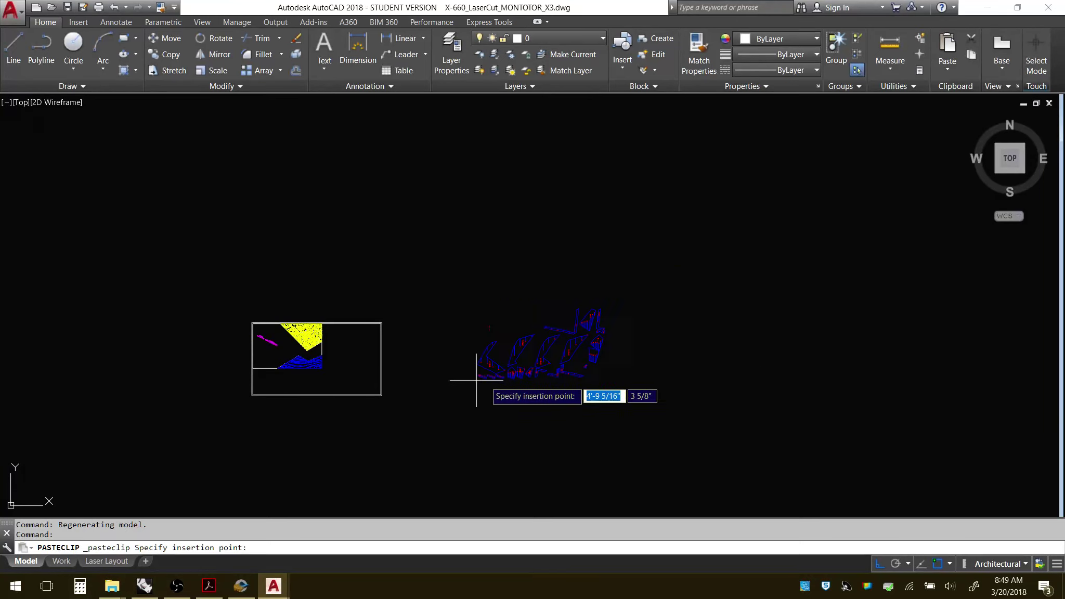
left_click(426, 392)
Select the whole pasted cut sheet and set the color property of all its objects to ByLayer.
left_click(415, 299)
left_click(415, 299)
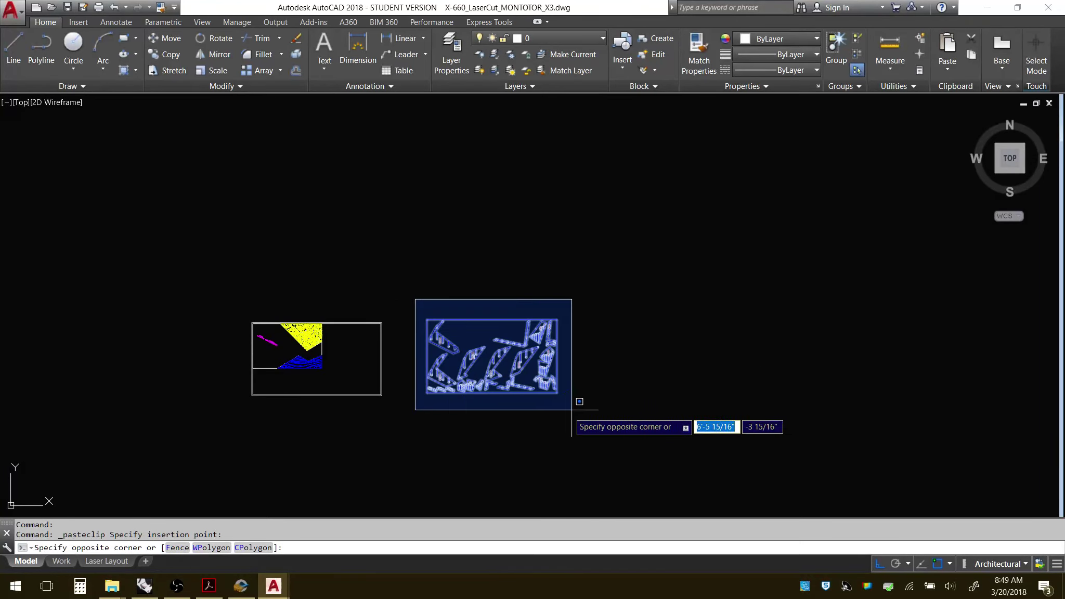
left_click(572, 405)
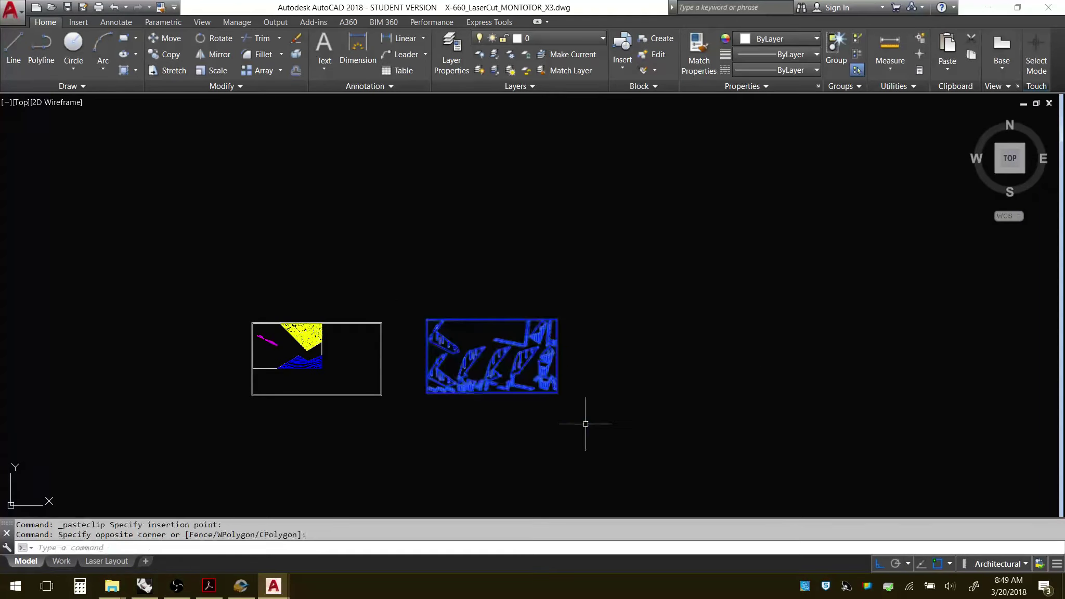
left_click(603, 38)
left_click(685, 25)
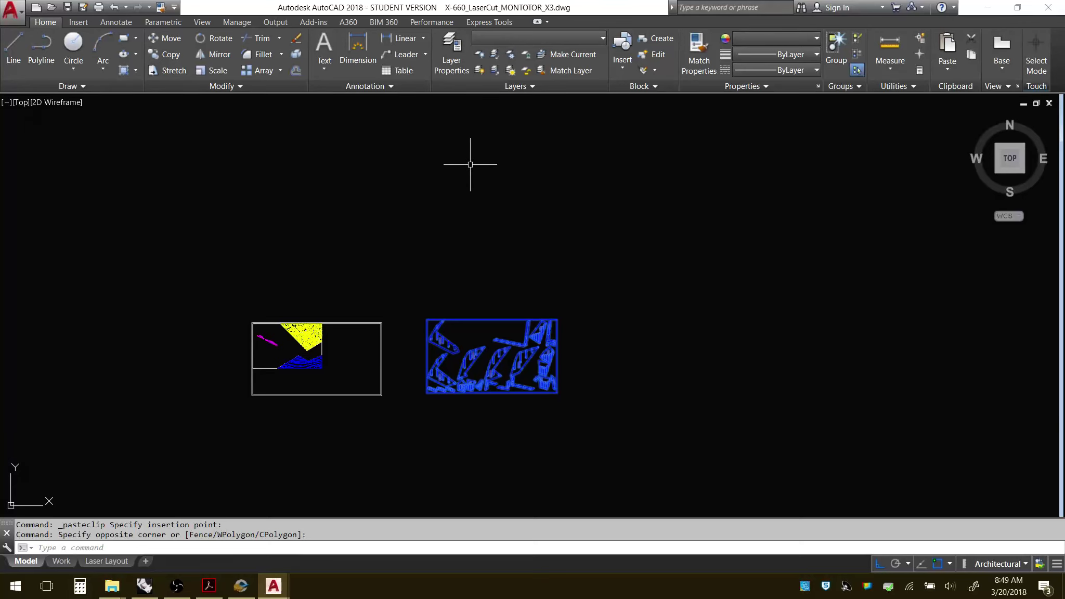
type("PR")
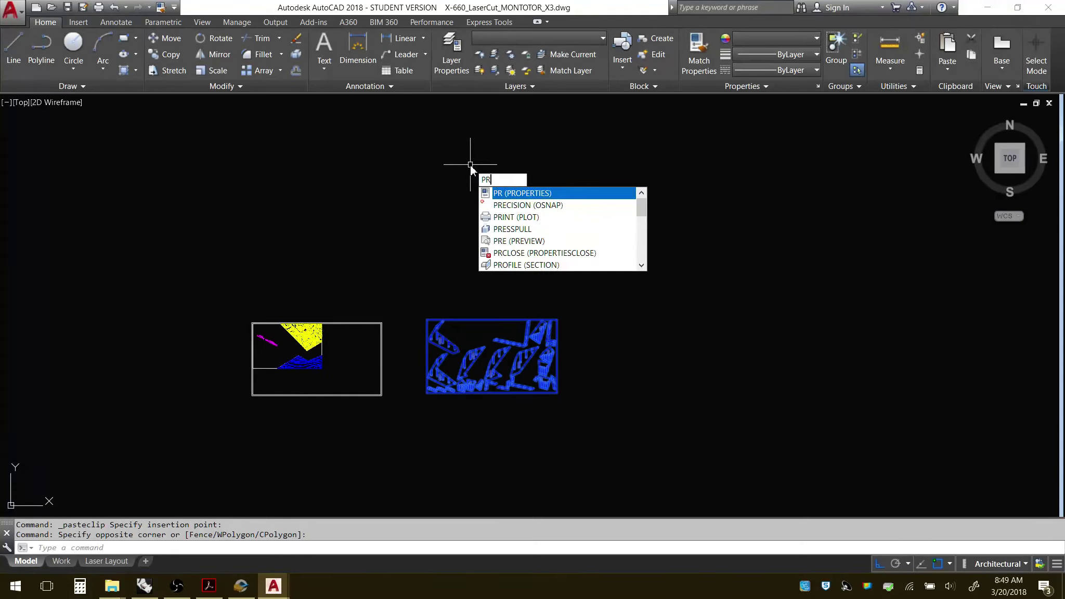
left_click(523, 193)
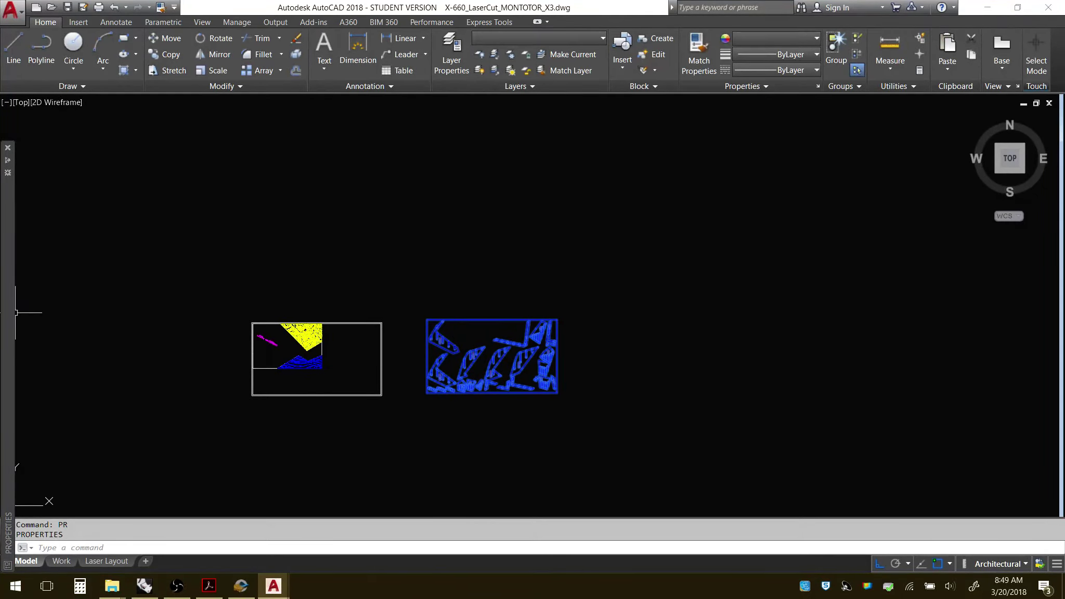
mouse_move(13, 251)
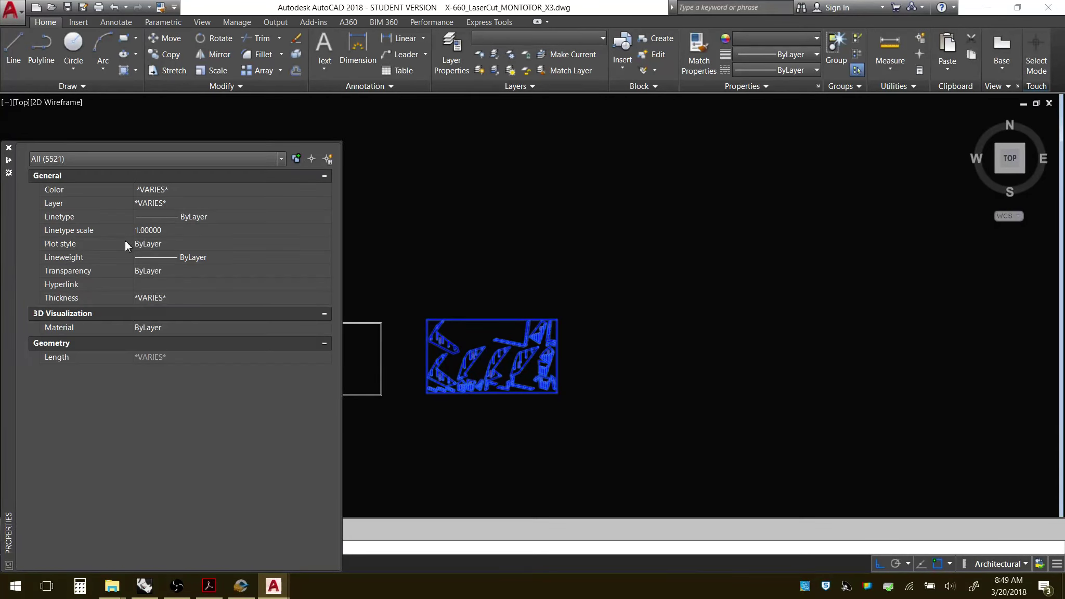
left_click(168, 190)
left_click(242, 188)
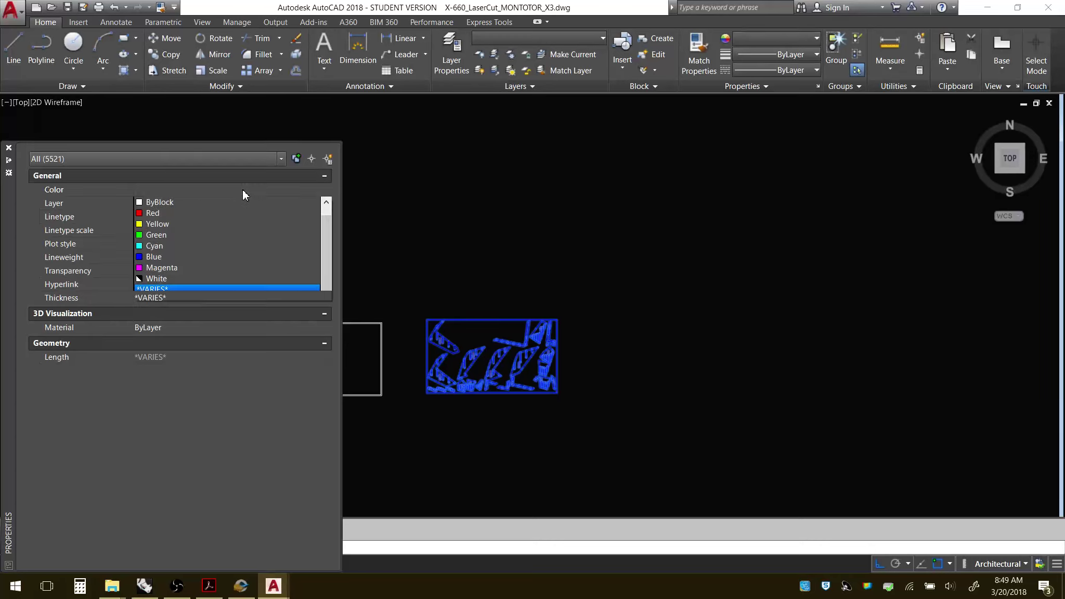
scroll(232, 211, "up", 1)
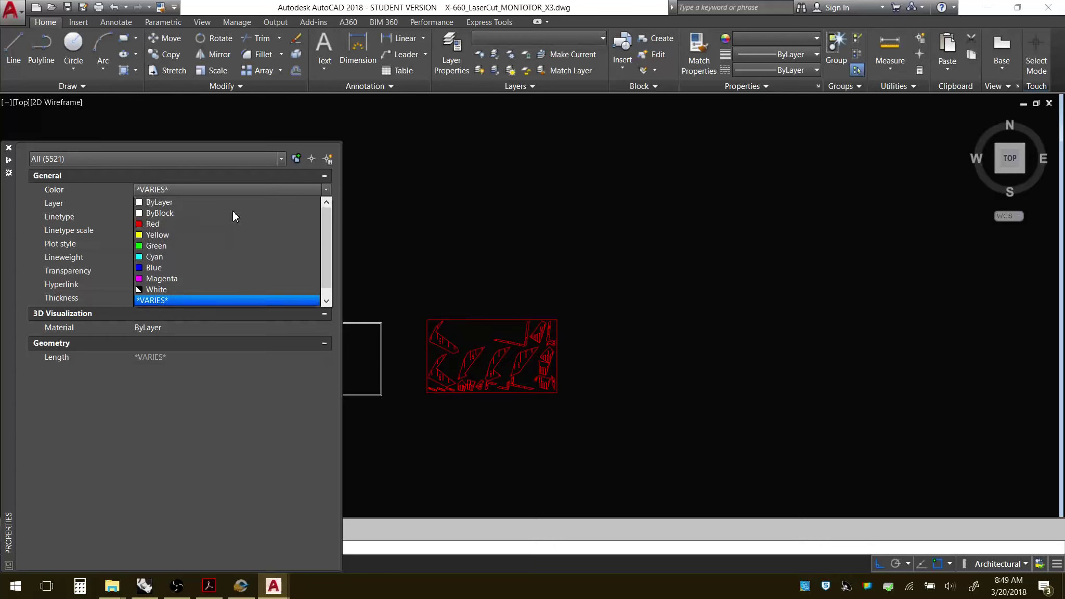
left_click(182, 205)
Move all the selected cut sheet objects to layer 0.
left_click(176, 204)
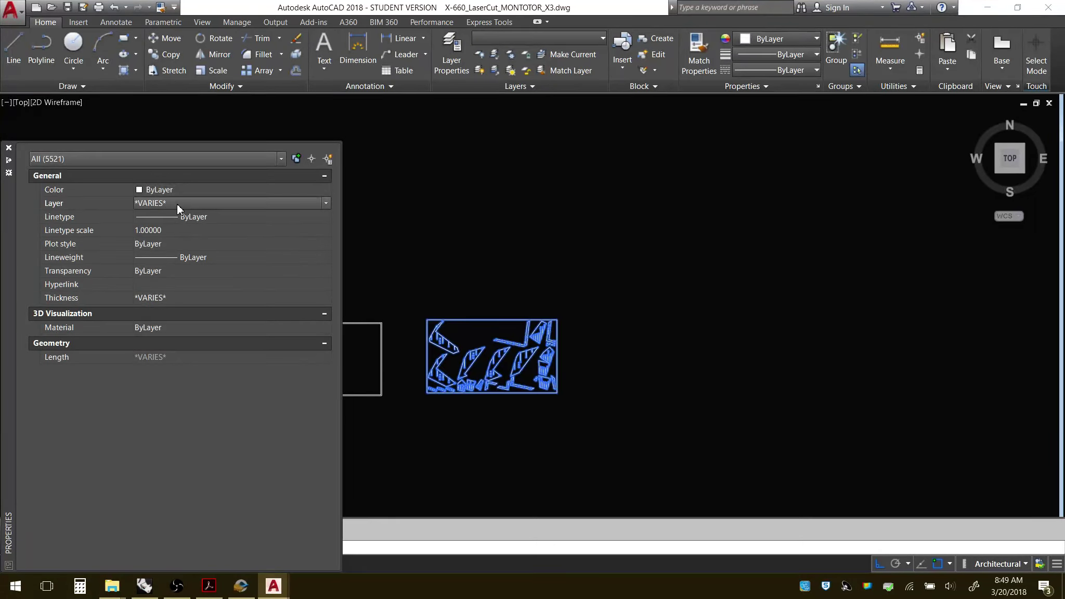
left_click(176, 203)
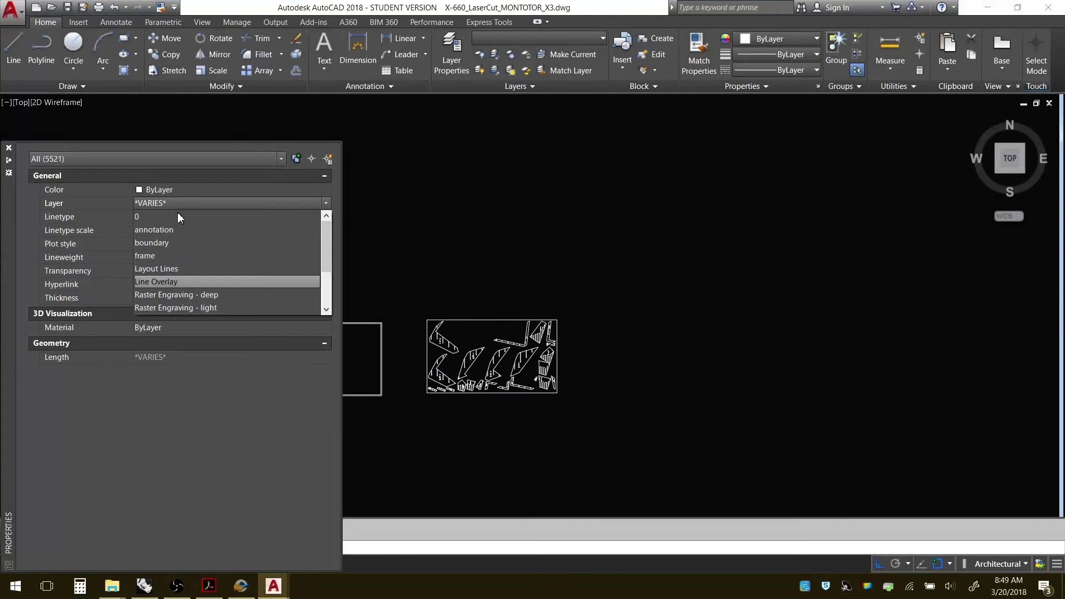
left_click(216, 190)
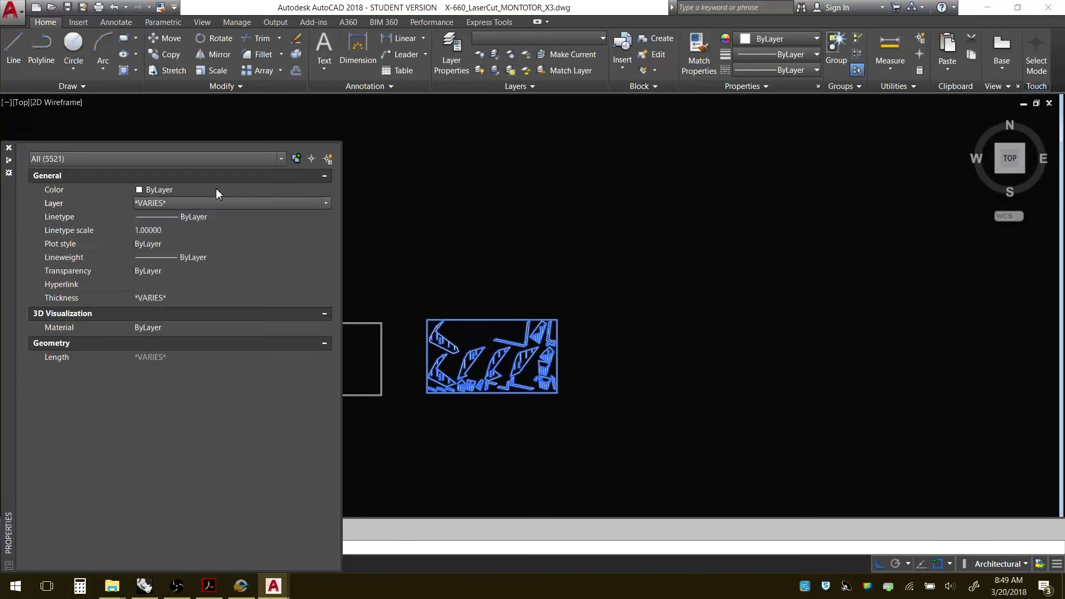
left_click(286, 205)
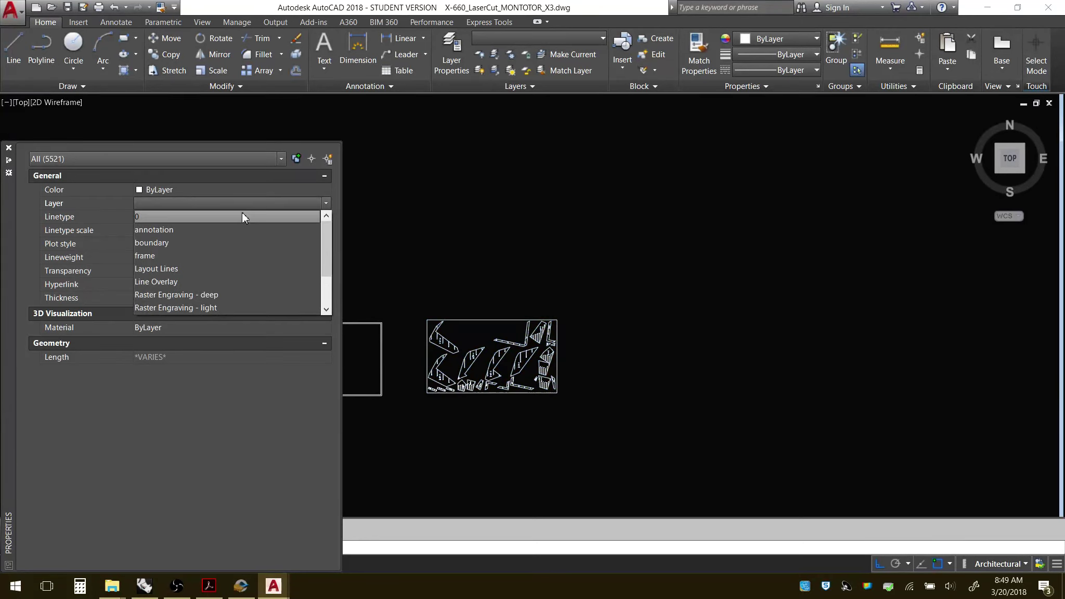
left_click(240, 216)
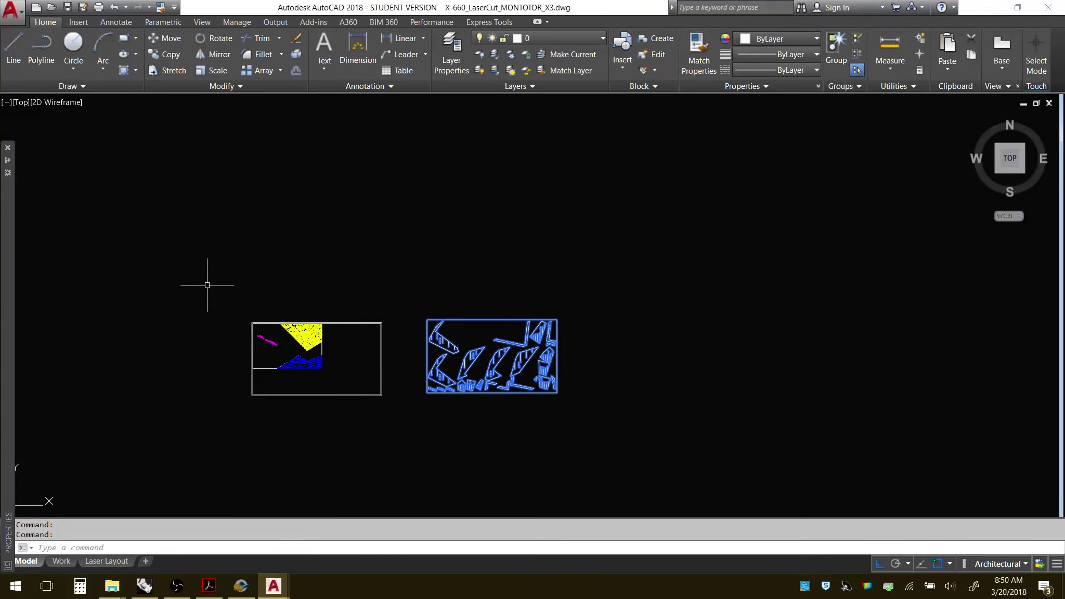
Undo the last property change made to the pasted cut sheet.
key("ctrl+z")
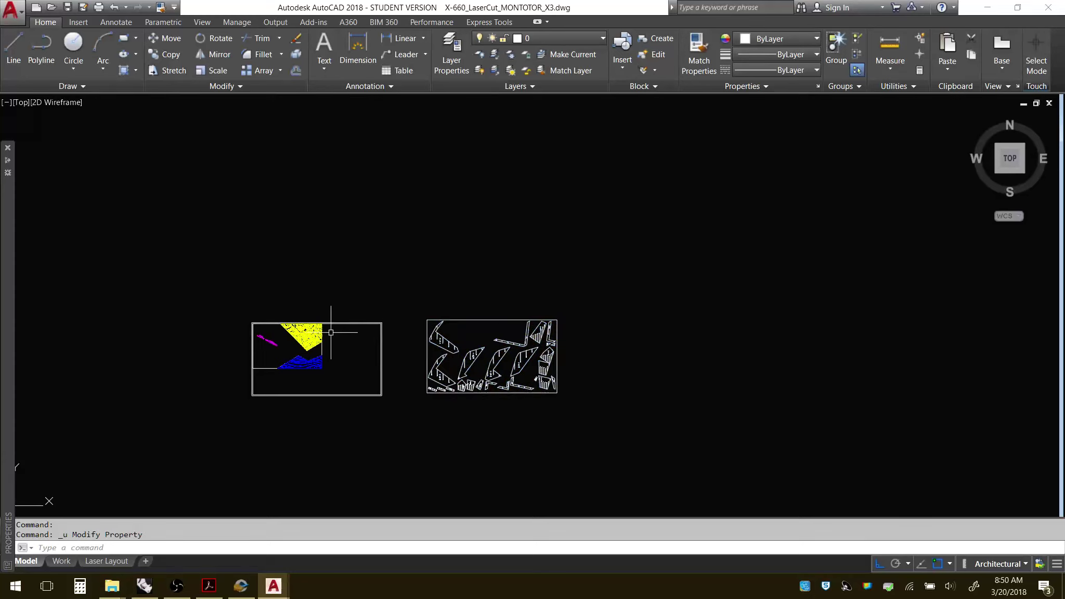
Try to set the linetype scale to 0 with nothing selected, and close the Properties palette.
mouse_move(3, 275)
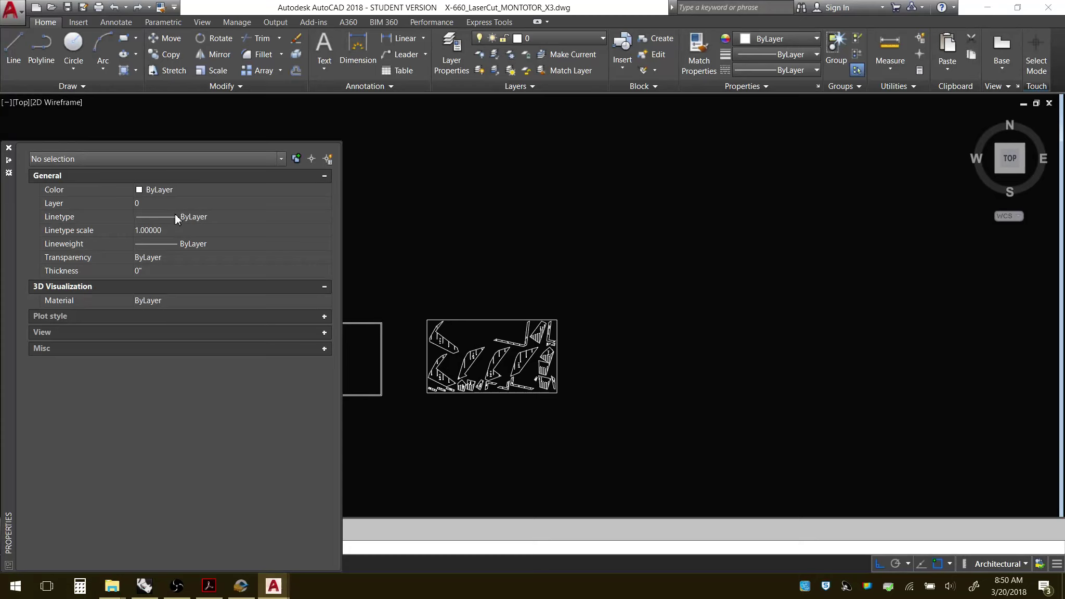
left_click(163, 230)
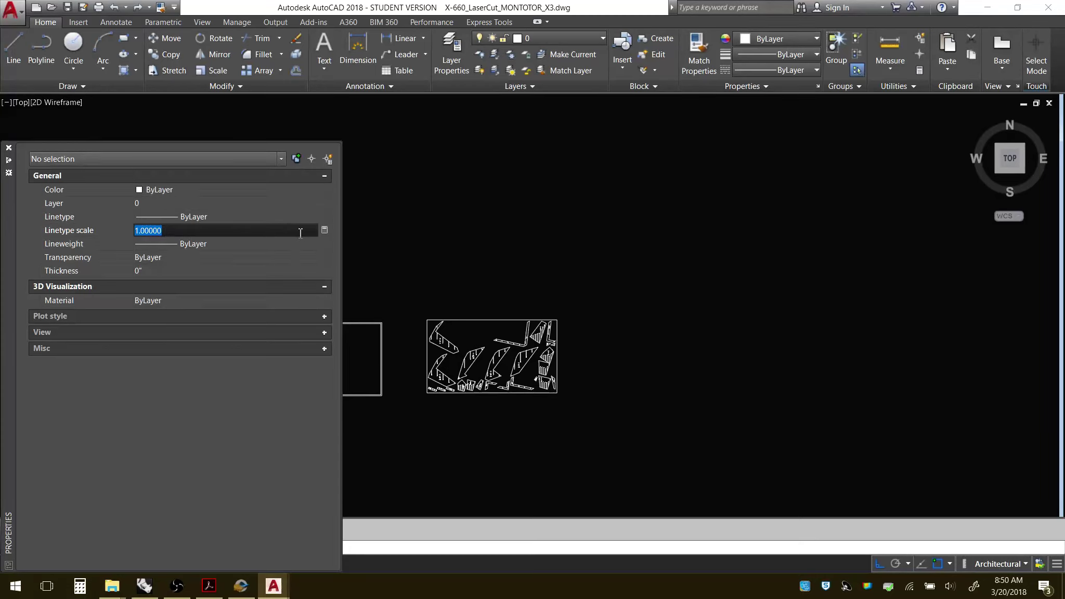
left_click(324, 231)
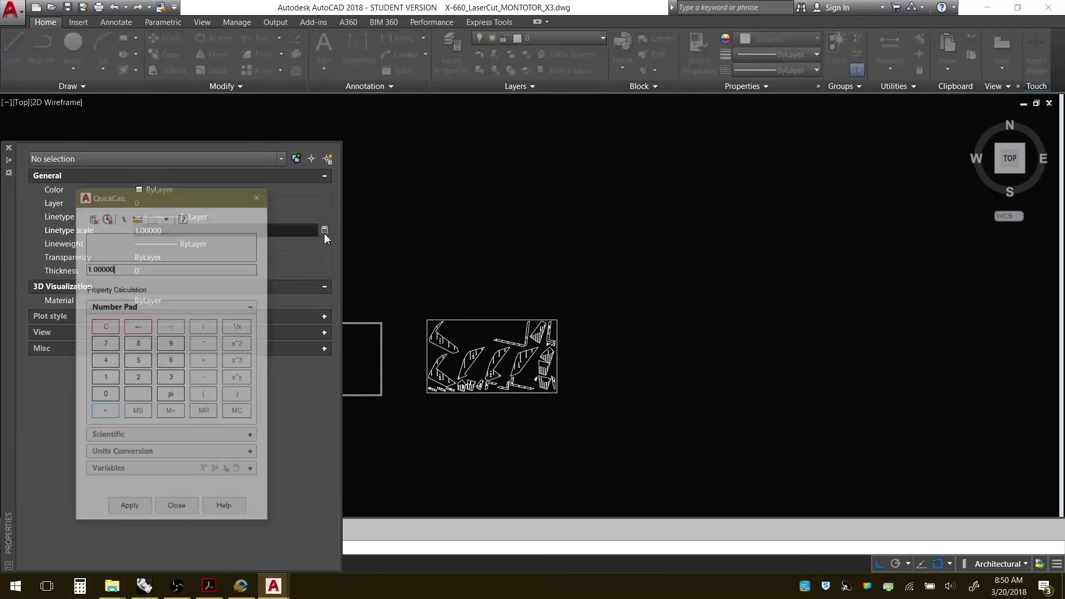
left_click(262, 193)
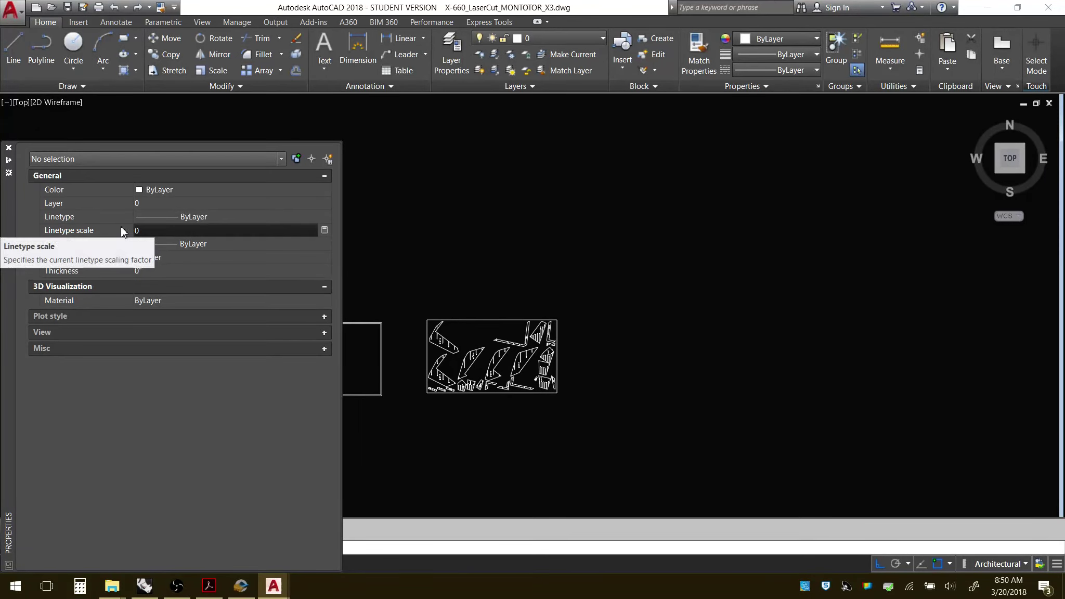
type("0")
left_click(221, 242)
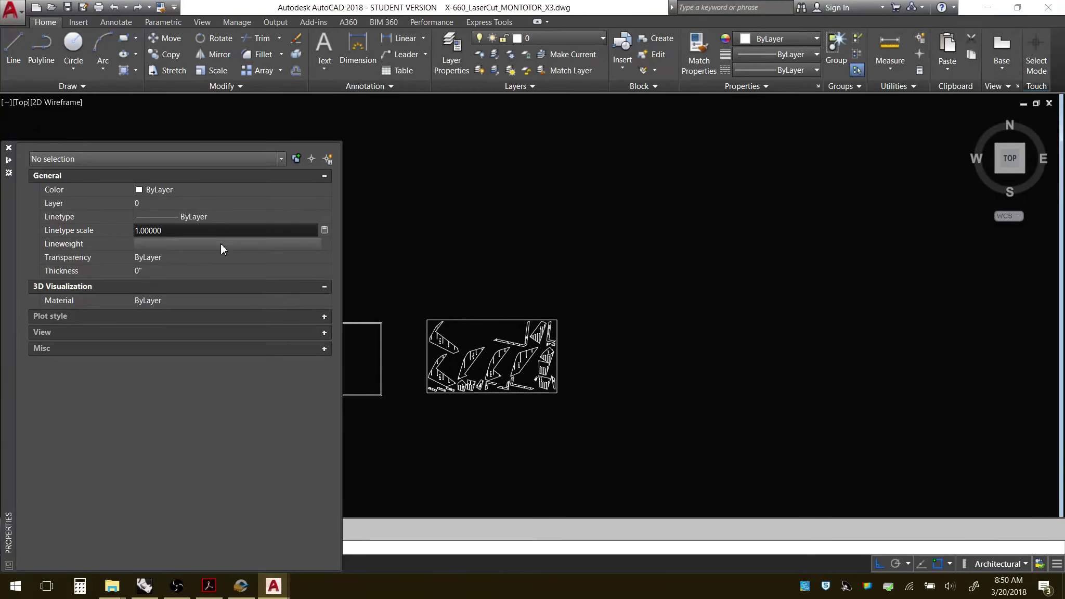
left_click(157, 270)
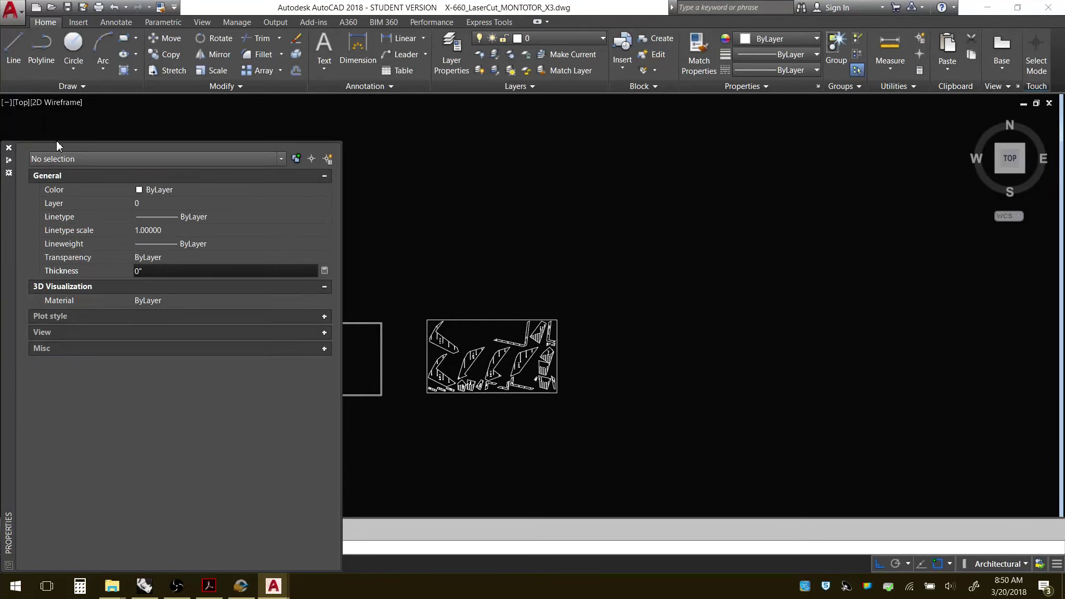
left_click(9, 149)
Make Vector Cutting - final perimeter cuts the current layer.
scroll(368, 340, "up", 4)
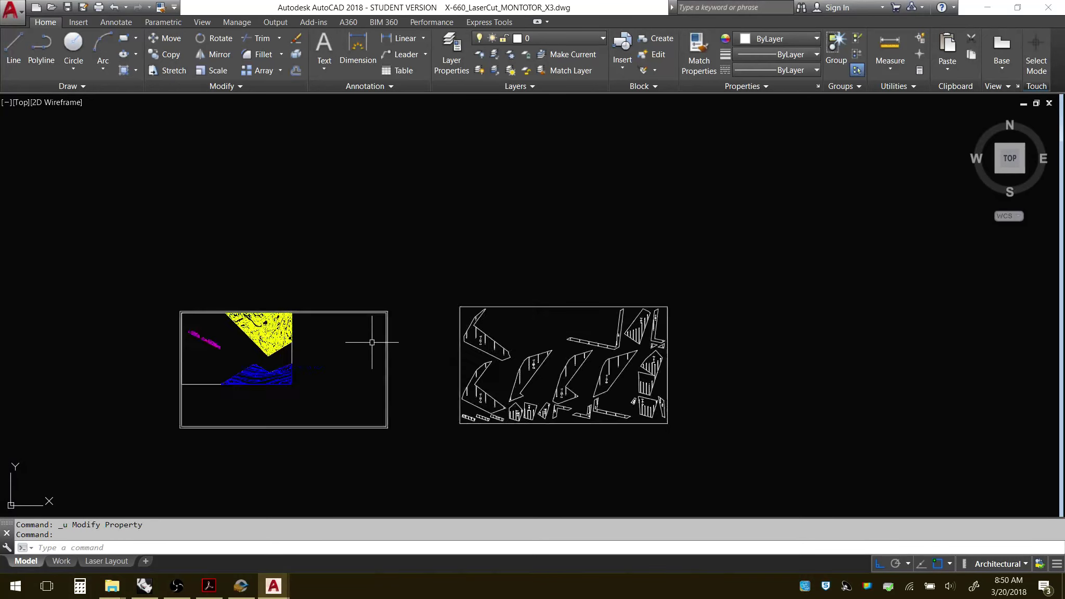
left_click(698, 56)
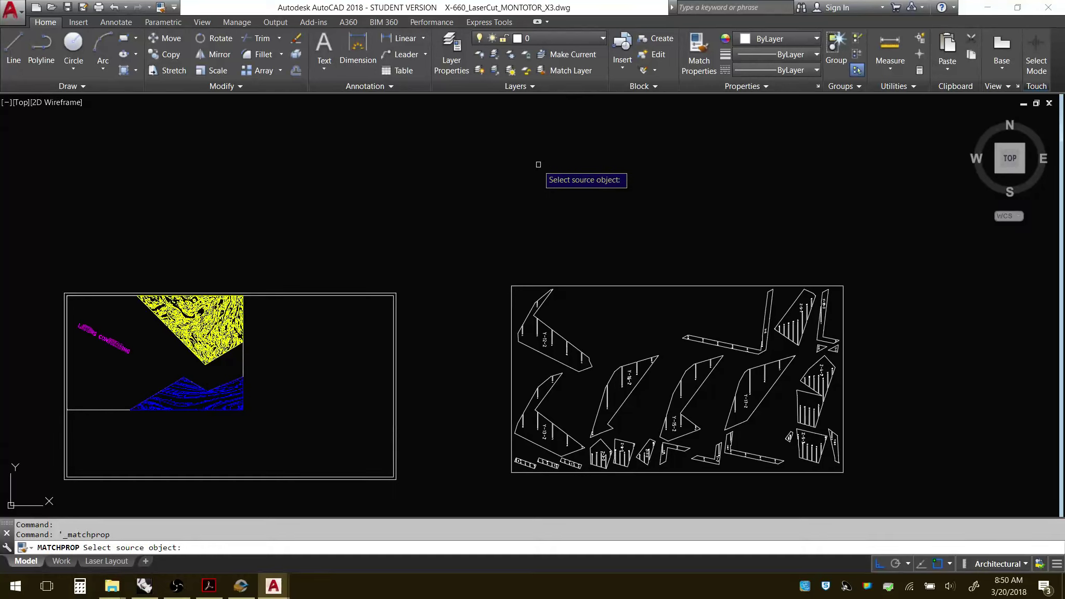
key("Escape")
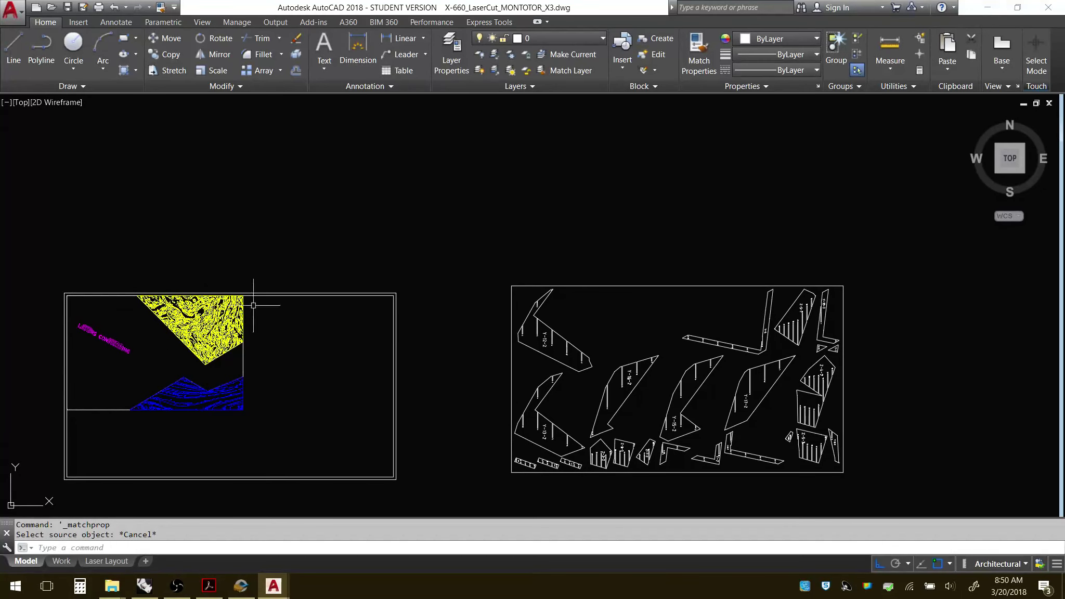
left_click(594, 37)
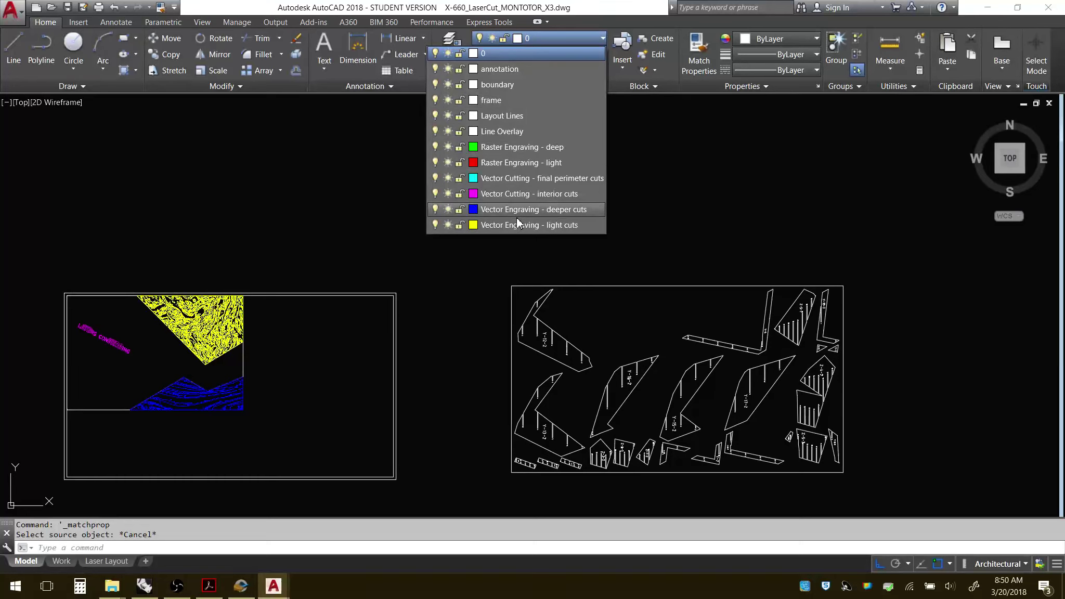
left_click(548, 179)
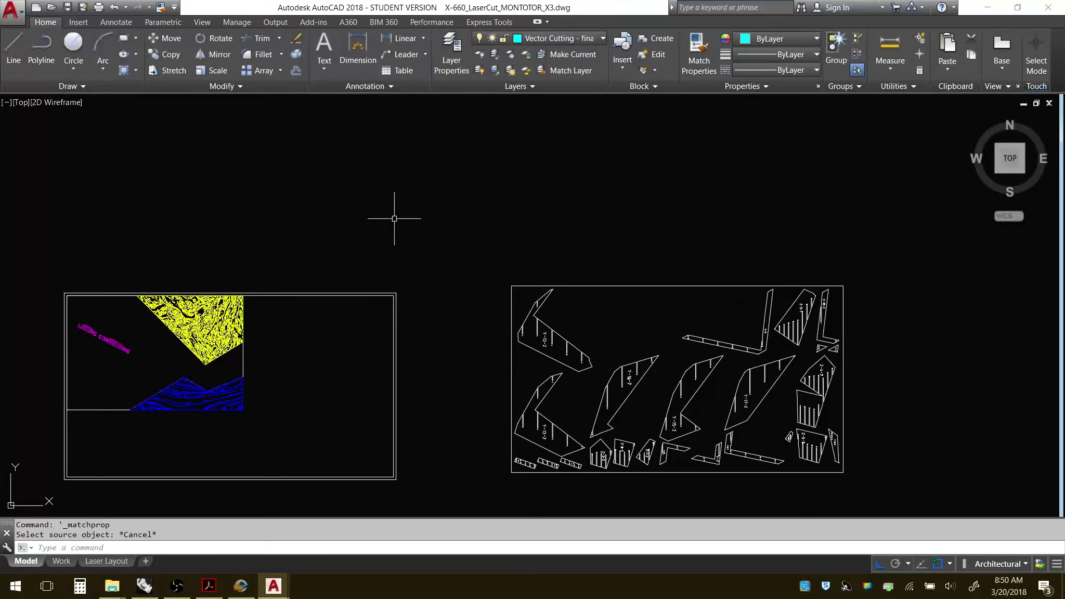
Draw a horizontal reference line in the empty space above and between the two sheets.
type("L")
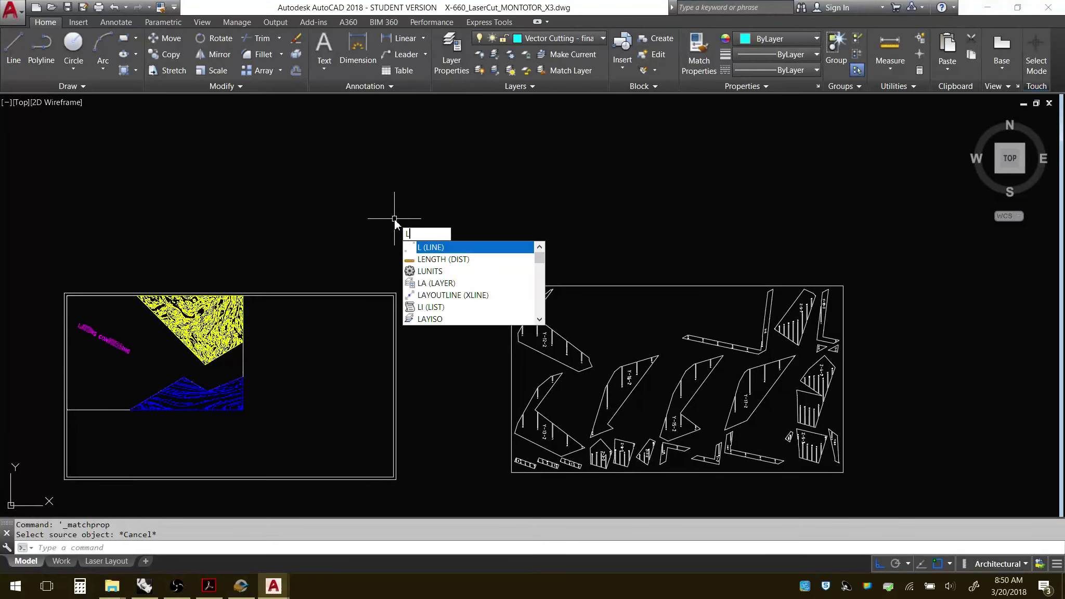
key("Return")
left_click(394, 219)
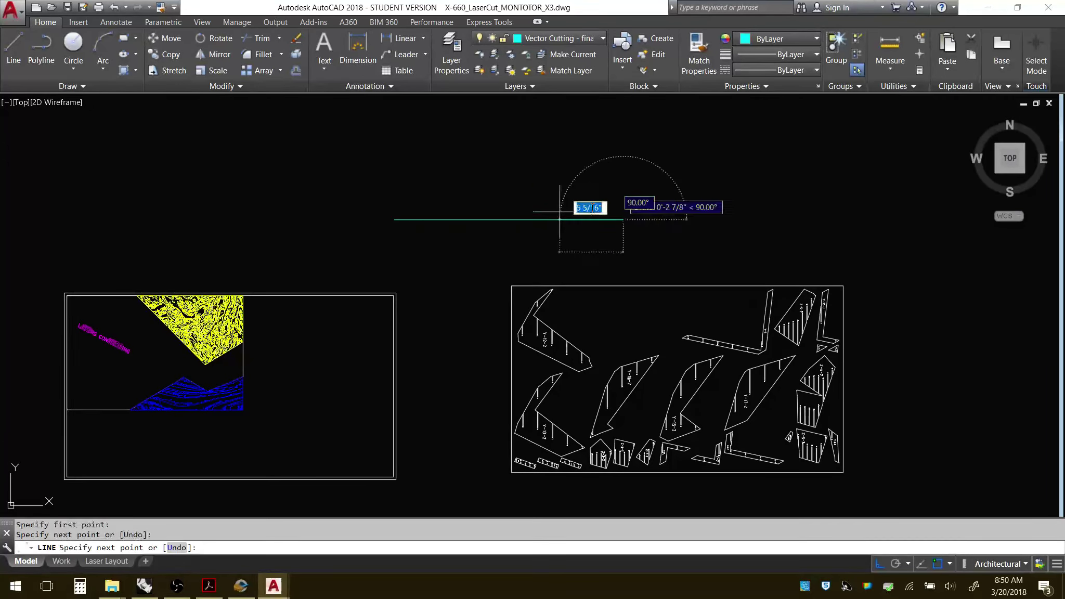
left_click(622, 219)
key("Return")
Match the reference line's properties onto the outline of piece Y-12-2 and the upper edge and adjoining slot of piece Y-16-2.
scroll(628, 266, "up", 2)
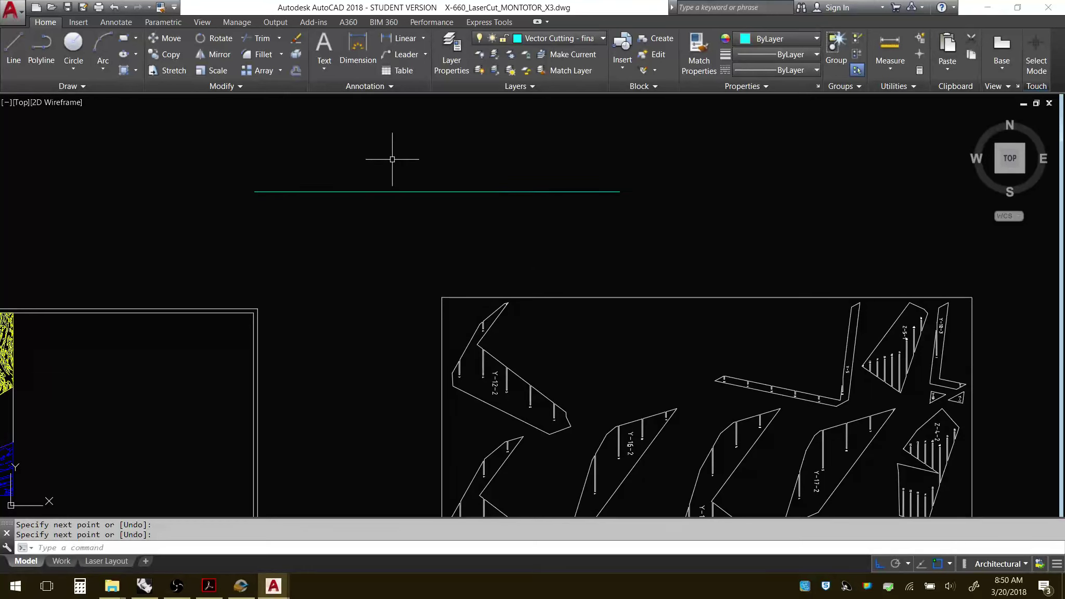
left_click(692, 51)
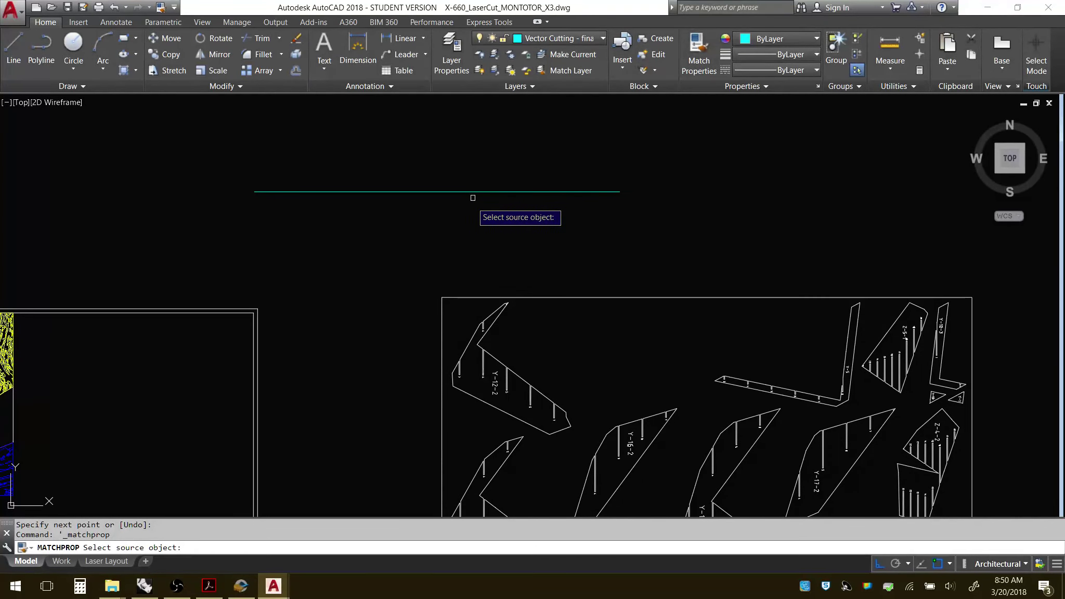
left_click(475, 192)
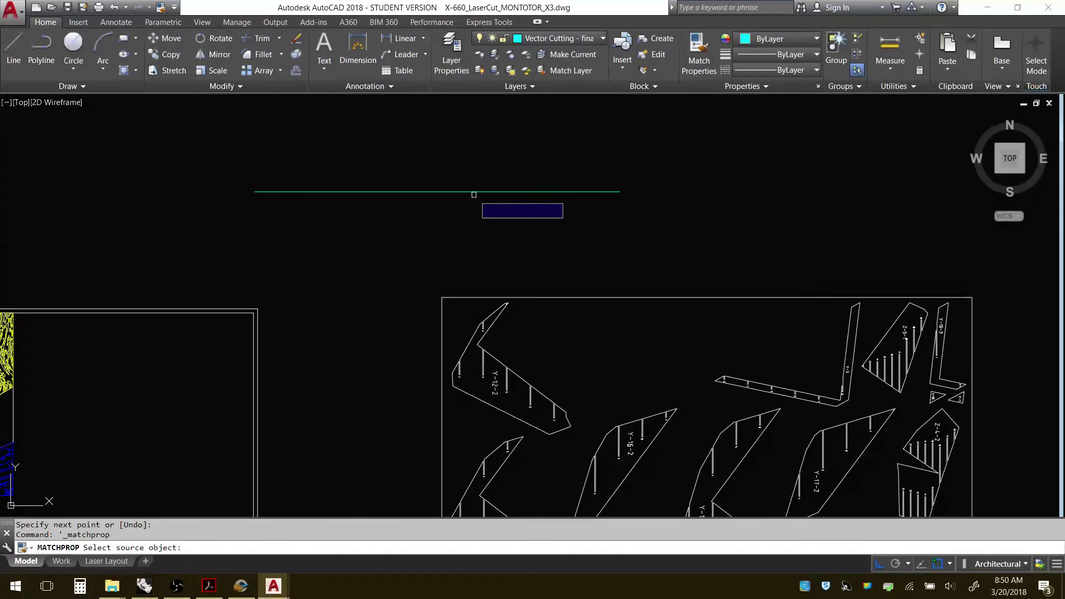
left_click(551, 401)
left_click(637, 419)
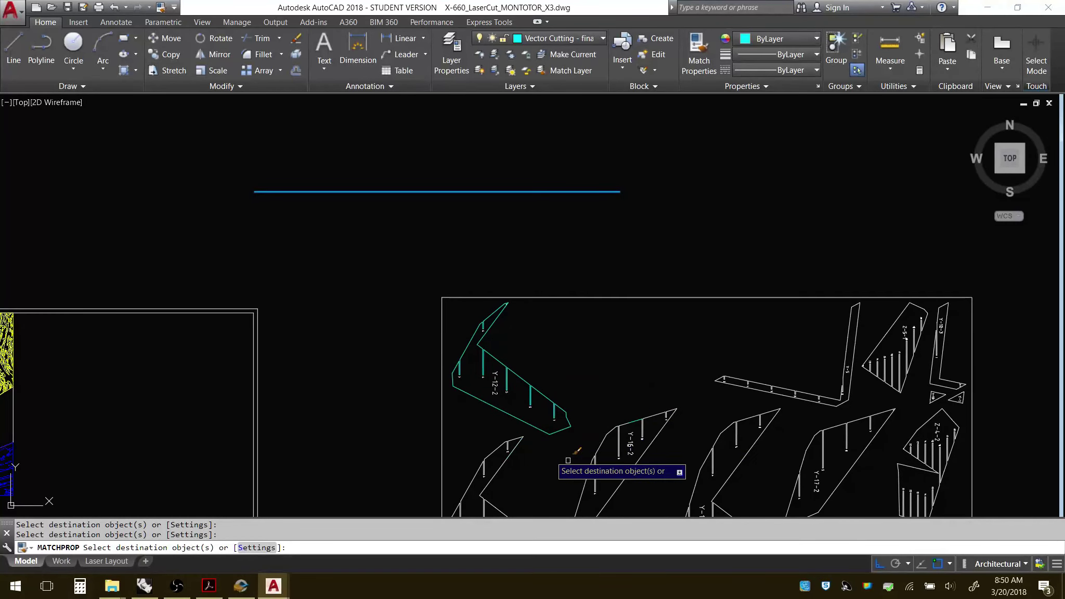
scroll(564, 450, "up", 4)
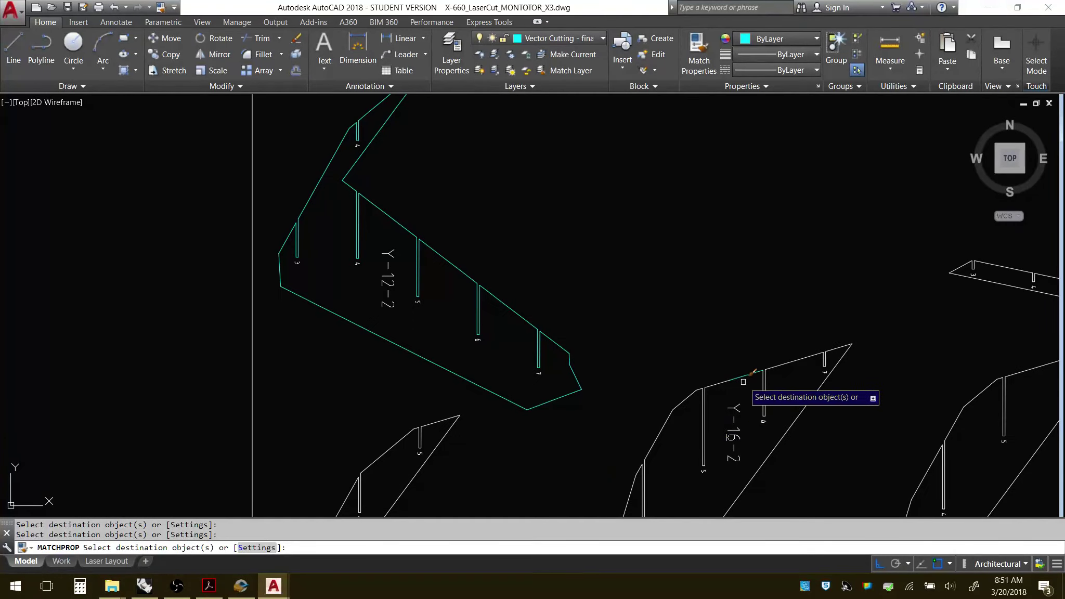
scroll(742, 382, "up", 8)
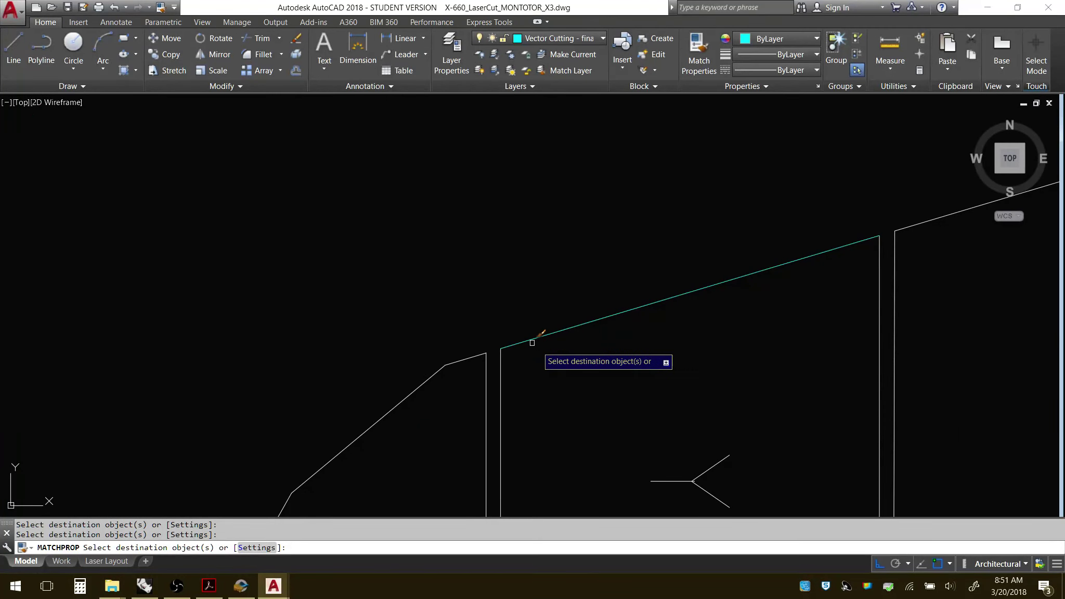
left_click(517, 321)
left_click(447, 409)
scroll(327, 306, "down", 2)
scroll(327, 306, "down", 4)
key("Return")
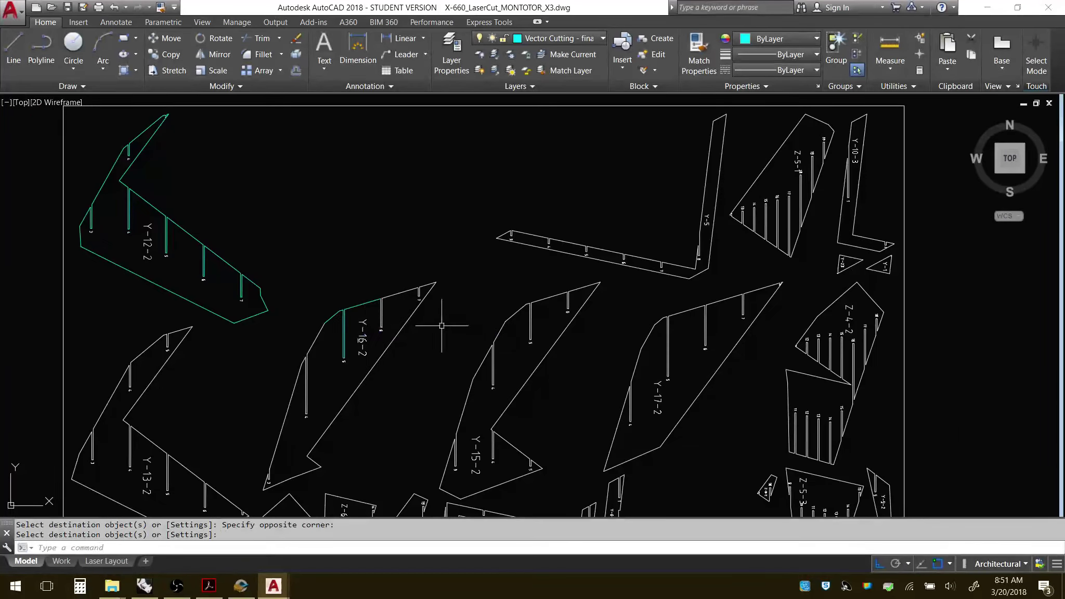
Select the whole pasted cut sheet and join its connected line segments into polylines.
scroll(440, 325, "down", 3)
scroll(408, 336, "up", 2)
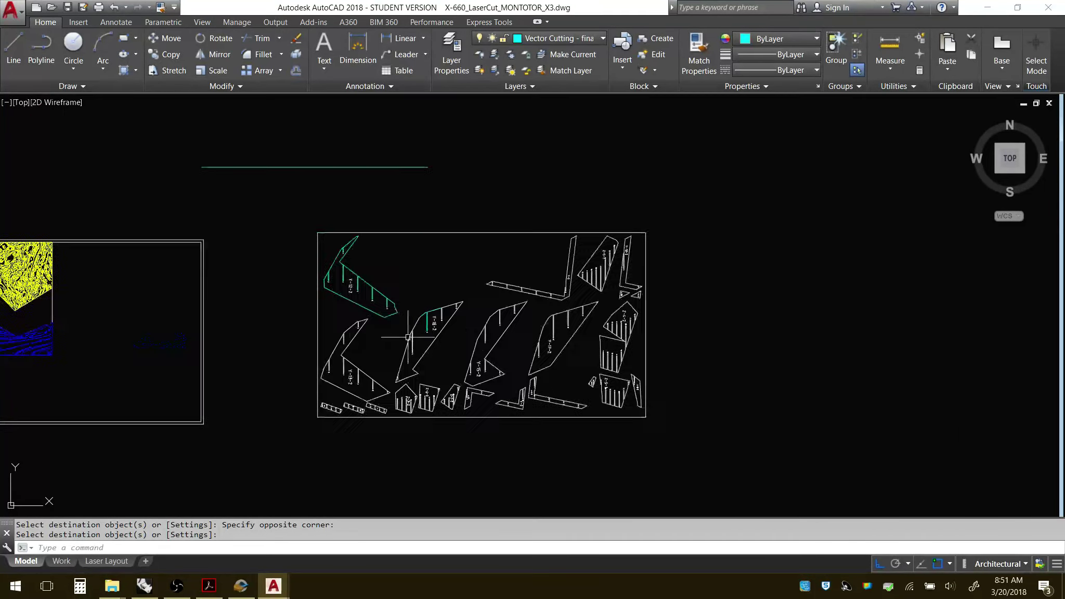
left_click(304, 219)
left_click(722, 434)
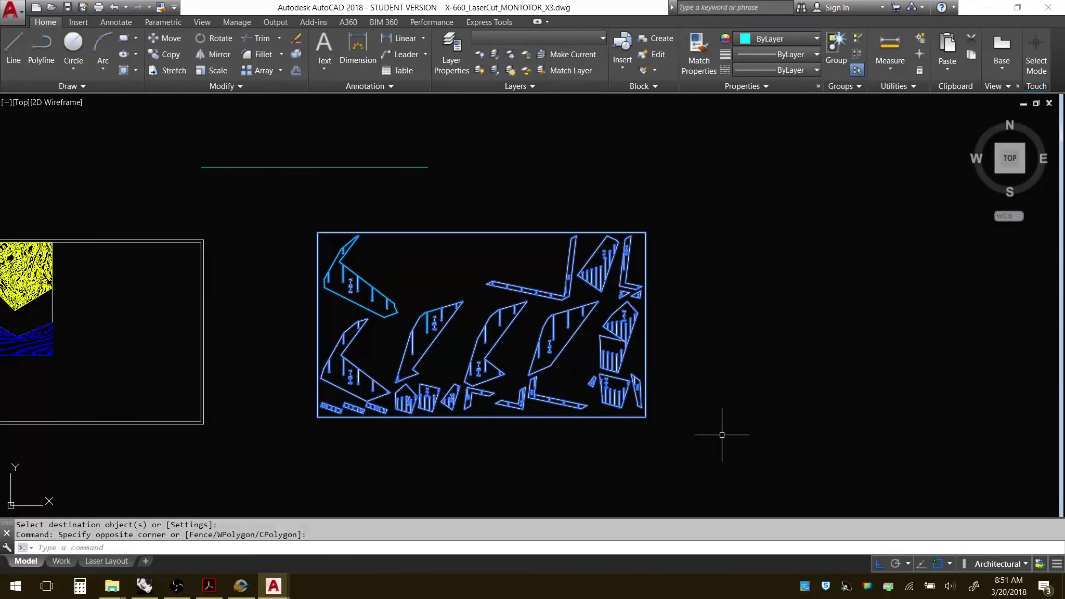
type("join")
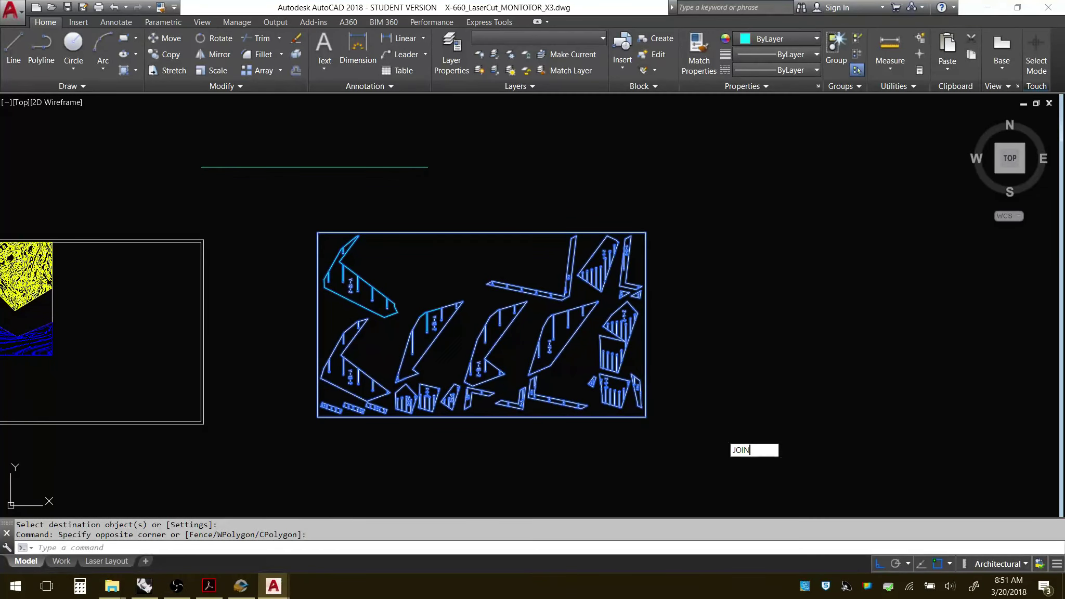
key("Return")
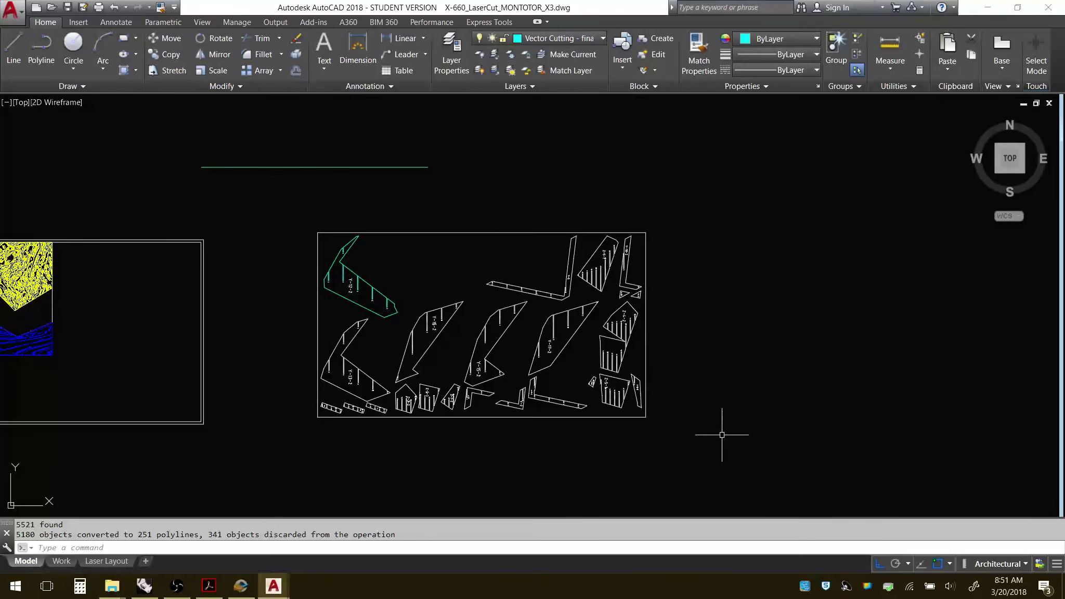
Match the reference line's properties onto the outlines of pieces Y-16-2, Y-13-2 and Y-15-2.
left_click(690, 55)
left_click(345, 166)
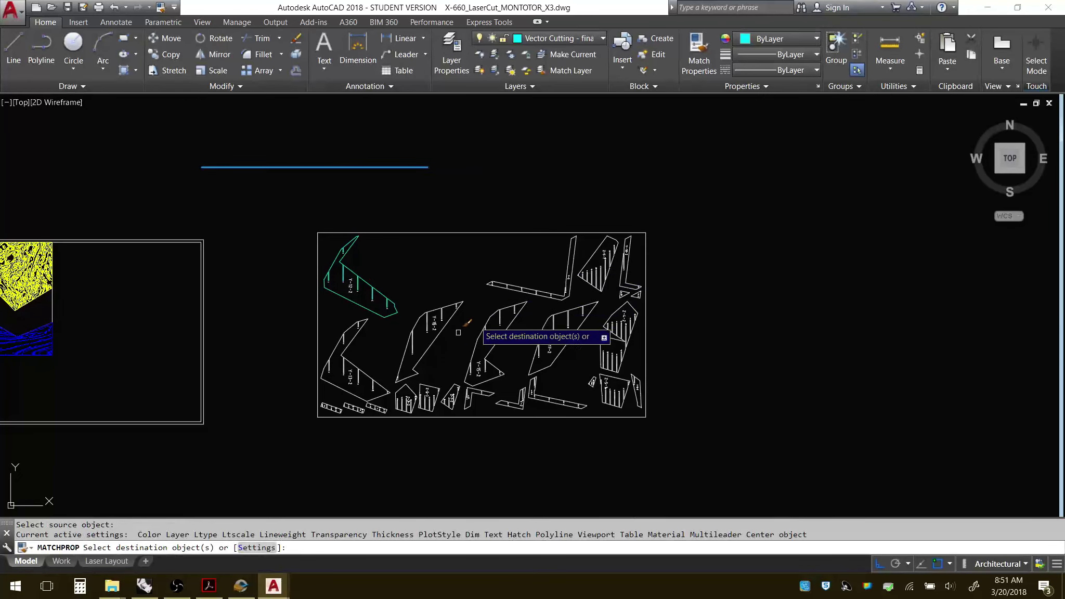
scroll(479, 313, "up", 4)
left_click(419, 334)
left_click(234, 428)
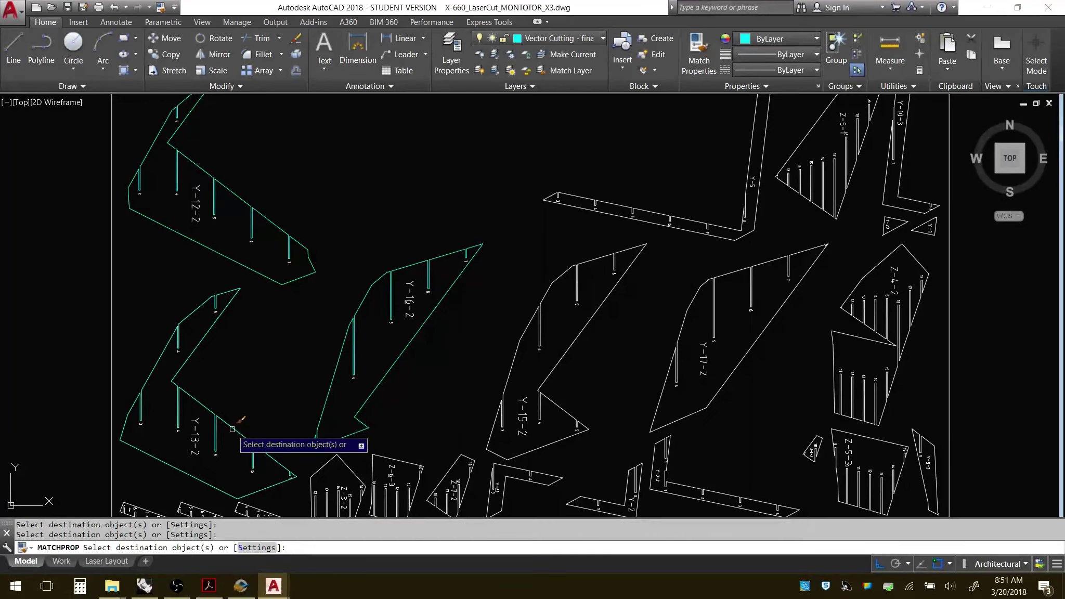
left_click(502, 378)
Continue matching the final perimeter cut properties onto the outlines of Z-3-2, Z-6-3, Z-7-2, Y-22, Y-2, Y-8-2 and Y-17-2.
scroll(458, 327, "down", 2)
scroll(333, 422, "up", 3)
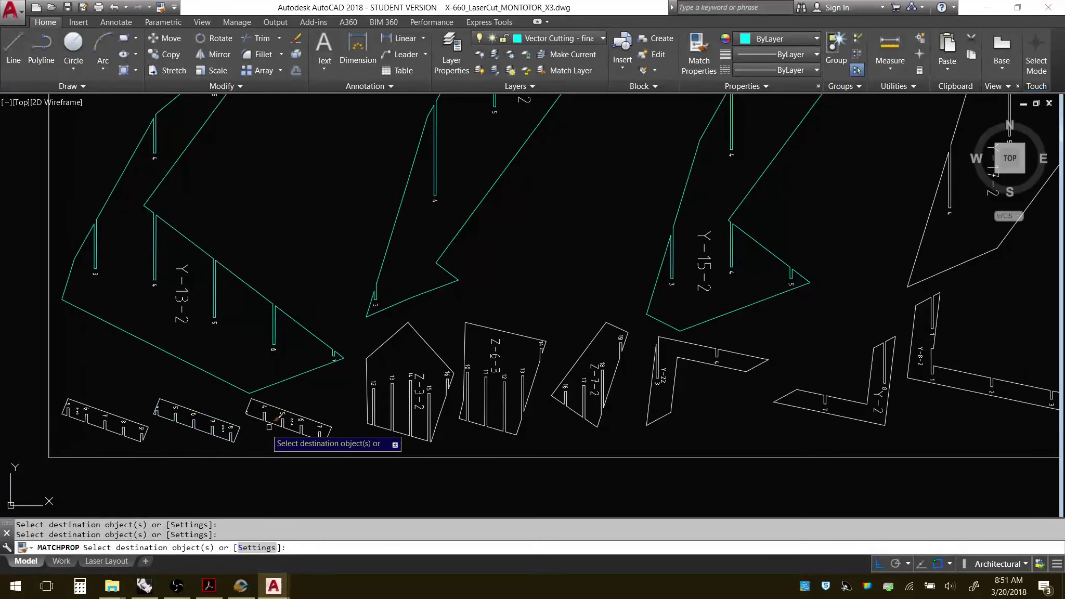
left_click(388, 343)
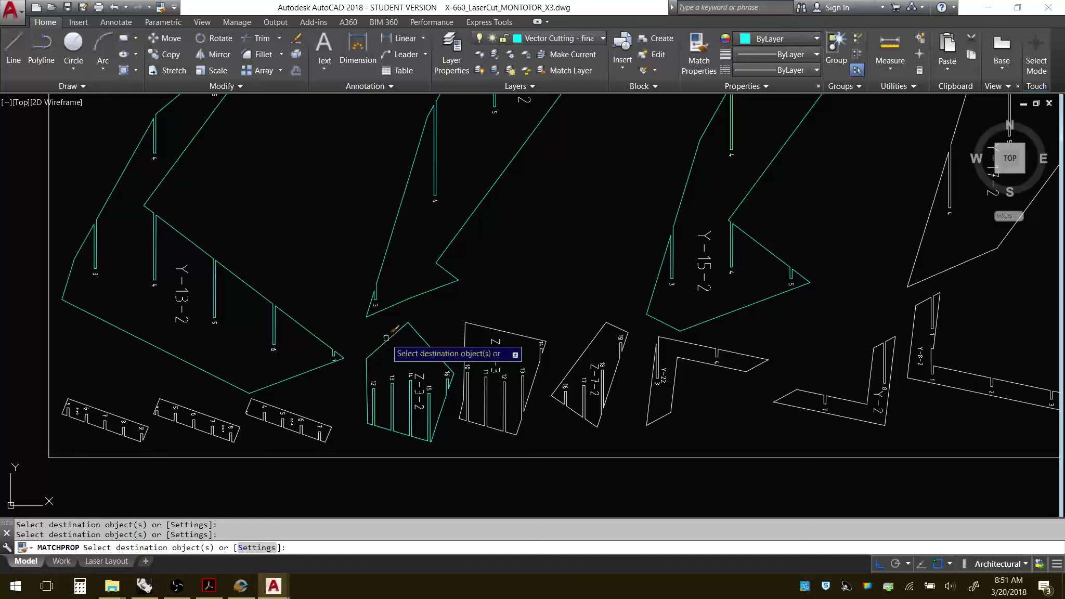
left_click(476, 326)
left_click(623, 329)
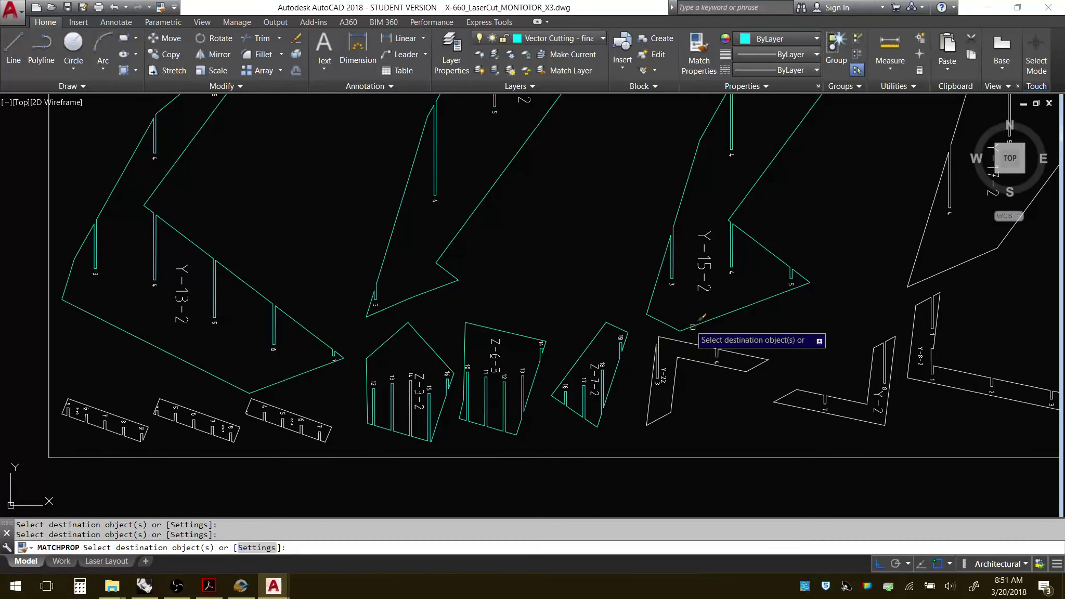
left_click(686, 342)
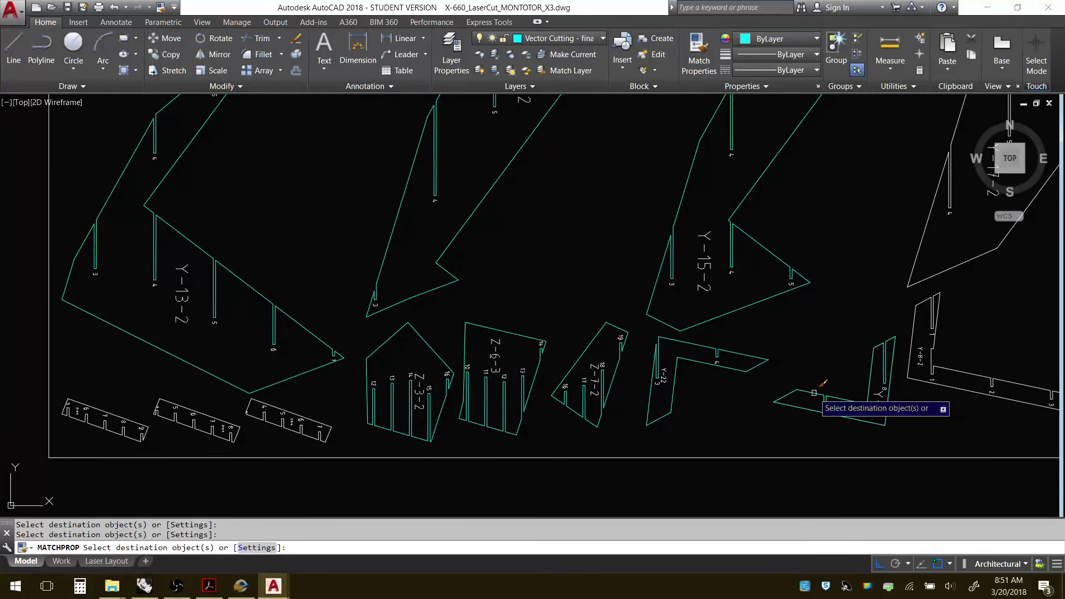
left_click(822, 393)
left_click(935, 321)
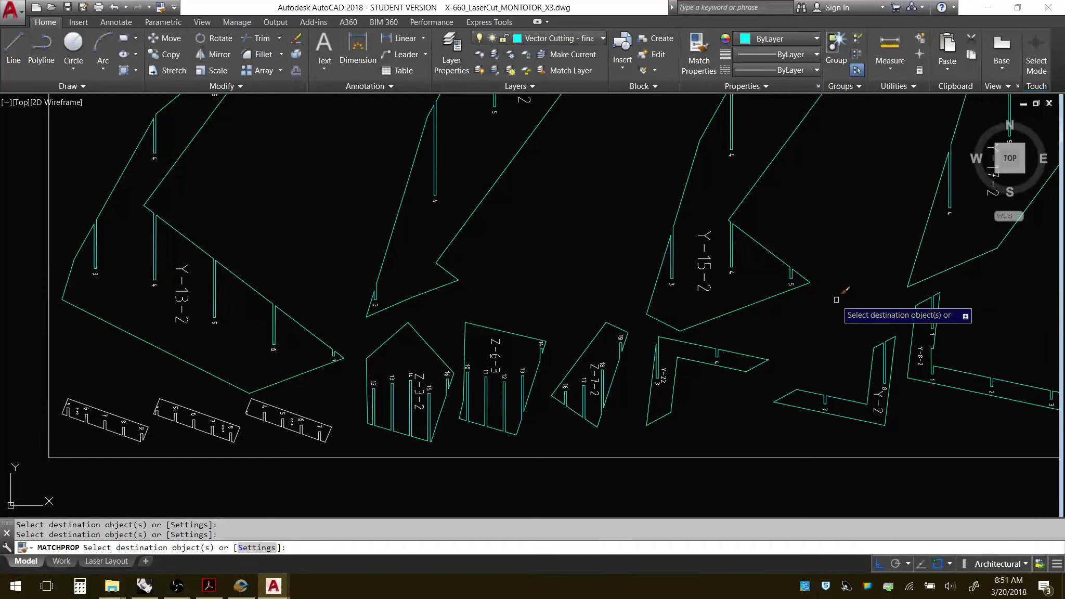
key("Return")
Make the Raster Engraving - light layer current and draw a horizontal reference line about 5 inches long above the pasted cut sheet.
scroll(668, 362, "down", 4)
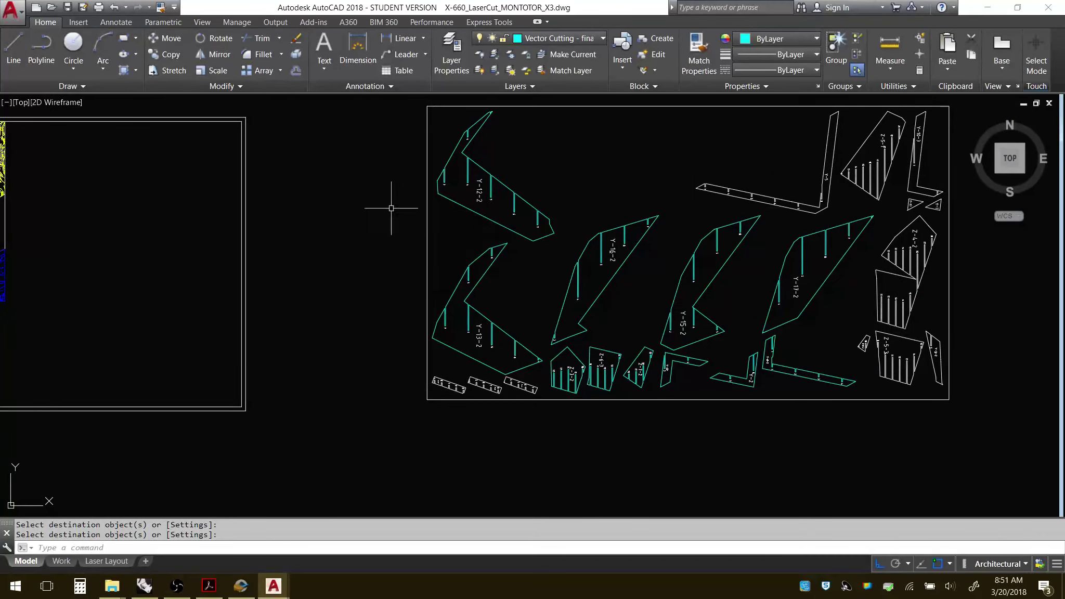
scroll(306, 260, "down", 2)
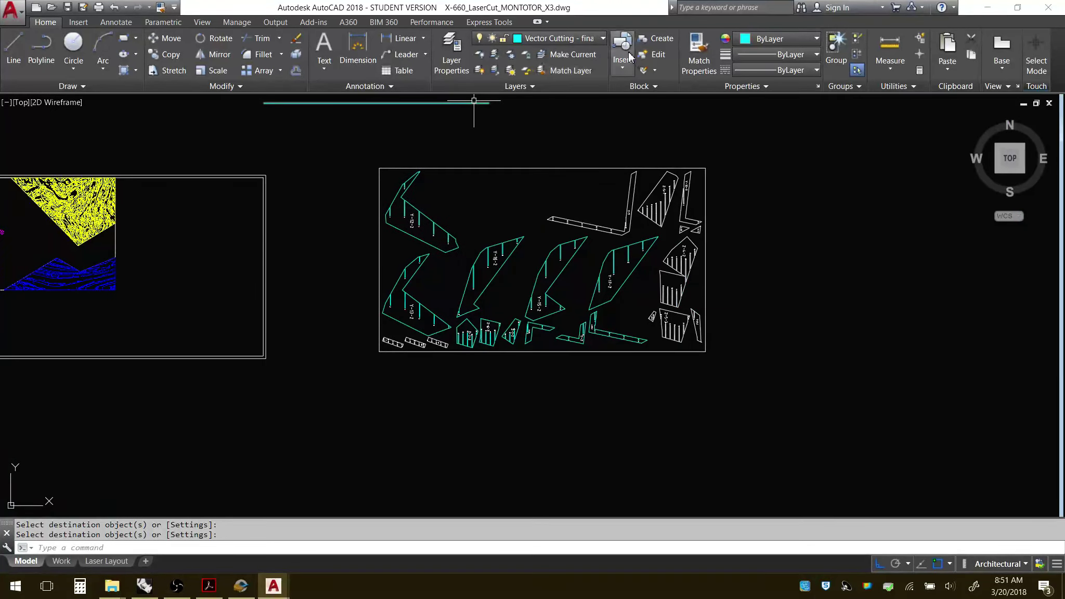
left_click(603, 39)
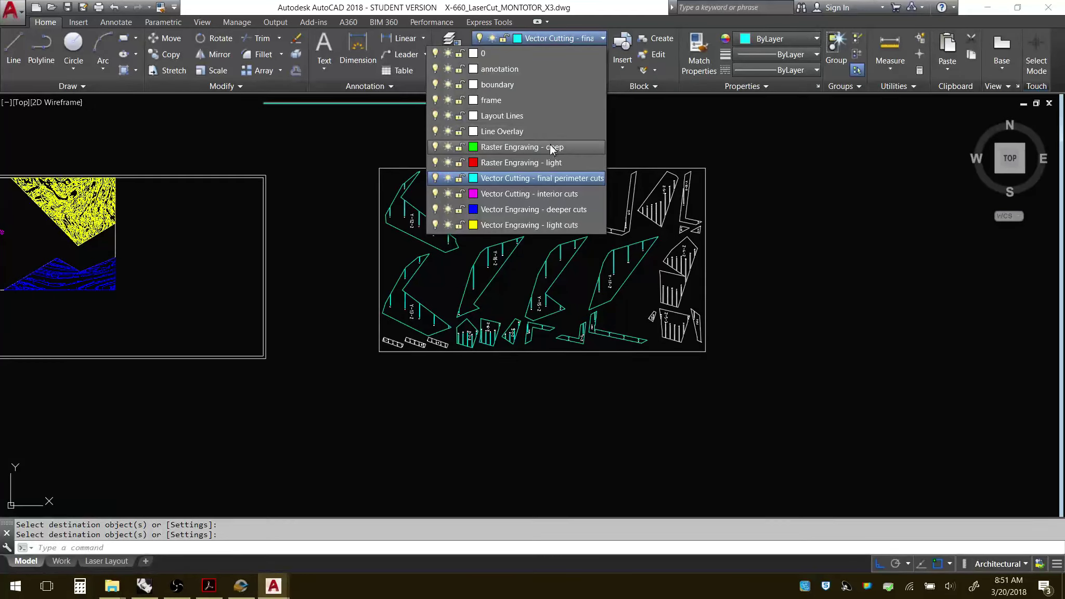
left_click(533, 162)
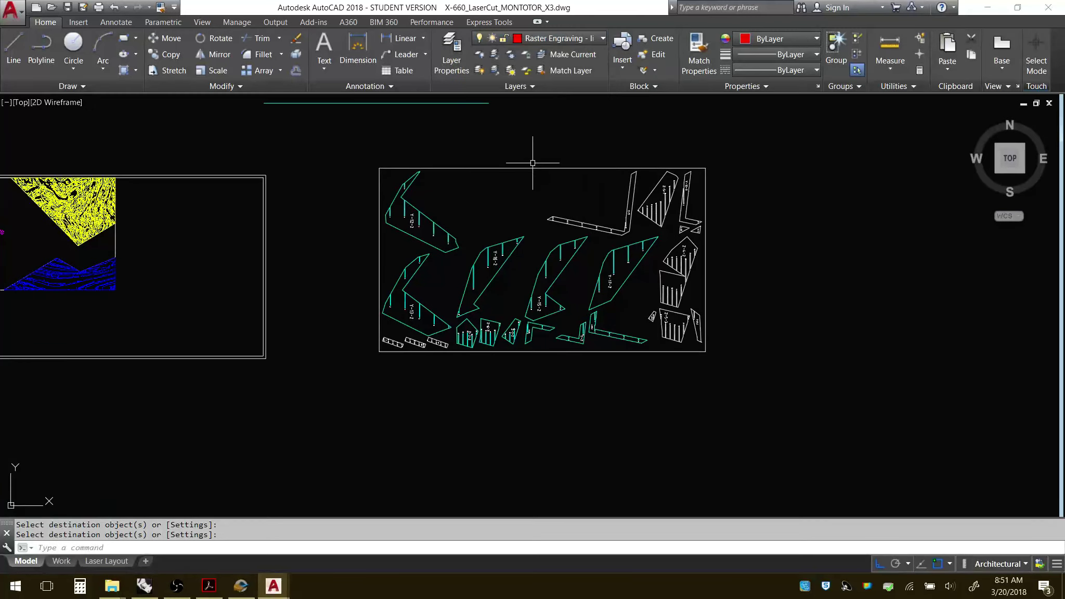
type("l")
key("Return")
left_click(485, 141)
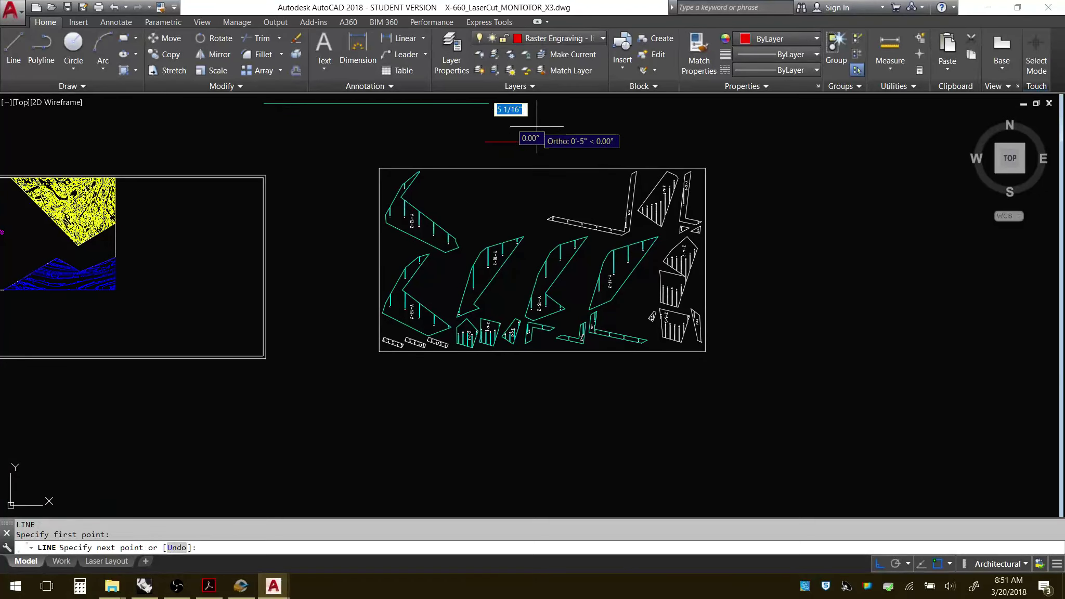
left_click(535, 130)
key("Return")
Match the raster engraving reference line's properties onto the Y-12-2 label and the slot number 5 on that piece.
scroll(474, 150, "up", 4)
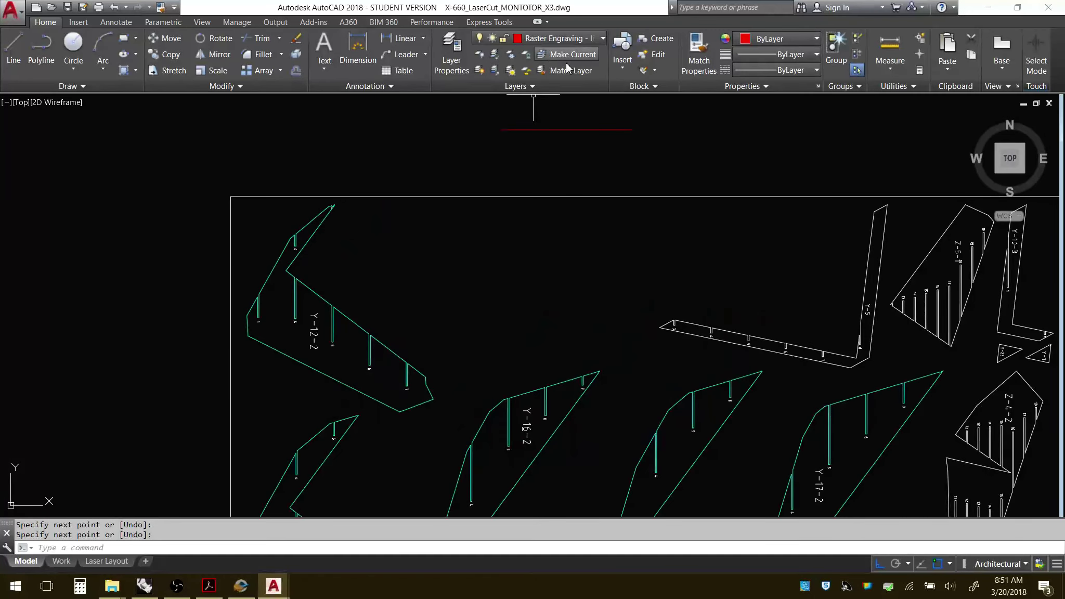
left_click(699, 51)
left_click(515, 131)
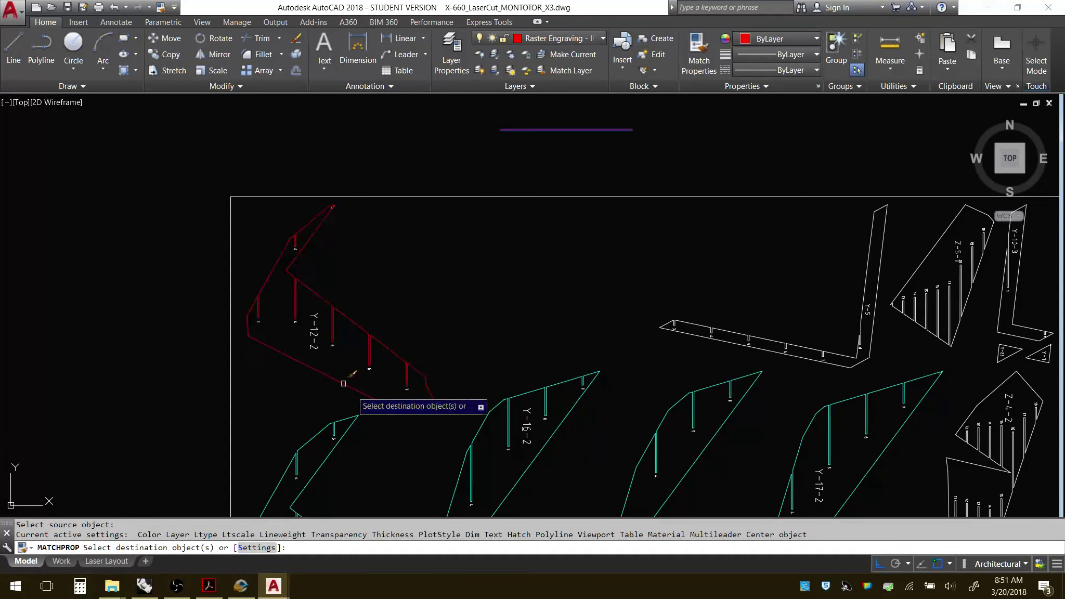
left_click(302, 302)
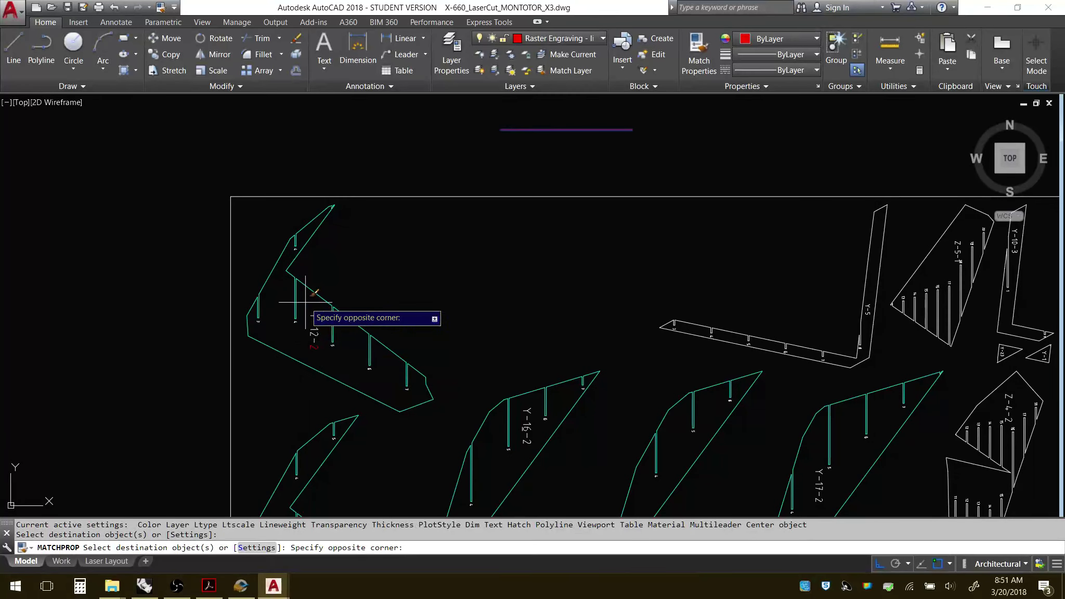
left_click(332, 350)
left_click(306, 322)
left_click(364, 374)
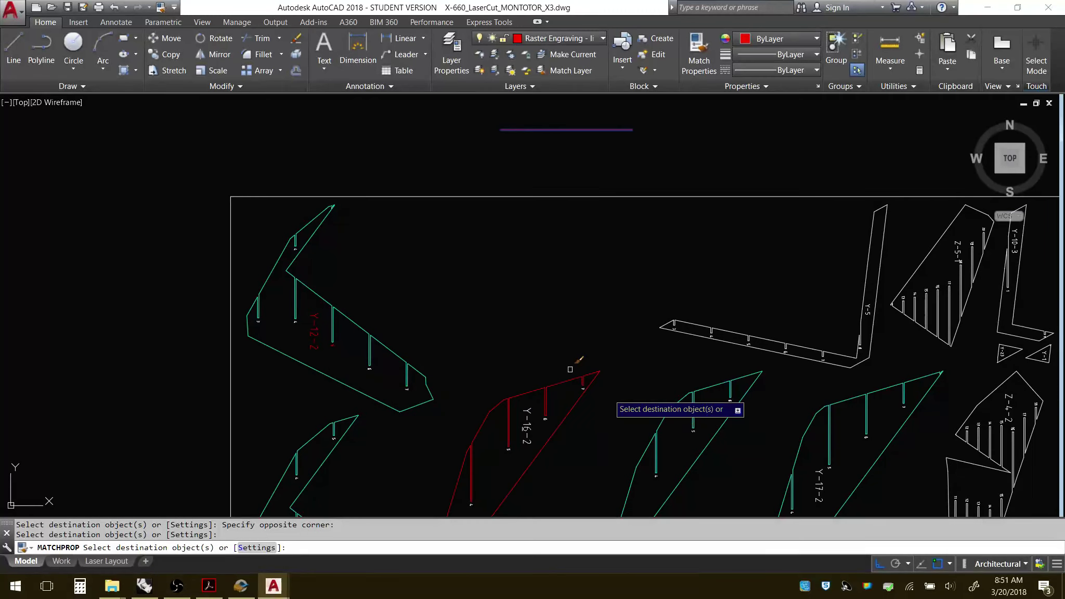
key("Return")
Examine the label and slot numbers of piece Y-12-2, and compare the pasted cut sheet with the template sheet.
scroll(273, 202, "down", 2)
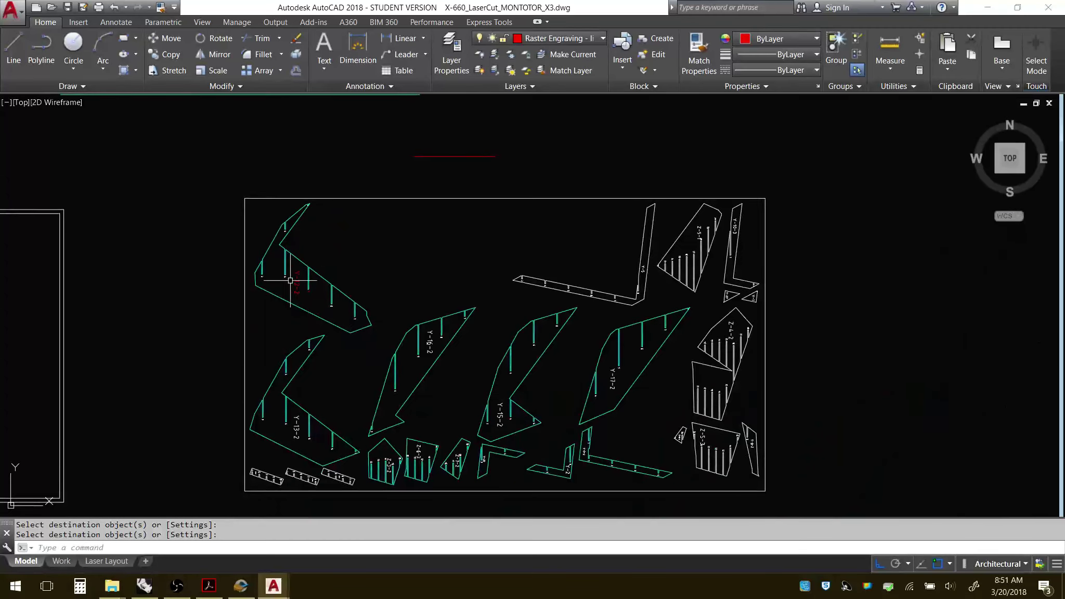
scroll(290, 280, "up", 5)
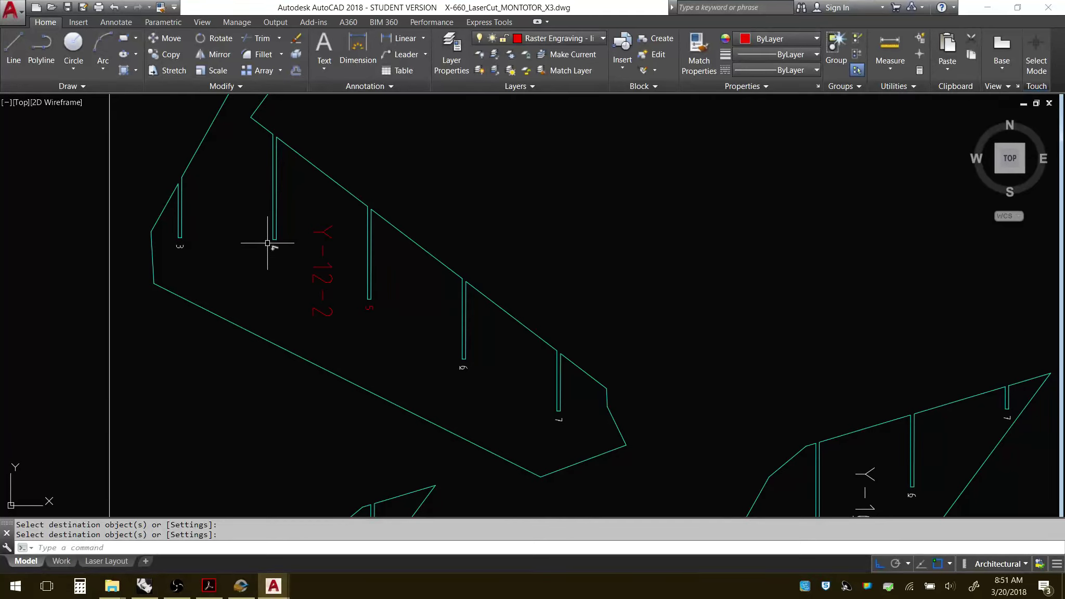
scroll(267, 239, "down", 4)
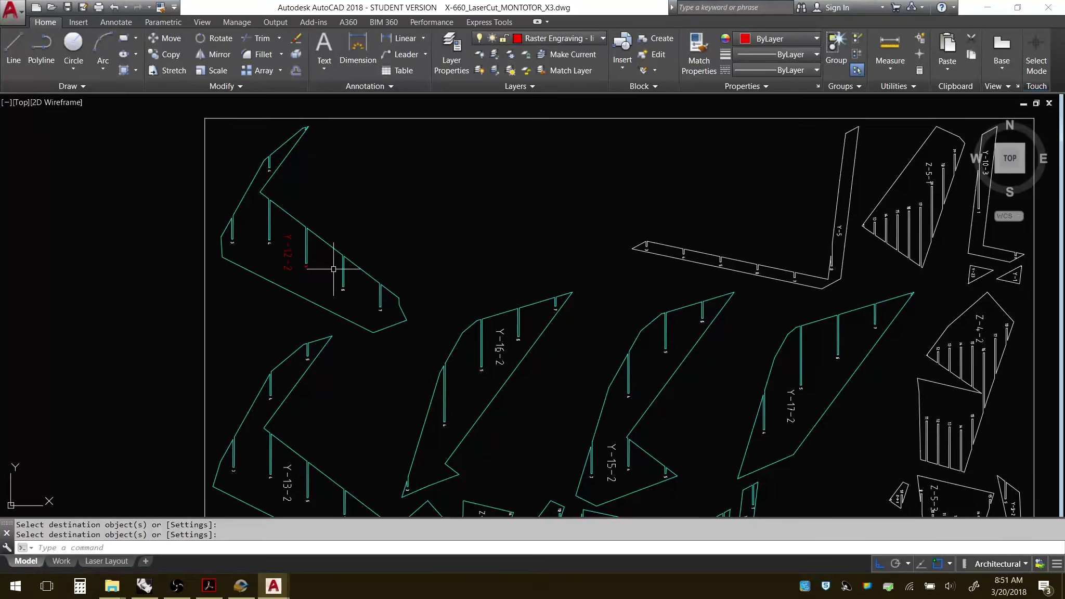
scroll(335, 278, "down", 4)
scroll(344, 275, "up", 2)
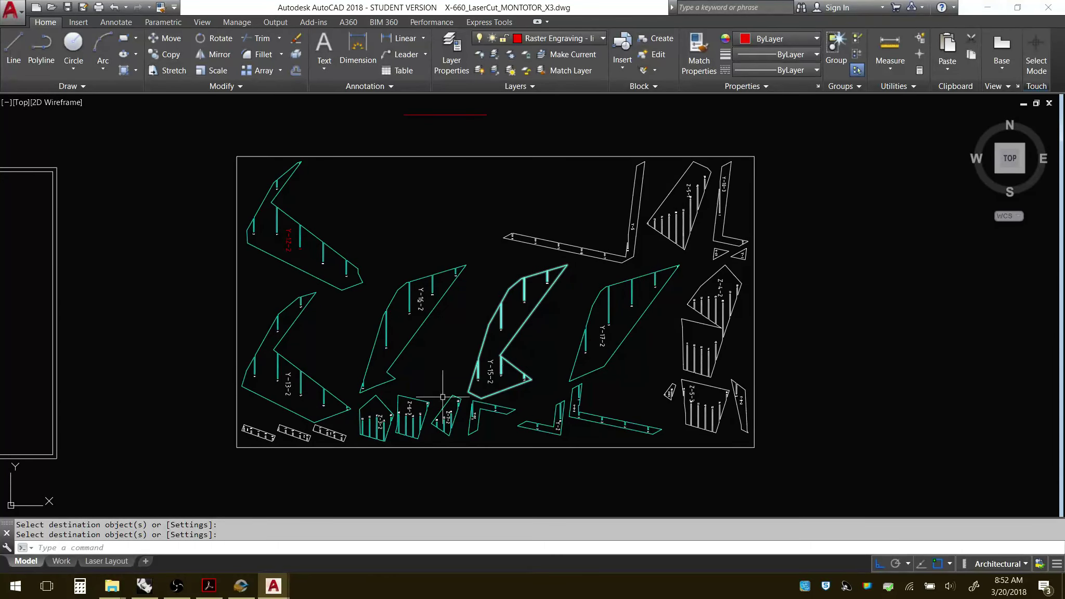
scroll(524, 337, "down", 4)
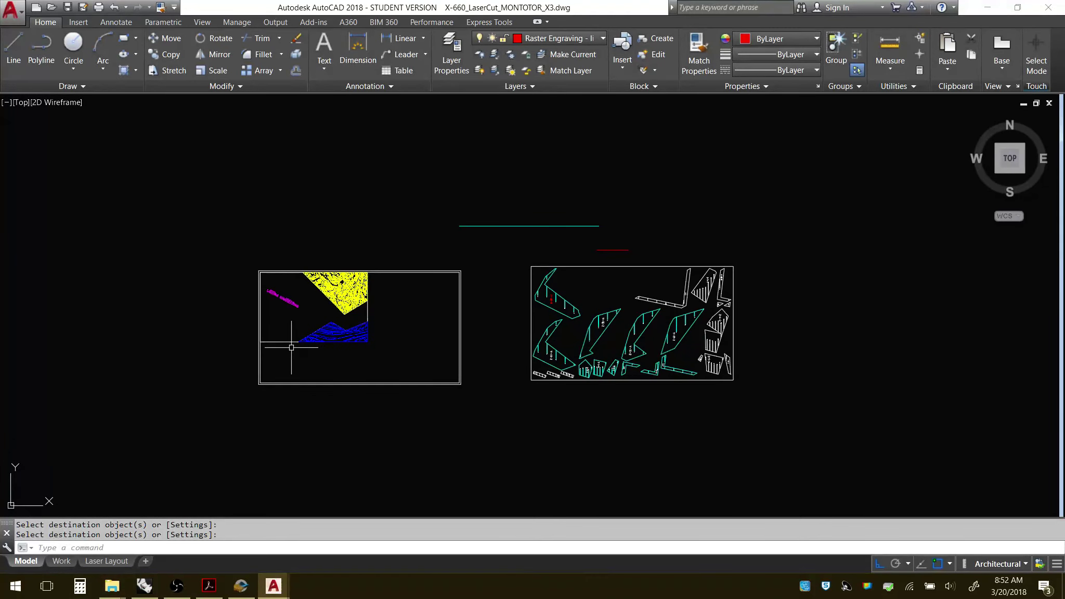
scroll(714, 327, "up", 3)
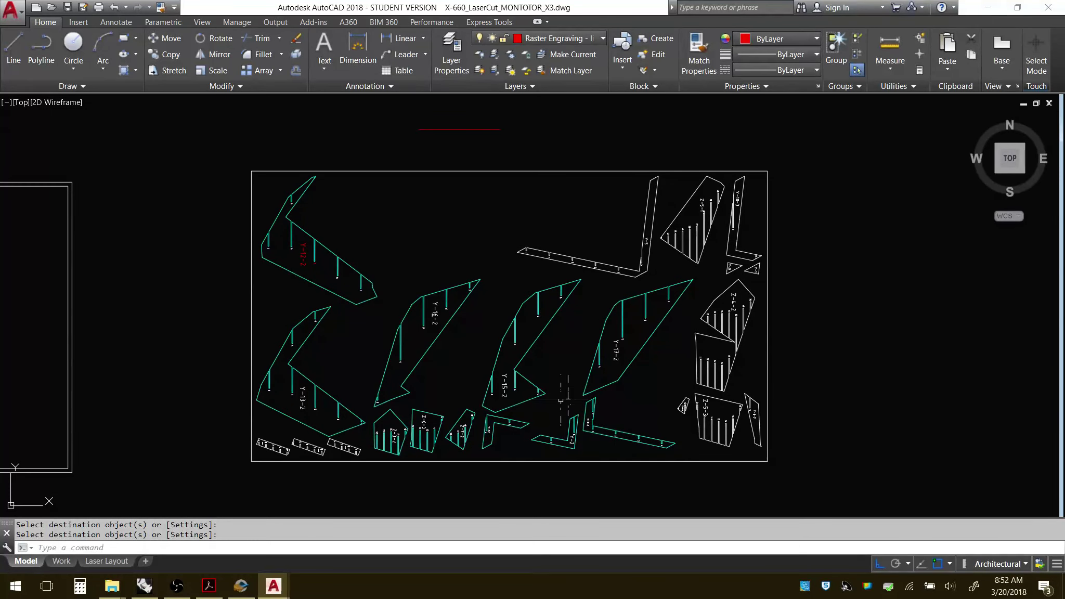
scroll(551, 377, "down", 4)
scroll(403, 414, "up", 2)
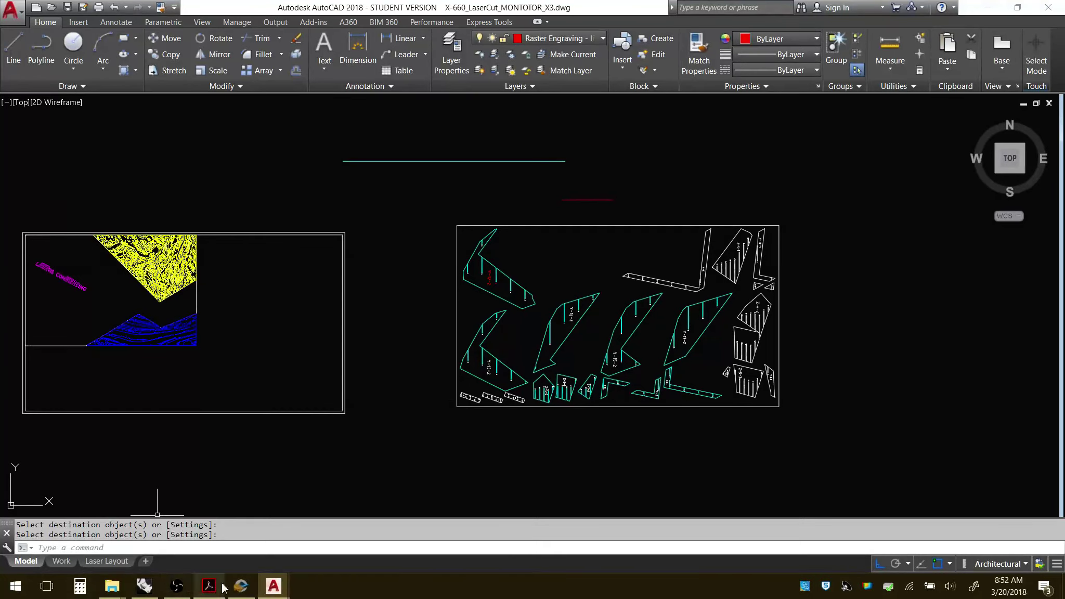
Switch to Slicer for Fusion 360 and set the 180307-intervA.stl model's construction technique to Folded Panels.
left_click(241, 586)
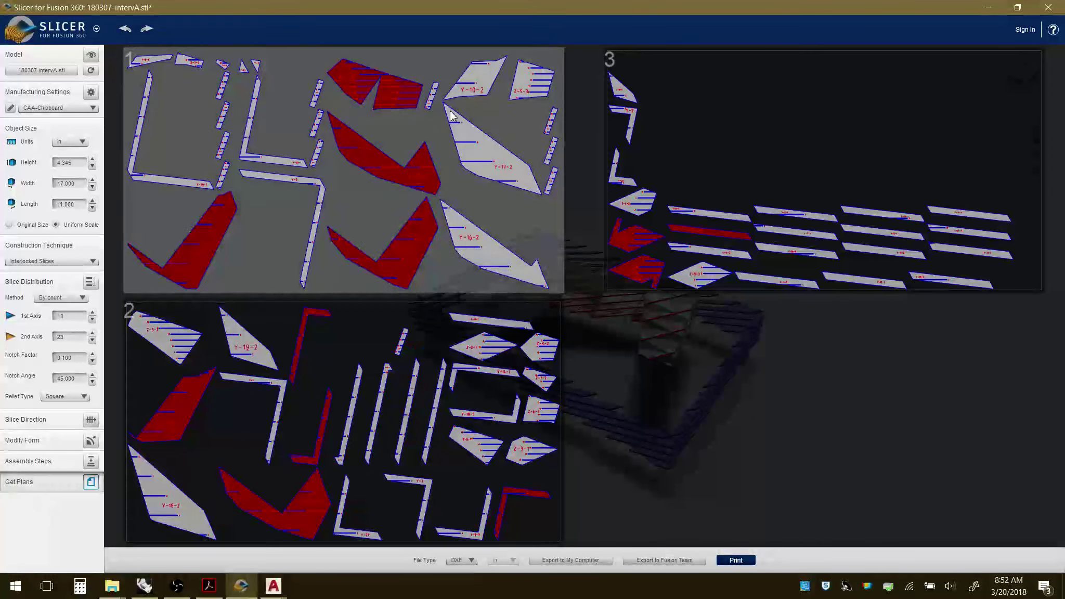
left_click(70, 263)
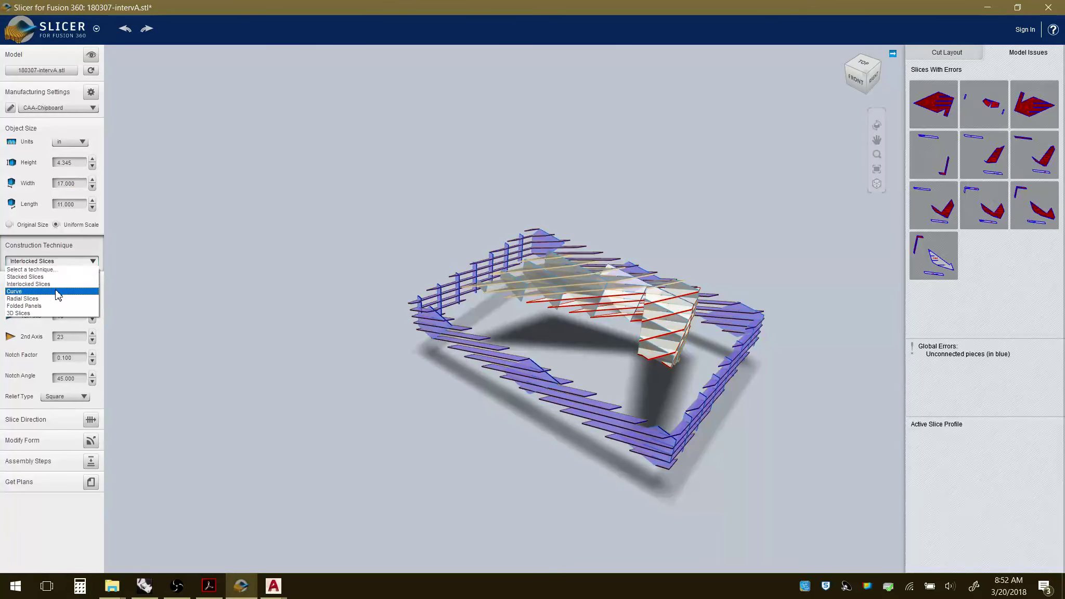
left_click(50, 307)
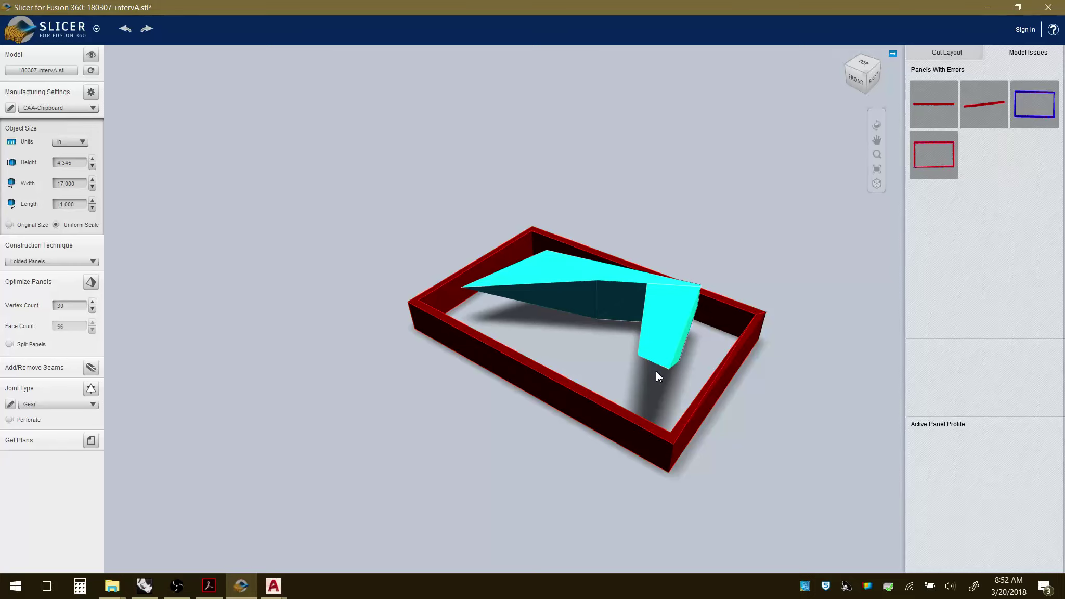
Inspect the folded-panel model and its cut layout, and open the cutting plans.
left_click_drag(656, 371, 425, 361)
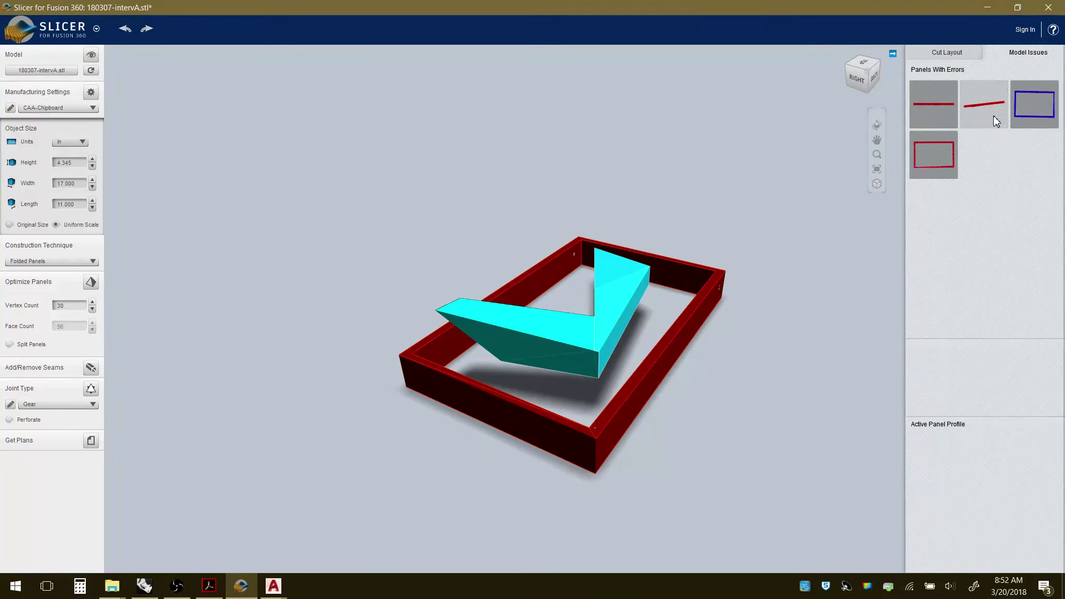
left_click(946, 53)
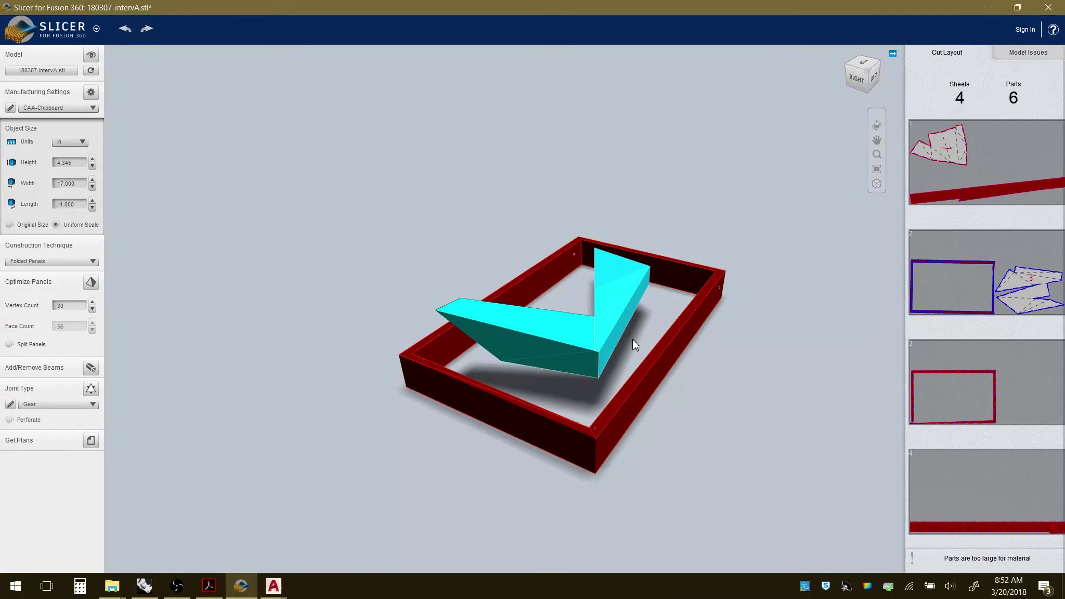
left_click(91, 441)
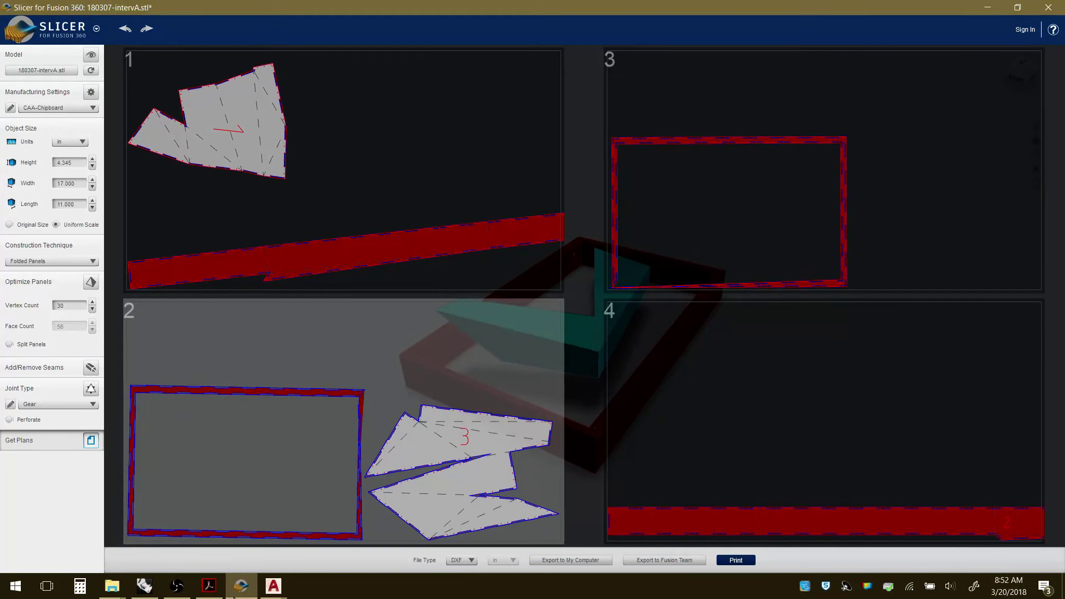
left_click(177, 586)
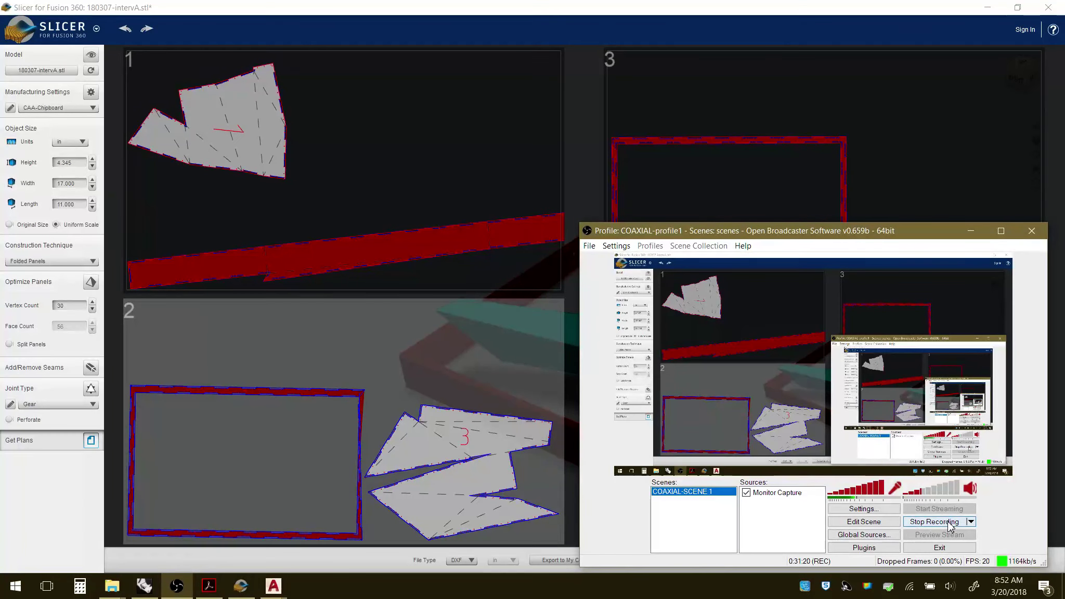